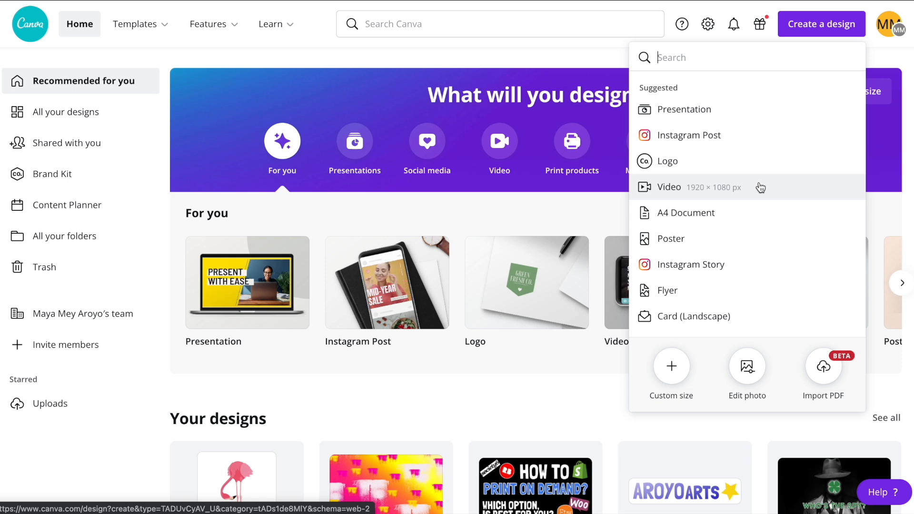
Create a new custom-size design of 3000 × 2500 px.
left_click(671, 367)
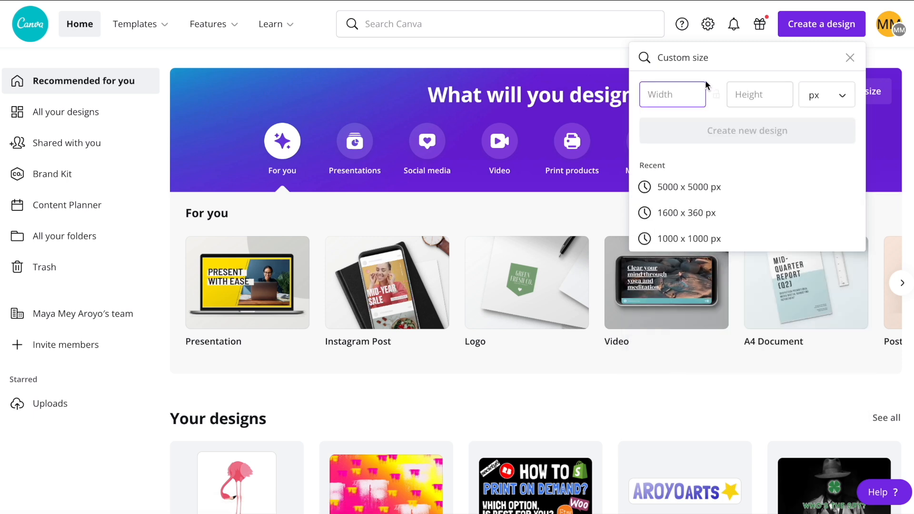
type("3000")
key("Tab")
type("2500")
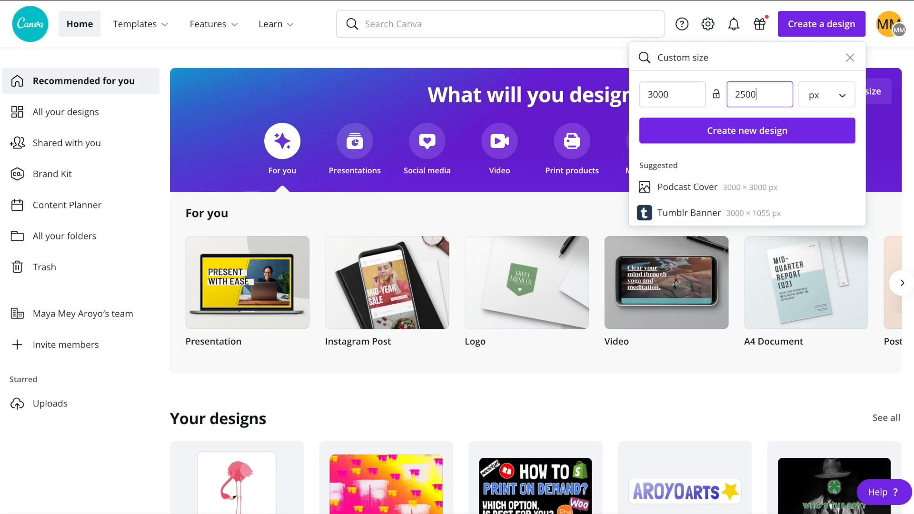
key("Return")
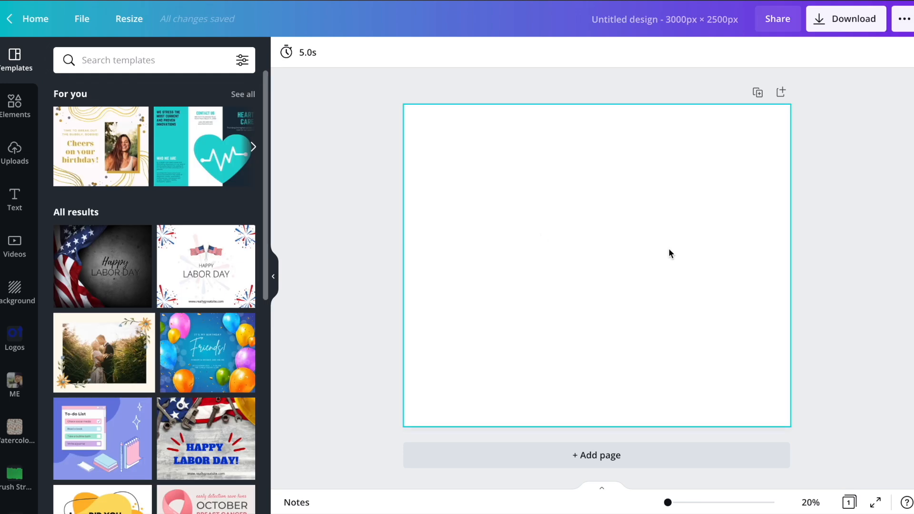
Add the uploaded plaid-shirt selfie with the tilted head to the page and move it to the lower right.
left_click(15, 152)
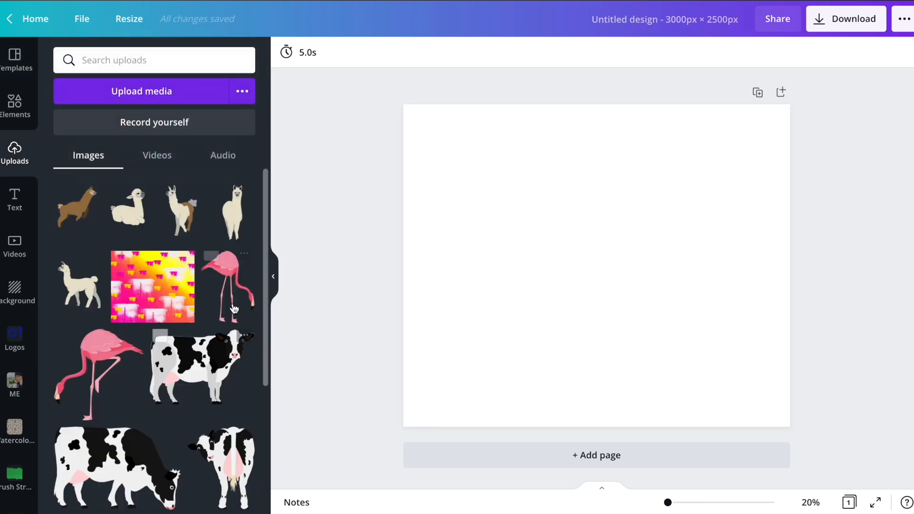
scroll(235, 306, "down", 5)
scroll(234, 306, "down", 10)
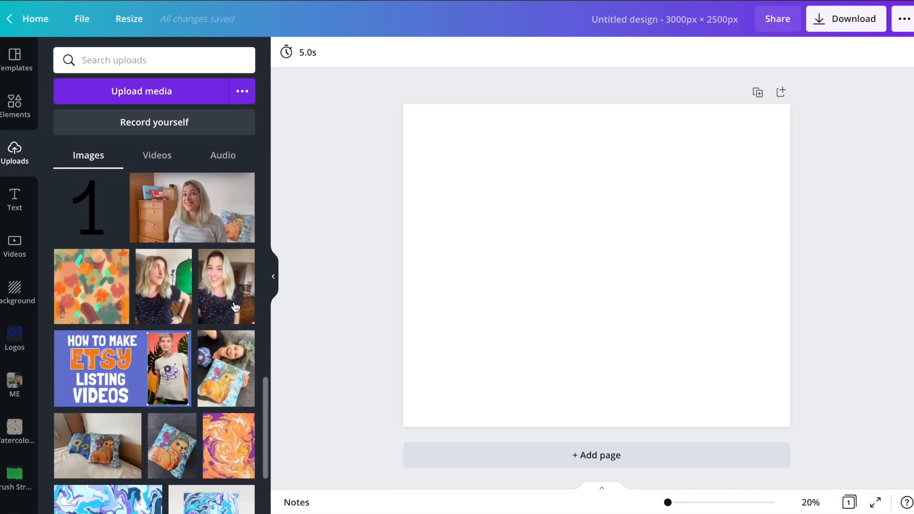
scroll(235, 306, "down", 15)
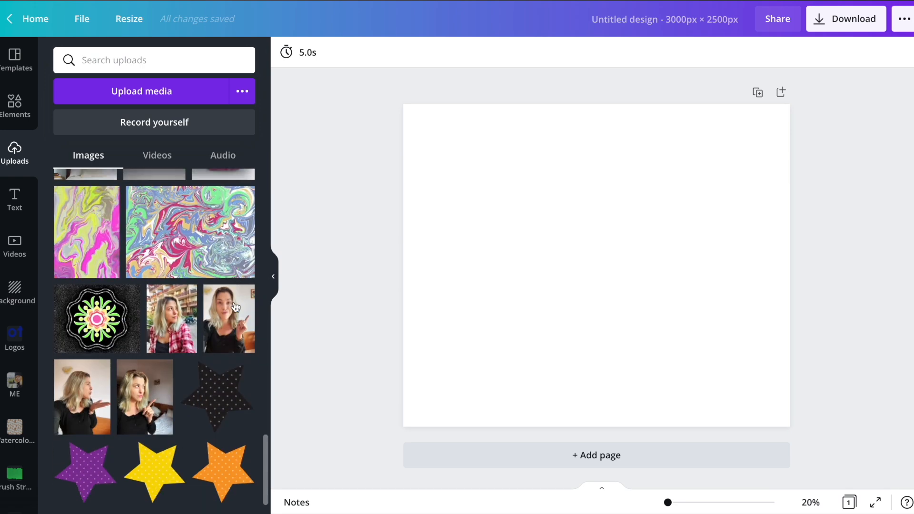
scroll(234, 305, "up", 15)
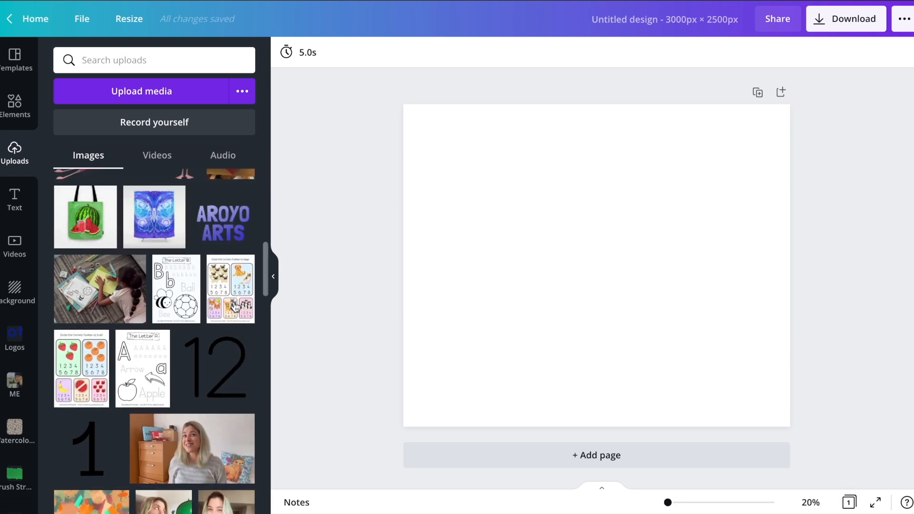
scroll(234, 306, "down", 7)
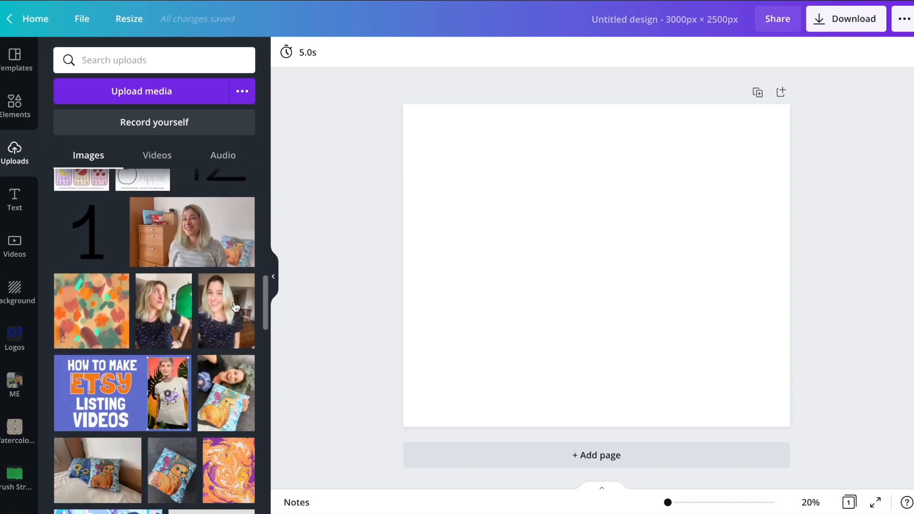
scroll(235, 306, "up", 12)
scroll(235, 306, "up", 3)
scroll(235, 307, "down", 10)
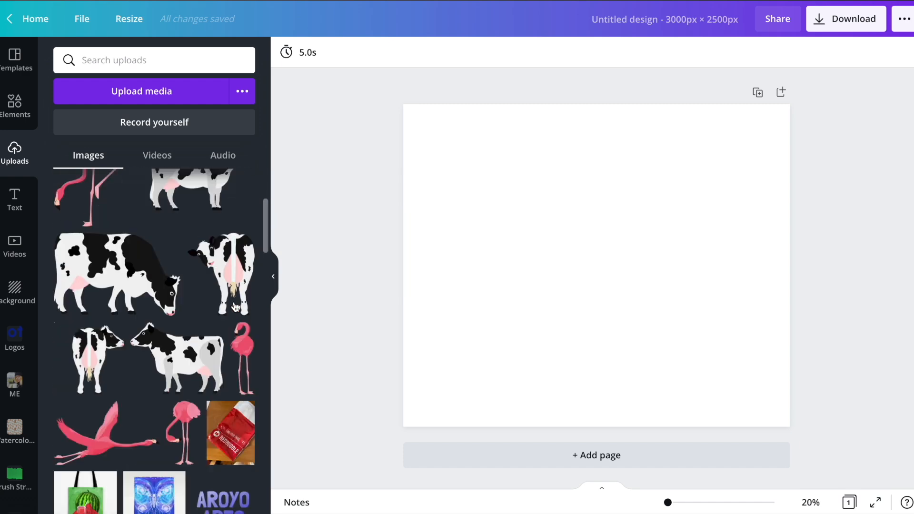
scroll(235, 307, "down", 4)
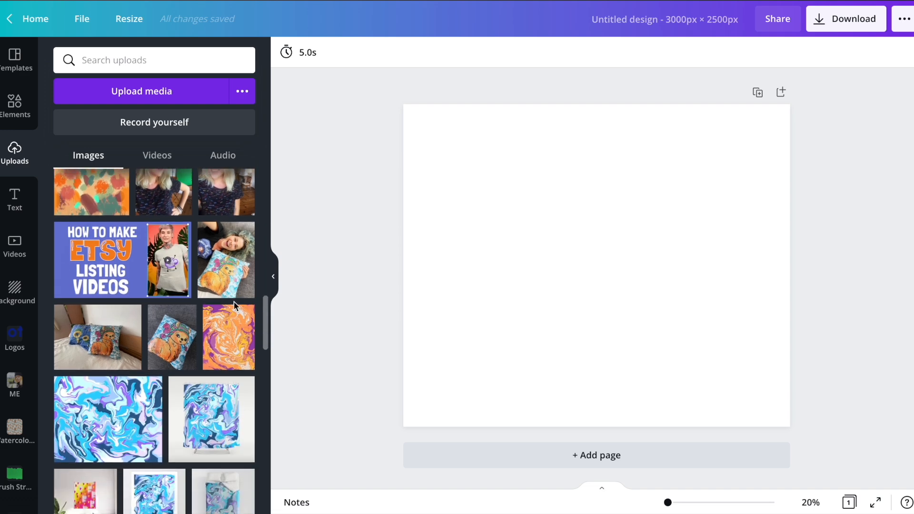
scroll(226, 267, "down", 14)
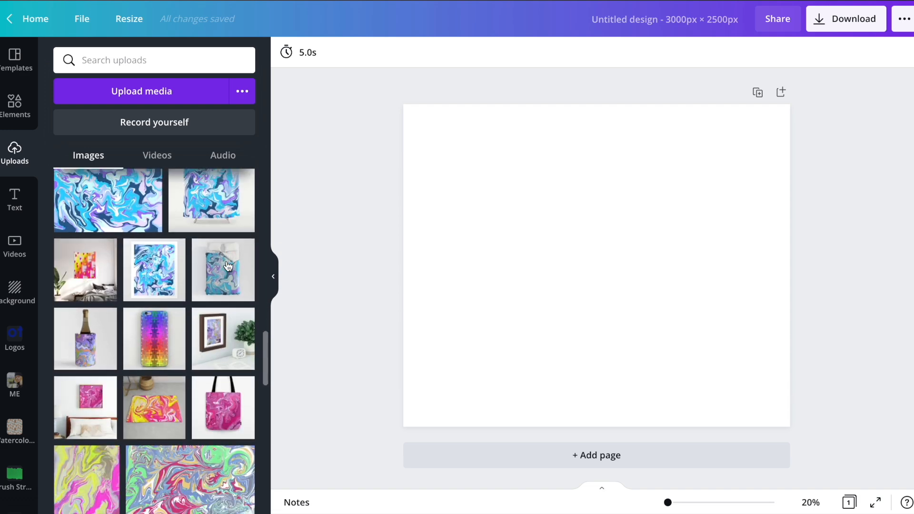
scroll(228, 265, "down", 15)
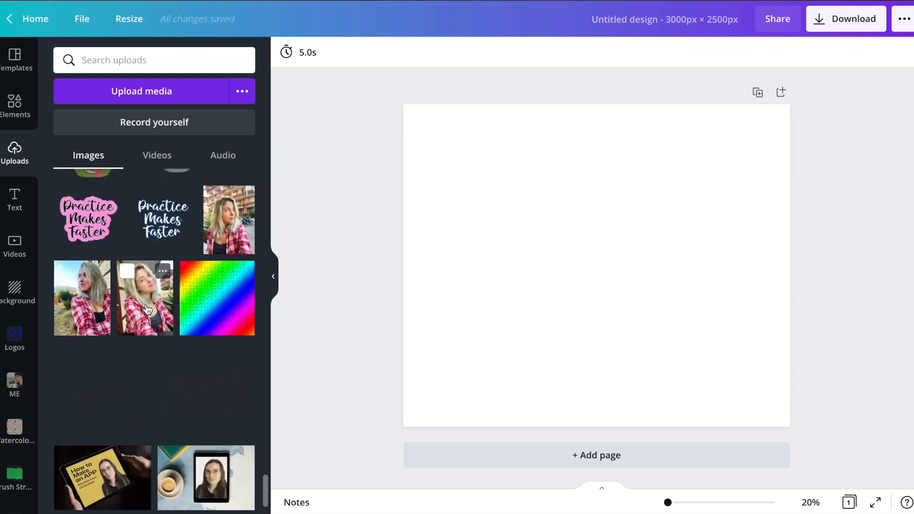
left_click(147, 310)
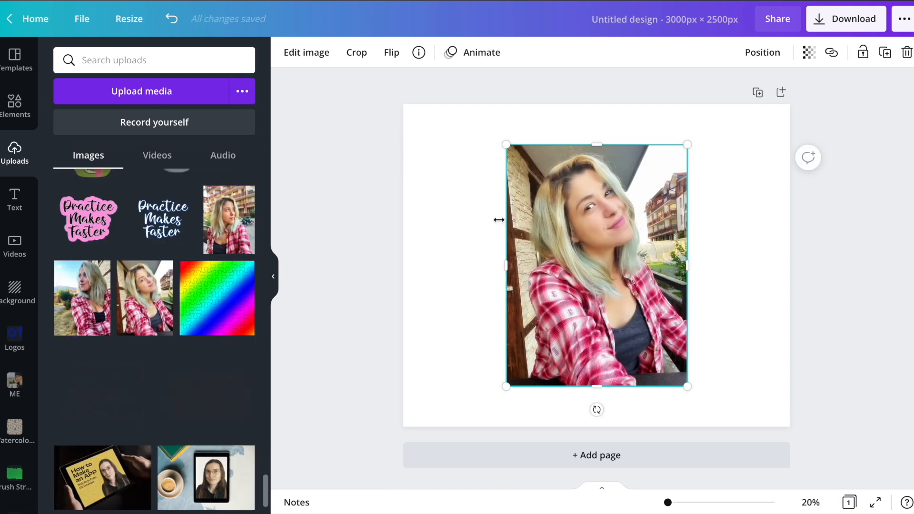
left_click_drag(627, 241, 702, 282)
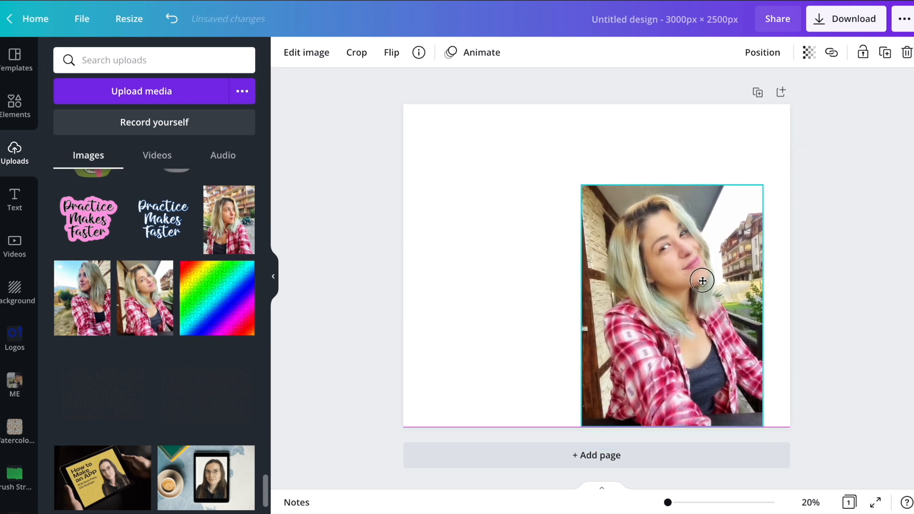
left_click(495, 224)
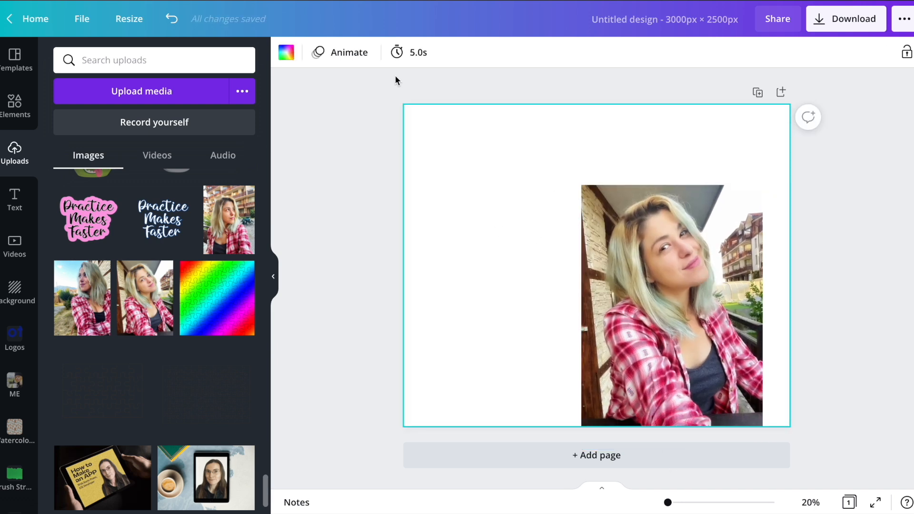
Set the photo's brightness to 39, contrast to 29 and saturation to -70.
left_click(614, 203)
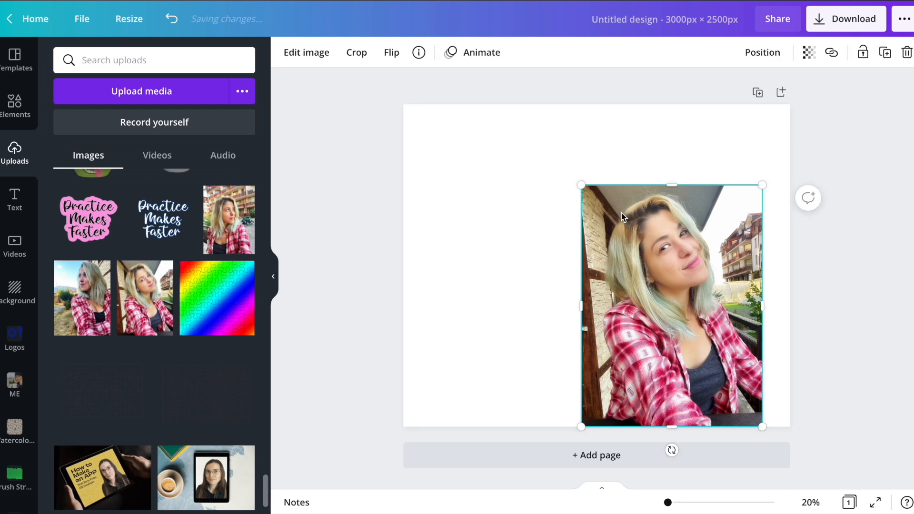
left_click(302, 54)
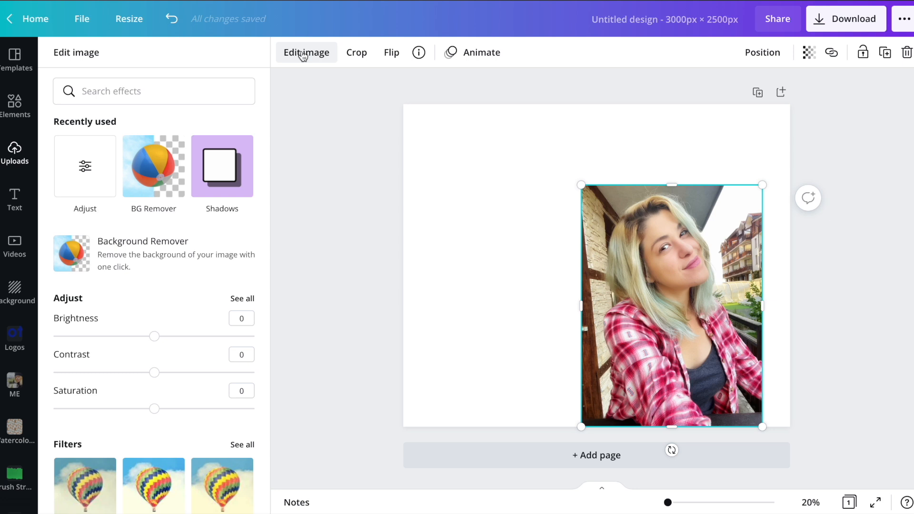
left_click(86, 178)
left_click_drag(154, 110, 193, 109)
left_click_drag(154, 145, 183, 145)
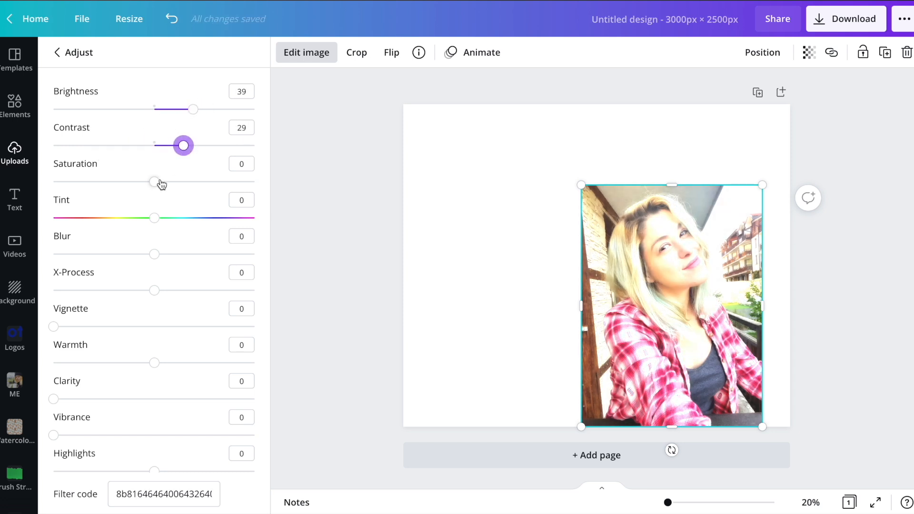
left_click_drag(155, 183, 84, 182)
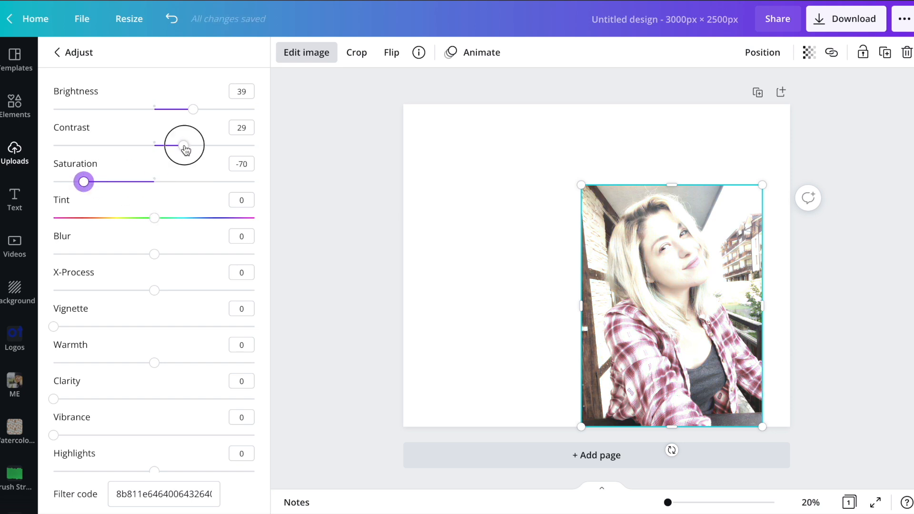
Make the photo black and white with brightness and contrast at 0 and saturation at -100, and enlarge it to the full page height.
left_click_drag(186, 150, 154, 145)
left_click_drag(193, 109, 154, 109)
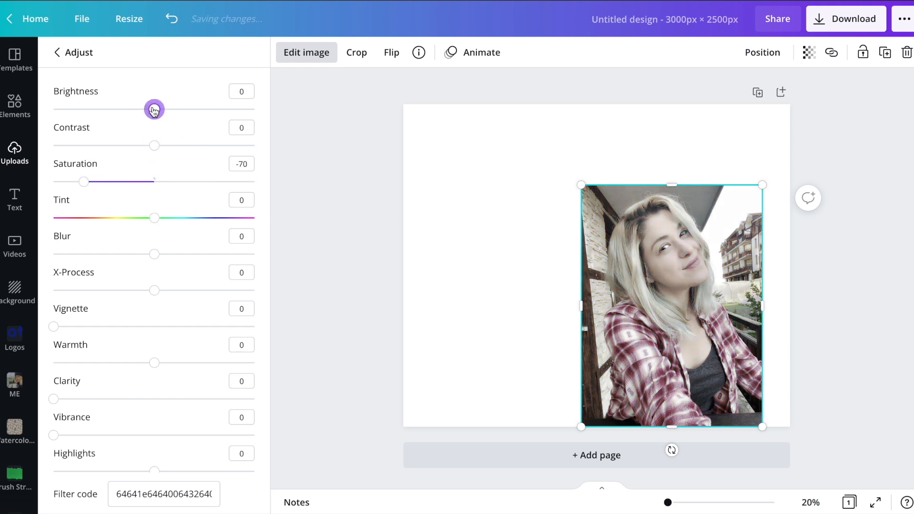
left_click_drag(84, 181, 47, 183)
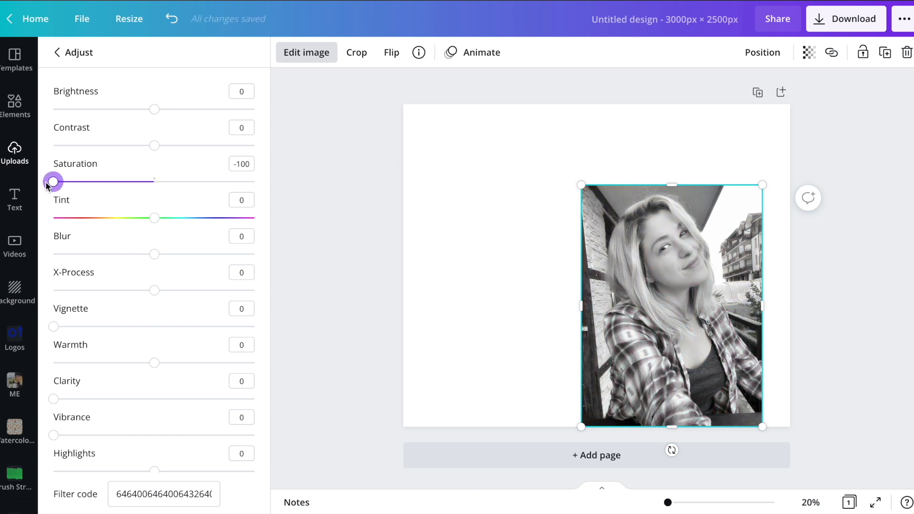
left_click_drag(578, 183, 483, 131)
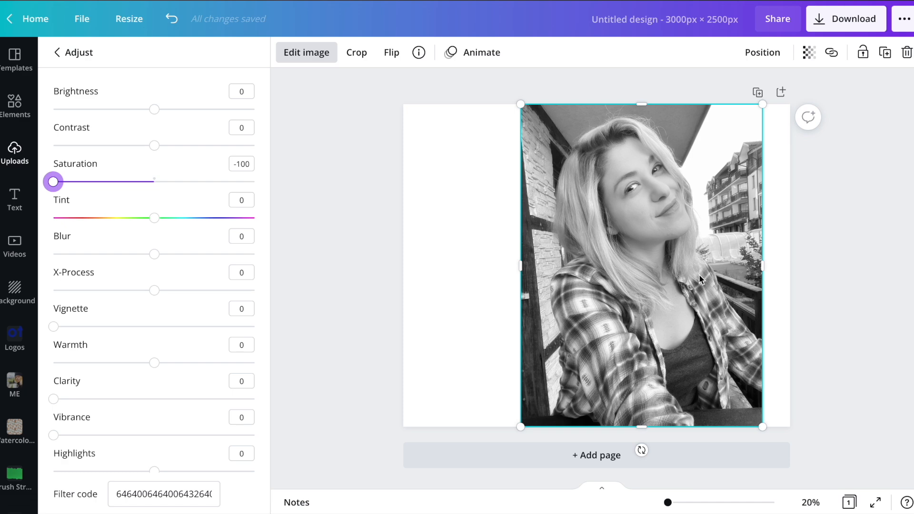
left_click(480, 253)
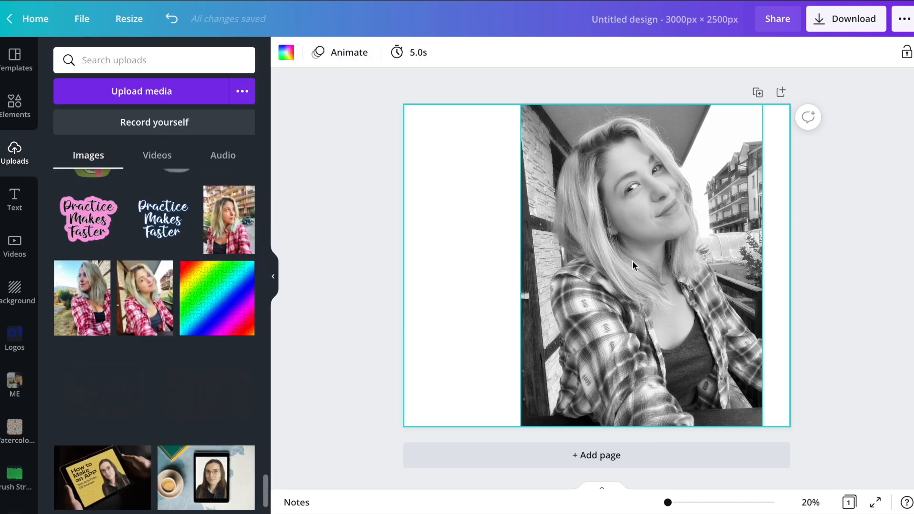
Undo the photo's enlargement and all of its brightness, contrast and saturation adjustments.
key("ctrl+z")
key("ctrl+z")
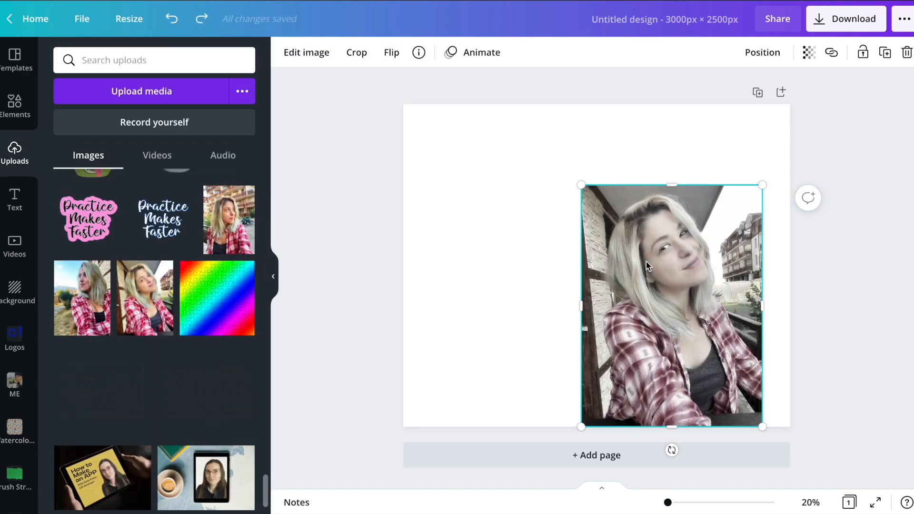
key("ctrl+z")
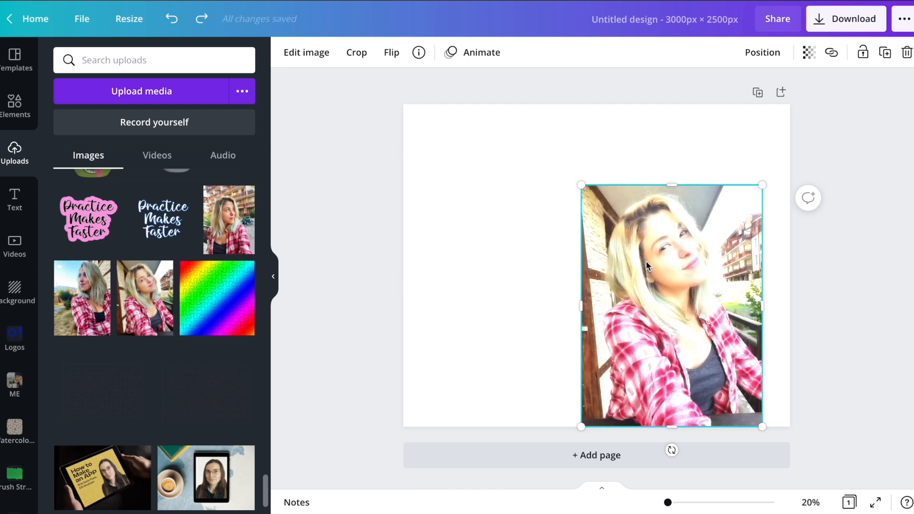
key("ctrl+z")
key("ctrl+z")
Move the photo into the page's upper-left corner and shrink it to a little under half the page height.
left_click_drag(702, 280, 526, 203)
left_click_drag(583, 345, 512, 249)
left_click(623, 219)
Copy the small photo and place the duplicate beside it on the right, enlarged to the full page height.
left_click(467, 213)
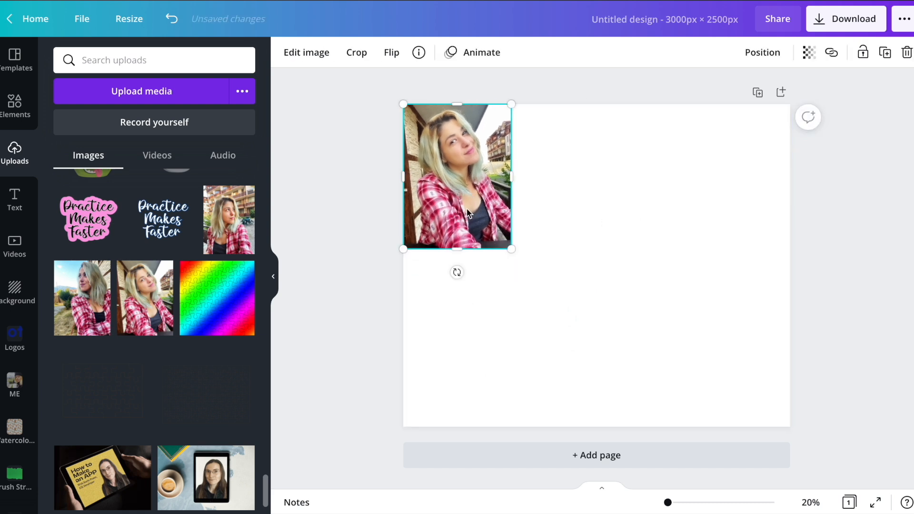
key("ctrl+v")
left_click_drag(467, 214, 710, 386)
left_click_drag(657, 279, 527, 105)
left_click_drag(763, 424, 767, 429)
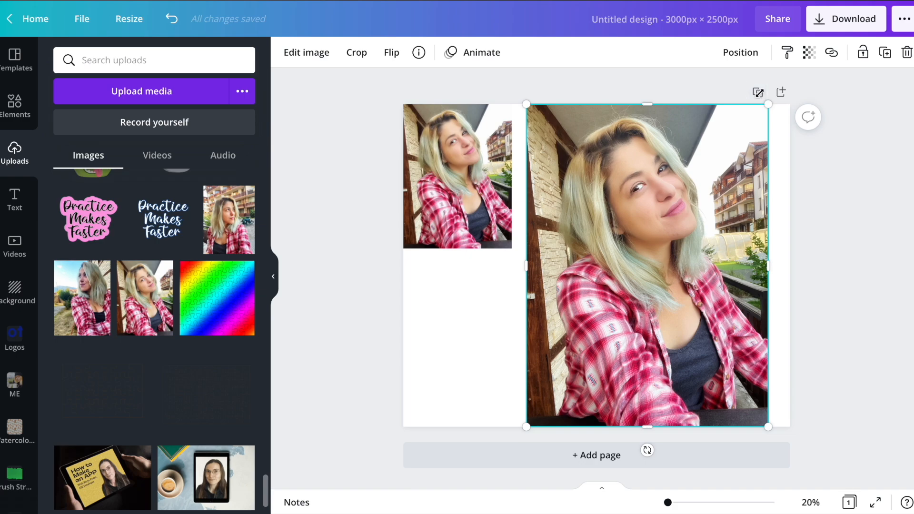
Duplicate the page with both photos seven times to make eight identical pages.
left_click(758, 93)
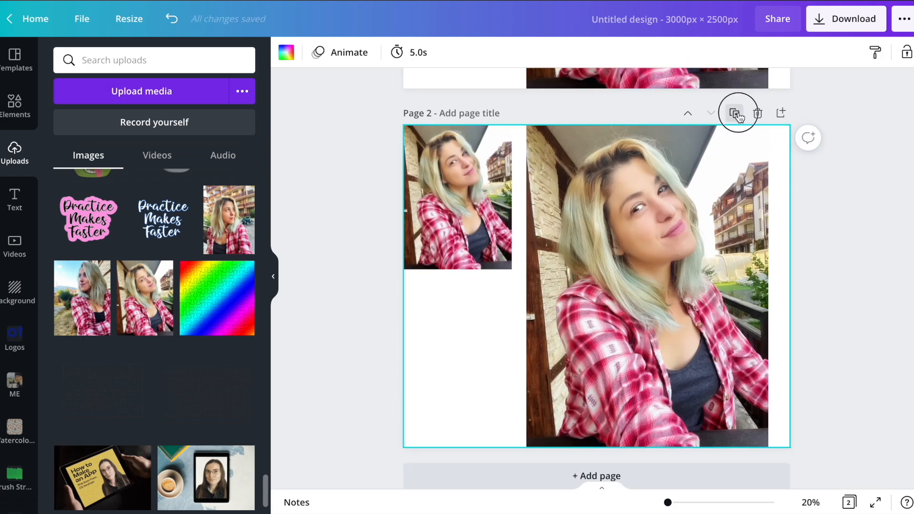
left_click(736, 114)
left_click(735, 134)
left_click(735, 134)
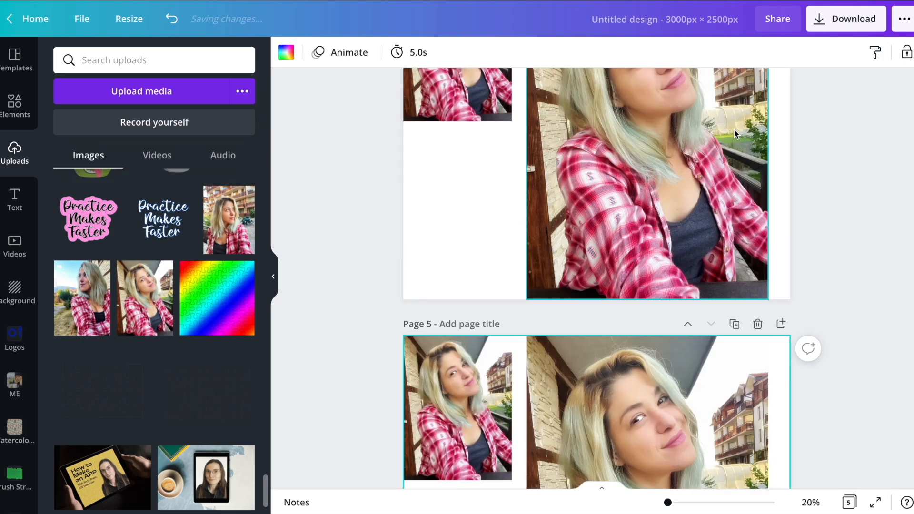
left_click(735, 134)
left_click(735, 134)
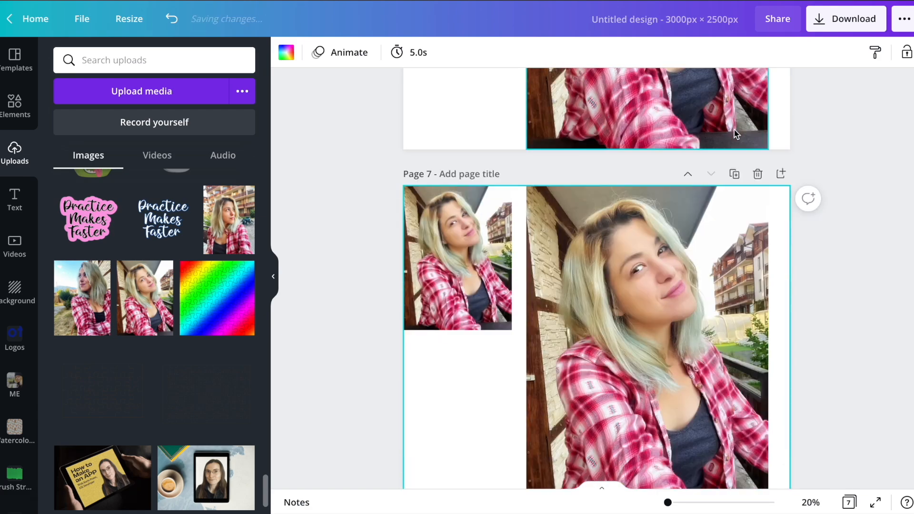
left_click(734, 134)
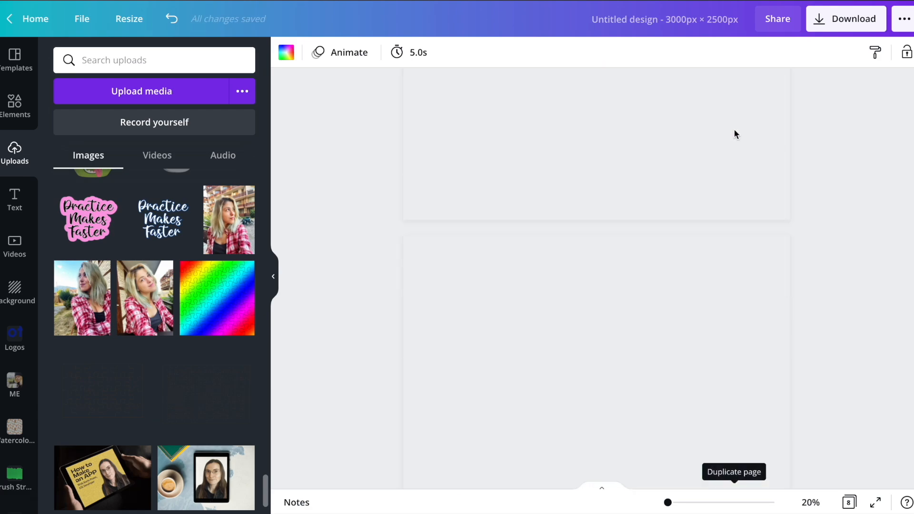
Set the saturation of the large photo on page 1 to -100.
left_click(630, 262)
left_click(306, 54)
left_click(93, 162)
left_click_drag(155, 181, 54, 181)
Try different tints and blur amounts on the large photo, setting tint to 73 and blur to 23.
left_click_drag(154, 217, 102, 216)
left_click(206, 218)
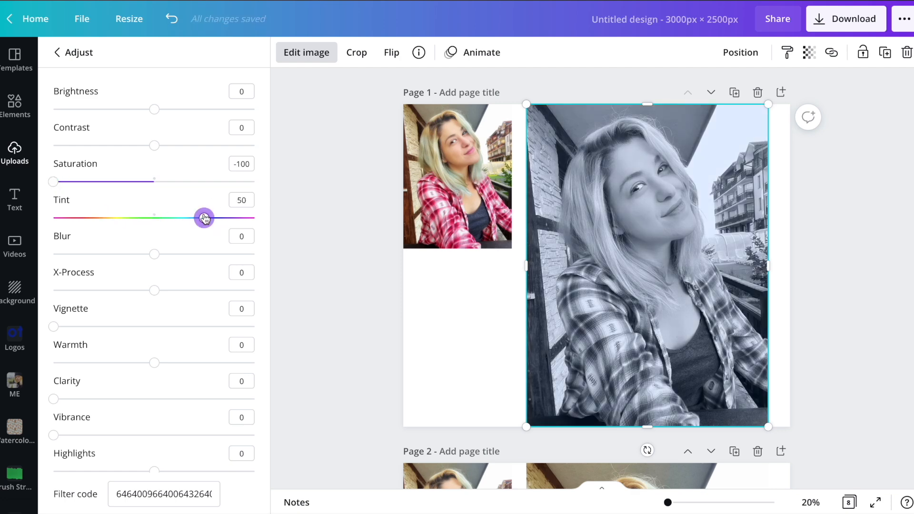
left_click(228, 218)
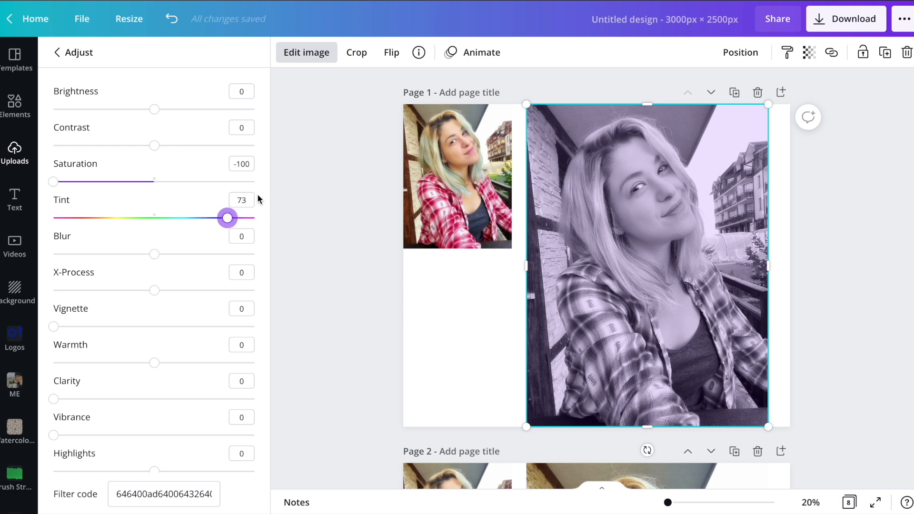
left_click_drag(185, 254, 211, 253)
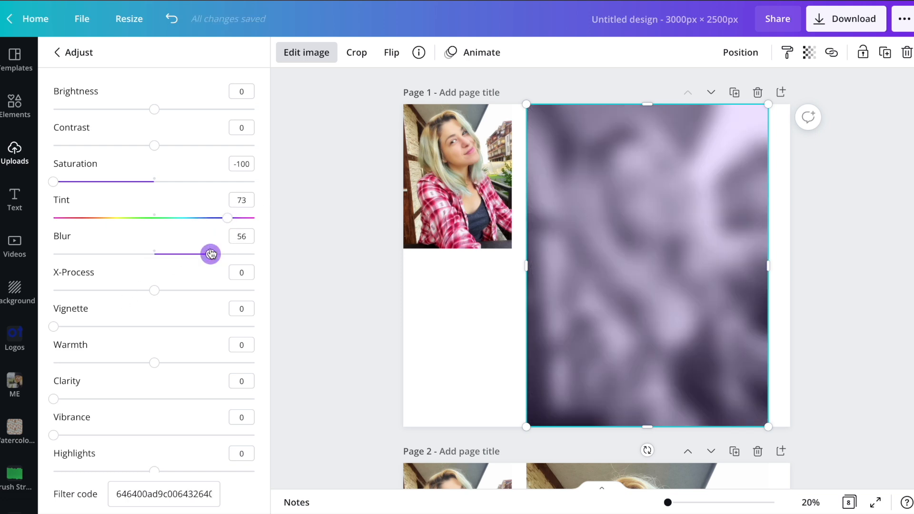
left_click(178, 256)
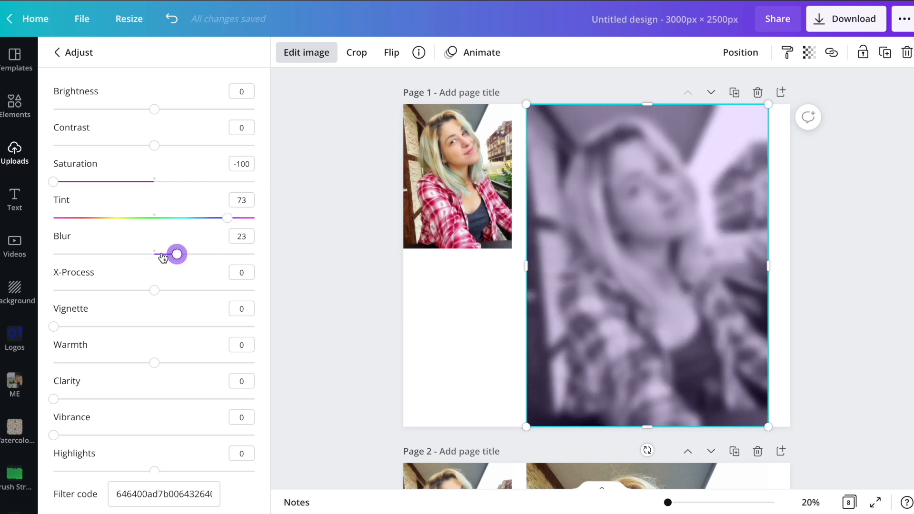
Set the blur of the large photo on page 1 to -100 and its tint to 0.
left_click_drag(104, 258, 50, 255)
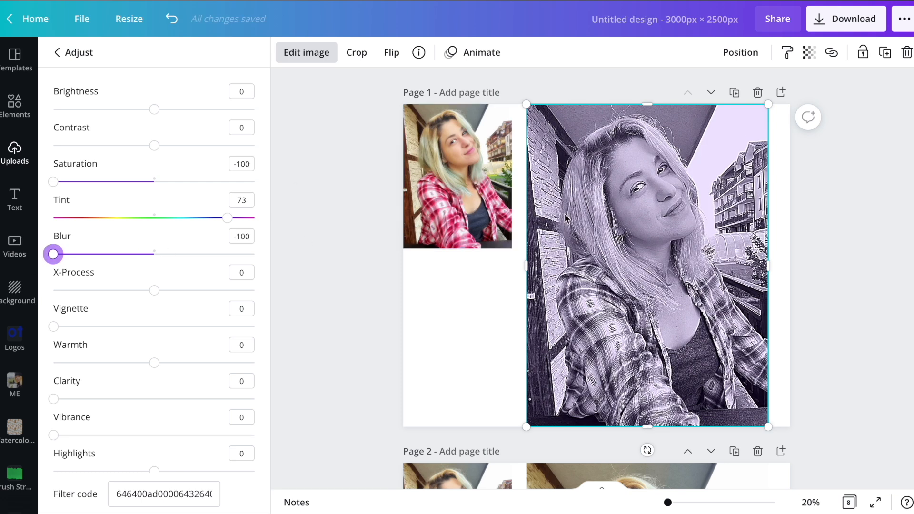
left_click_drag(223, 220, 154, 218)
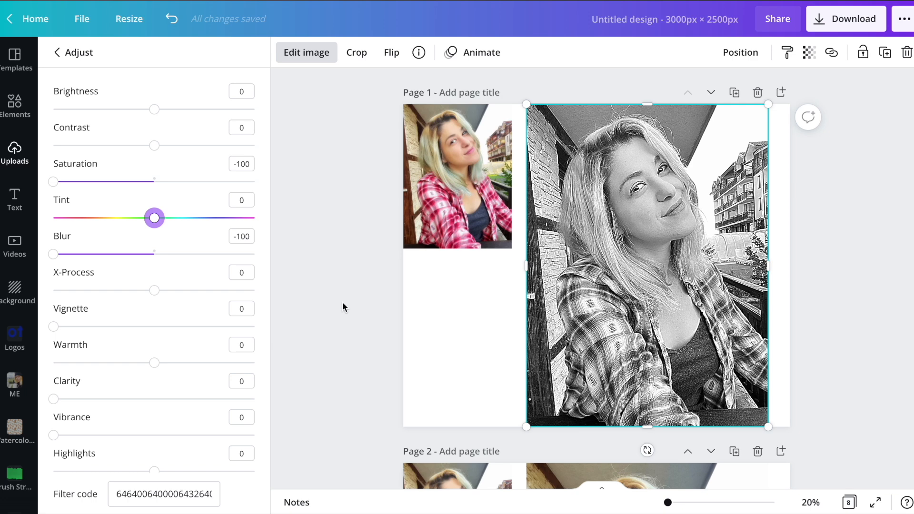
Try X-Process at 96 and -97 and a vignette of 98 on the large photo, returning both adjustments to 0.
left_click(250, 291)
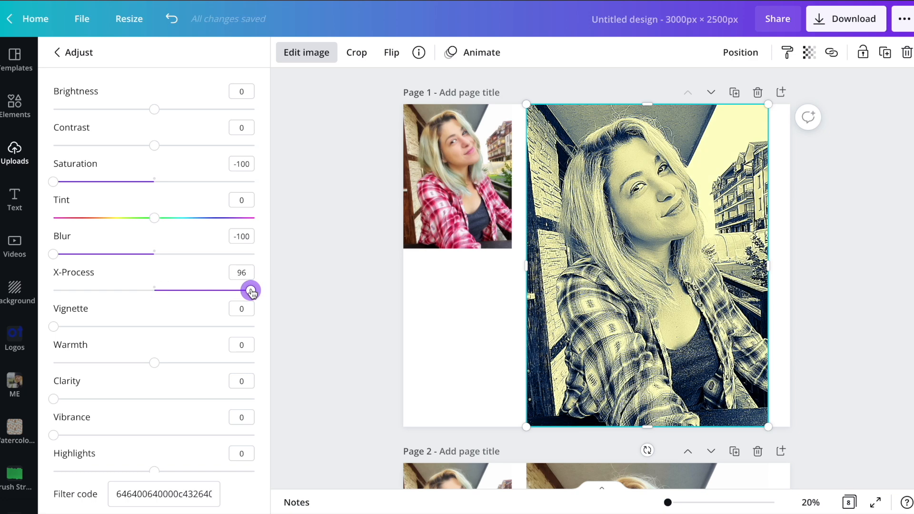
left_click(56, 292)
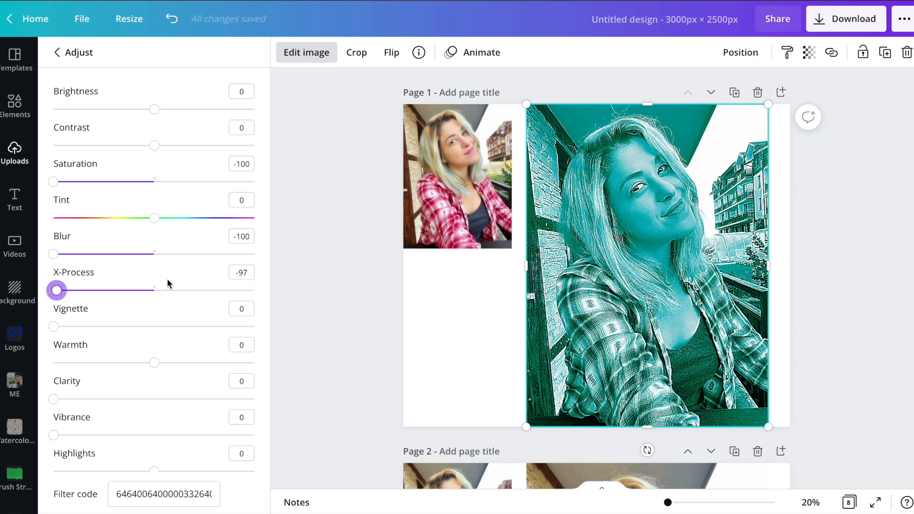
left_click(155, 291)
left_click_drag(54, 327, 250, 327)
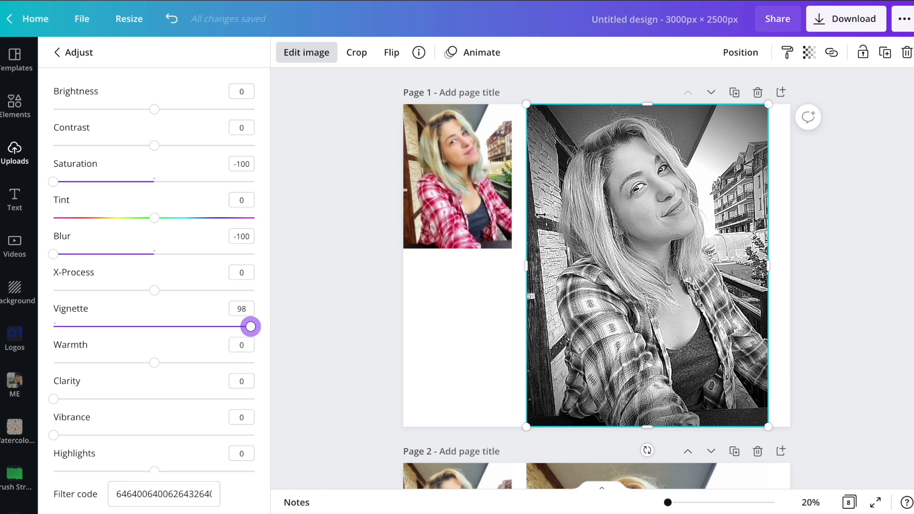
left_click_drag(251, 329, 53, 327)
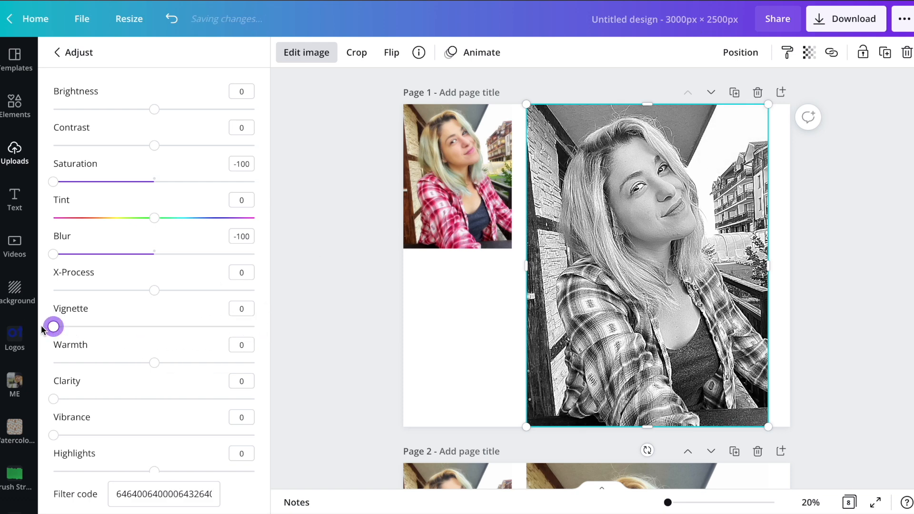
Set the clarity of the large black-and-white photo to 100.
scroll(167, 336, "down", 2)
mouse_move(154, 290)
left_mouse_down()
mouse_move(241, 289)
mouse_move(273, 300)
mouse_move(55, 292)
mouse_move(112, 307)
mouse_move(153, 297)
left_mouse_up()
left_click_drag(61, 327, 276, 325)
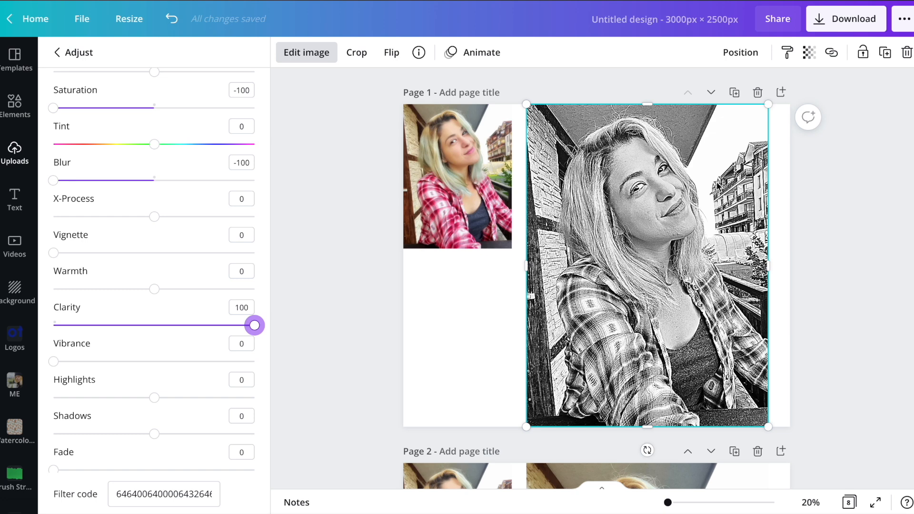
scroll(776, 199, "down", 3)
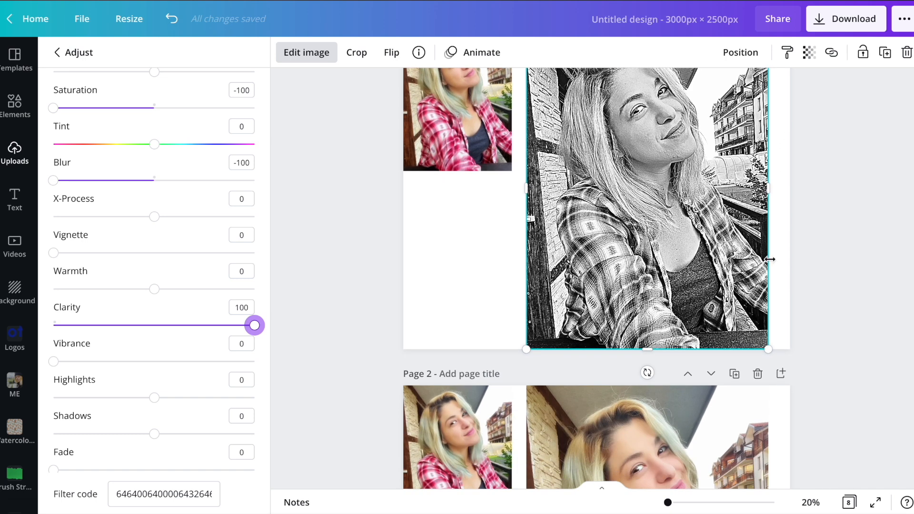
scroll(772, 259, "up", 2)
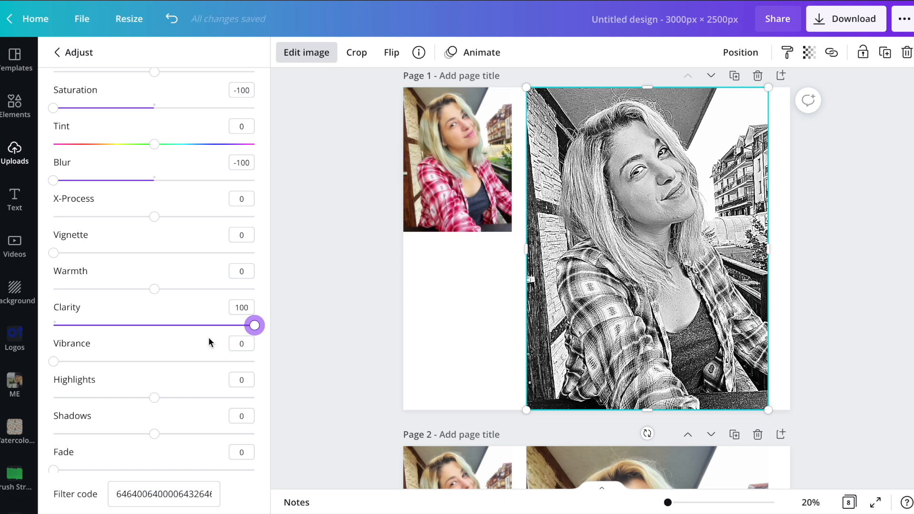
Set the highlights and the shadows of the large photo on page 1 to 57 each.
mouse_move(53, 365)
left_mouse_down()
mouse_move(271, 349)
mouse_move(46, 359)
left_mouse_up()
left_click_drag(152, 399, 211, 398)
scroll(169, 349, "down", 1)
left_click_drag(154, 407, 211, 411)
mouse_move(54, 448)
left_mouse_down()
mouse_move(330, 440)
mouse_move(131, 453)
mouse_move(54, 447)
left_mouse_up()
scroll(510, 243, "down", 2)
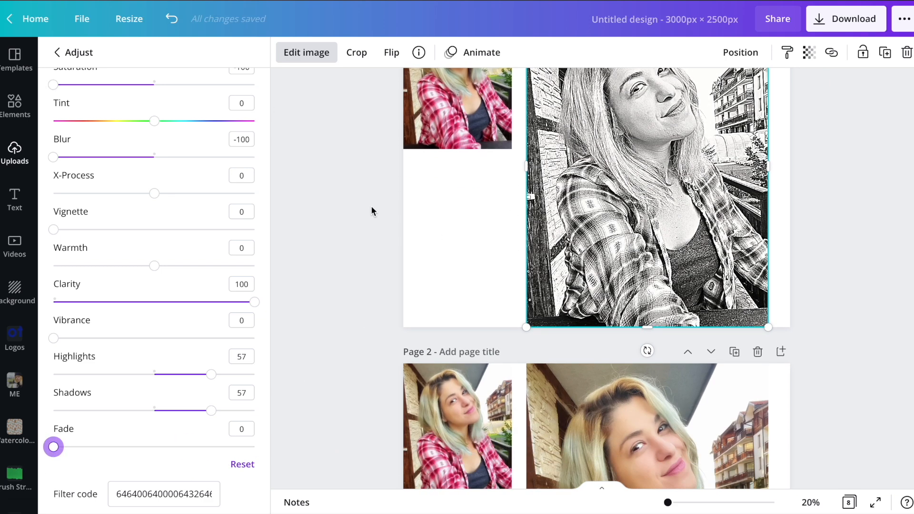
scroll(351, 191, "down", 3)
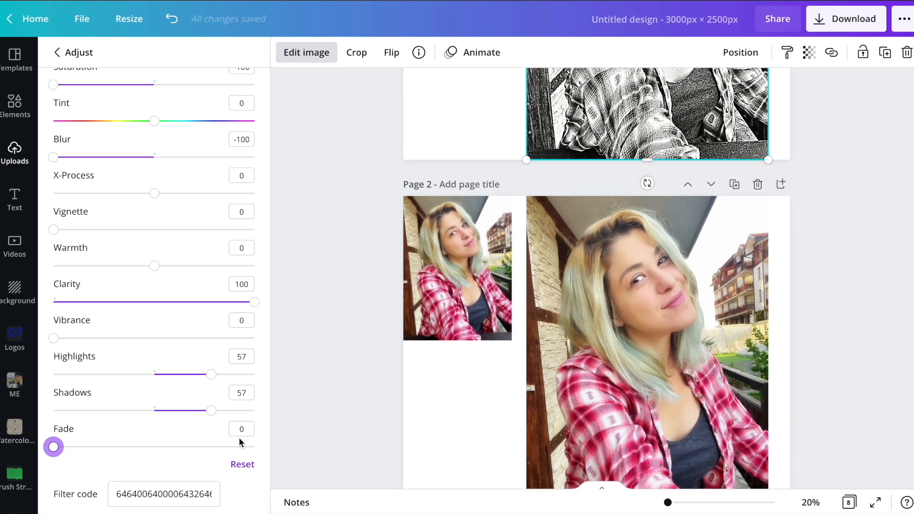
scroll(364, 325, "up", 5)
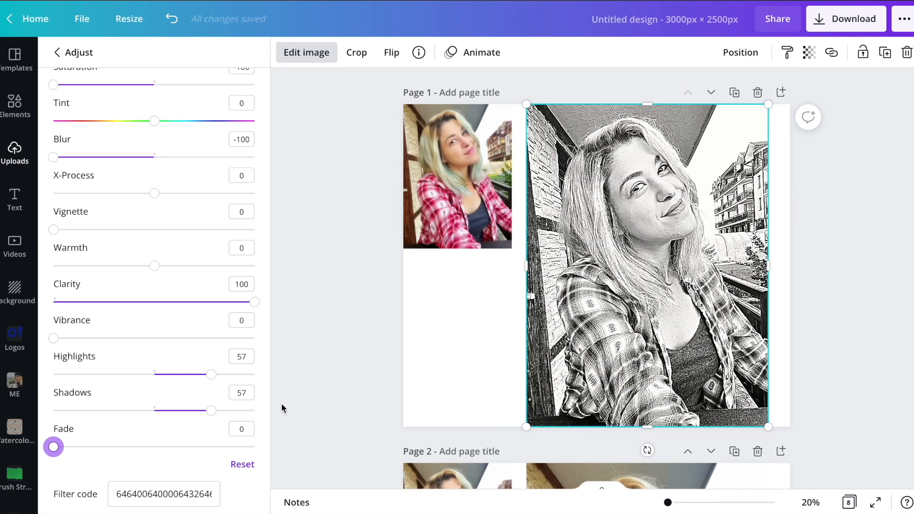
Reset all adjustments of the large photo on page 1 and undo the reset.
left_click(243, 466)
key("Escape")
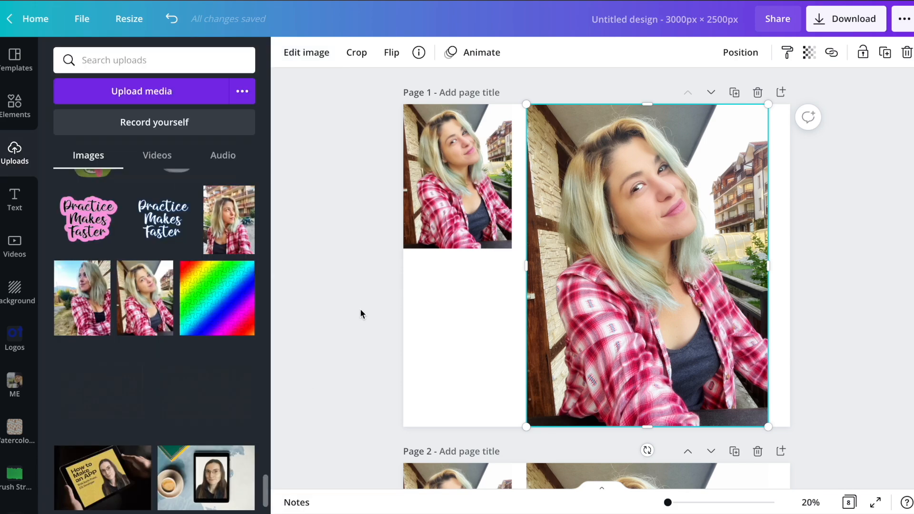
key("ctrl+z")
Remove the background from the large photo on page 2 with the Background Remover.
scroll(679, 160, "down", 7)
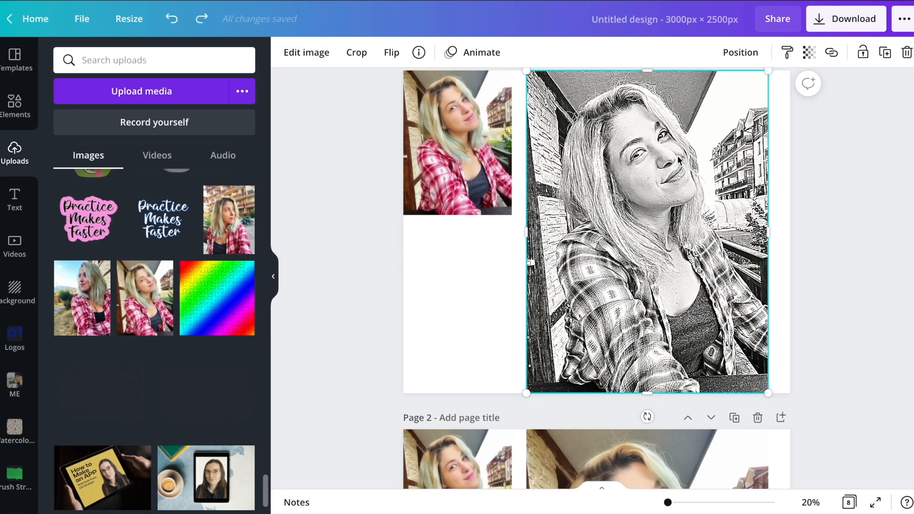
left_click(679, 161)
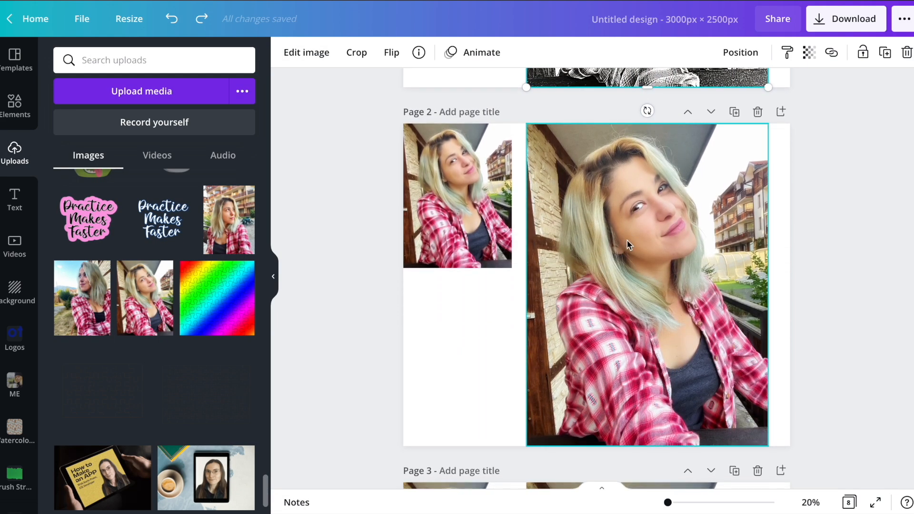
left_click(307, 53)
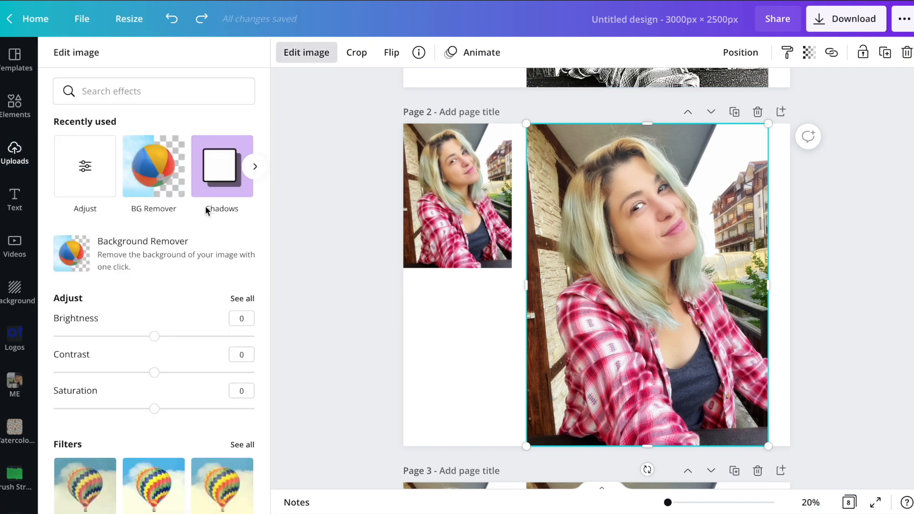
left_click(160, 169)
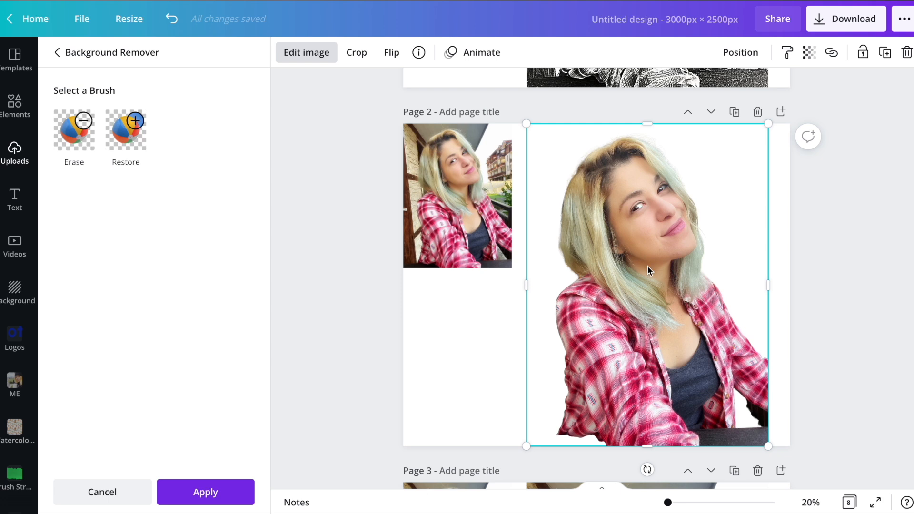
left_click(225, 497)
left_click(135, 142)
Erase the end of the dark railing next to the forearm in the cut-out photo with the Erase brush at size 25.
mouse_move(669, 502)
left_mouse_down()
mouse_move(693, 500)
mouse_move(677, 503)
left_mouse_up()
scroll(668, 281, "down", 5)
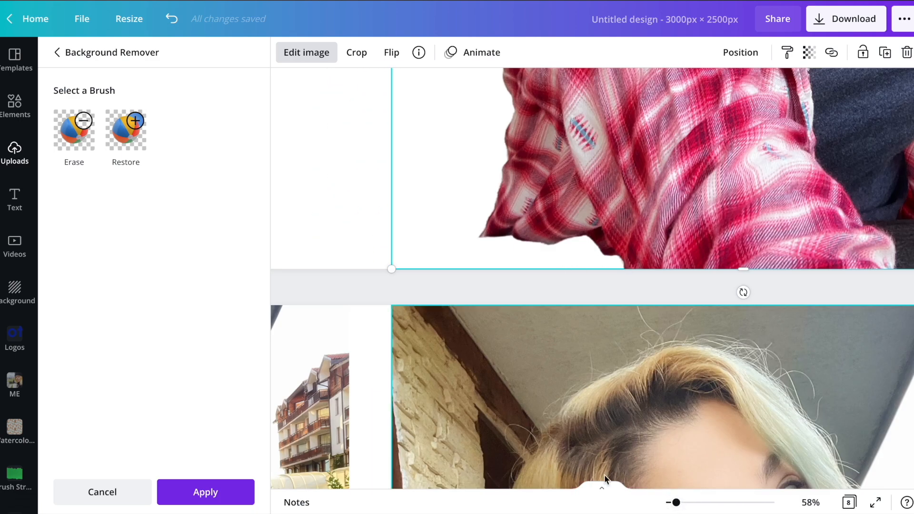
left_click_drag(674, 504, 668, 503)
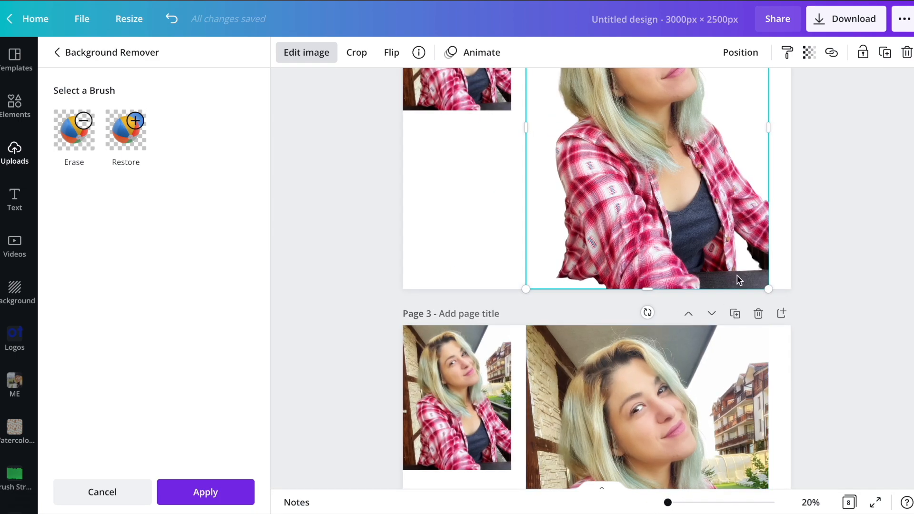
scroll(740, 281, "up", 2)
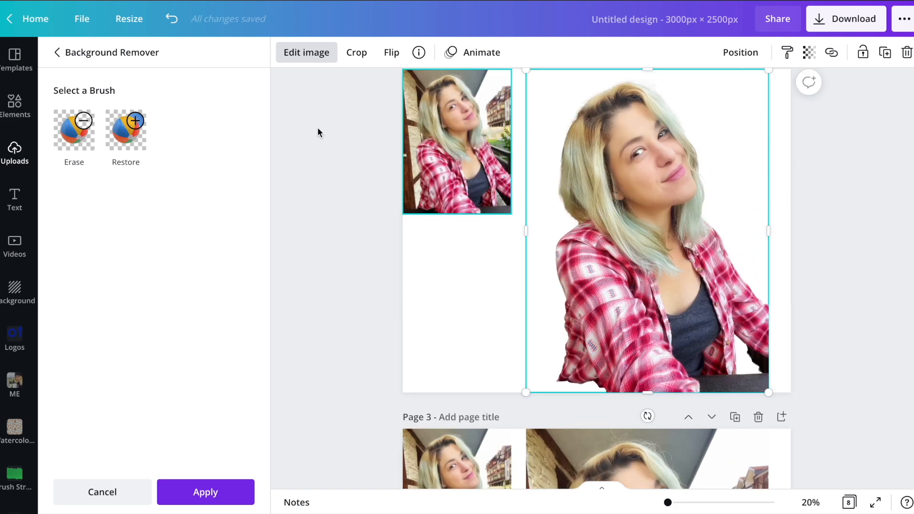
left_click(132, 121)
left_click(79, 138)
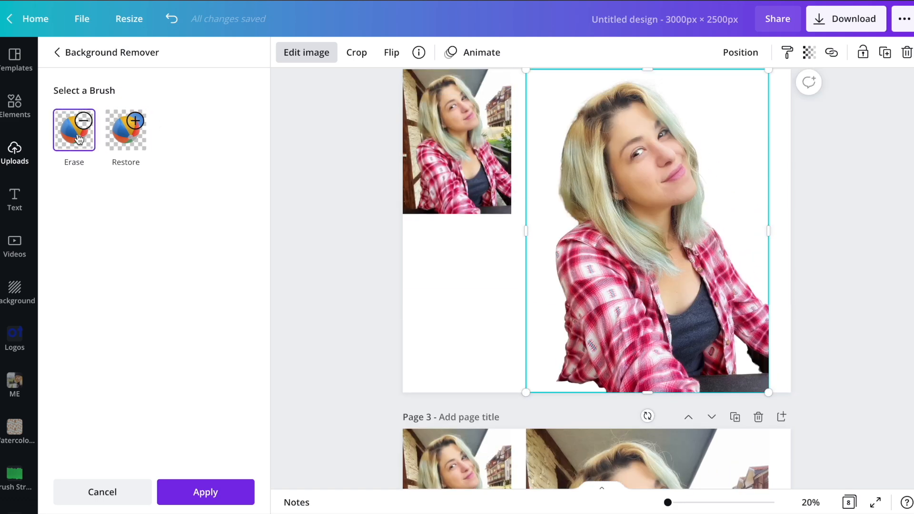
left_click(591, 333)
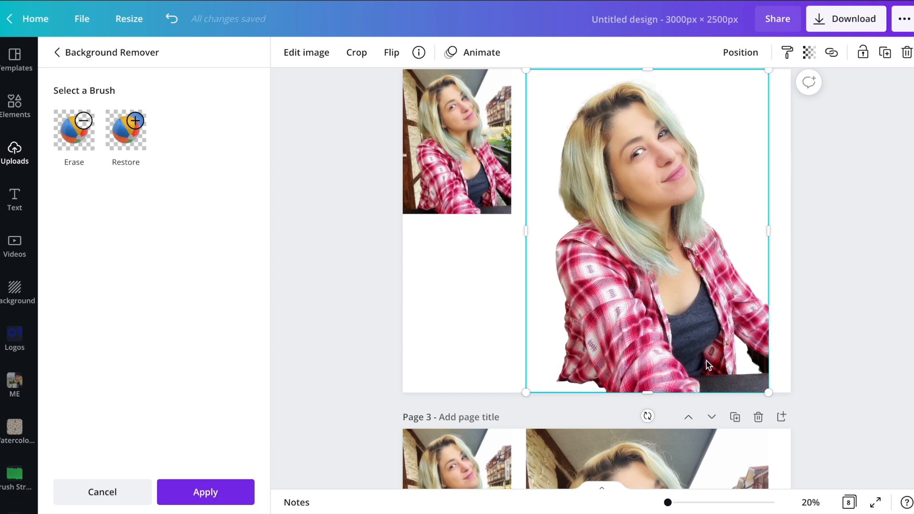
left_click(78, 140)
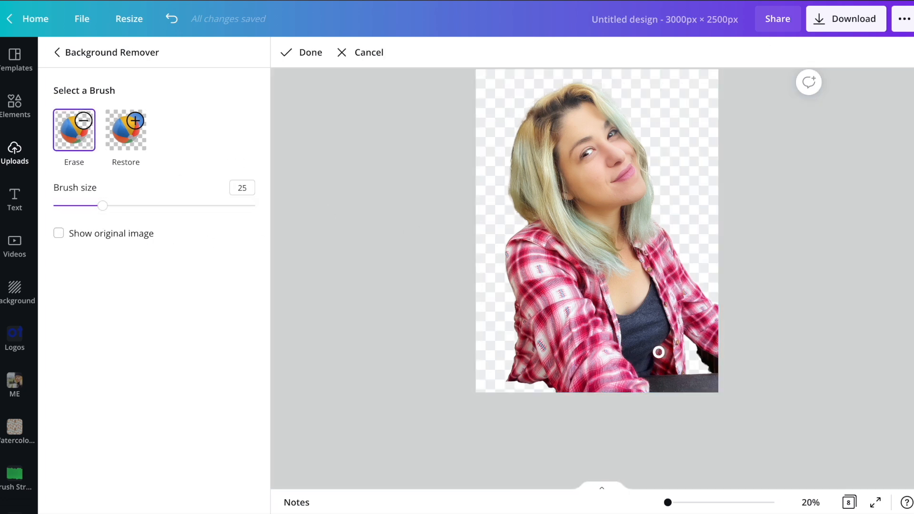
mouse_move(669, 502)
left_mouse_down()
mouse_move(698, 502)
mouse_move(676, 502)
left_mouse_up()
scroll(751, 333, "down", 10)
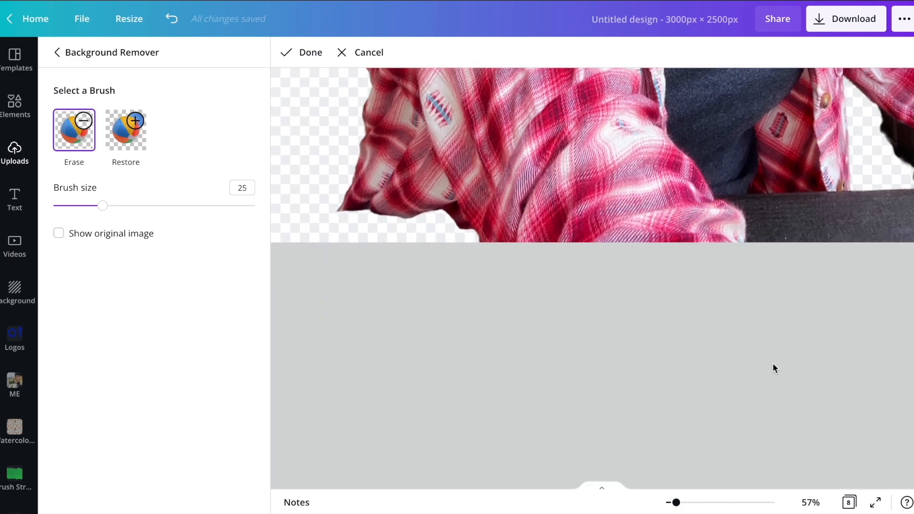
scroll(713, 274, "right", 3)
left_click_drag(591, 240, 597, 212)
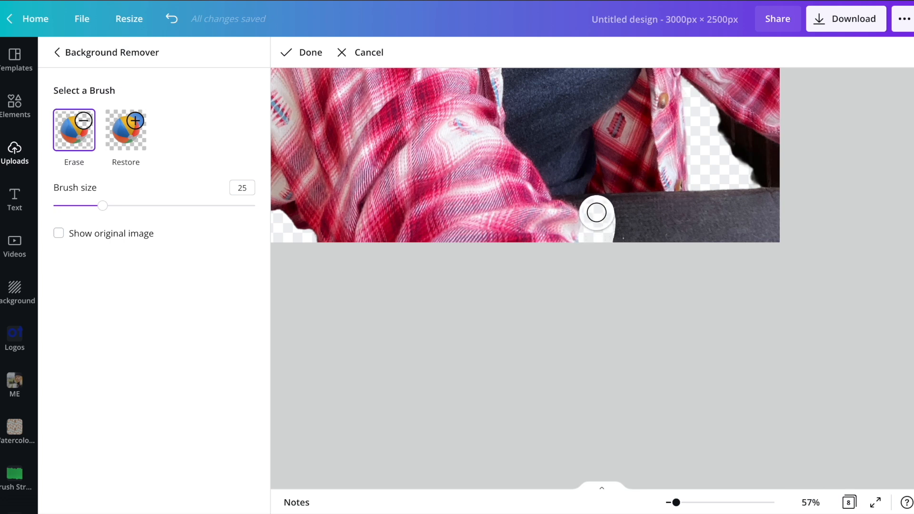
Erase the rest of the dark railing and the leftover background under the sleeve, using brush size 8 along the upper edge and 29 elsewhere.
left_click_drag(100, 206, 68, 206)
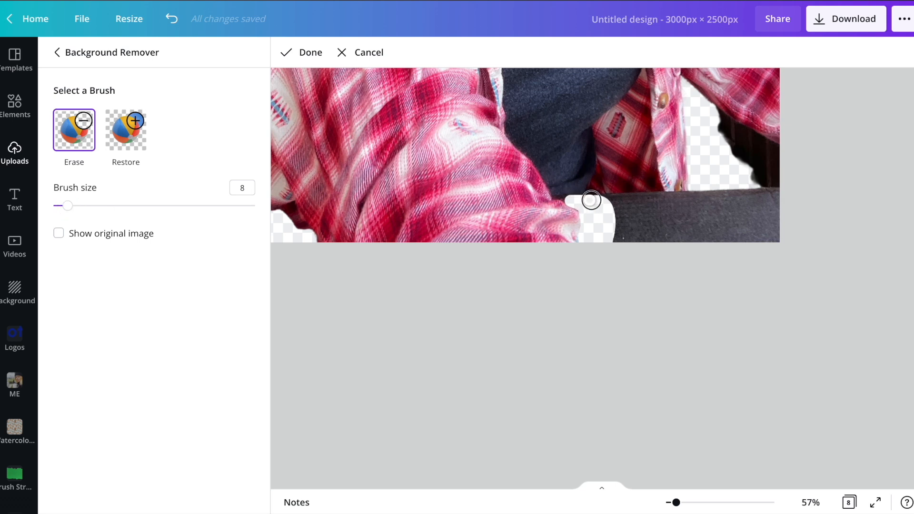
left_click_drag(599, 200, 753, 192)
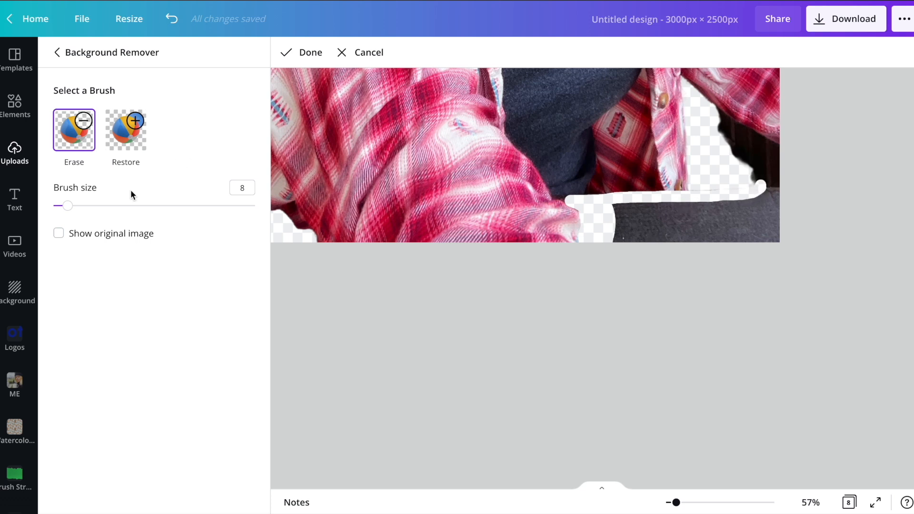
left_click_drag(67, 206, 110, 206)
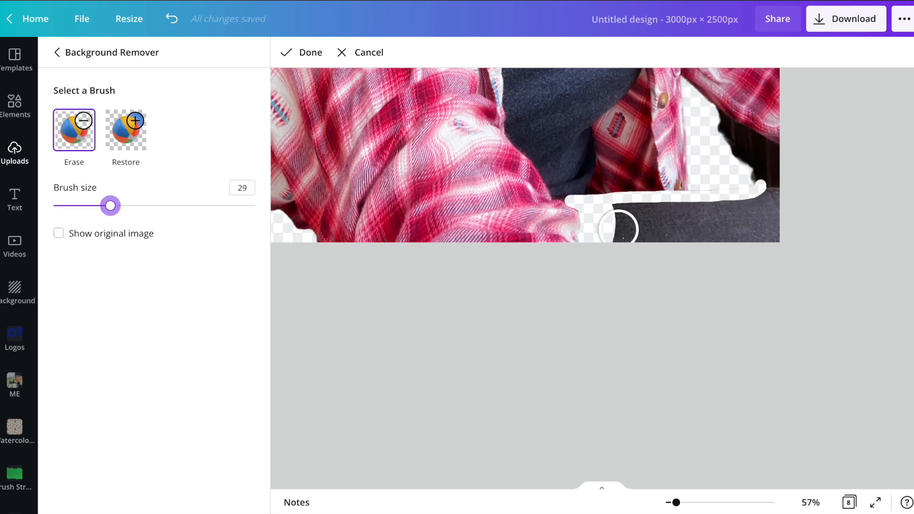
mouse_move(619, 226)
left_mouse_down()
mouse_move(643, 216)
mouse_move(664, 235)
mouse_move(691, 218)
mouse_move(680, 212)
mouse_move(716, 218)
mouse_move(704, 239)
mouse_move(757, 210)
left_mouse_up()
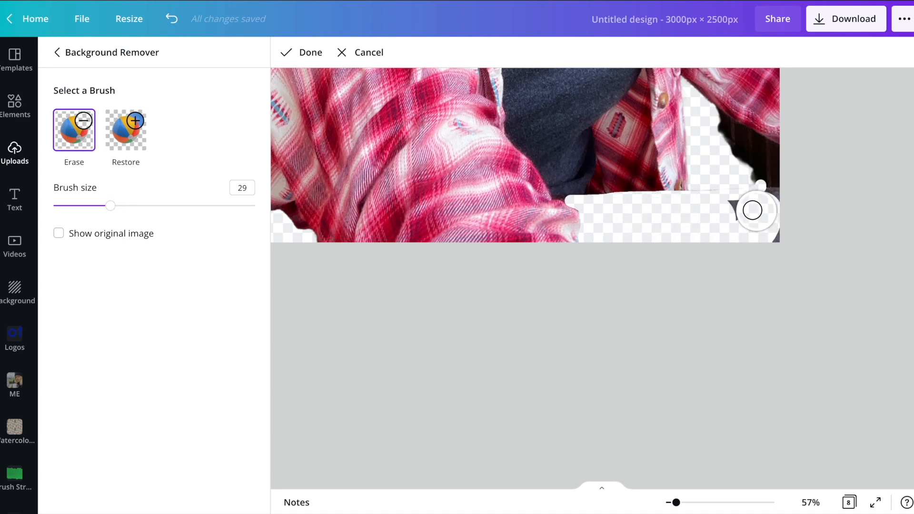
mouse_move(716, 180)
left_mouse_down()
mouse_move(765, 189)
mouse_move(784, 208)
left_mouse_up()
mouse_move(767, 158)
left_mouse_down()
mouse_move(777, 171)
mouse_move(706, 125)
mouse_move(777, 164)
left_mouse_up()
scroll(761, 285, "up", 10)
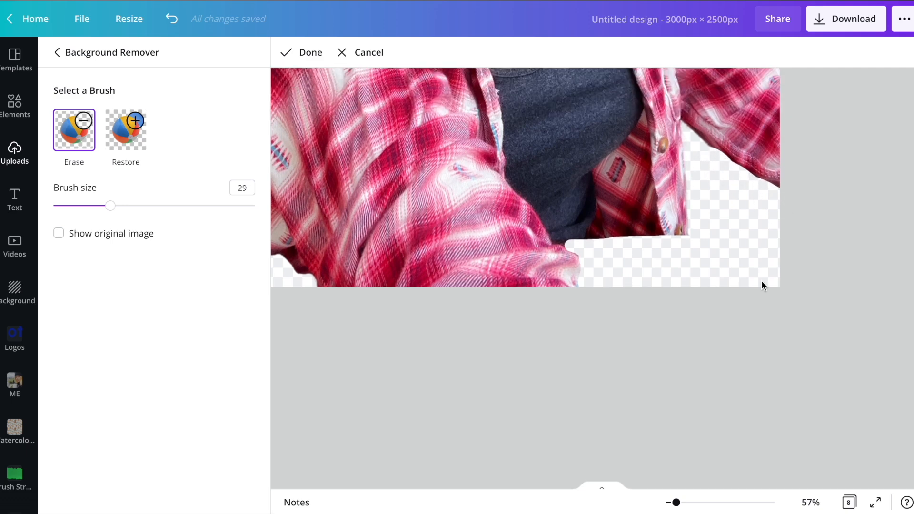
scroll(762, 286, "down", 10)
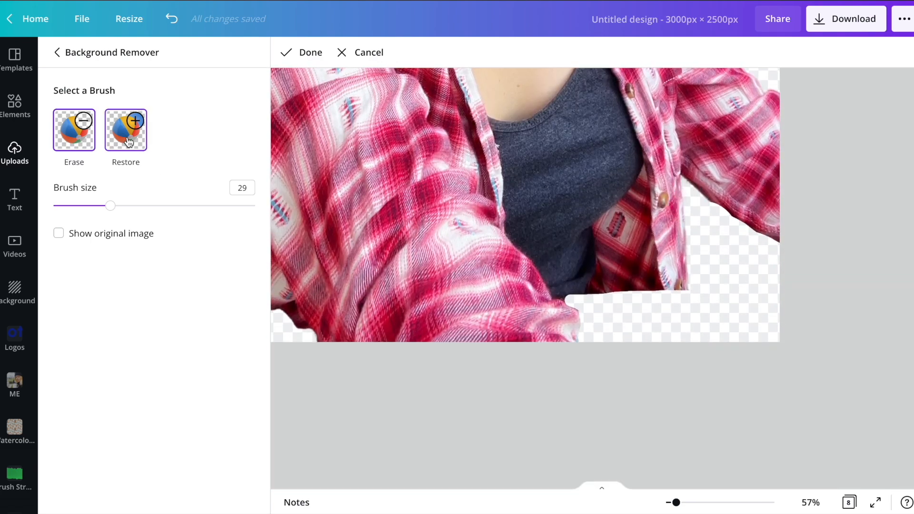
Restore the lower edge of the shirt sleeve on the far arm with the Restore brush at size 11.
left_click(129, 142)
left_click_drag(110, 205, 75, 205)
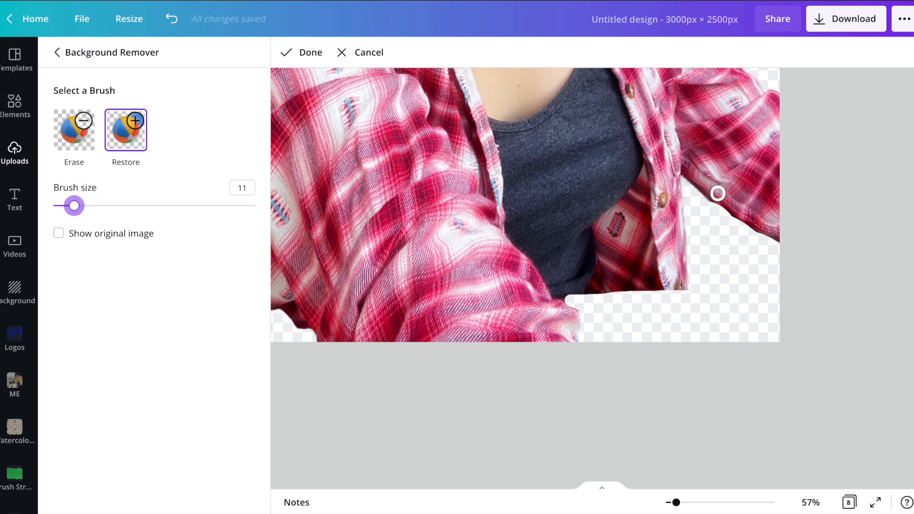
left_click_drag(715, 193, 715, 193)
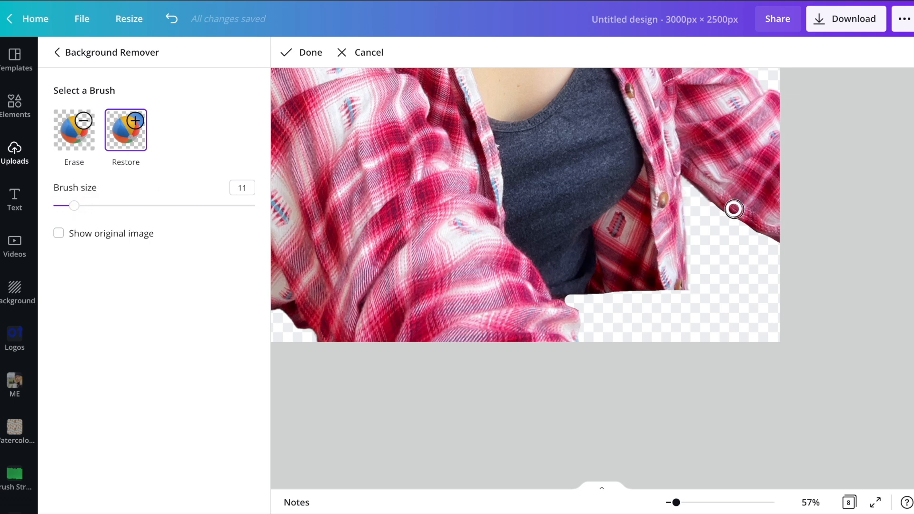
left_click_drag(745, 216, 801, 243)
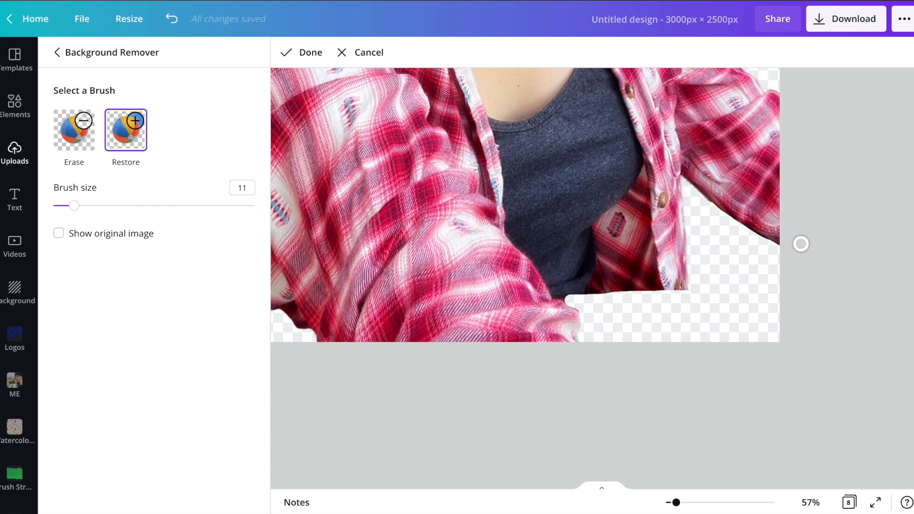
scroll(570, 238, "down", 3)
left_click_drag(677, 503, 666, 502)
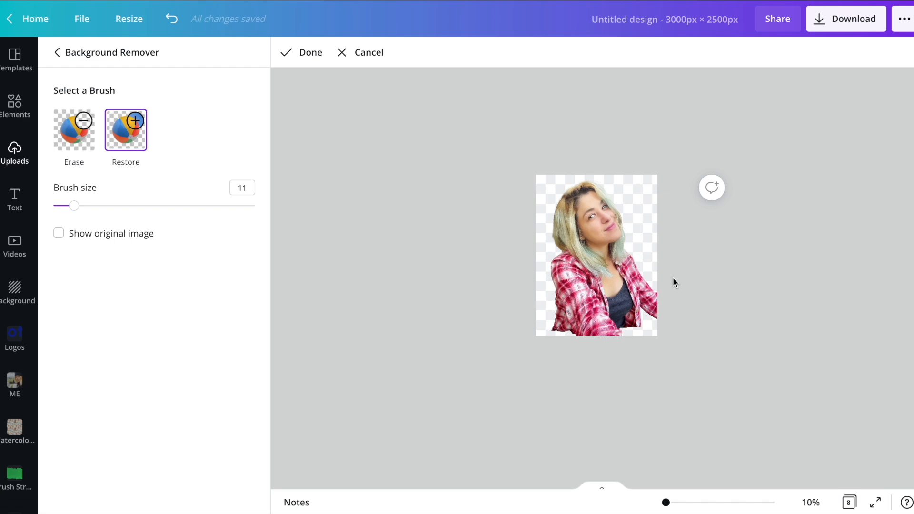
Restore the dark railing along the lower edge of the cut-out photo with the Restore brush at size 27.
scroll(596, 268, "up", 1)
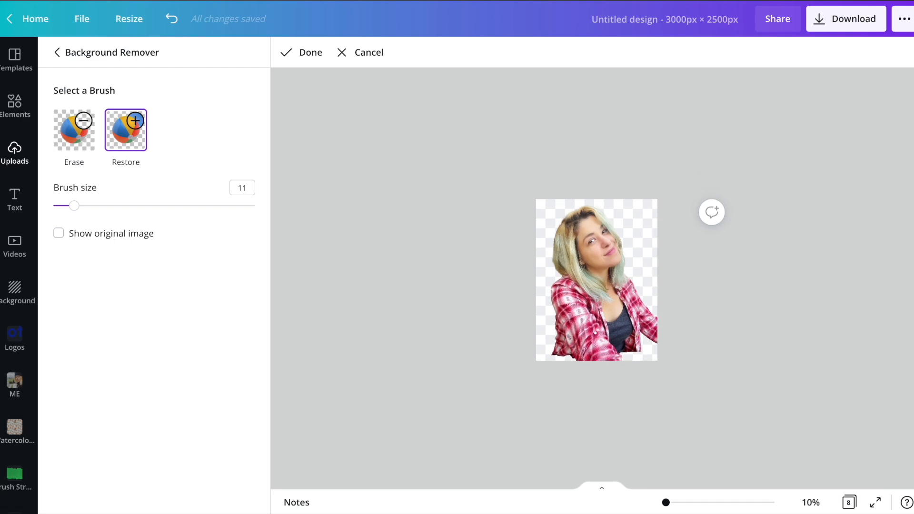
mouse_move(666, 503)
left_mouse_down()
mouse_move(679, 503)
mouse_move(671, 503)
left_mouse_up()
scroll(677, 224, "down", 2)
scroll(677, 224, "down", 5)
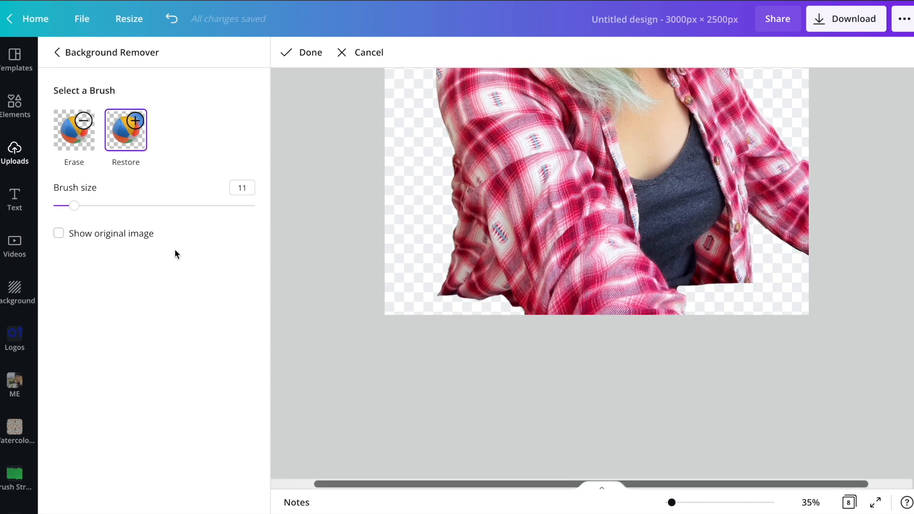
left_click_drag(75, 205, 106, 206)
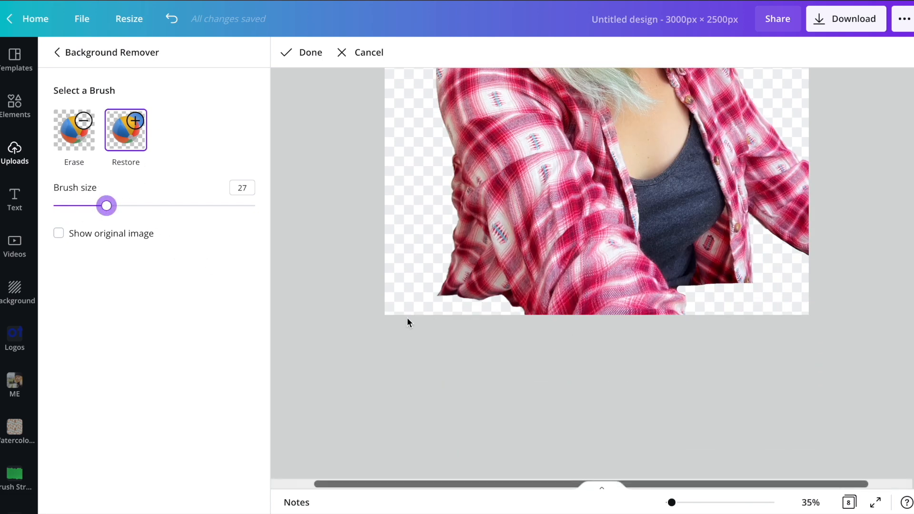
mouse_move(386, 305)
left_mouse_down()
mouse_move(467, 301)
mouse_move(524, 314)
left_mouse_up()
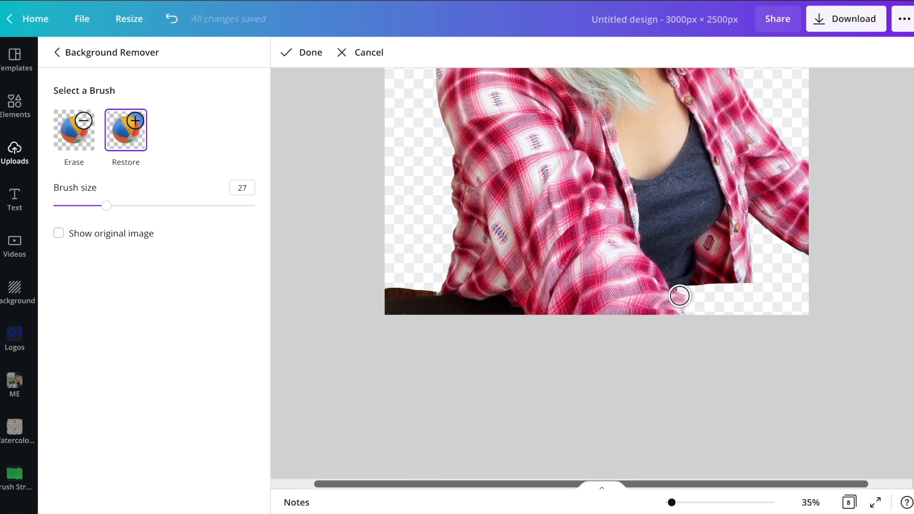
mouse_move(680, 293)
left_mouse_down()
mouse_move(830, 291)
mouse_move(824, 304)
mouse_move(799, 310)
mouse_move(659, 308)
left_mouse_up()
Erase the leftover background above the railing with the Erase brush at size 17 and finish the brush edits.
left_click(66, 141)
left_click_drag(106, 205, 85, 206)
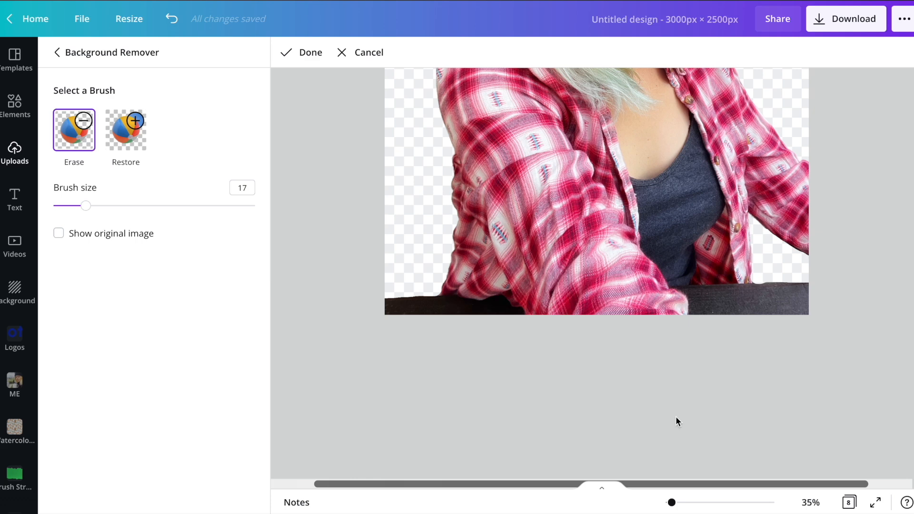
scroll(661, 432, "up", 5)
scroll(698, 224, "down", 5)
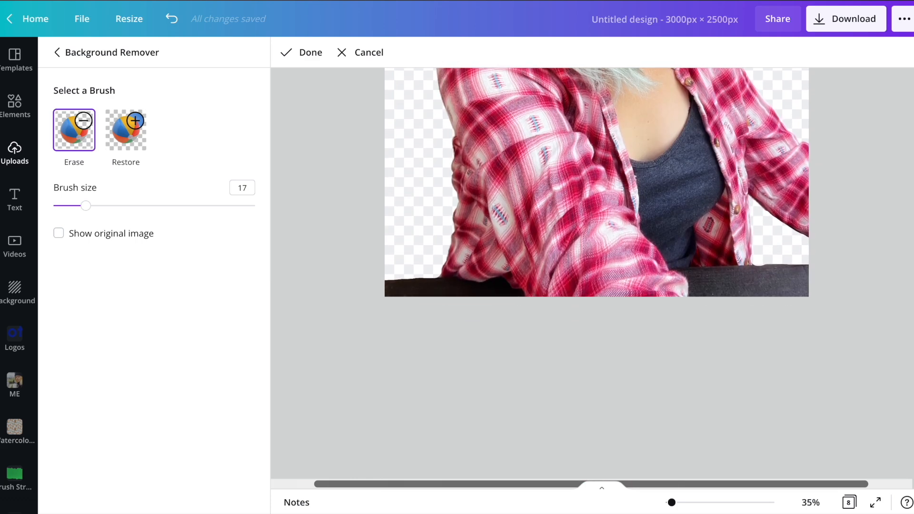
scroll(633, 221, "up", 4)
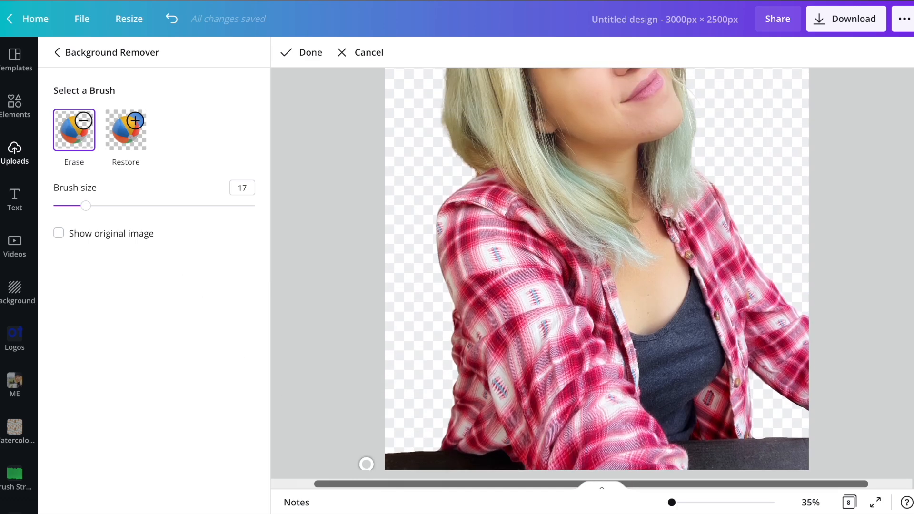
left_click(307, 54)
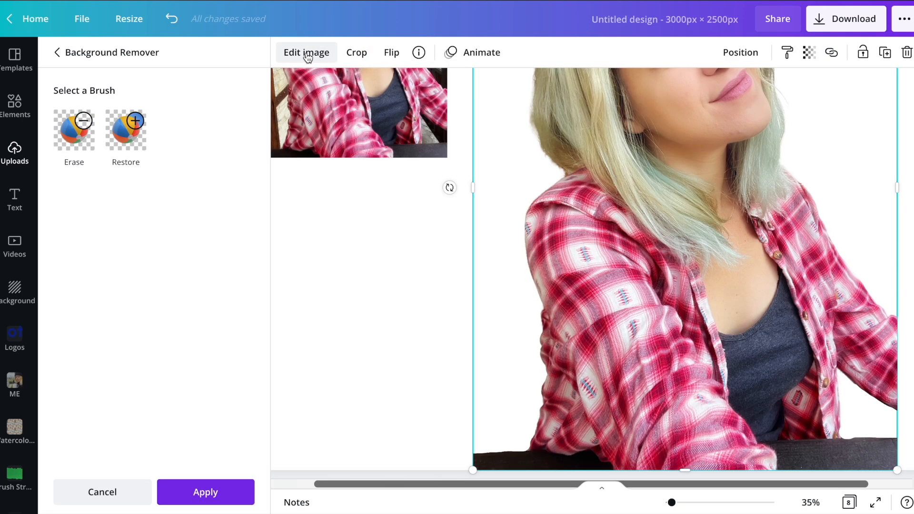
Move the cut-out photo flush against the right edge of page 2.
scroll(765, 265, "down", 3)
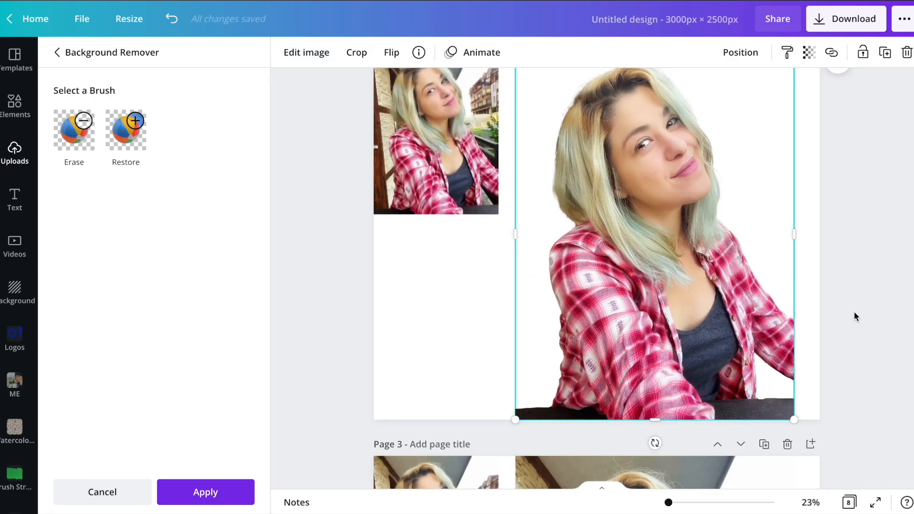
scroll(853, 310, "up", 1)
scroll(853, 311, "down", 1)
left_click(812, 298)
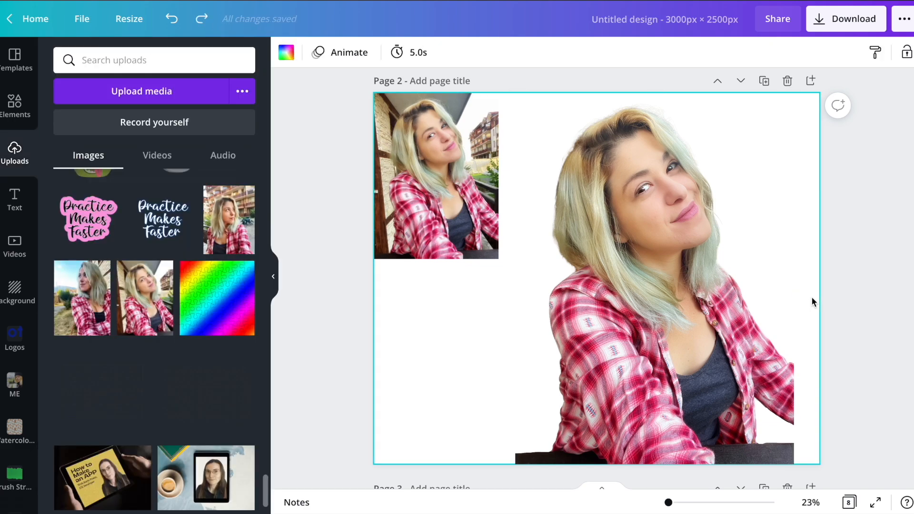
left_click_drag(719, 333, 744, 333)
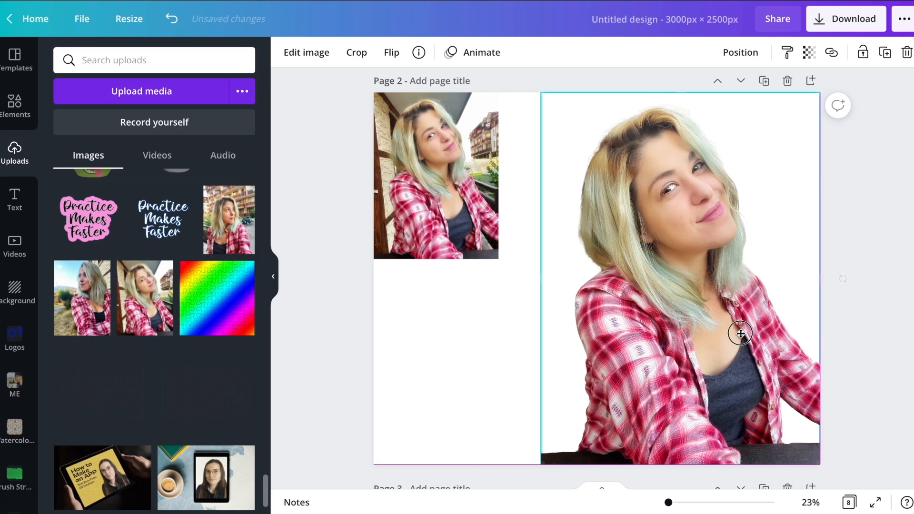
left_click(460, 367)
Open the full set of Filters for the large photo on page 3.
scroll(460, 367, "down", 8)
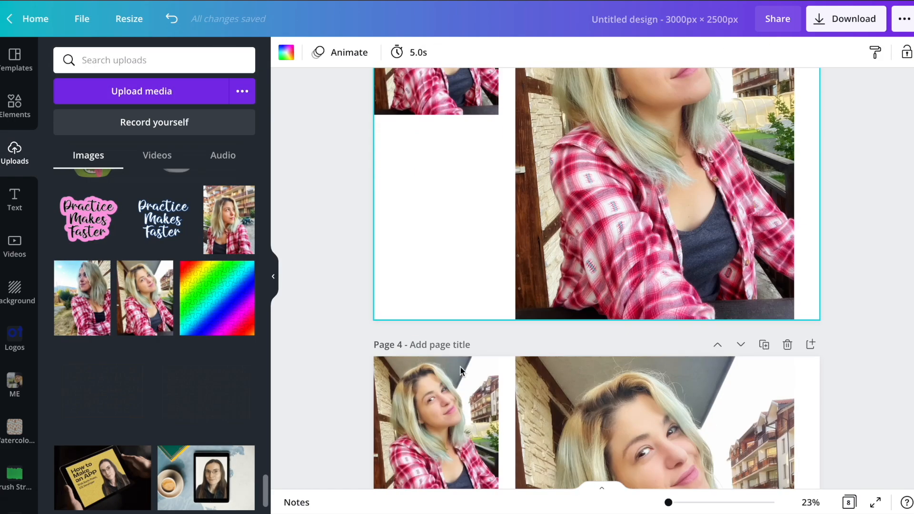
scroll(585, 319, "up", 3)
left_click(584, 320)
scroll(459, 304, "up", 2)
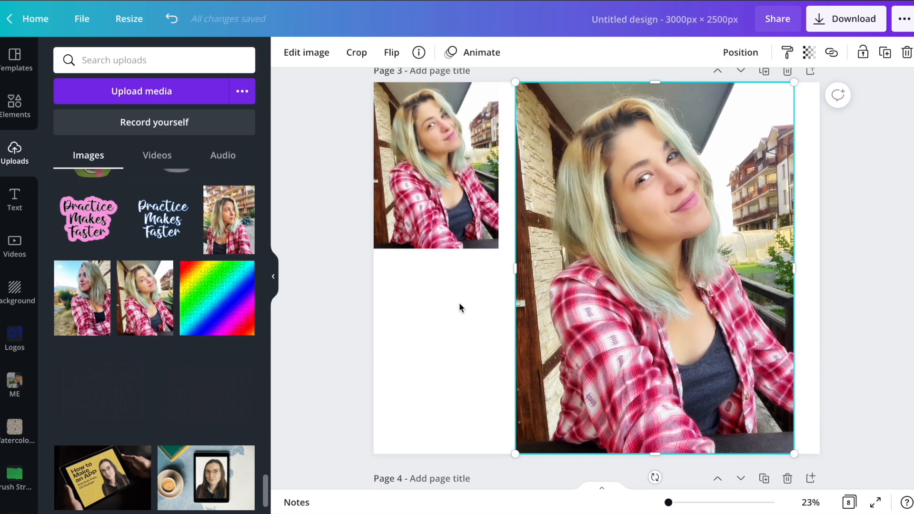
left_click(305, 52)
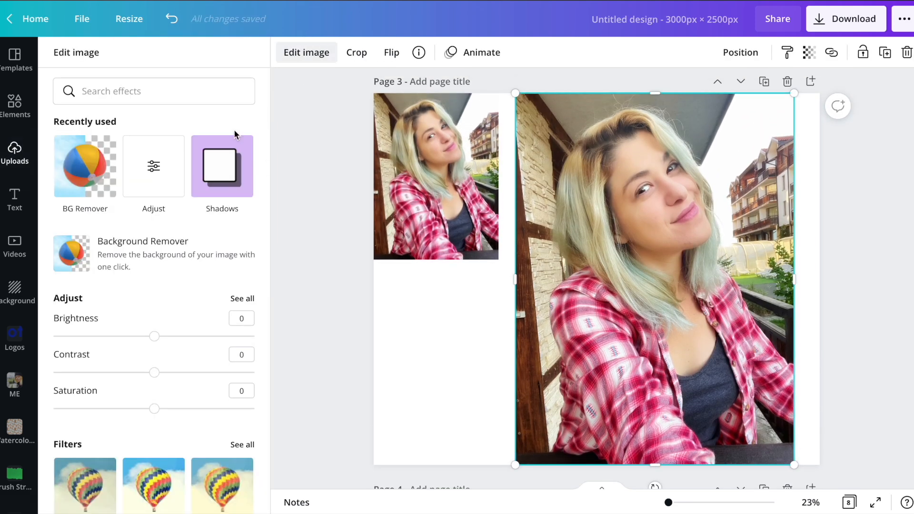
scroll(238, 143, "down", 1)
scroll(137, 223, "down", 6)
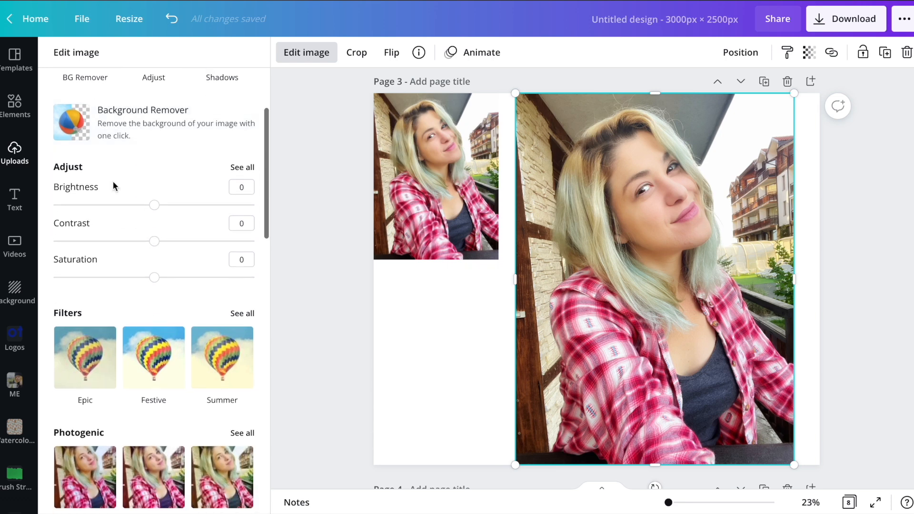
left_click(242, 100)
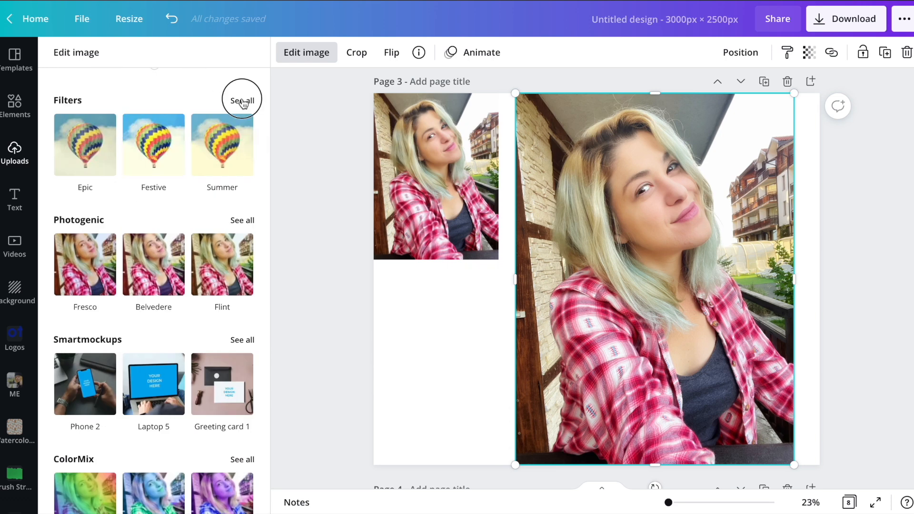
Try the filters from Epic through Nordic, including Festive, Solar, Selfie, The blues and Retro, on the large photo on page 3.
left_click(150, 119)
left_click(214, 120)
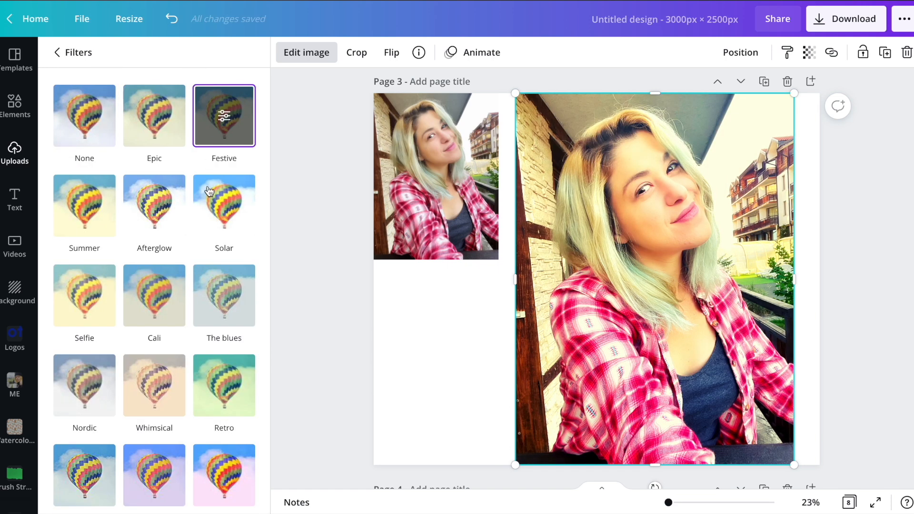
left_click(223, 203)
left_click(166, 215)
left_click(84, 214)
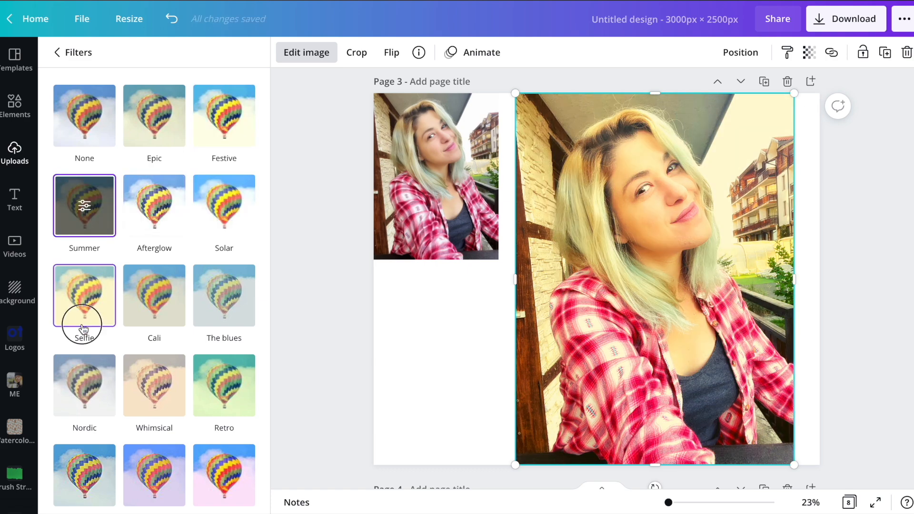
left_click(81, 324)
left_click(171, 307)
left_click(203, 315)
left_click(212, 399)
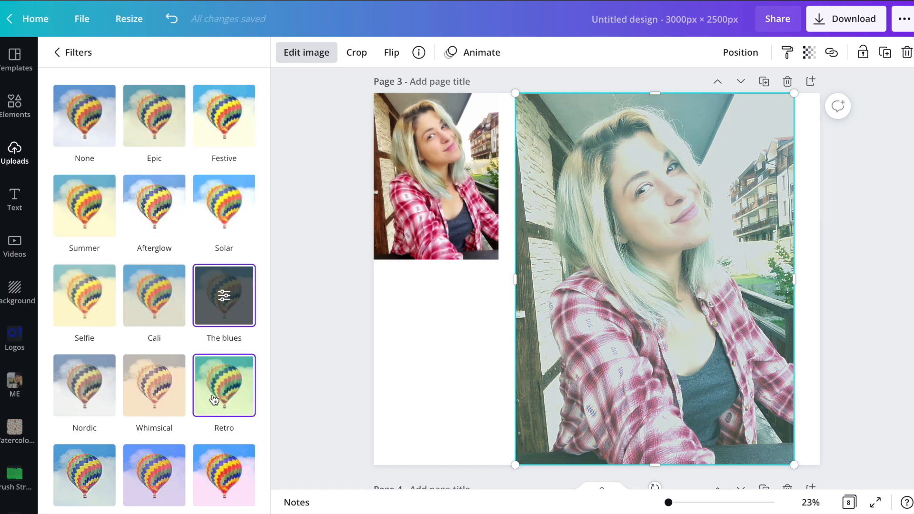
left_click(148, 387)
left_click(65, 395)
Compare the Edge, Dalliance, Peony, Drama, Rosie, Dare, Greyscale and Street filters on the large photo on page 3.
scroll(65, 396, "down", 3)
left_click(97, 339)
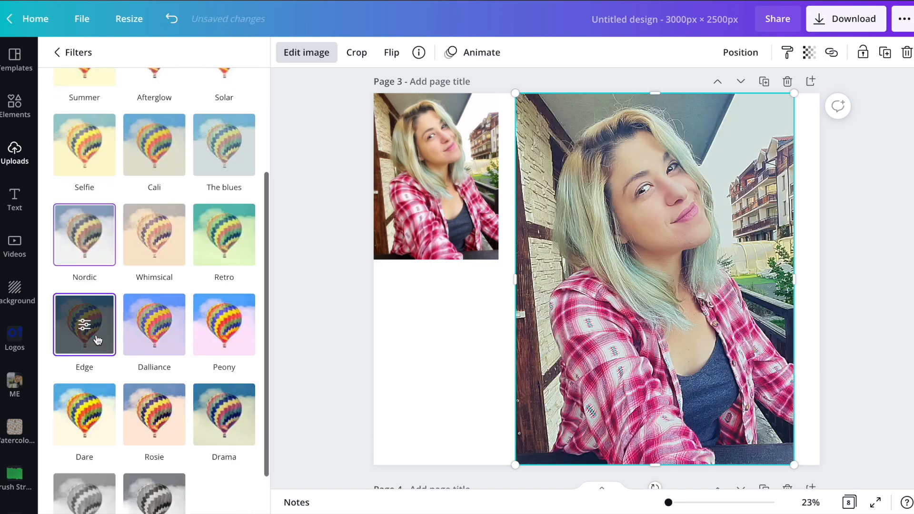
left_click(166, 342)
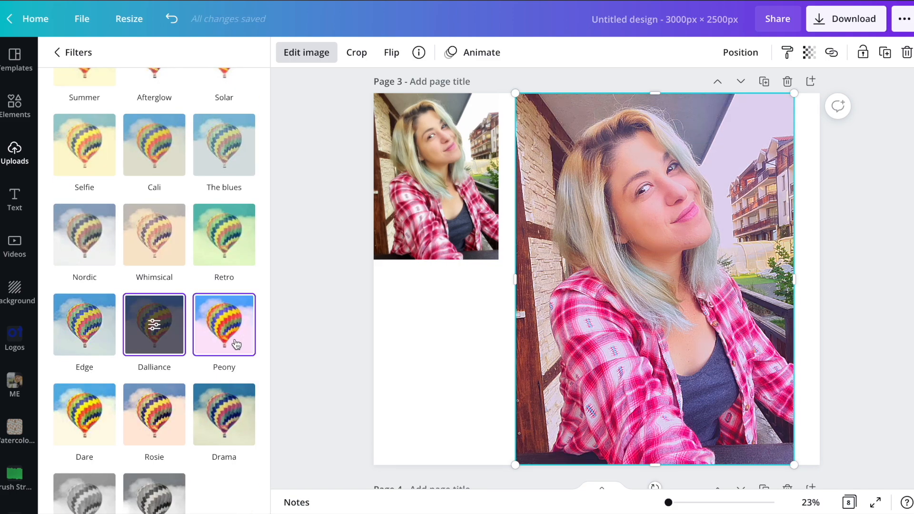
left_click(234, 342)
left_click(230, 405)
left_click(154, 415)
left_click(86, 423)
scroll(85, 422, "down", 1)
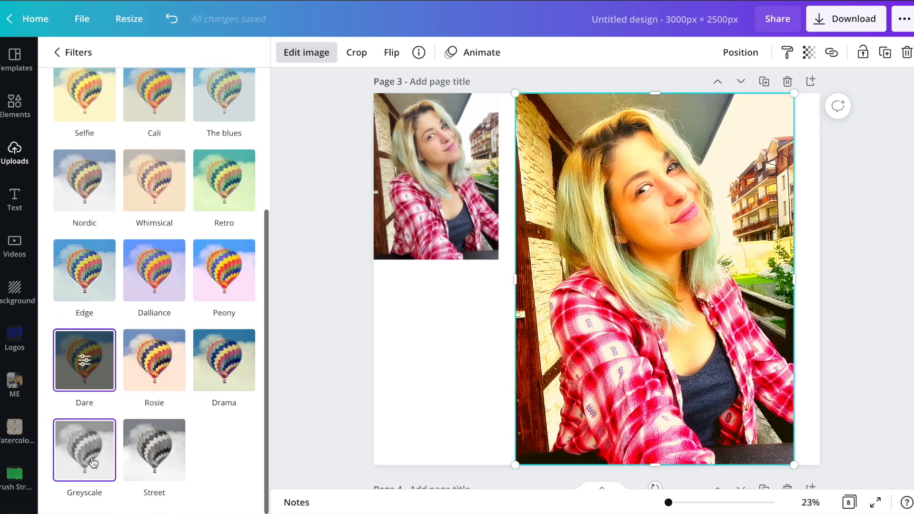
left_click(93, 453)
left_click(161, 453)
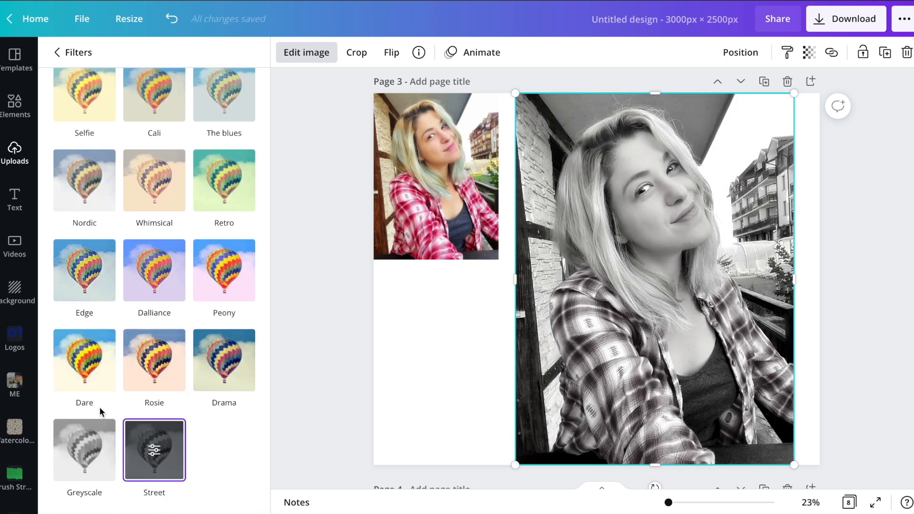
left_click(155, 369)
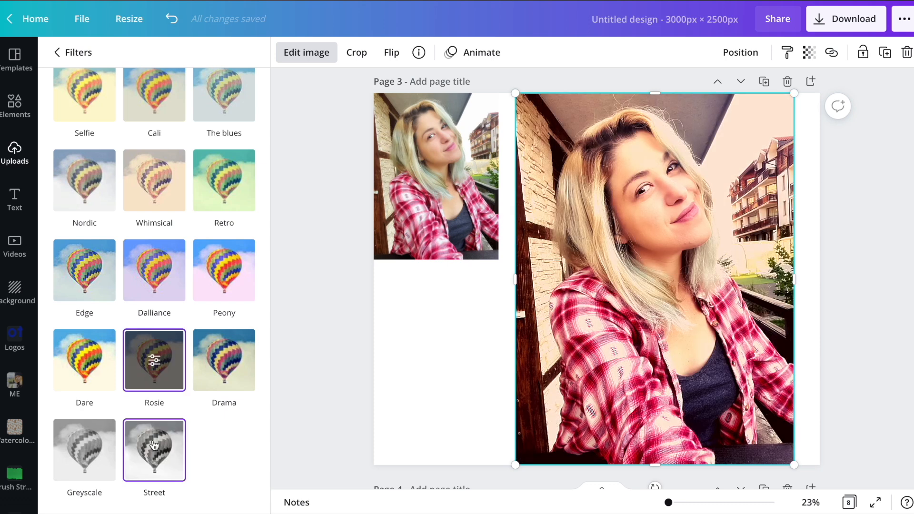
Apply the Street filter to the large photo on page 3 with an intensity of 88.
left_click(155, 445)
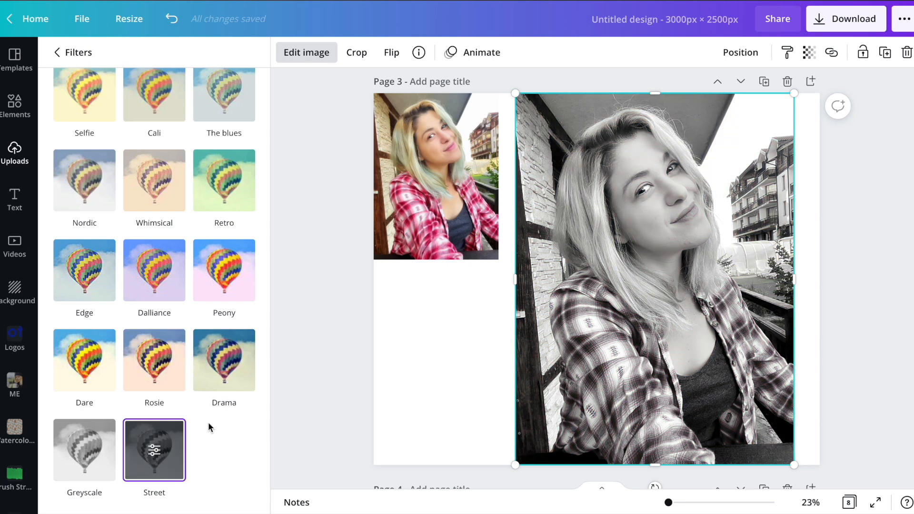
left_click(153, 452)
left_click_drag(152, 106, 231, 109)
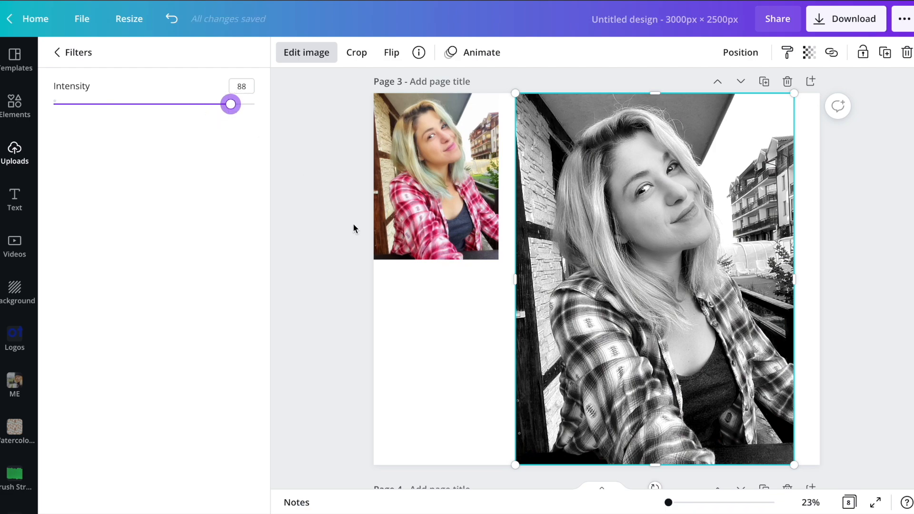
key("Escape")
Open the full set of Photogenic effects for the large photo on page 4.
scroll(354, 229, "up", 15)
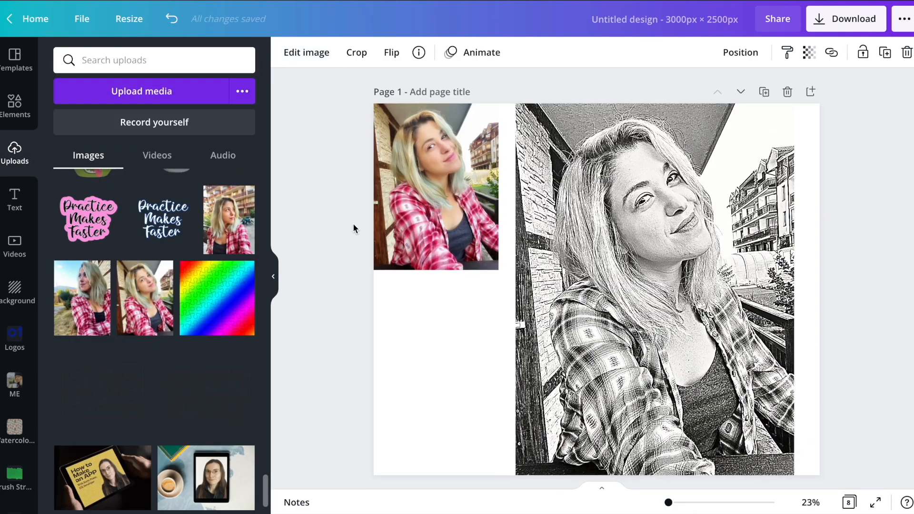
scroll(354, 229, "down", 15)
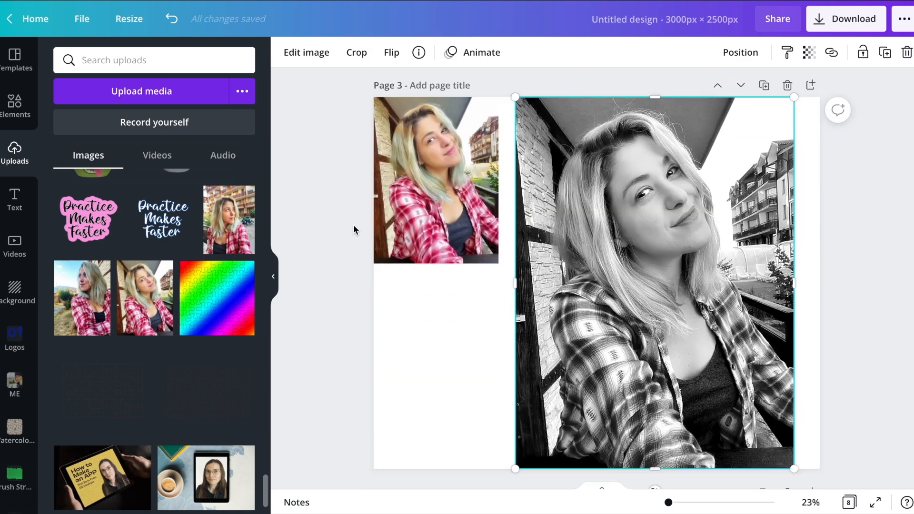
scroll(354, 224, "down", 8)
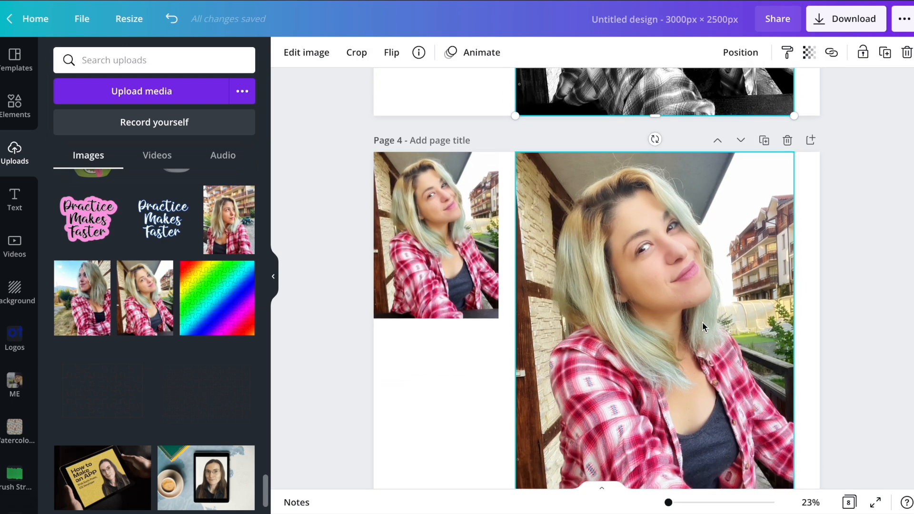
left_click(702, 322)
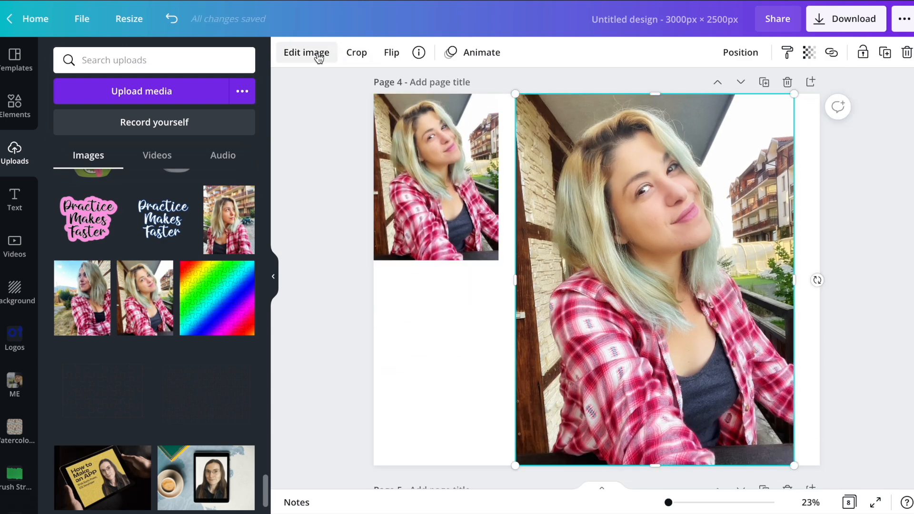
left_click(319, 56)
scroll(97, 296, "down", 6)
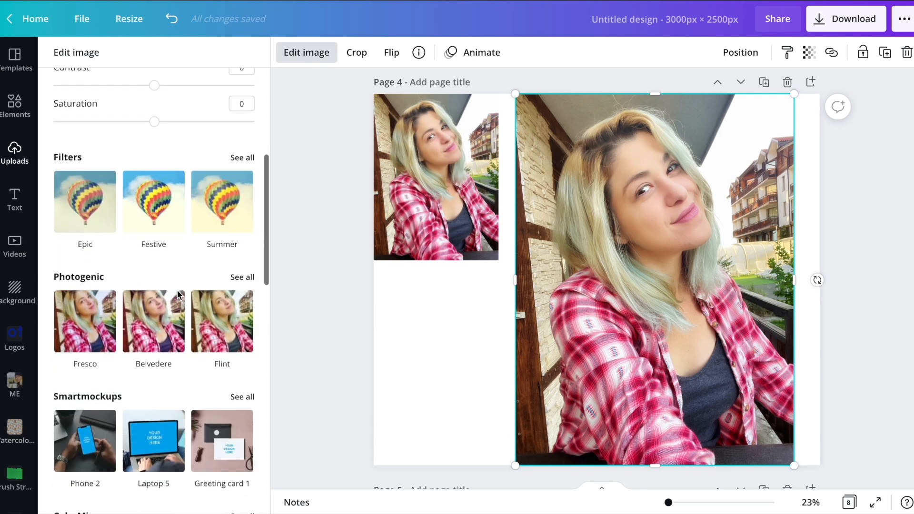
scroll(178, 295, "down", 1)
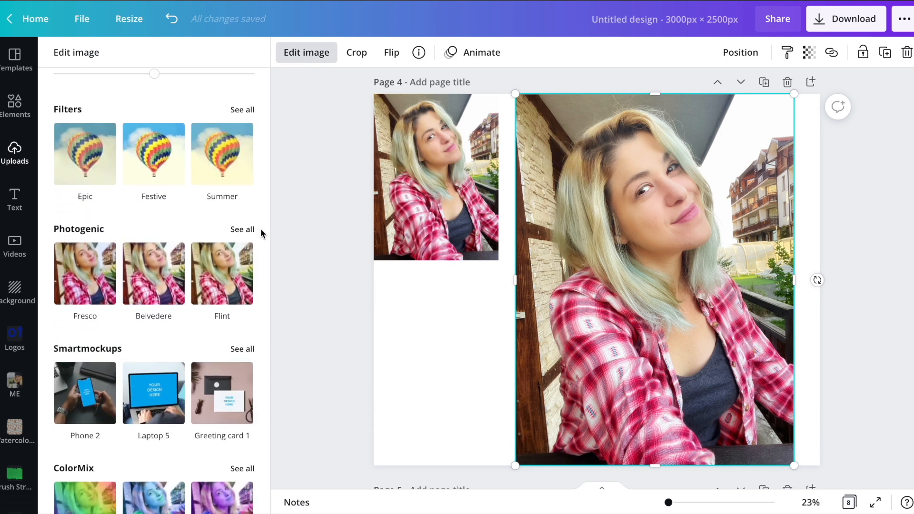
left_click(246, 231)
scroll(197, 164, "down", 2)
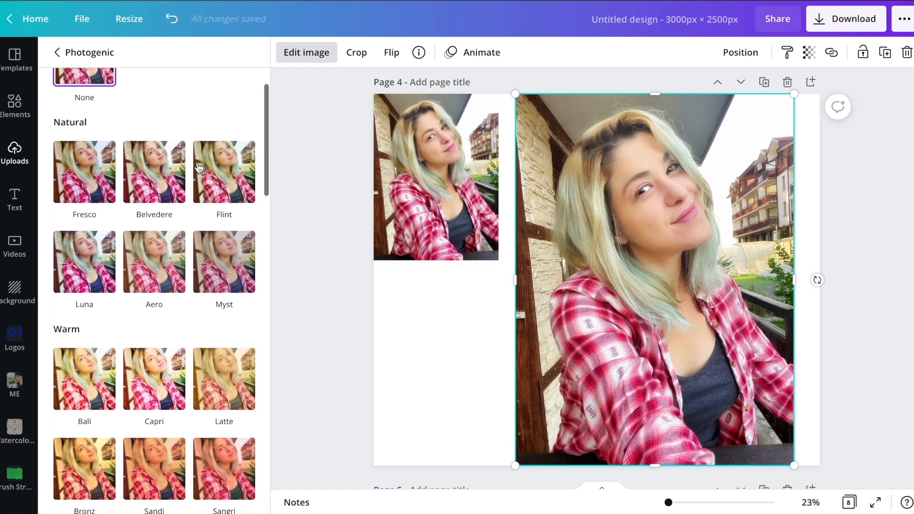
Try the Photogenic effects from Fresco through Tundra, including Capri, Sangri, Sandi, Nordic and Astro, on the large photo on page 4.
left_click(91, 173)
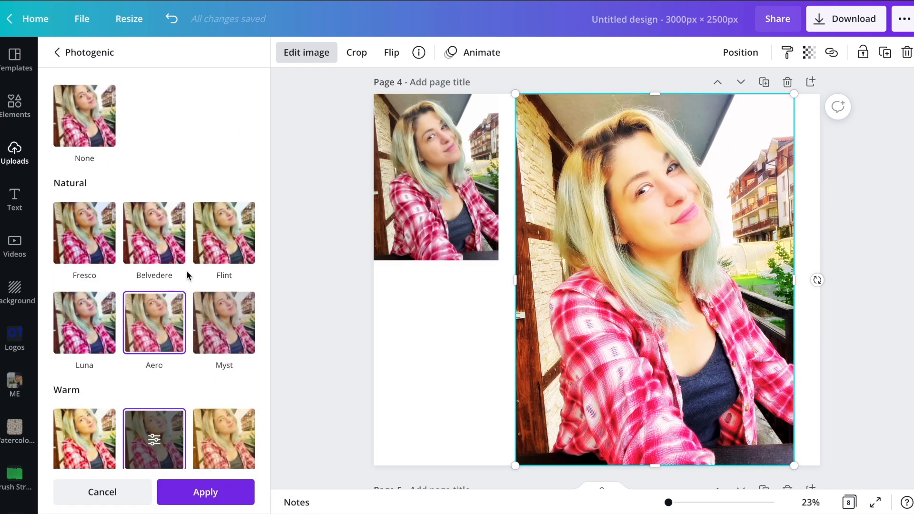
scroll(187, 267, "down", 6)
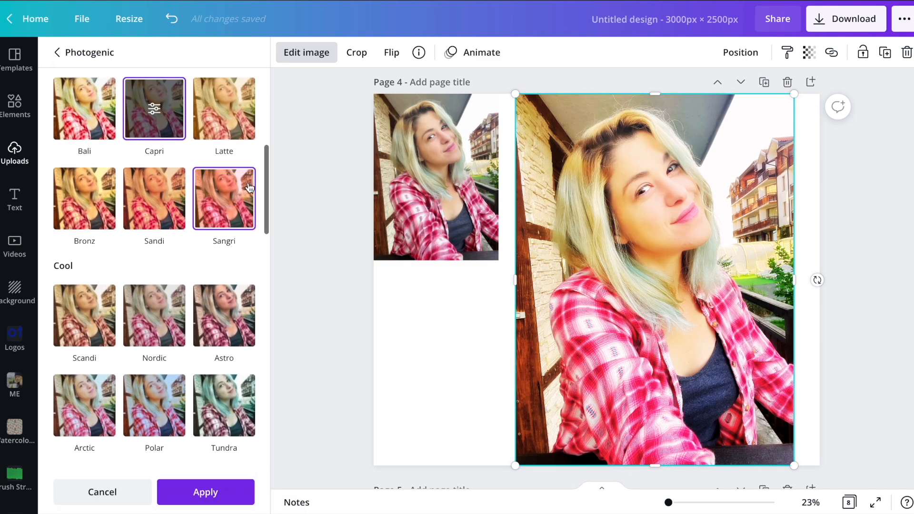
left_click(236, 187)
left_click(171, 198)
left_click(154, 334)
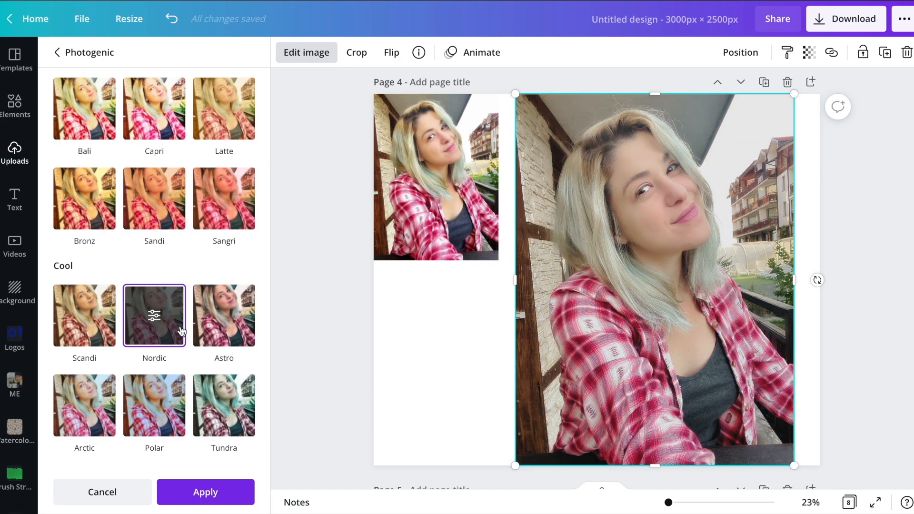
left_click(230, 322)
left_click(220, 402)
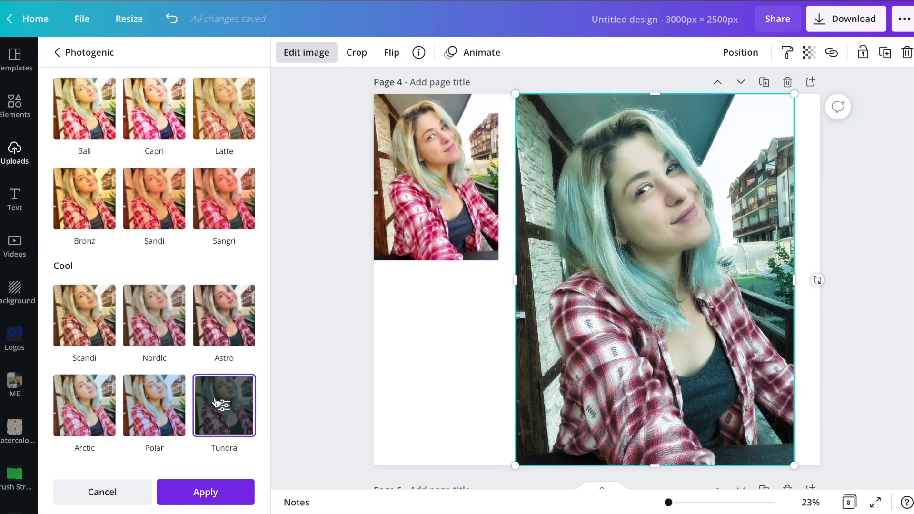
Try the Vivid, Soft and Vintage effects, including Aria, Aura and Dream, on the large photo on page 4.
scroll(167, 298, "down", 6)
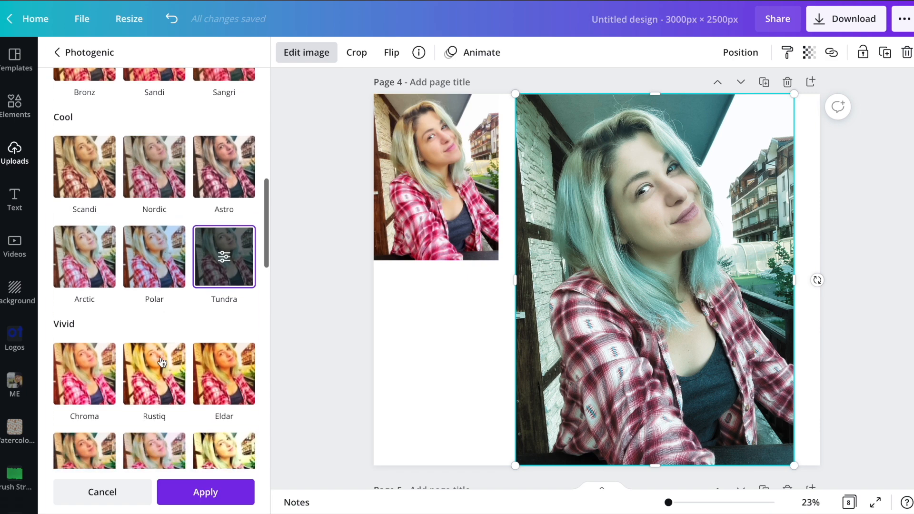
left_click(164, 265)
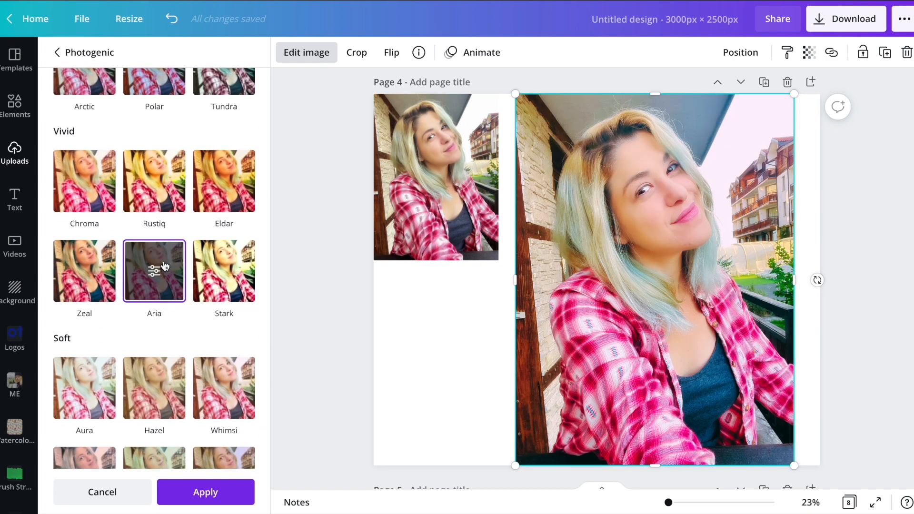
scroll(159, 264, "down", 5)
left_click(81, 163)
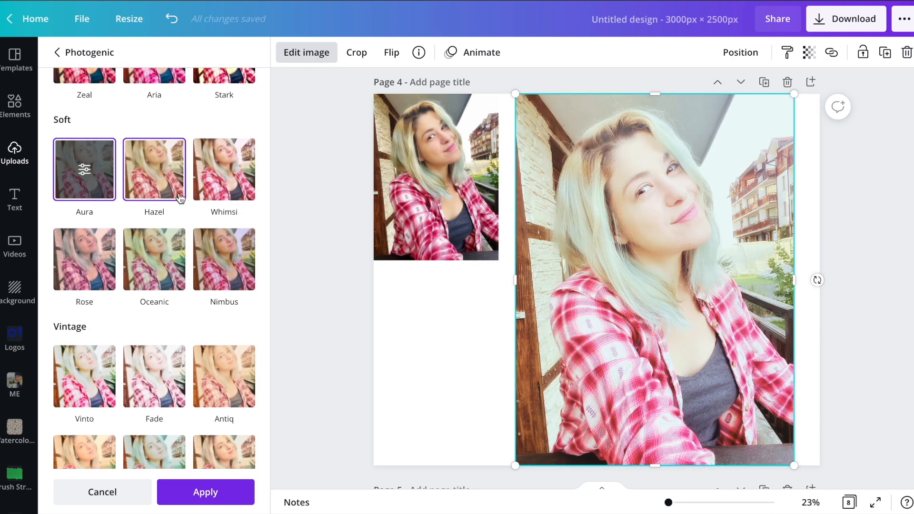
scroll(157, 191, "down", 4)
left_click(175, 302)
scroll(175, 302, "down", 5)
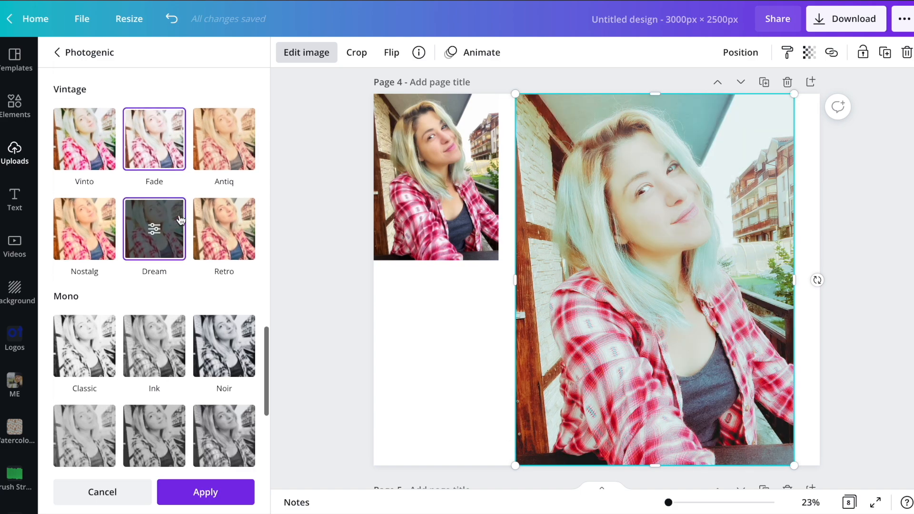
Compare the Mono effects Noir, Ink, Classic, Film, Newspaper and Slate on the large photo on page 4.
left_click(224, 174)
left_click(163, 183)
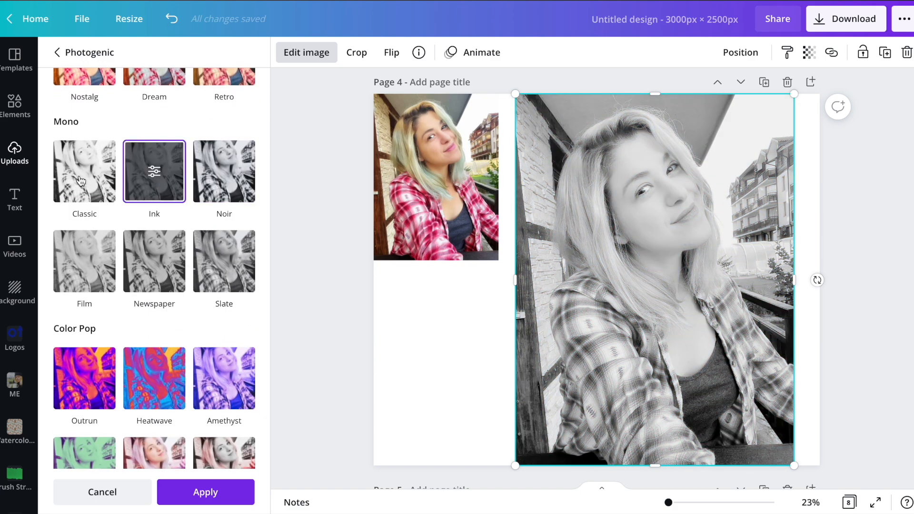
left_click(85, 180)
left_click(93, 272)
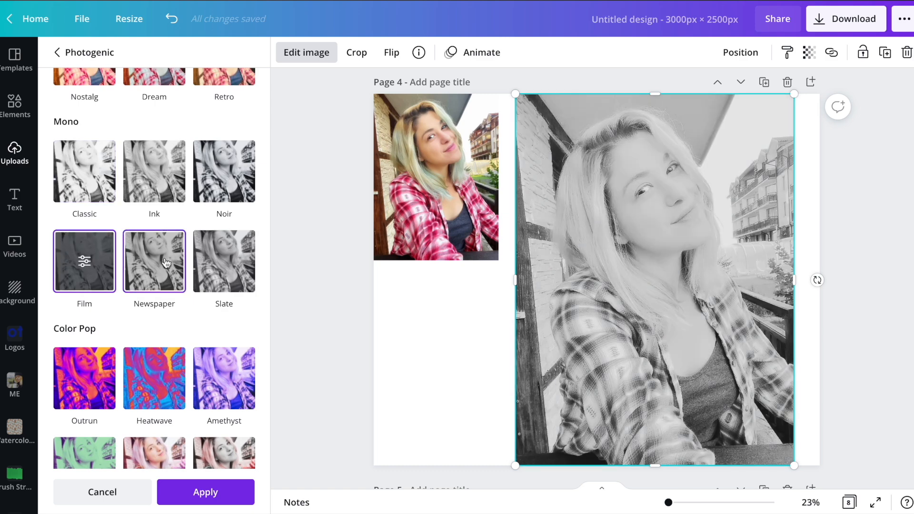
left_click(141, 265)
left_click(205, 252)
Compare the Color Pop effects Outrun, Heatwave, Amethyst and Poster on the large photo on page 4.
scroll(164, 232, "down", 1)
left_click(90, 328)
left_click(154, 342)
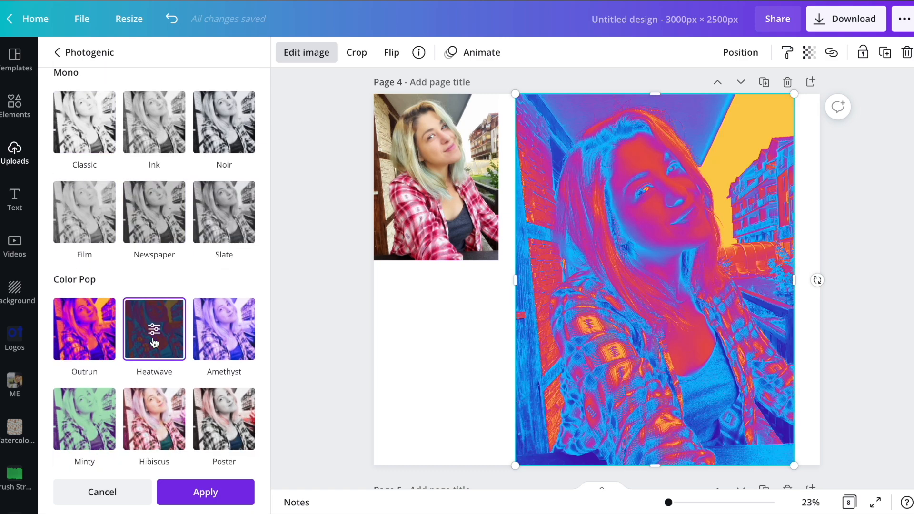
left_click(232, 339)
left_click(212, 412)
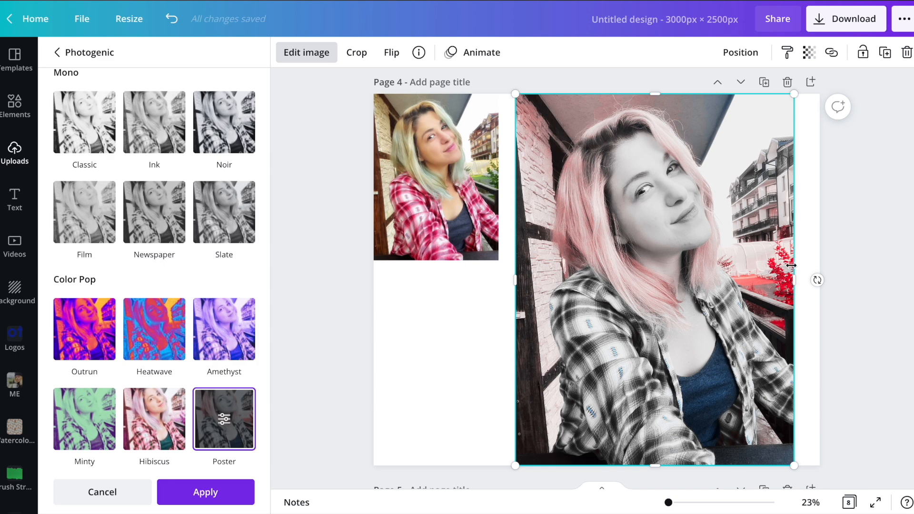
Apply the Hibiscus Photogenic effect to the large photo on page 4.
left_click(143, 429)
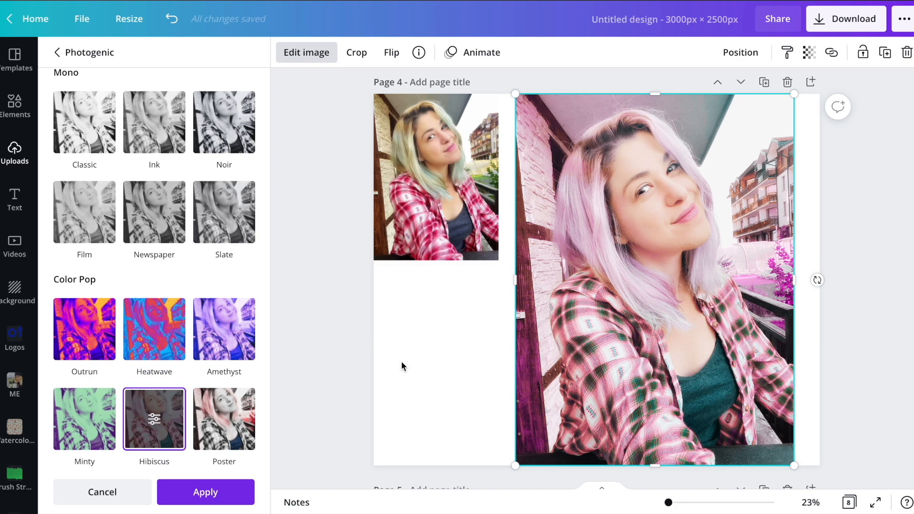
left_click(206, 492)
Try the Laptop 5 Smartmockup on the large photo on page 5.
scroll(480, 308, "down", 5)
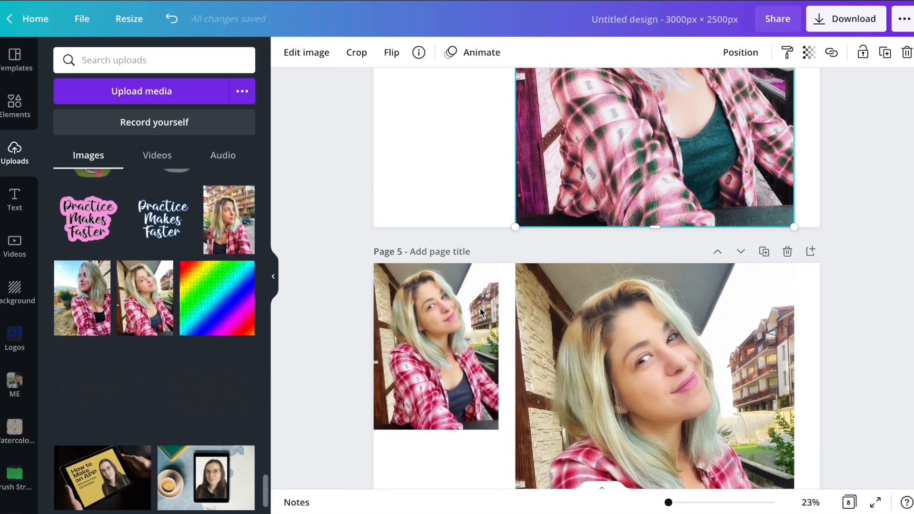
scroll(689, 257, "down", 5)
scroll(690, 257, "up", 5)
left_click(667, 316)
left_click(308, 53)
scroll(200, 195, "down", 10)
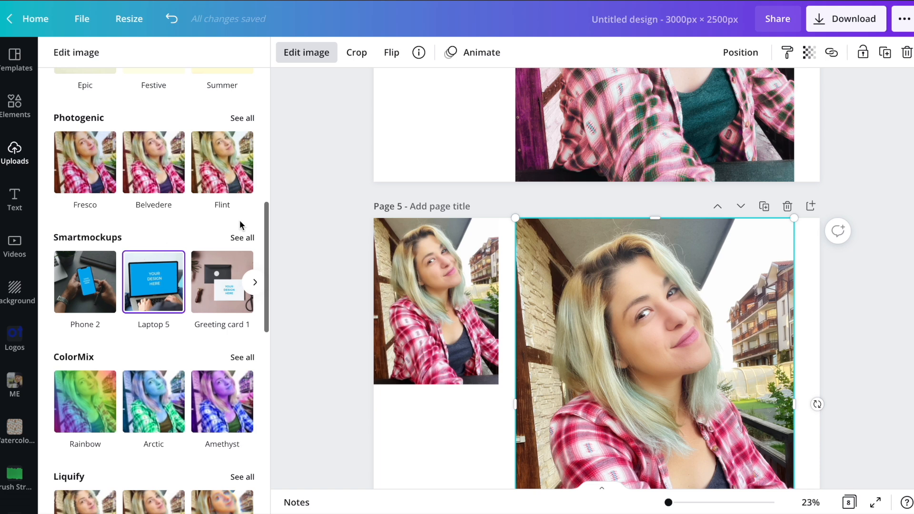
scroll(314, 209, "down", 3)
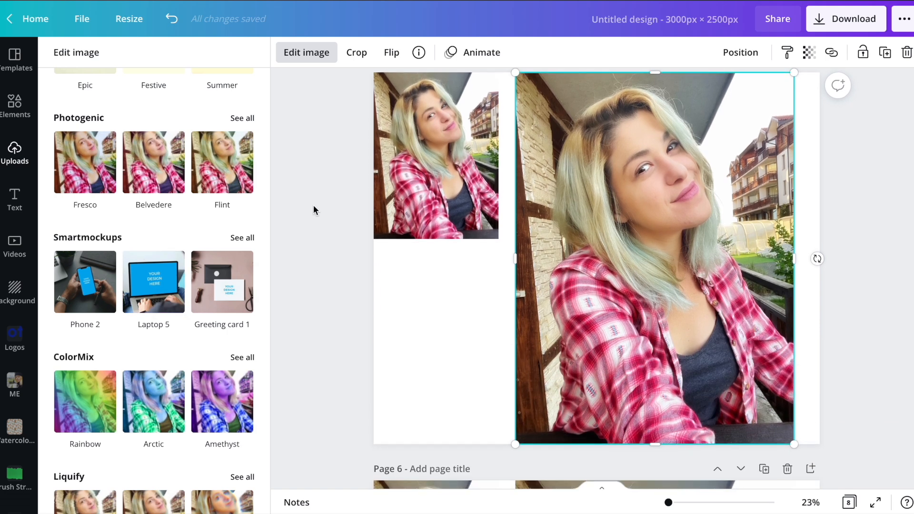
left_click(241, 238)
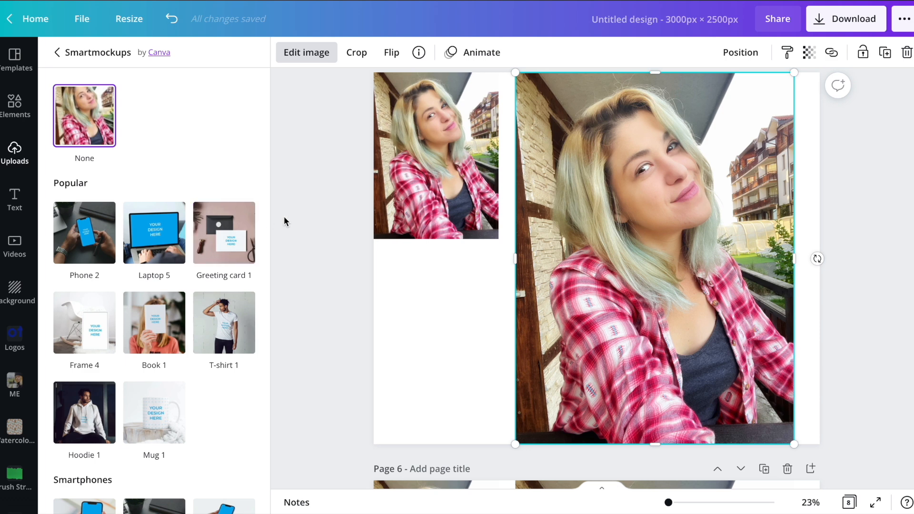
left_click(157, 248)
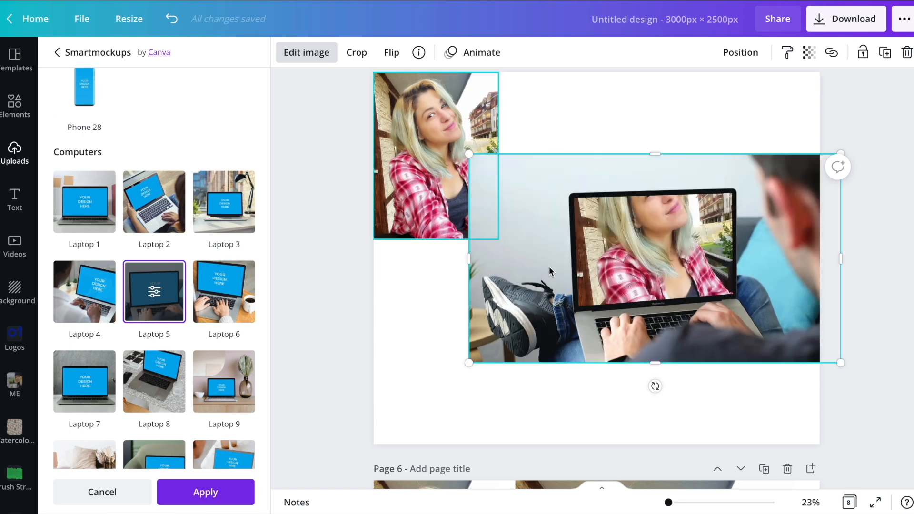
Delete the large laptop mockup image from page 5.
key("Delete")
left_click(644, 249)
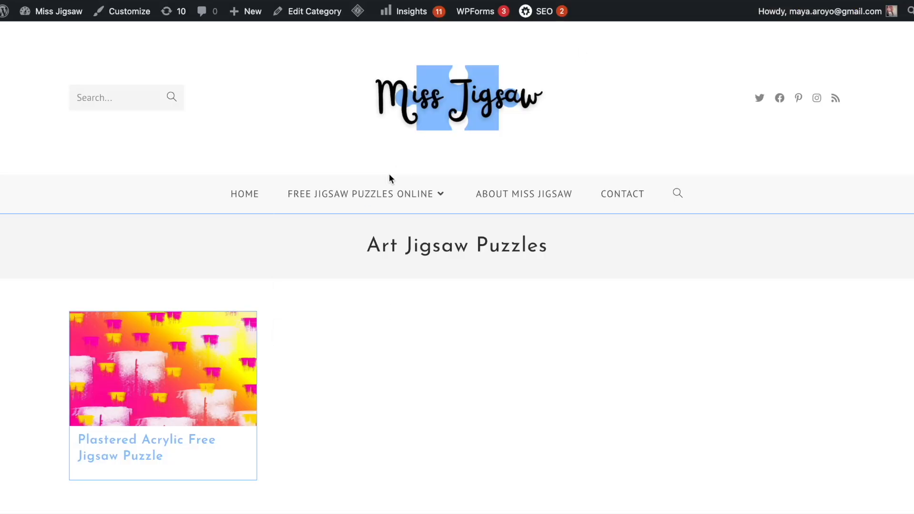
On the Miss Jigsaw website, open the Plastered Acrylic Free Jigsaw Puzzle from the Free Jigsaw Puzzles Online listing.
left_click(367, 198)
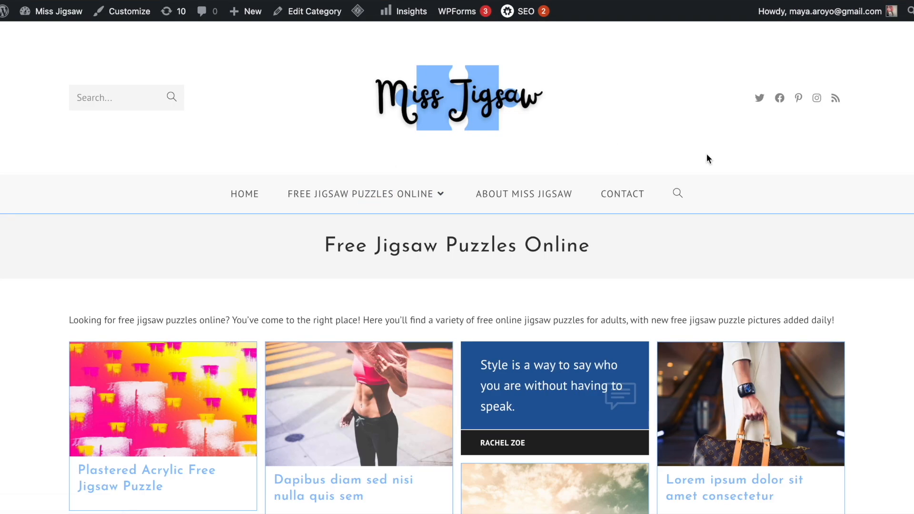
scroll(707, 159, "down", 6)
scroll(197, 357, "up", 5)
left_click(197, 357)
Take a screenshot of the Plastered puzzle board together with the introductory text above it.
scroll(672, 180, "down", 5)
scroll(671, 180, "down", 3)
scroll(516, 337, "up", 2)
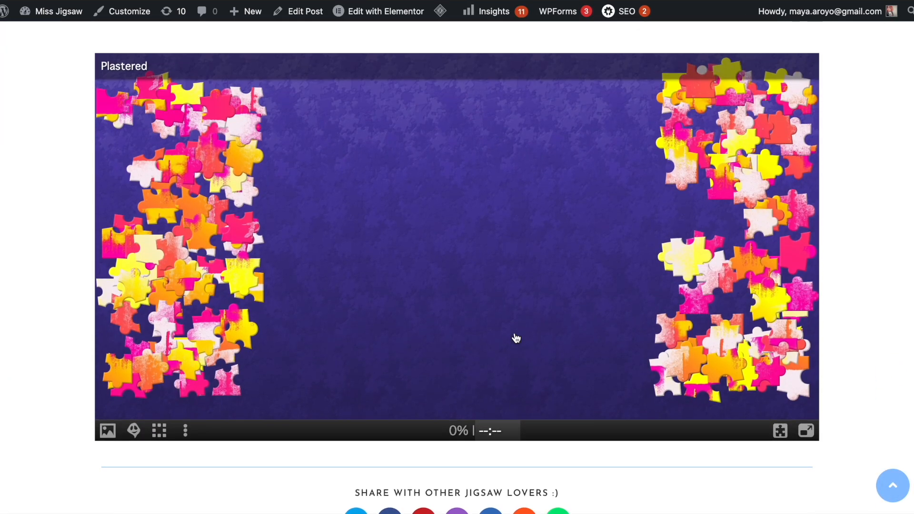
scroll(516, 337, "up", 3)
scroll(517, 337, "down", 3)
scroll(533, 393, "down", 7)
scroll(533, 392, "up", 15)
scroll(533, 393, "up", 3)
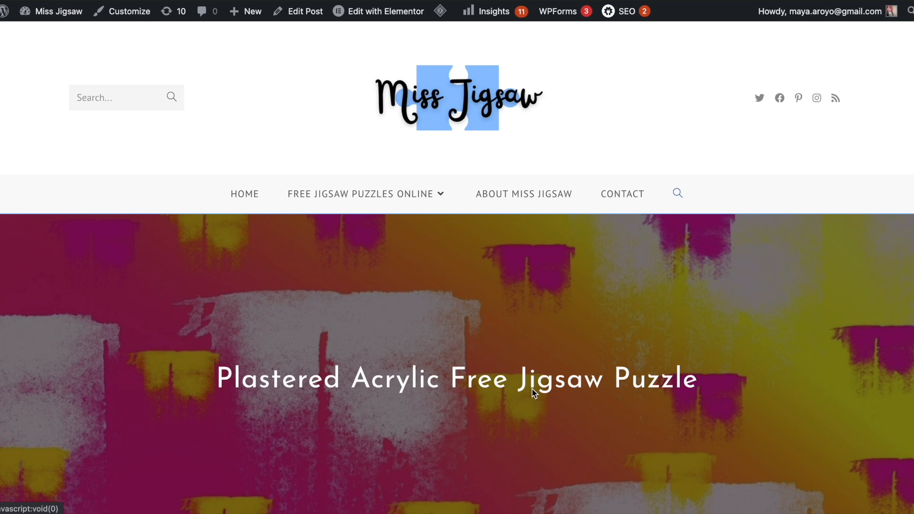
scroll(533, 389, "down", 12)
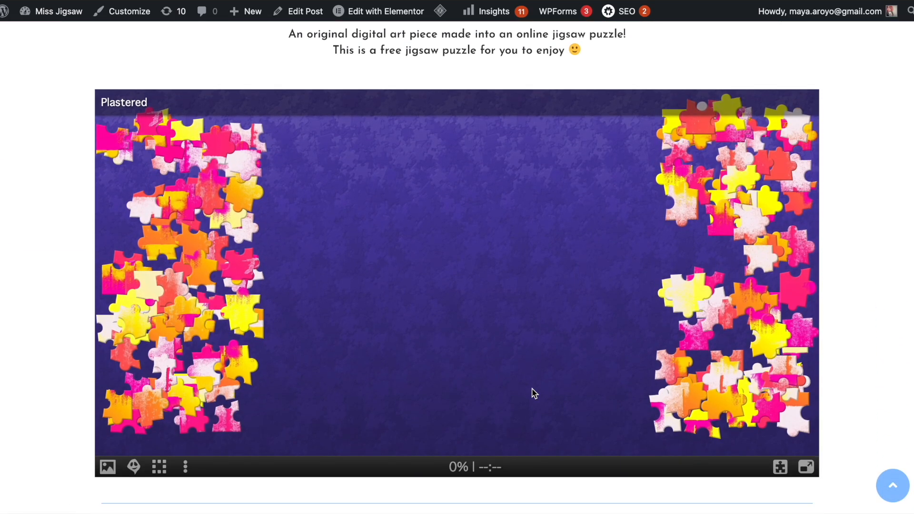
scroll(533, 394, "up", 1)
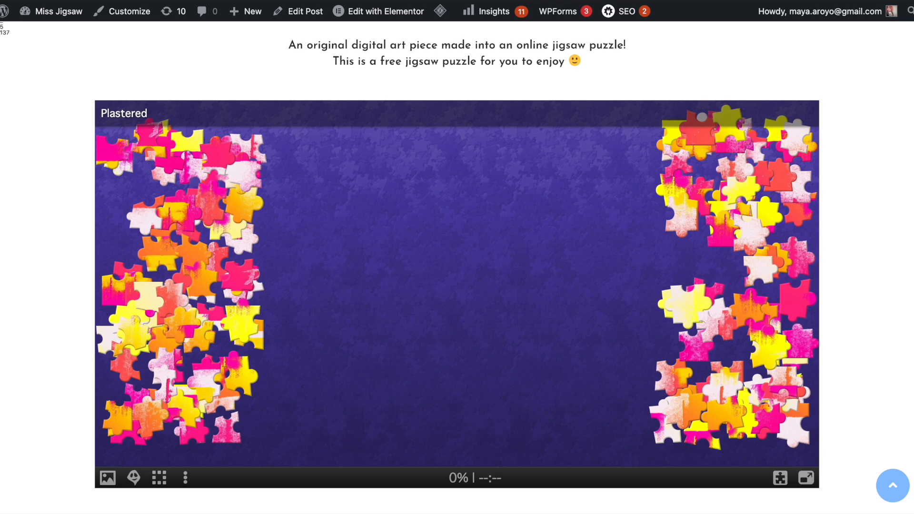
left_click_drag(0, 1, 913, 512)
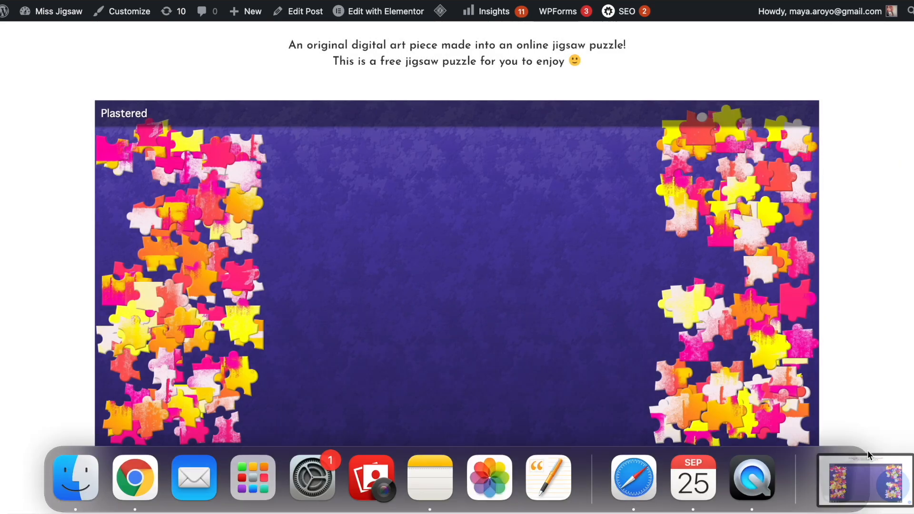
Switch to Canva, upload the puzzle screenshot and add it to page 5.
key("ctrl+Tab")
left_click_drag(884, 483, 187, 326)
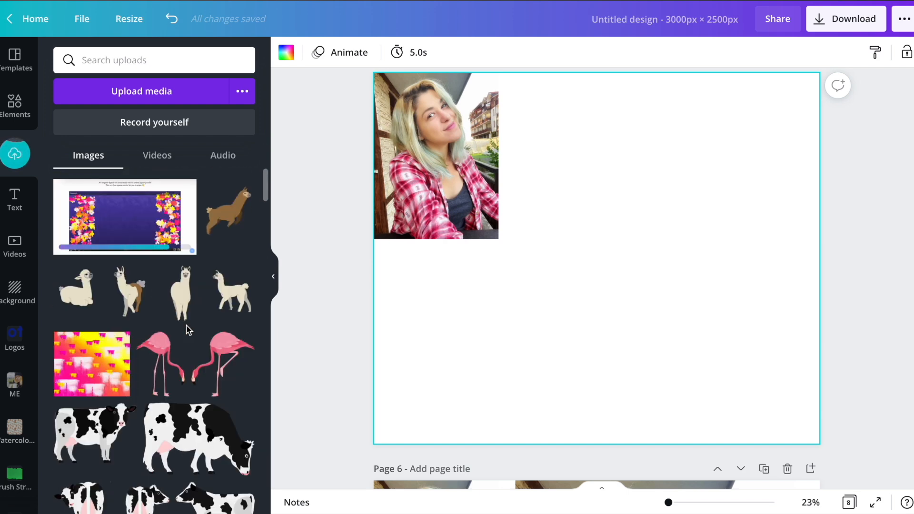
left_click(117, 224)
Delete the small original photo from page 5.
left_click(473, 85)
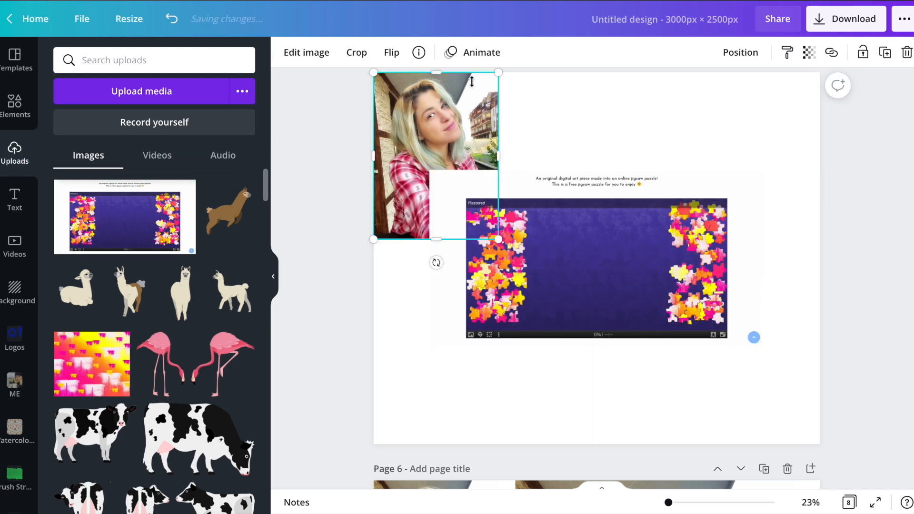
key("Delete")
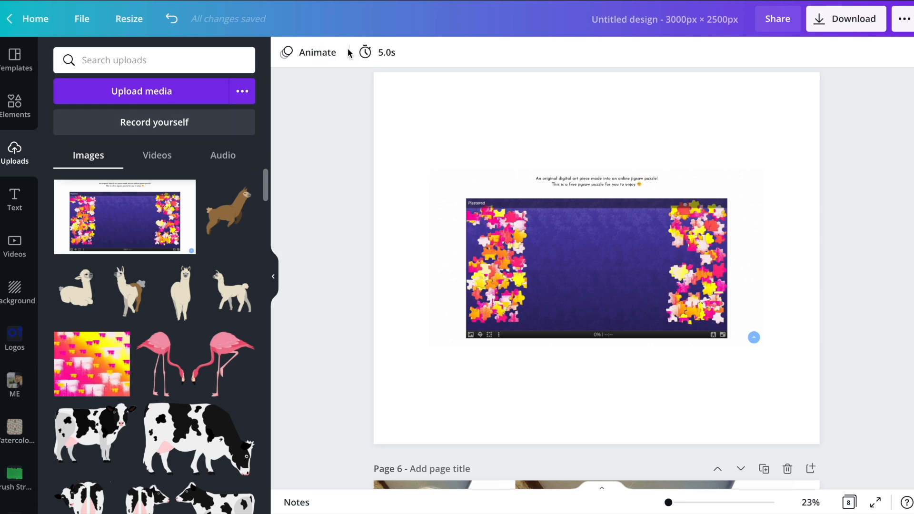
Put the puzzle screenshot on page 5 into the Laptop 2 Smartmockup after trying Laptop 5.
left_click(564, 212)
left_click(307, 52)
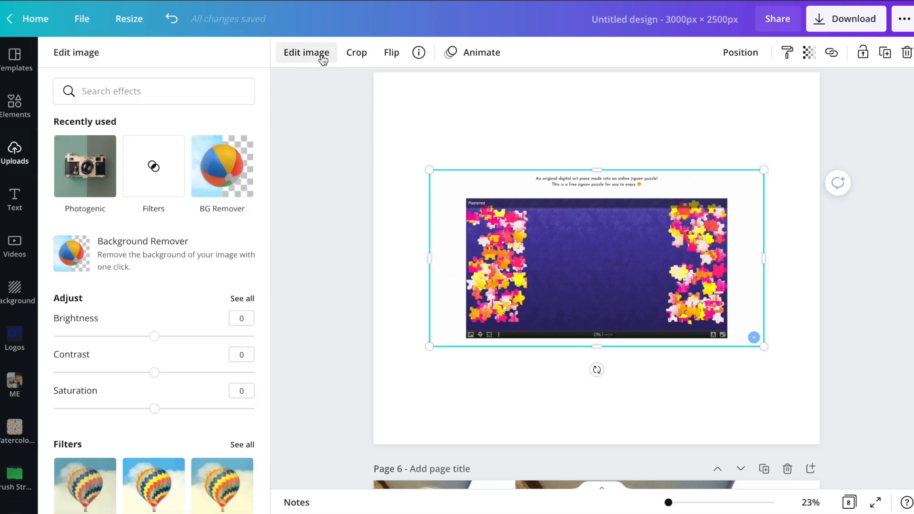
scroll(196, 258, "down", 10)
scroll(196, 256, "up", 2)
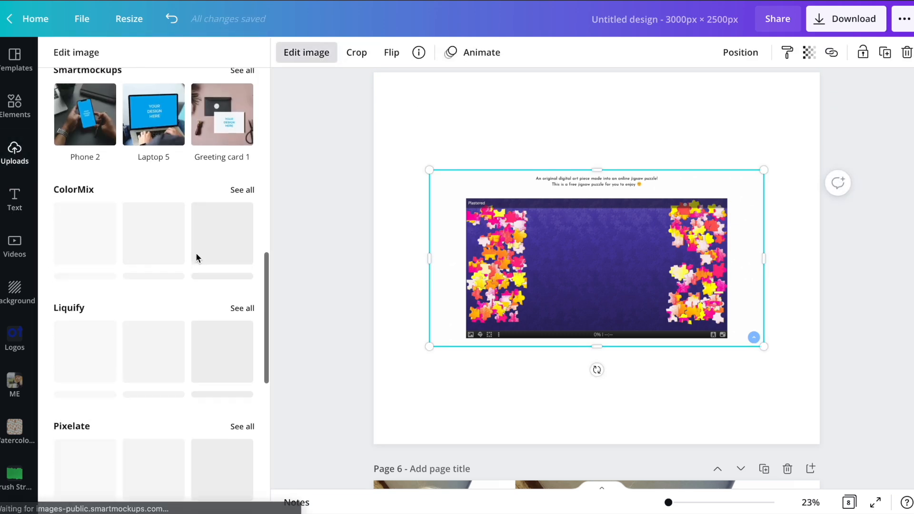
scroll(198, 136, "up", 2)
left_click(242, 150)
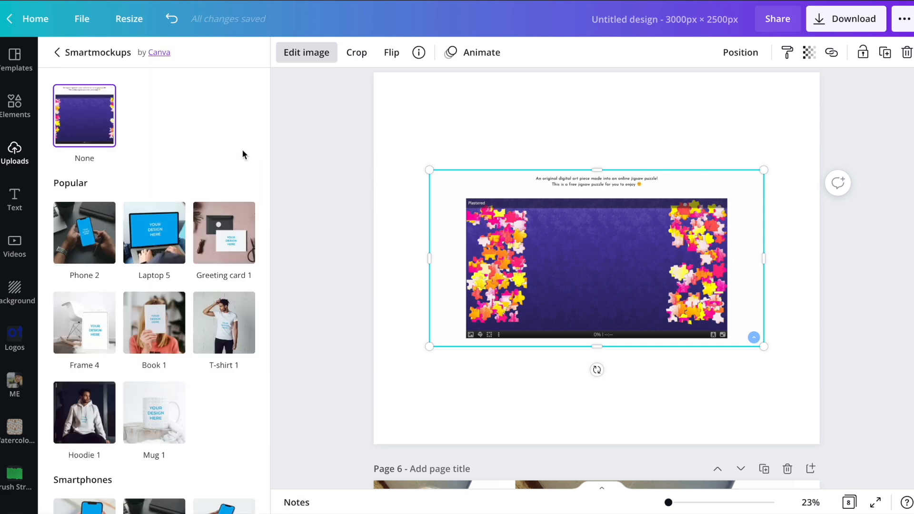
scroll(173, 265, "down", 10)
left_click(173, 265)
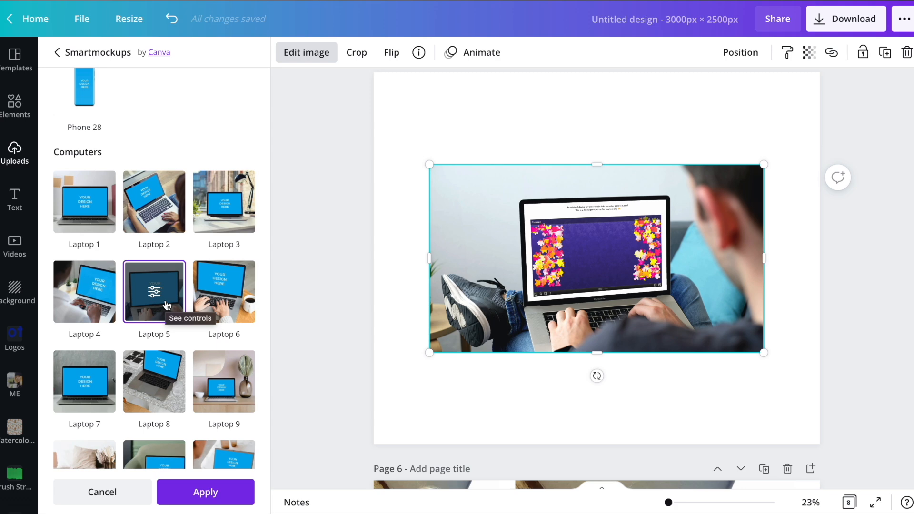
left_click(159, 218)
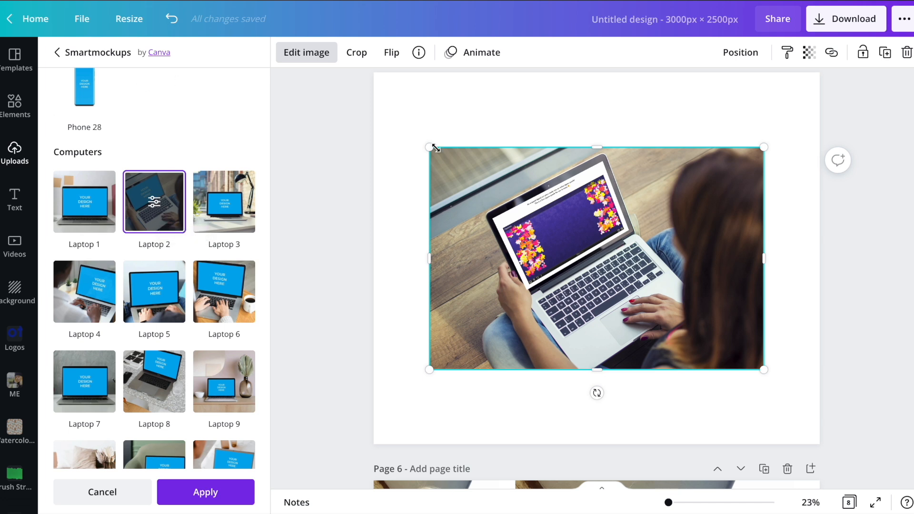
Enlarge the laptop mockup on page 5 to span the full page width.
left_click_drag(426, 147, 373, 110)
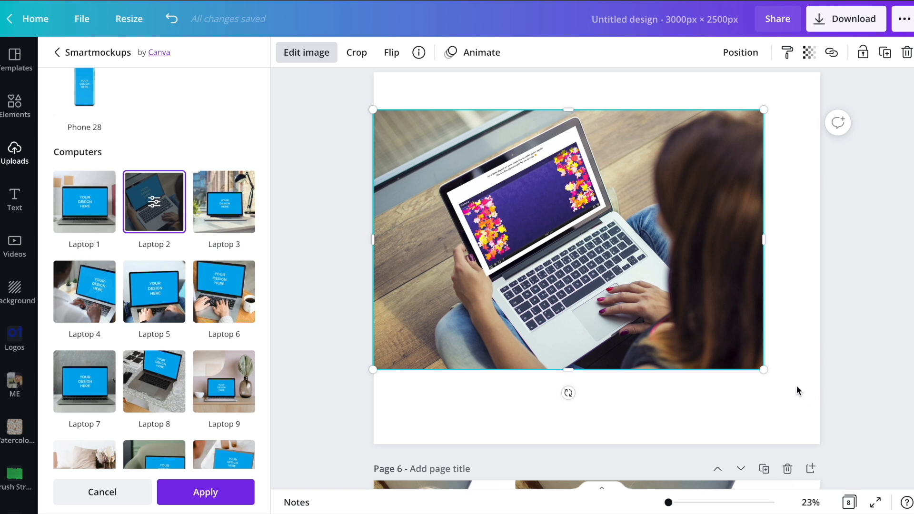
left_click_drag(771, 373, 819, 407)
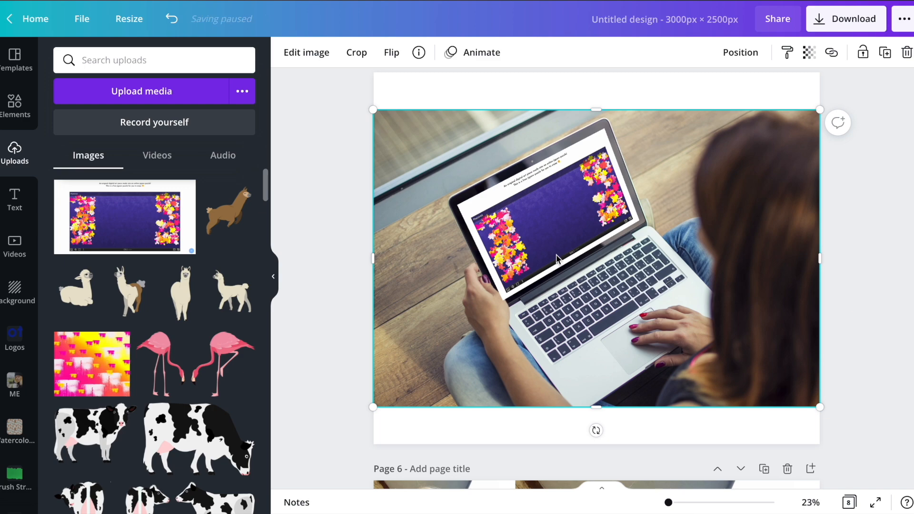
Select the large portrait photo on page 6 and open the full Smartmockups collection for it.
scroll(651, 232, "up", 2)
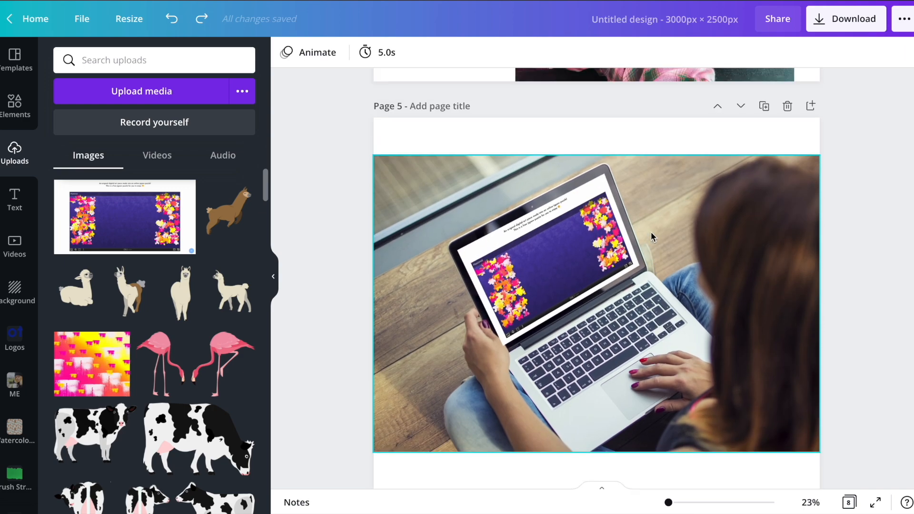
scroll(651, 231, "down", 10)
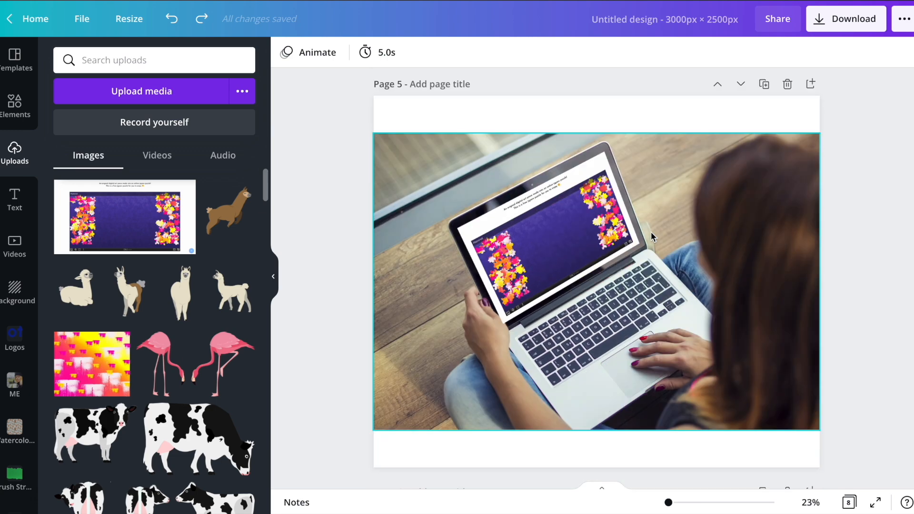
scroll(650, 231, "up", 4)
left_click(651, 232)
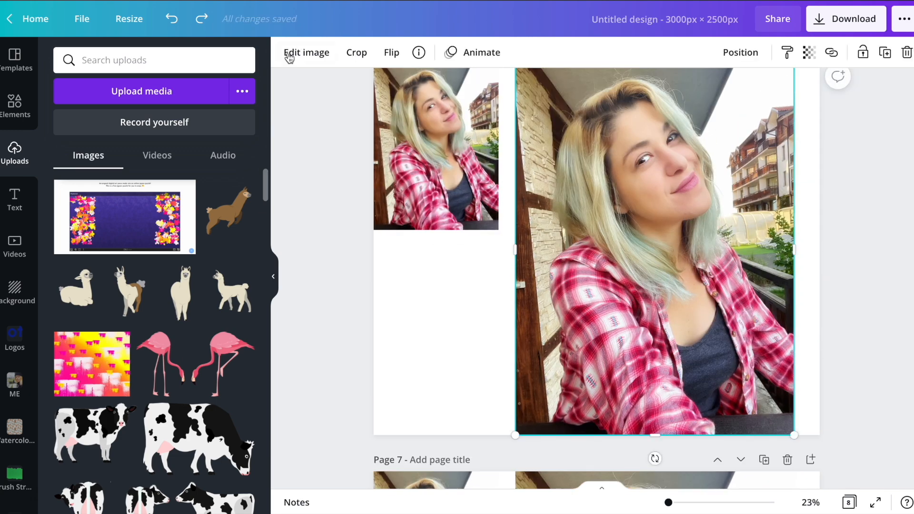
left_click(313, 56)
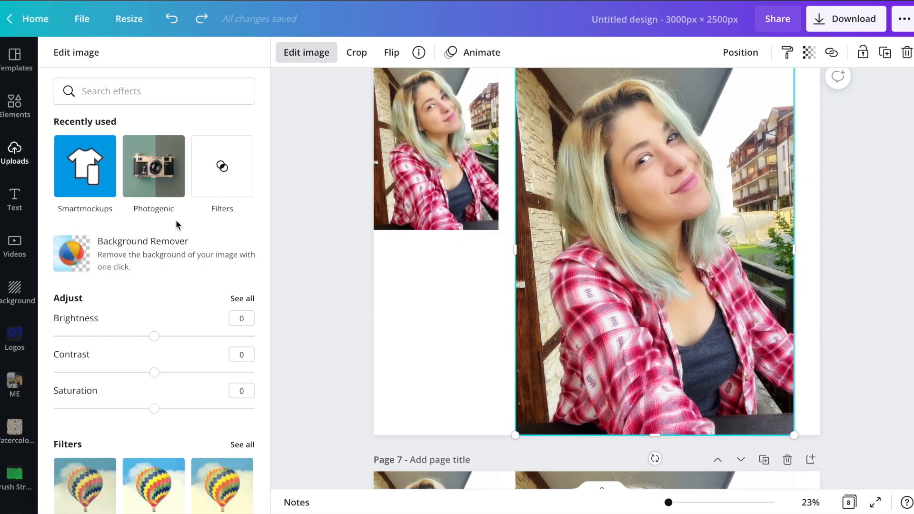
scroll(176, 219, "down", 8)
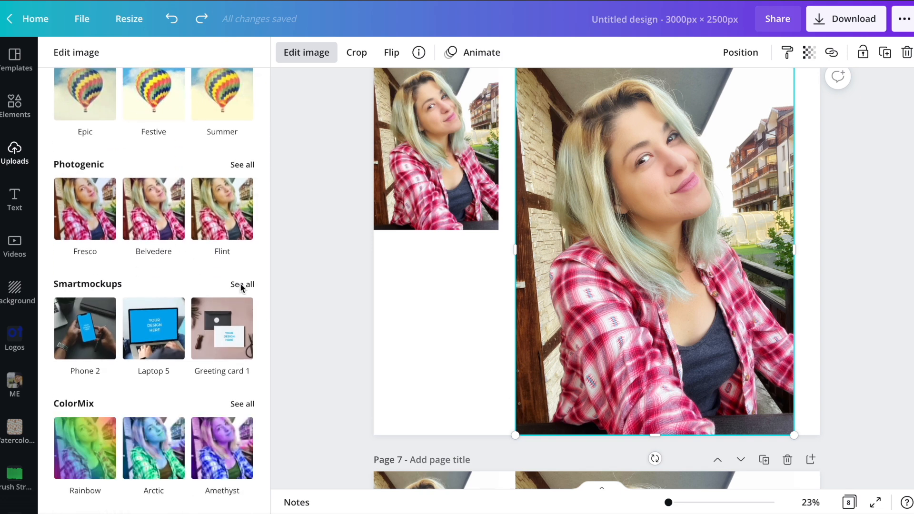
left_click(241, 284)
left_click(87, 55)
scroll(139, 291, "up", 8)
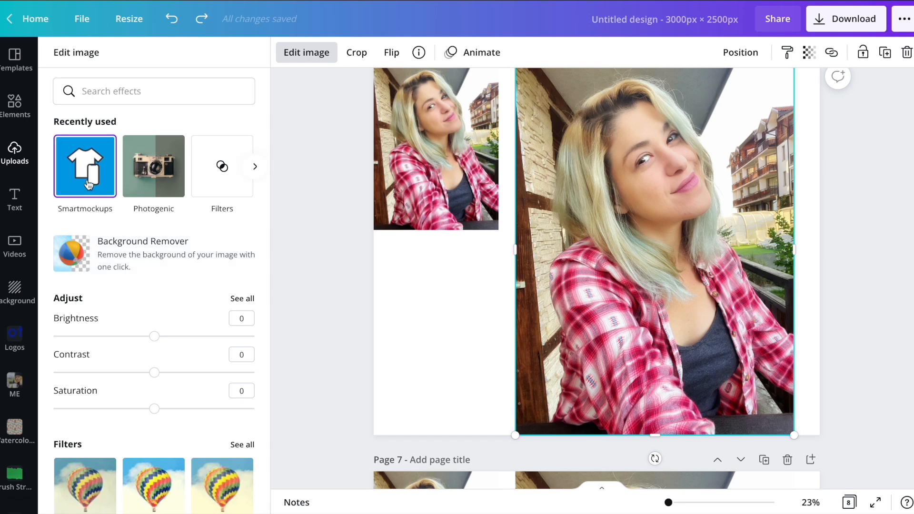
scroll(170, 241, "down", 10)
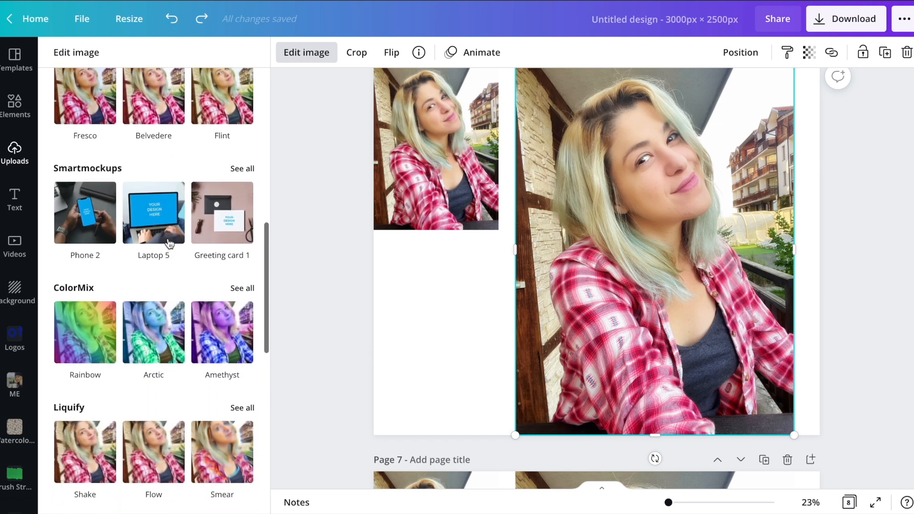
left_click(233, 191)
Examine the Smartmockups categories, from smartphones and computers through cards to frames and posters.
scroll(213, 238, "down", 4)
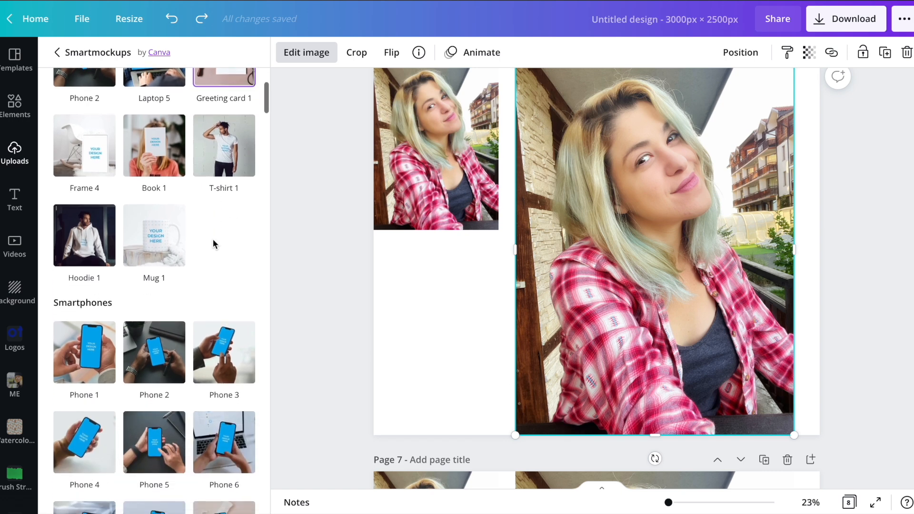
scroll(213, 239, "up", 3)
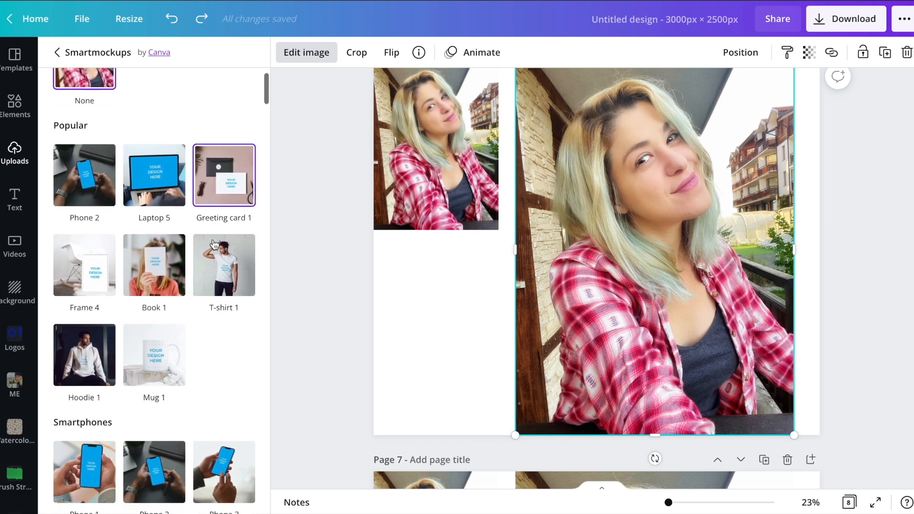
scroll(213, 241, "down", 5)
scroll(214, 244, "down", 7)
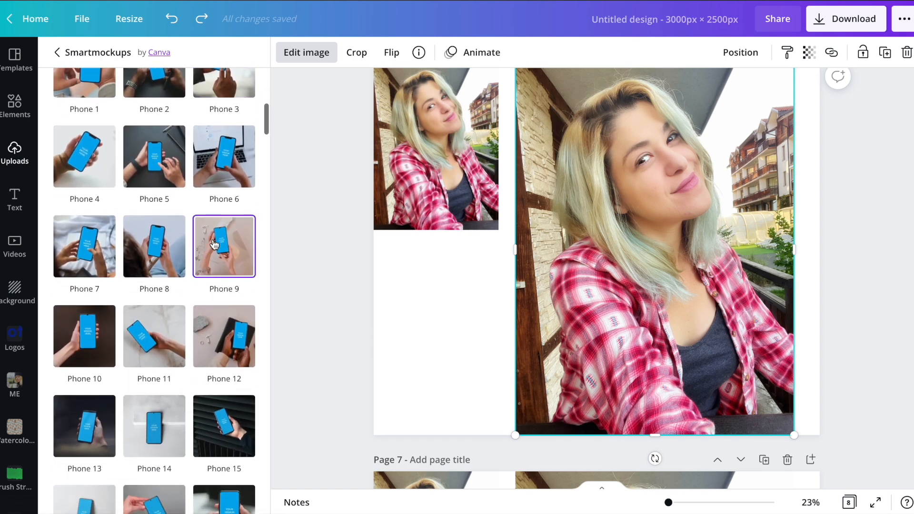
scroll(214, 244, "down", 10)
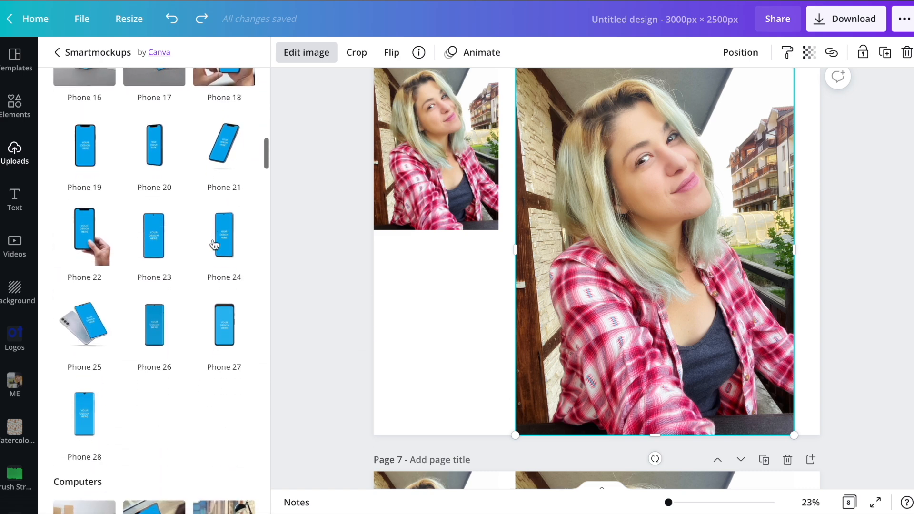
scroll(214, 245, "down", 6)
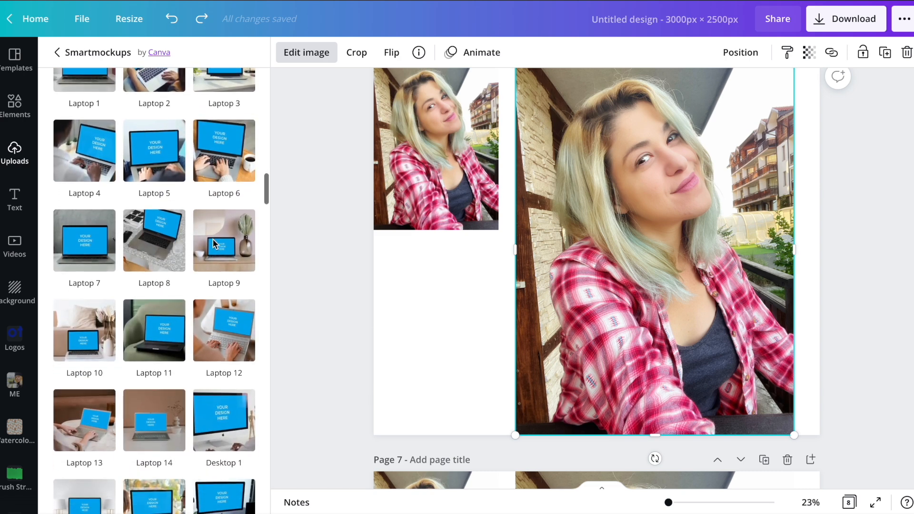
scroll(213, 244, "down", 12)
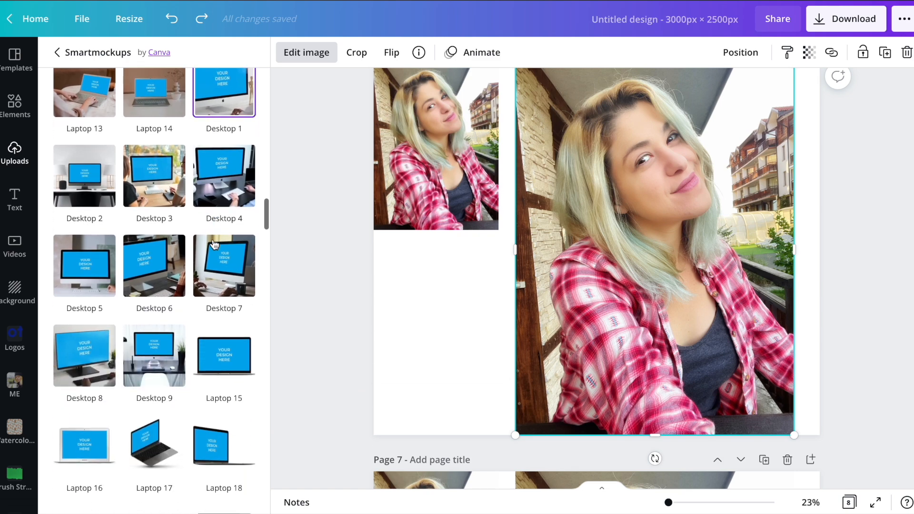
scroll(213, 244, "down", 10)
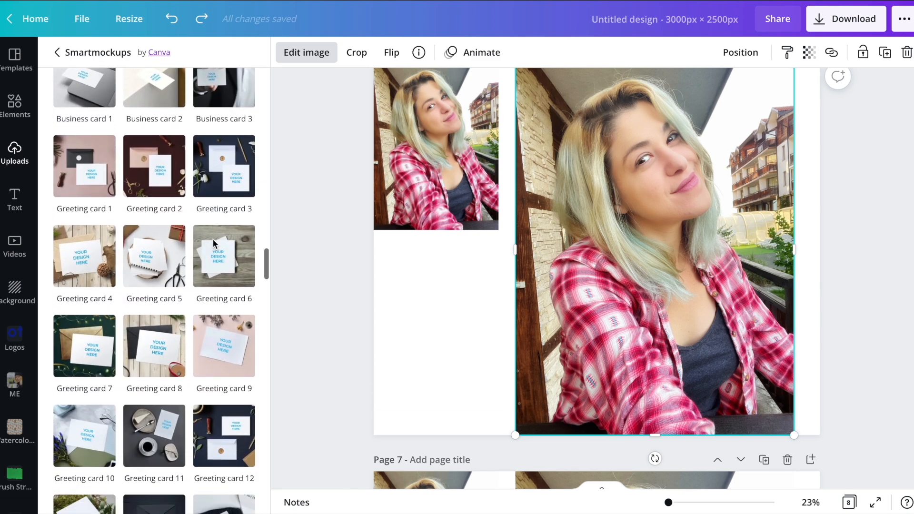
scroll(212, 238, "down", 4)
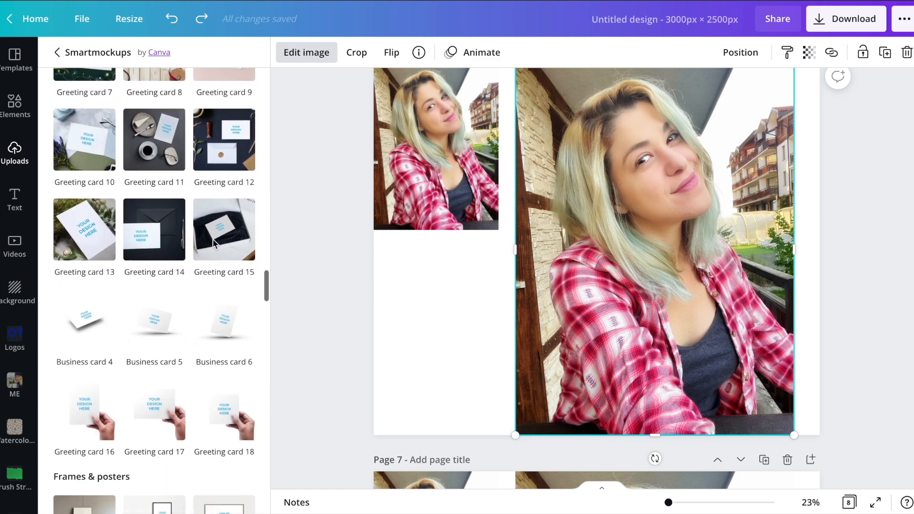
scroll(212, 238, "down", 4)
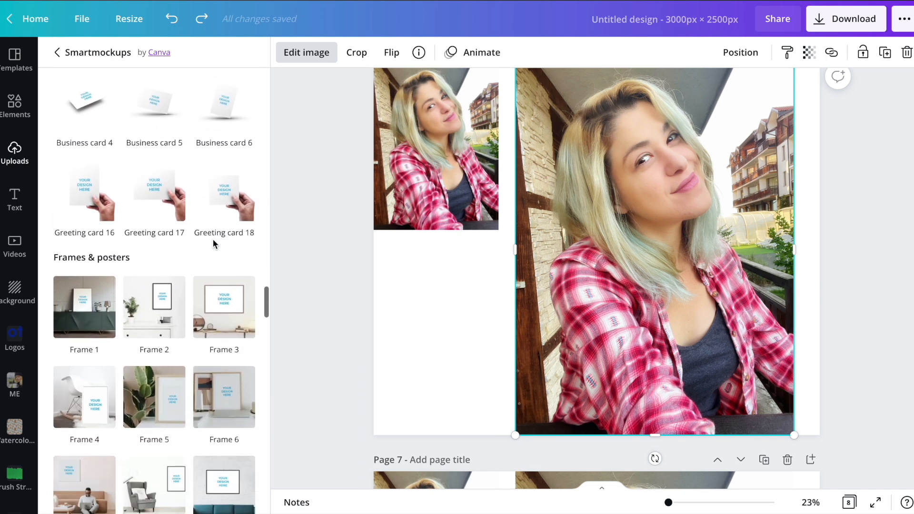
scroll(213, 238, "down", 2)
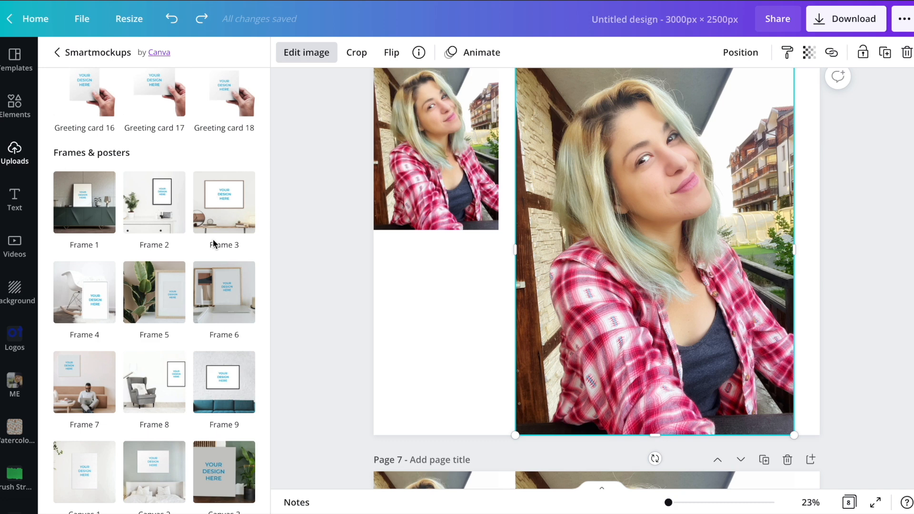
scroll(213, 239, "up", 5)
scroll(227, 349, "down", 2)
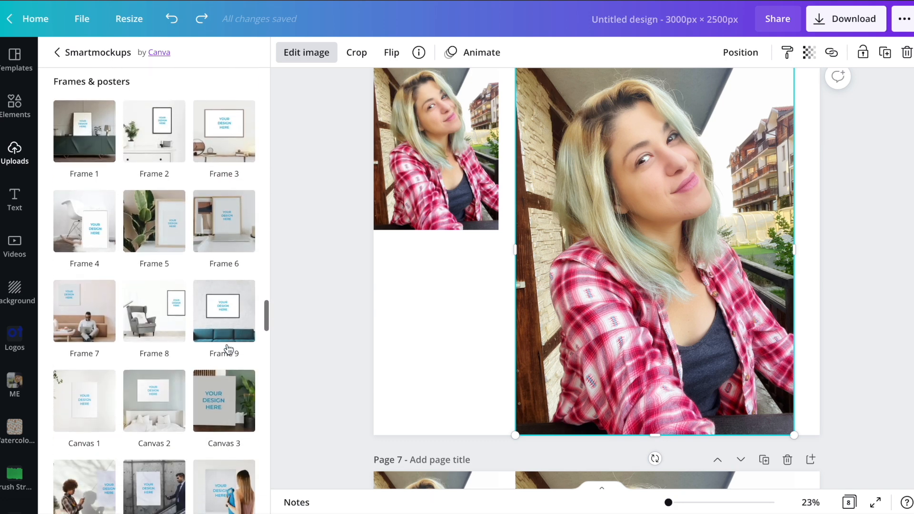
scroll(222, 307, "down", 1)
scroll(222, 309, "down", 2)
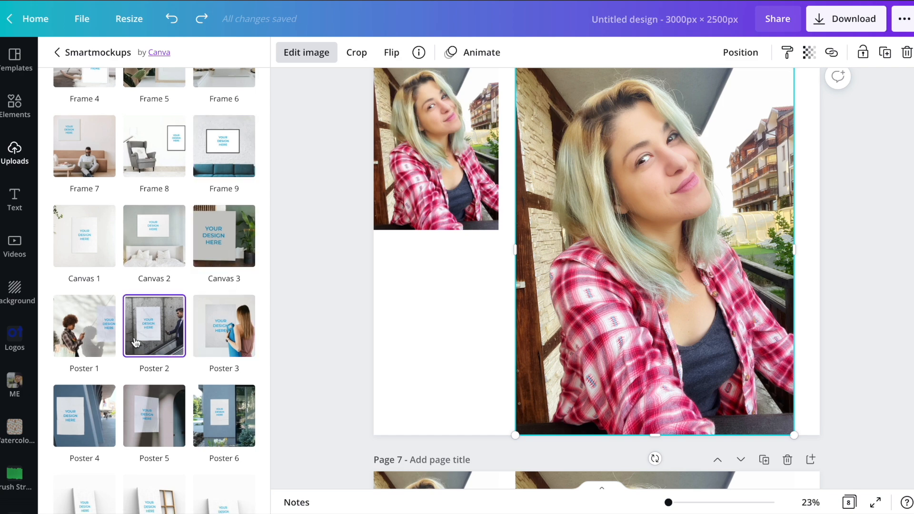
Place the page 6 photo in the Poster 2 mockup and set its crop to Fit.
left_click(165, 330)
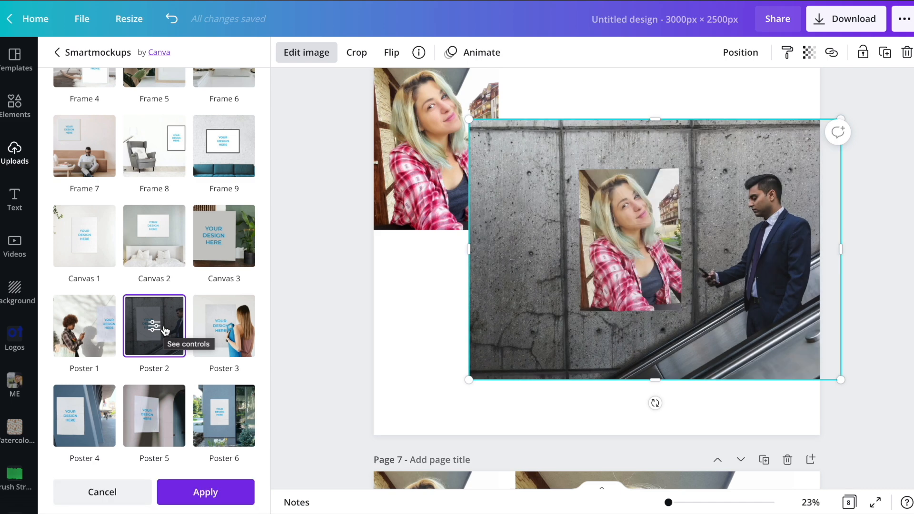
left_click(153, 326)
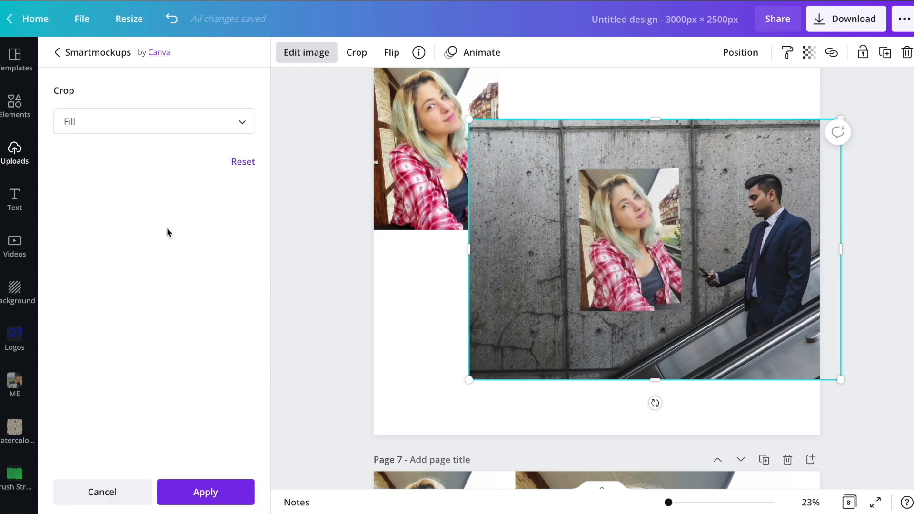
left_click(159, 128)
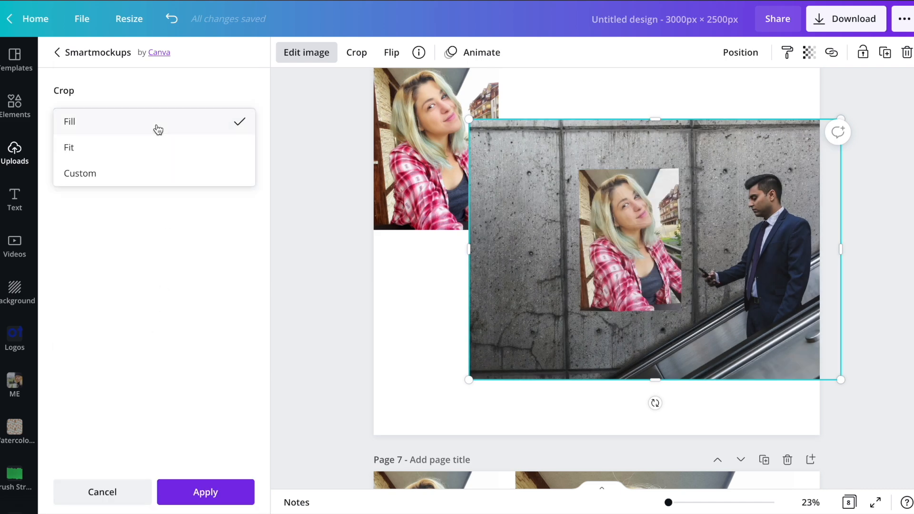
left_click(127, 149)
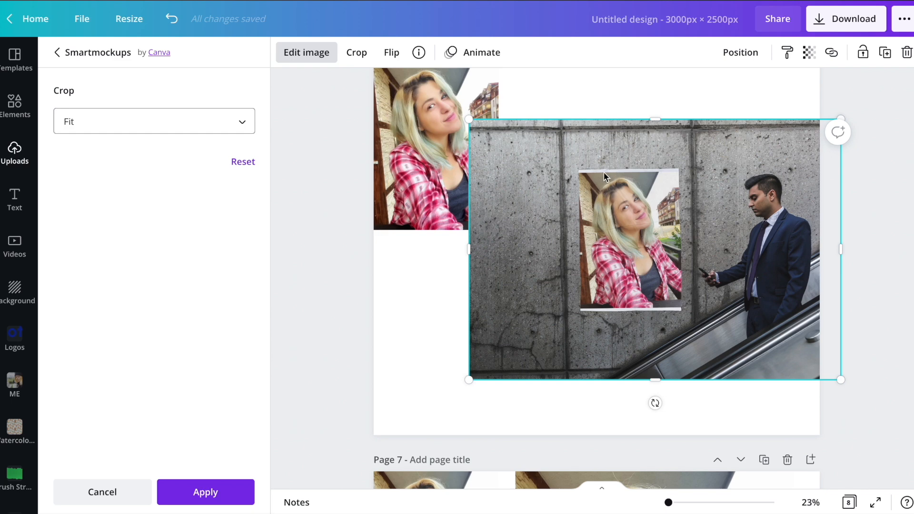
Try a Custom crop with size 161 on the Poster 2 mockup, then reset its settings.
left_click(88, 129)
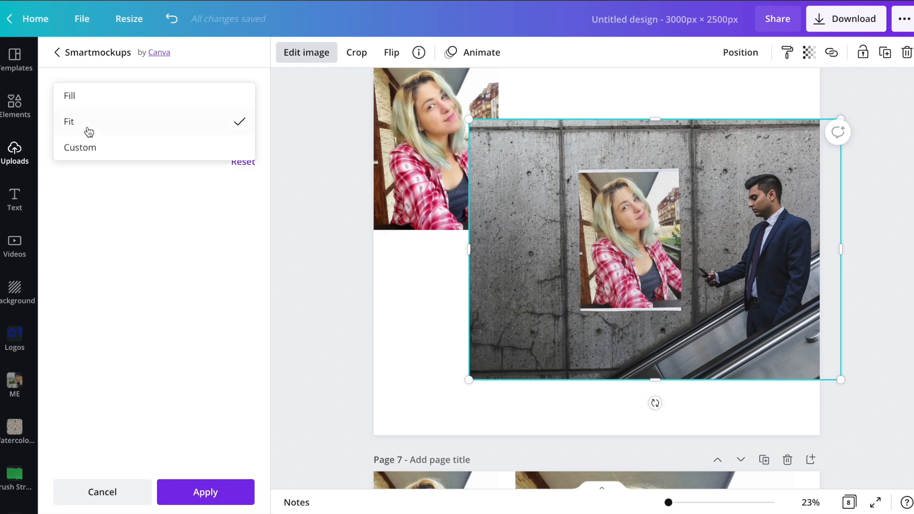
left_click(92, 151)
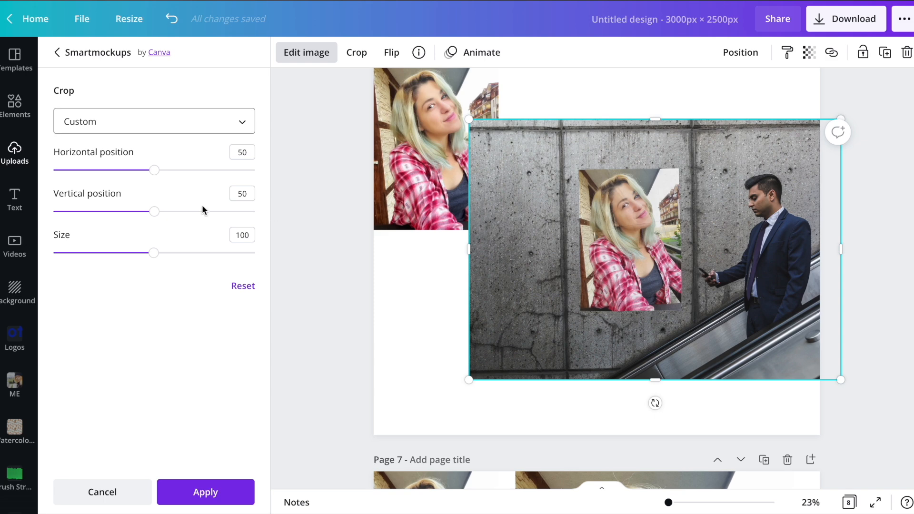
left_click_drag(153, 252, 216, 256)
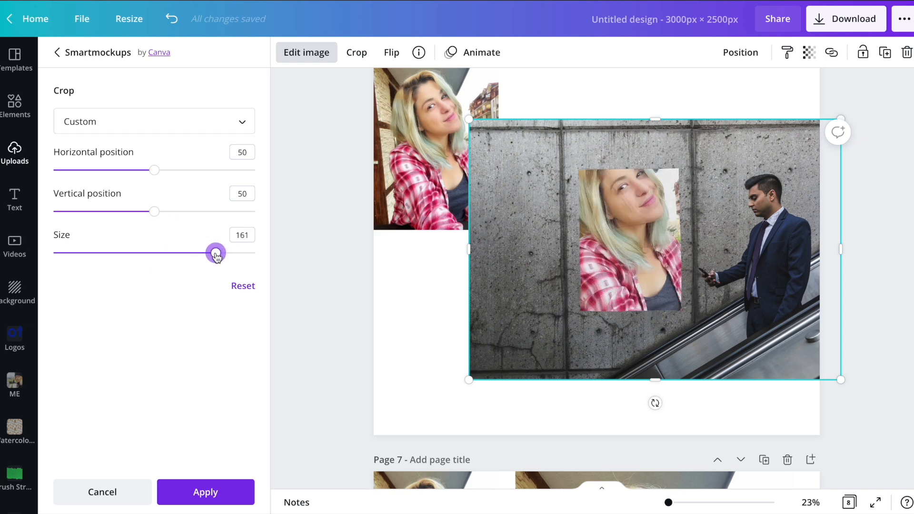
left_click(243, 287)
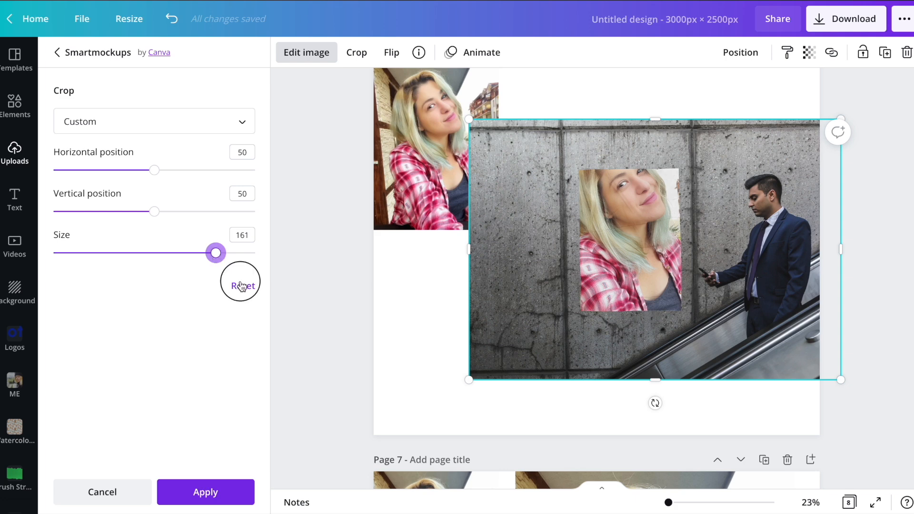
Replace the Poster 2 mockup with Canvas 5 and set its crop to Custom.
left_click(69, 54)
scroll(185, 264, "down", 4)
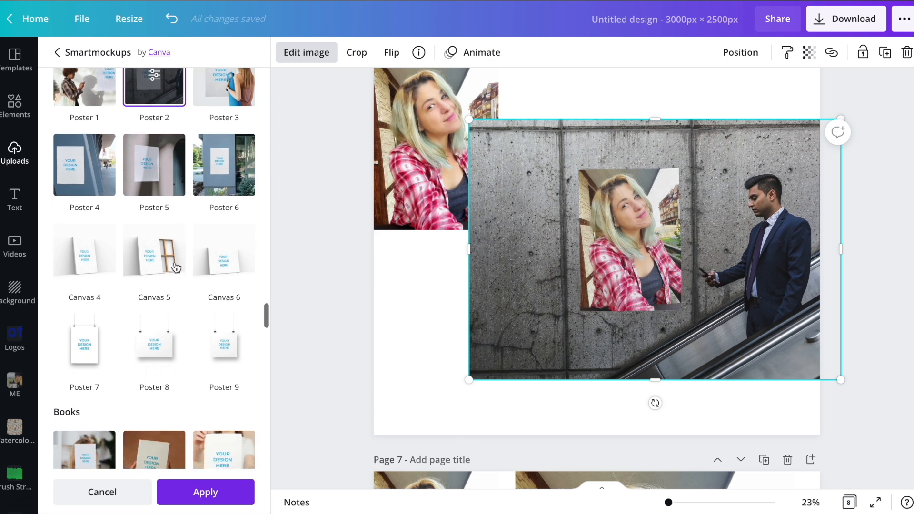
left_click(154, 267)
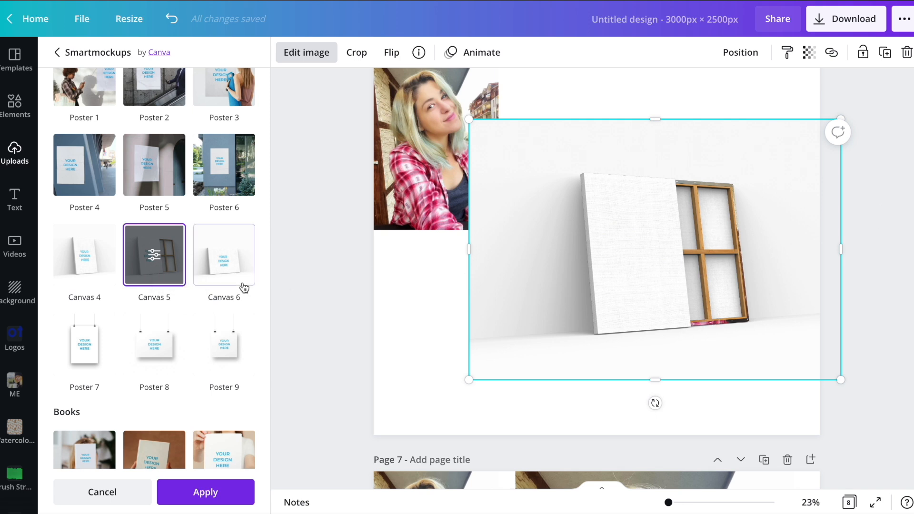
left_click(153, 256)
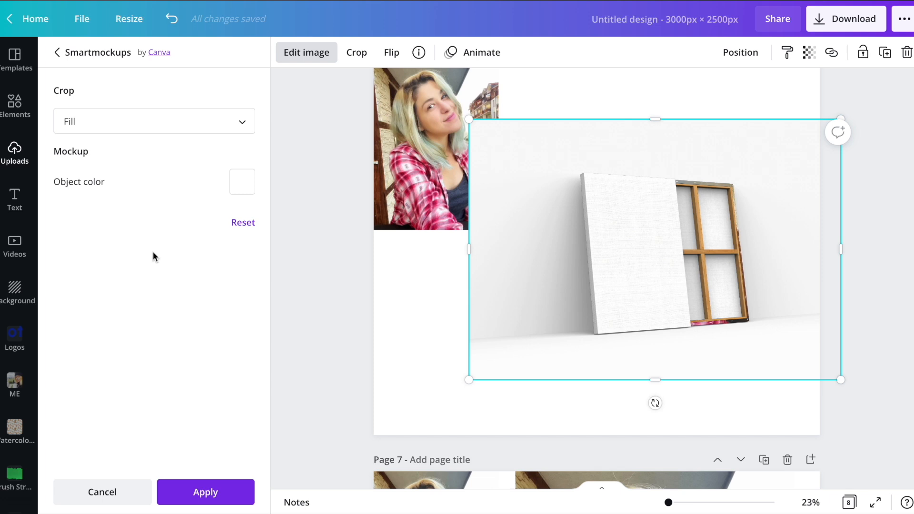
left_click(132, 135)
left_click(109, 176)
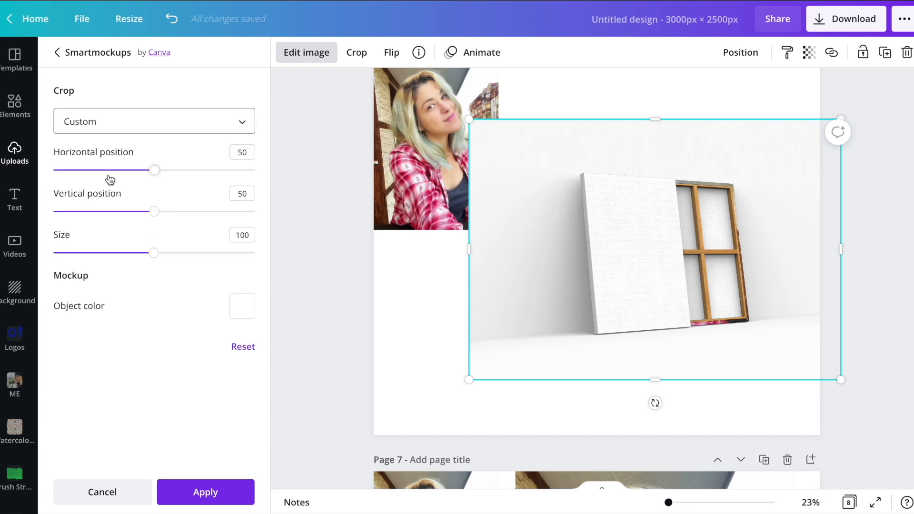
Set the object color of the Canvas 5 mockup to coral red and return to the mockup collection.
left_click(241, 308)
left_click(284, 217)
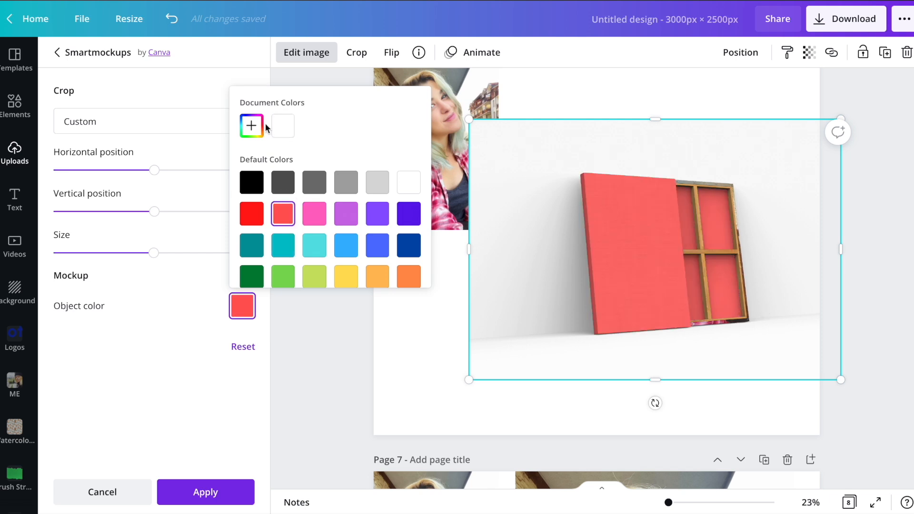
left_click(149, 87)
left_click(57, 52)
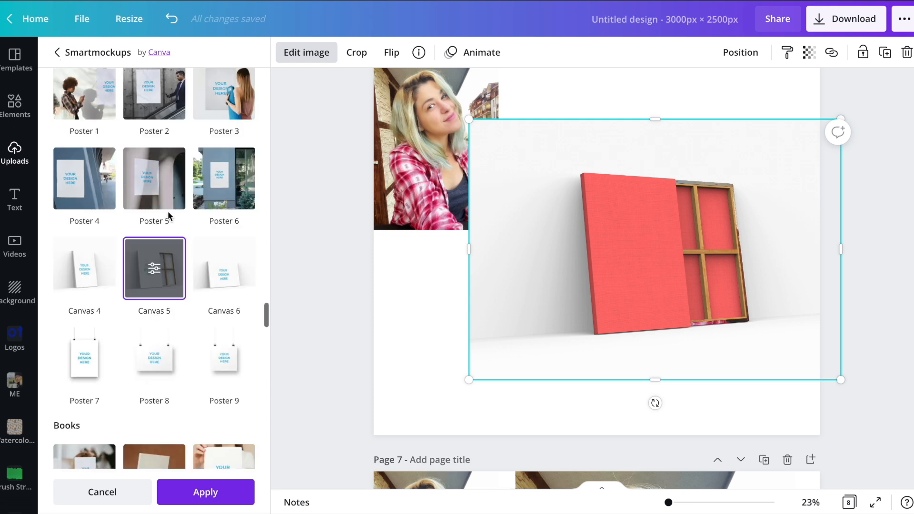
Try the portrait photo in the Canvas 4 mockup and in the Book 5, 4, 6, 3 and 1 mockups.
left_click(88, 283)
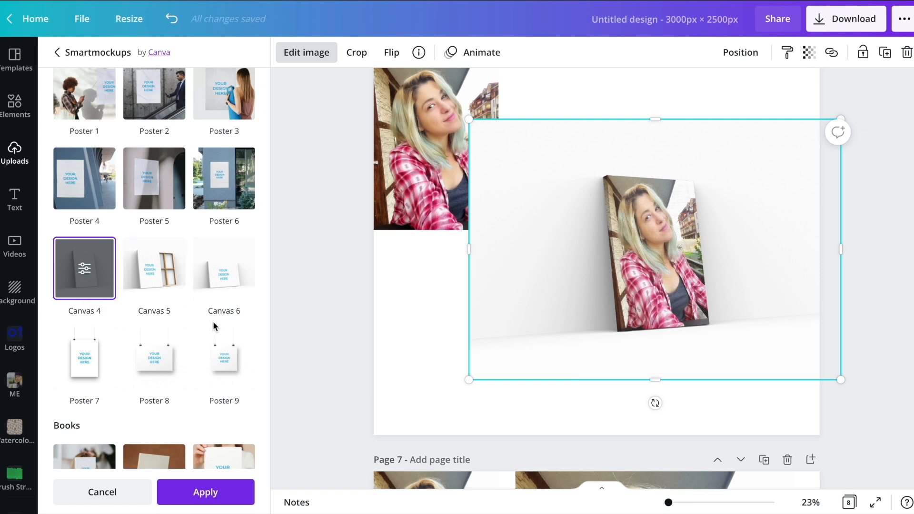
scroll(213, 321, "down", 1)
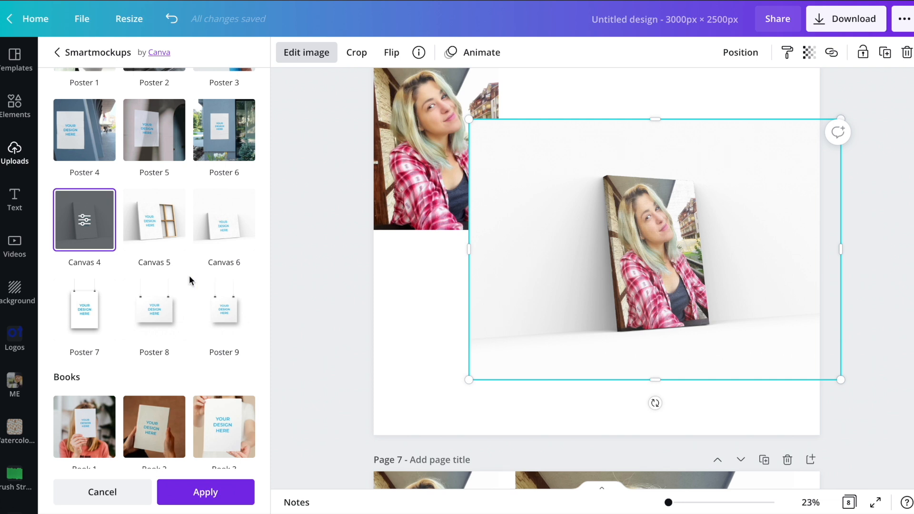
scroll(189, 280, "down", 5)
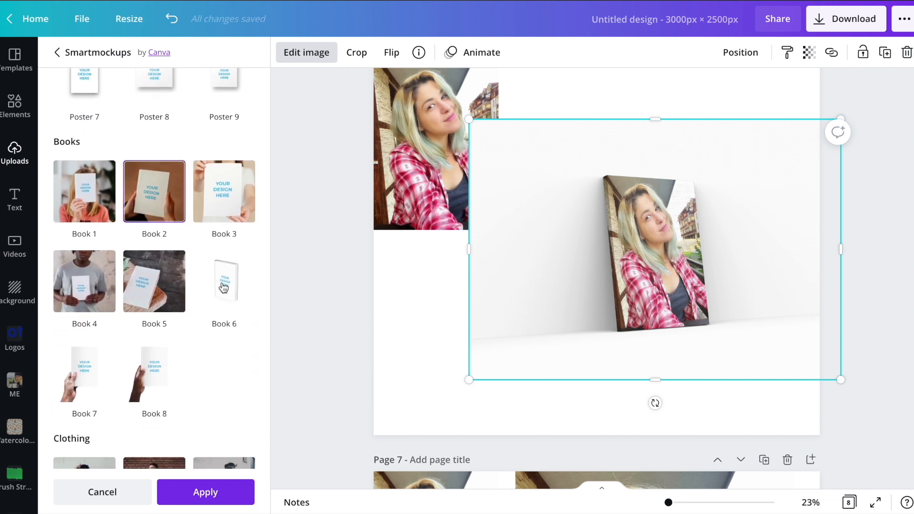
left_click(157, 294)
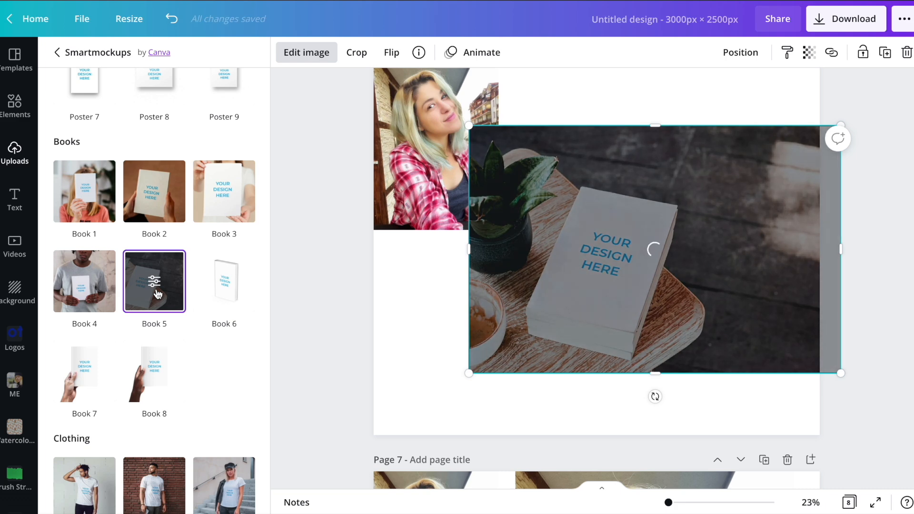
left_click(84, 283)
left_click(228, 286)
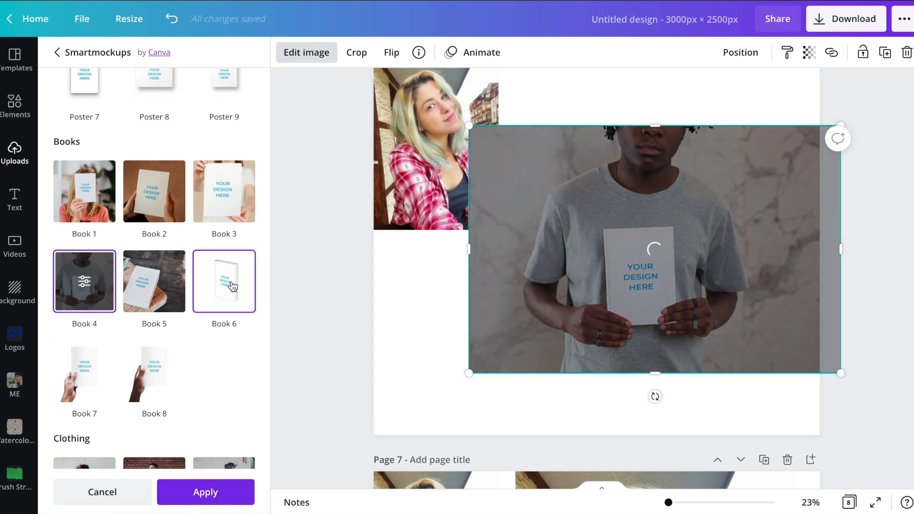
left_click(223, 207)
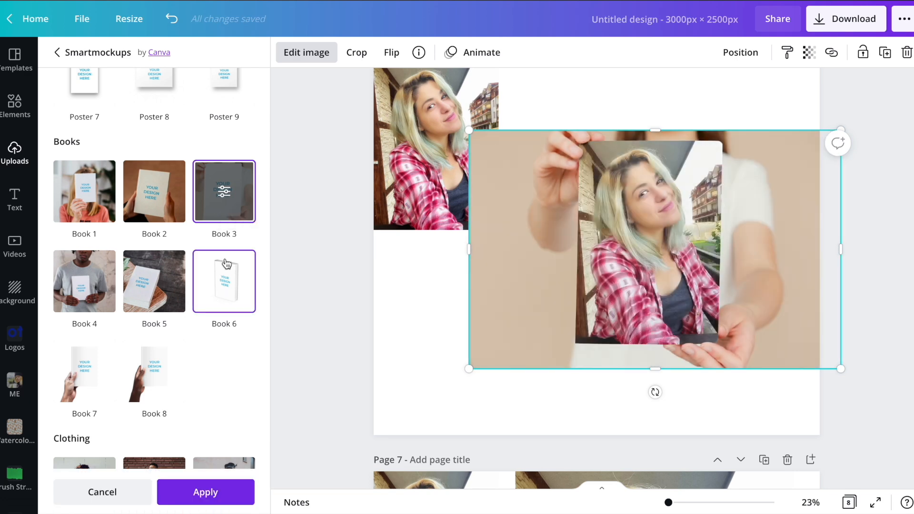
left_click(82, 199)
Browse the clothing mockups, then delete the book mockup and the portrait photo from page 6.
scroll(82, 199, "up", 2)
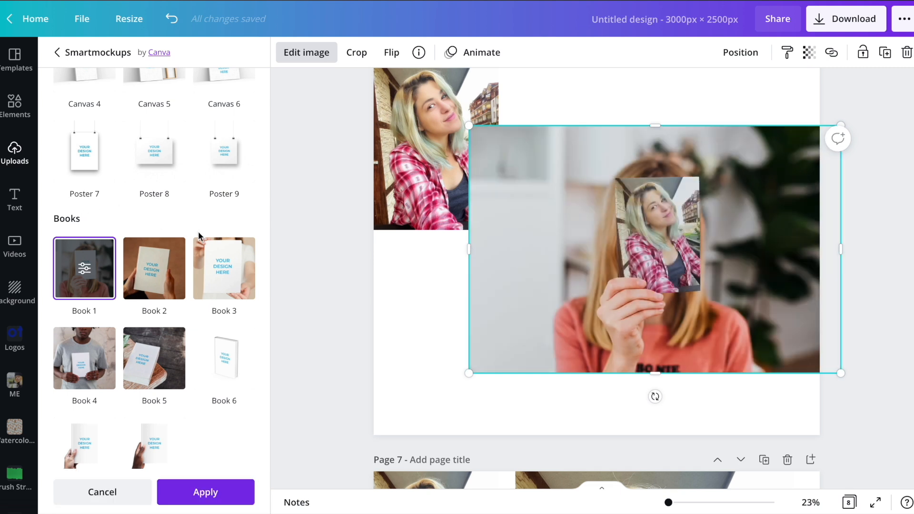
scroll(182, 305, "down", 5)
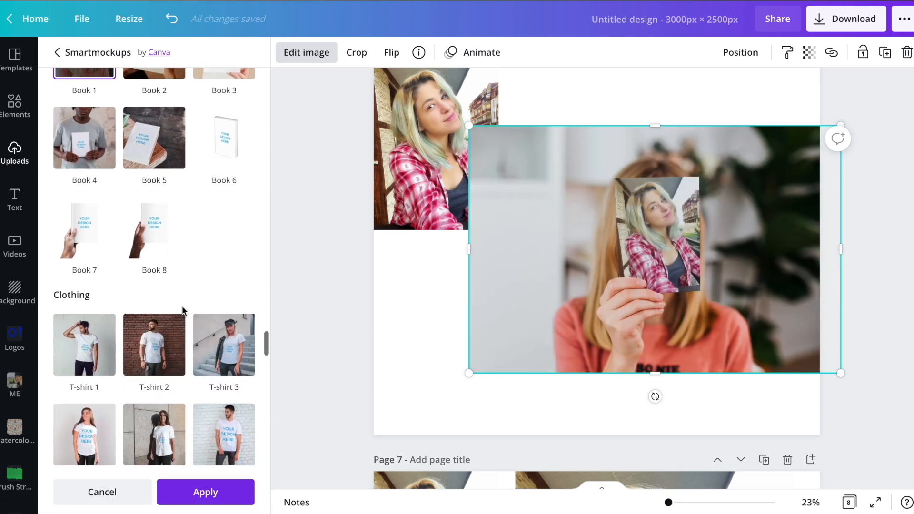
scroll(182, 306, "down", 3)
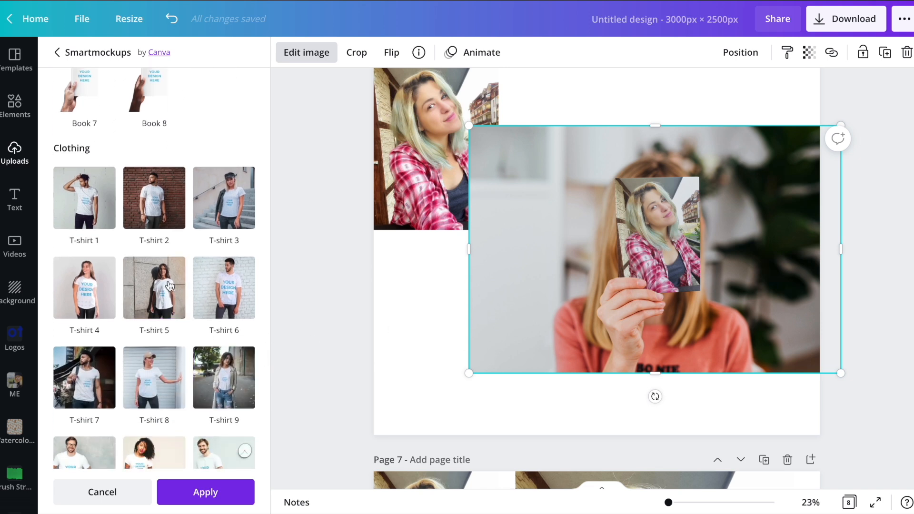
scroll(169, 285, "down", 3)
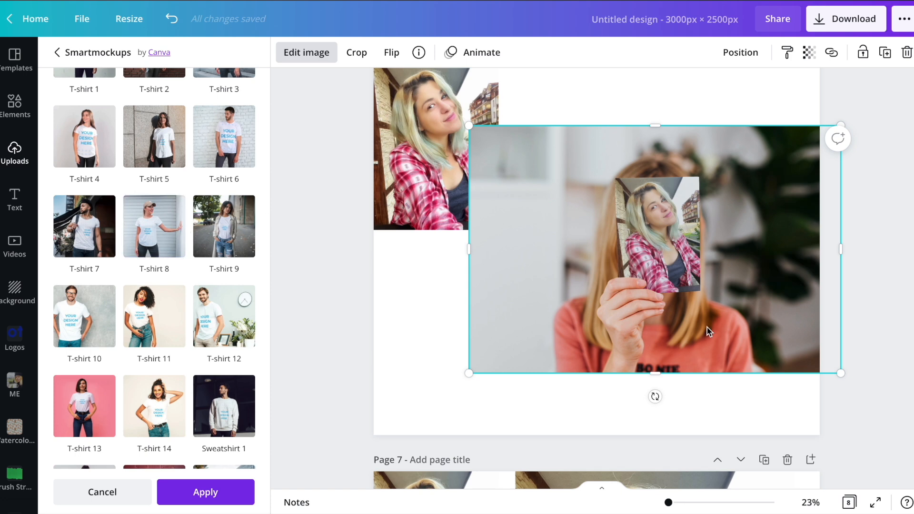
key("Delete")
left_click(455, 168)
key("Delete")
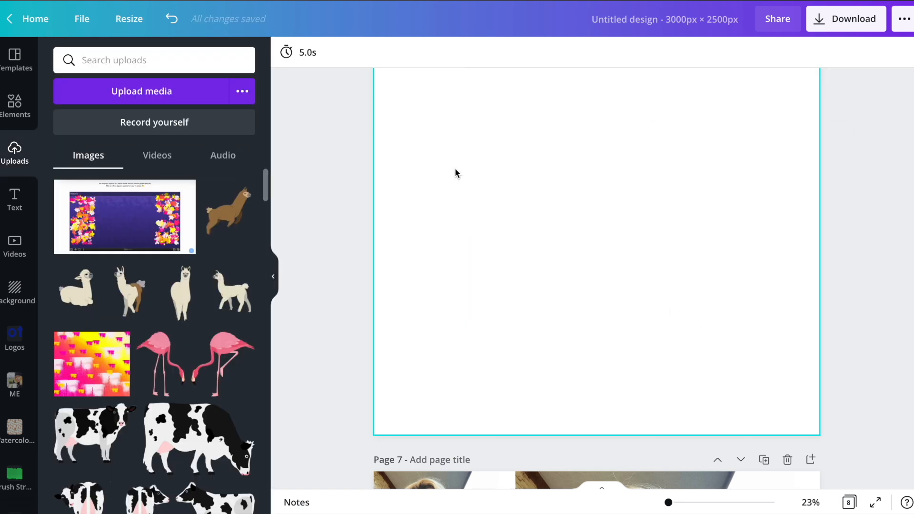
Add the uploaded rear-view cow illustration with its head turned back to the empty page 6.
scroll(22, 350, "down", 4)
scroll(185, 358, "down", 6)
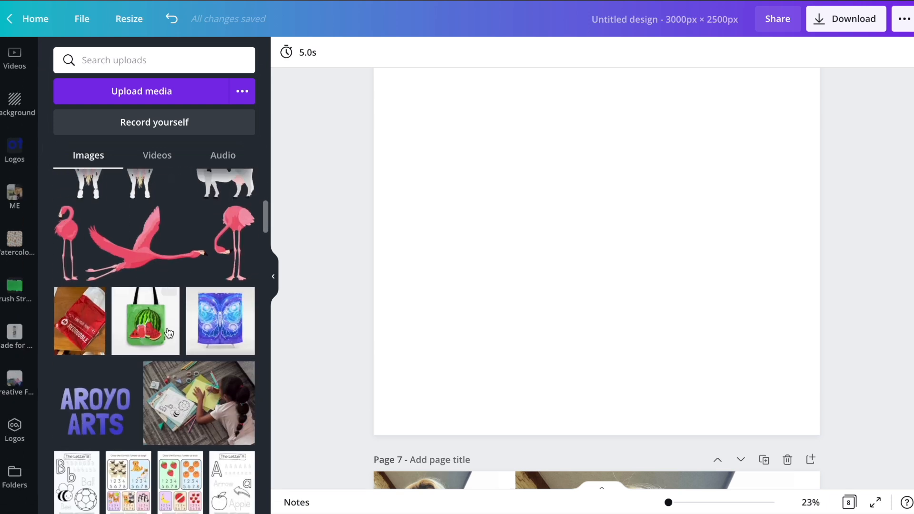
scroll(185, 358, "up", 3)
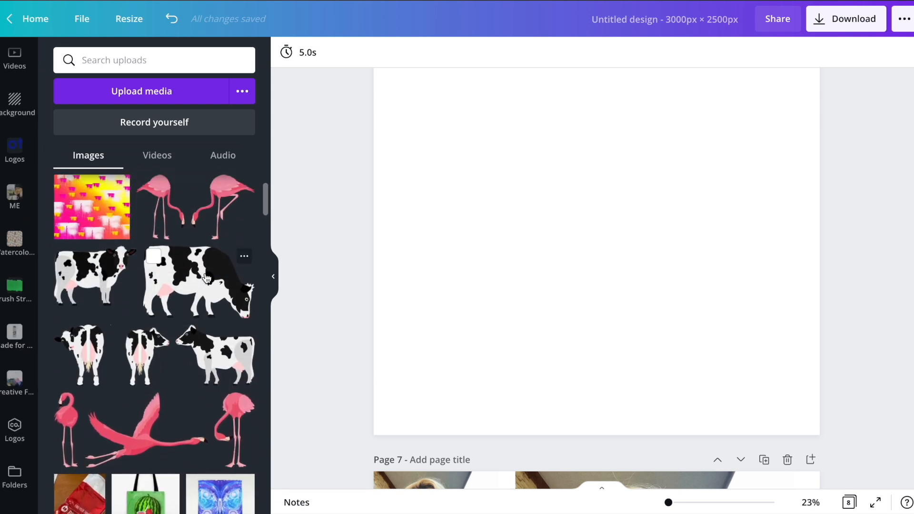
scroll(186, 336, "up", 1)
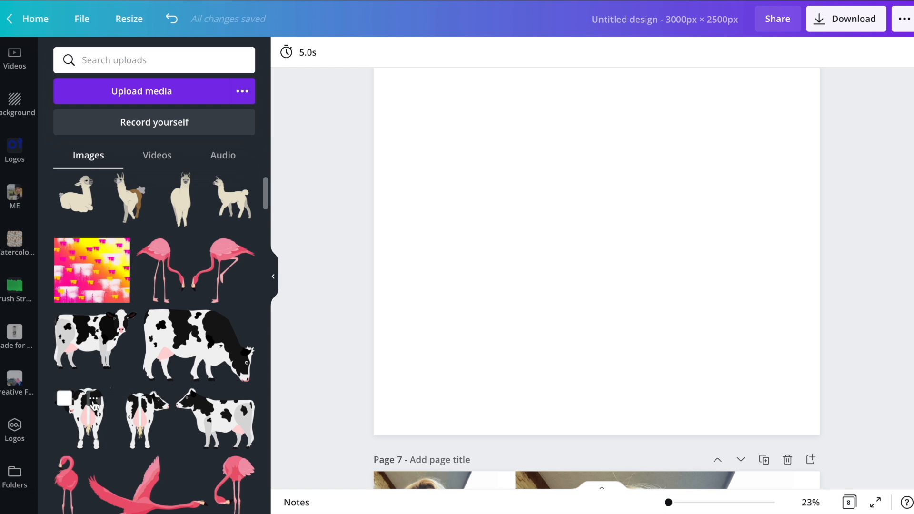
left_click(88, 425)
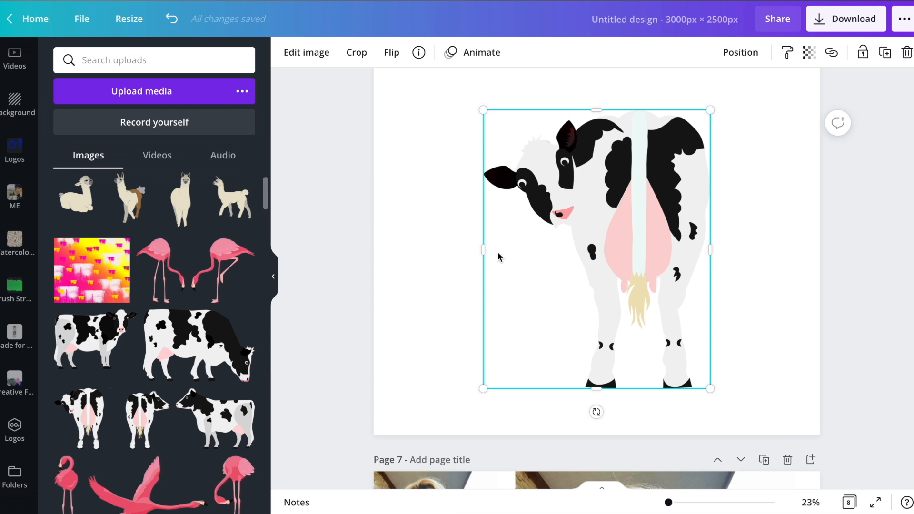
Place the cow illustration in the T-shirt 8 Smartmockup and enlarge the mockup to about the full page width.
left_click(323, 53)
scroll(183, 250, "down", 7)
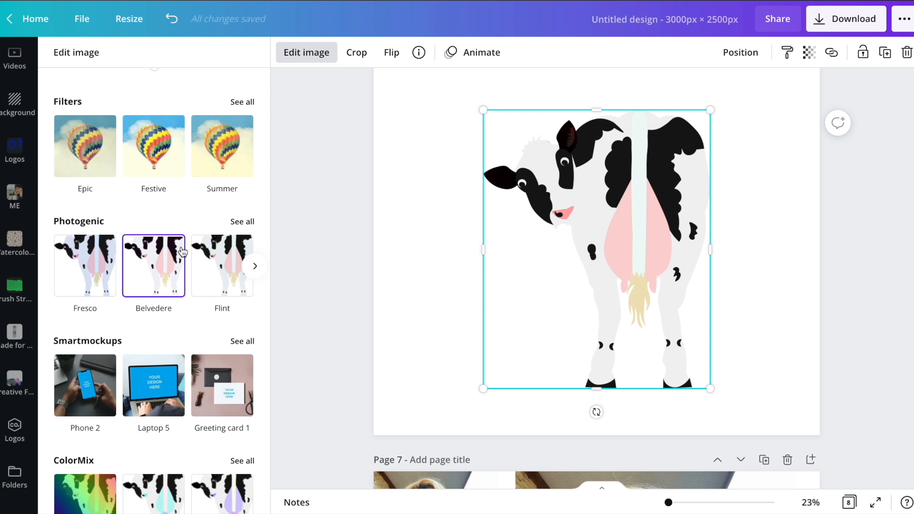
left_click(243, 341)
scroll(177, 255, "down", 4)
scroll(176, 254, "down", 20)
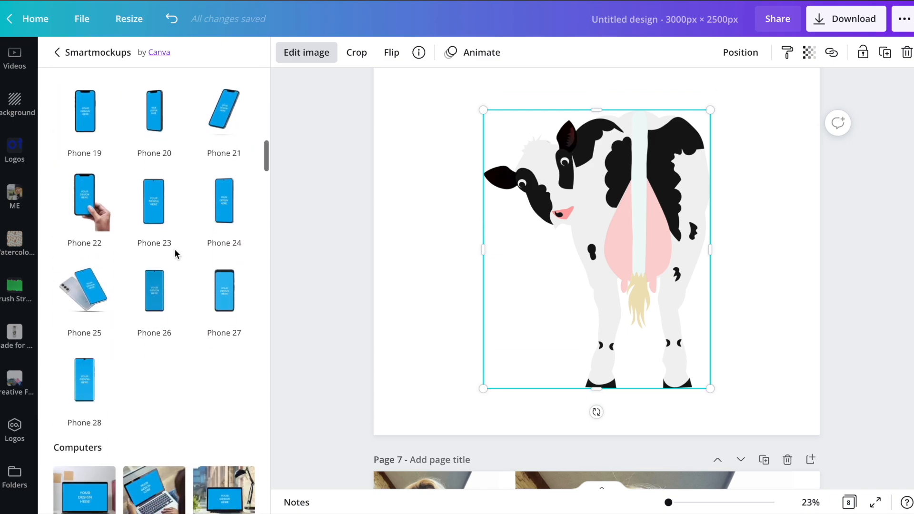
scroll(175, 255, "down", 20)
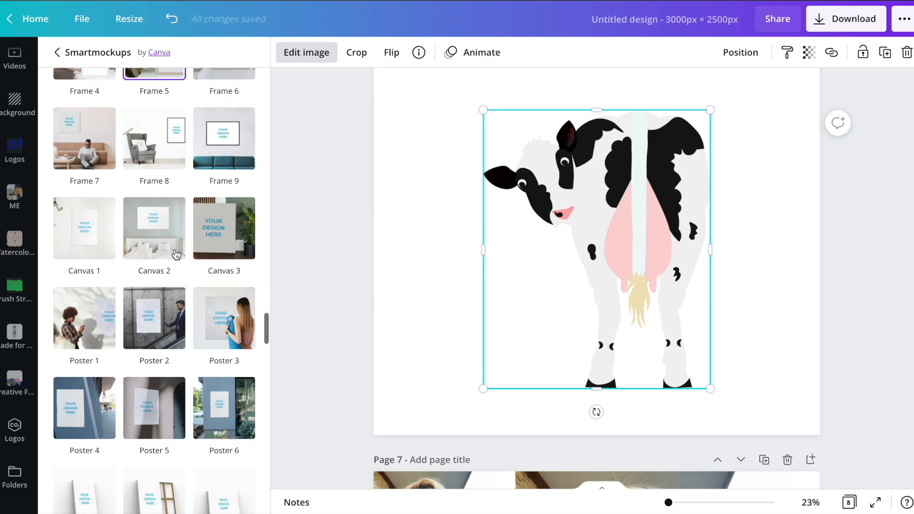
scroll(175, 253, "down", 8)
scroll(175, 249, "up", 1)
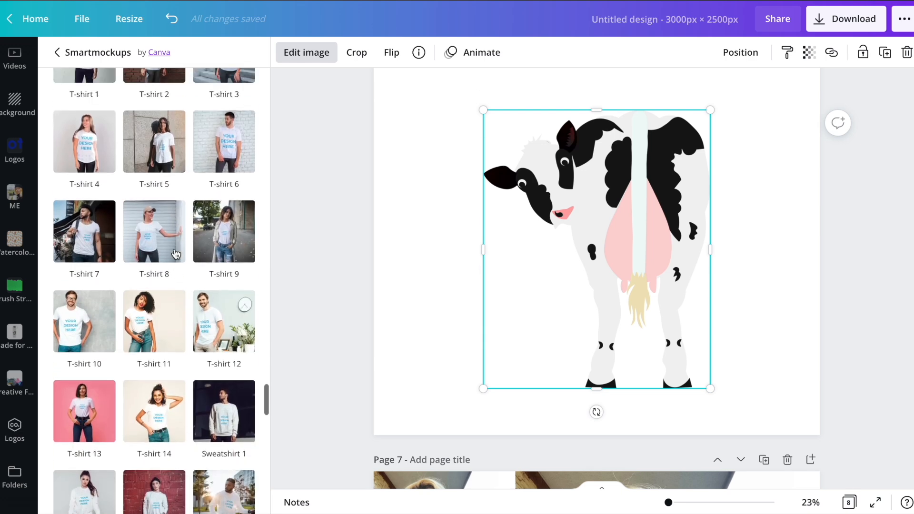
left_click(157, 240)
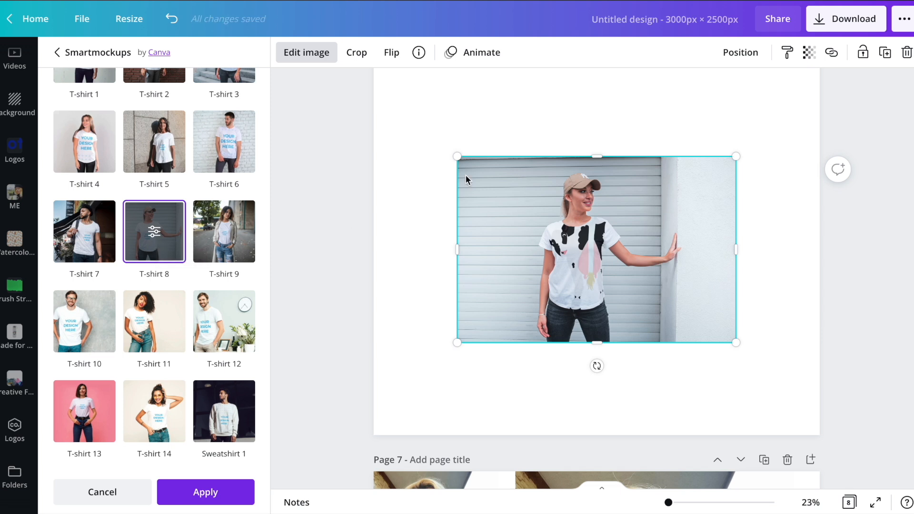
left_click_drag(456, 154, 373, 102)
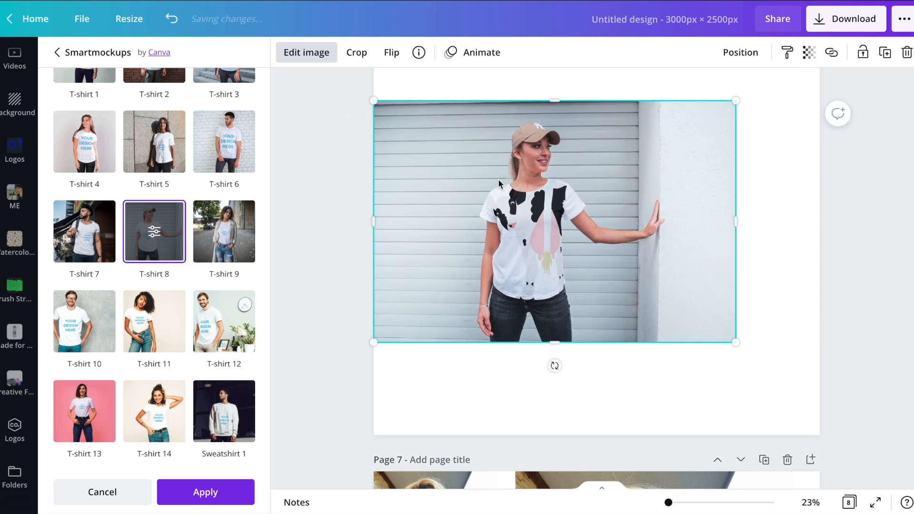
left_click_drag(735, 343, 824, 401)
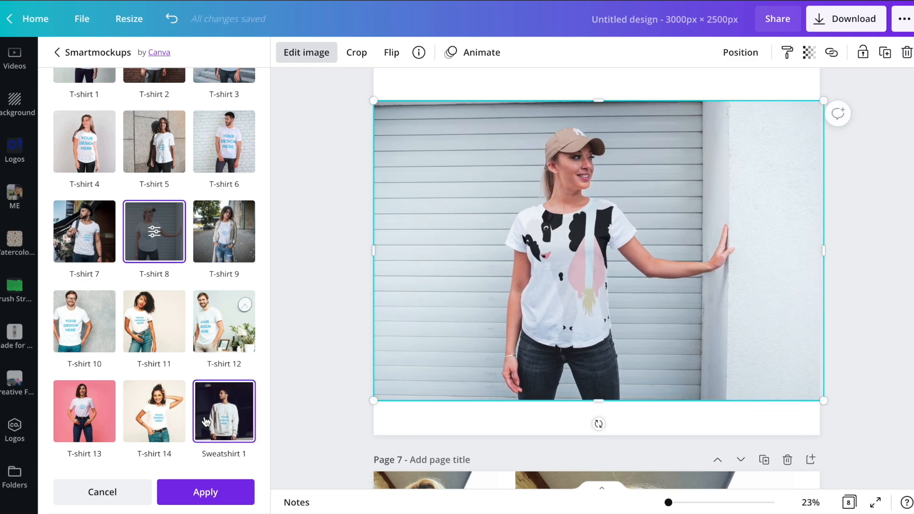
Set the T-shirt 8 mockup's crop to Custom with size 52 and vertical position 40.
left_click(148, 230)
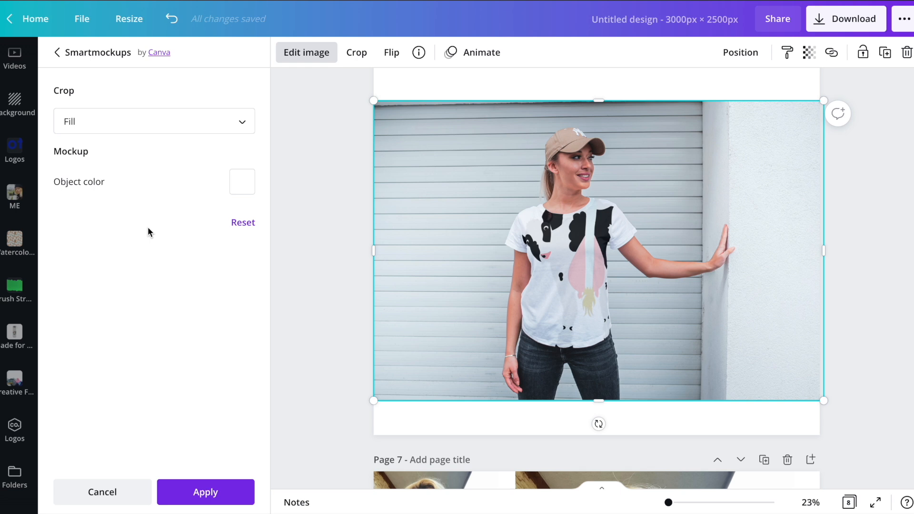
left_click(148, 122)
left_click(124, 173)
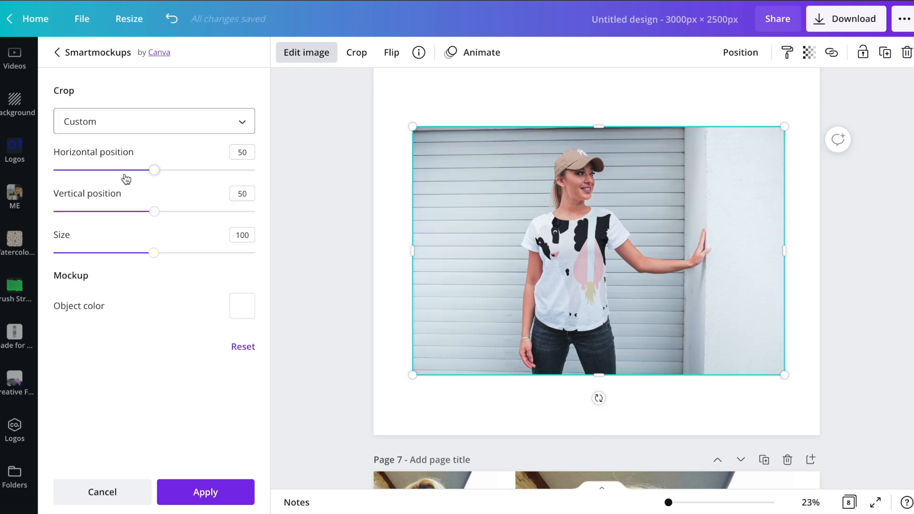
left_click(152, 253)
left_click_drag(152, 253, 105, 254)
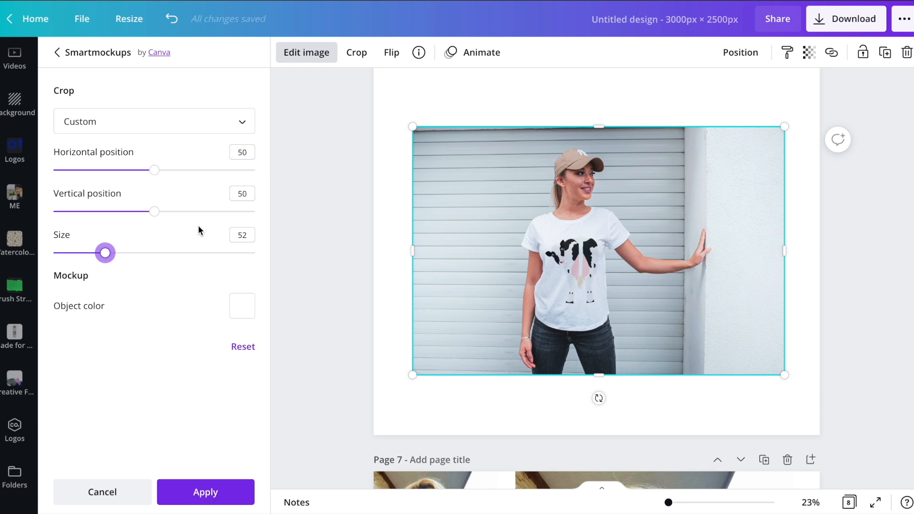
left_click_drag(151, 213, 134, 214)
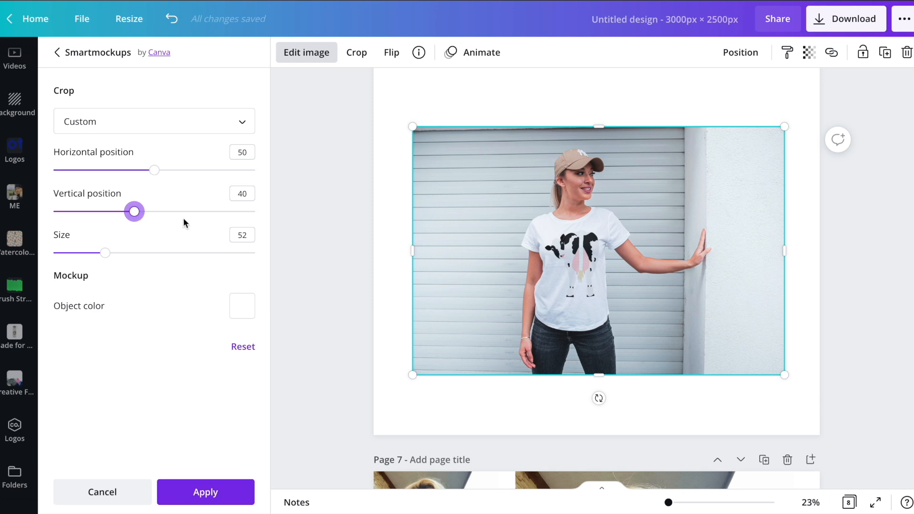
Set the T-shirt mockup's object color to coral red and finish editing the image.
left_click(242, 306)
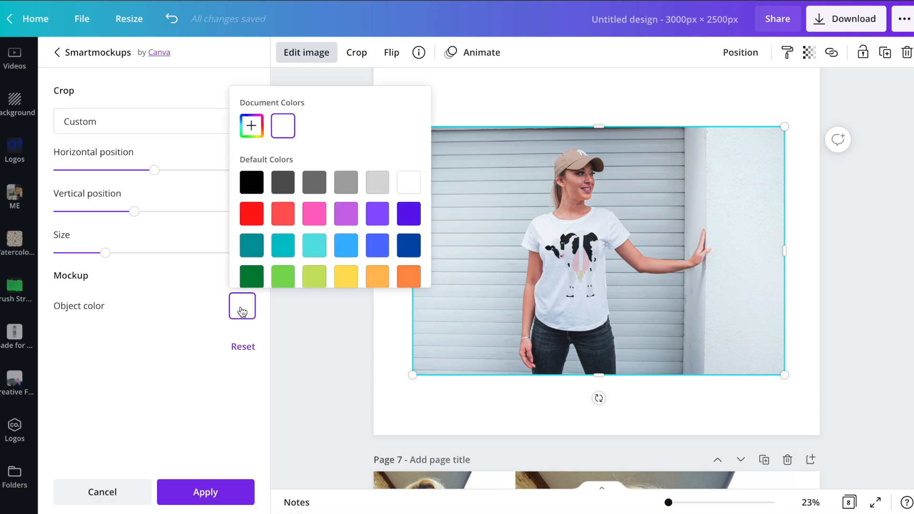
left_click(282, 218)
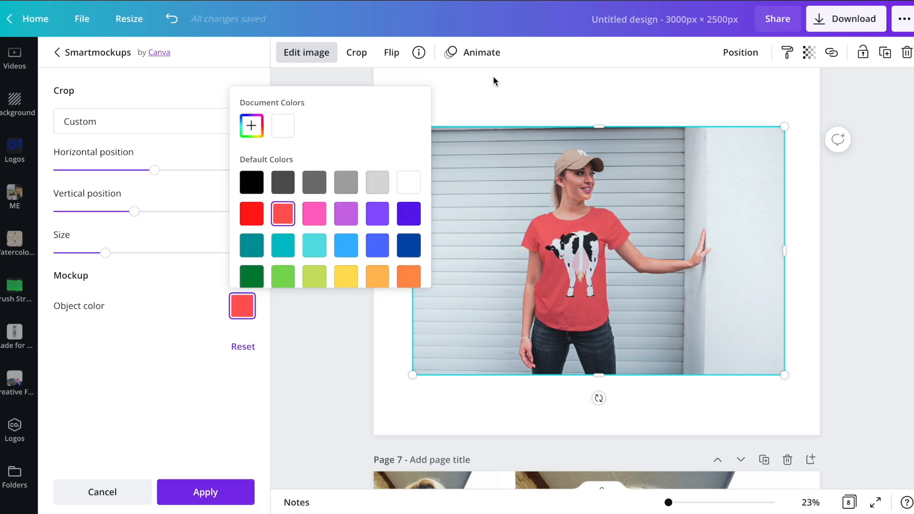
left_click(536, 89)
left_click(535, 98)
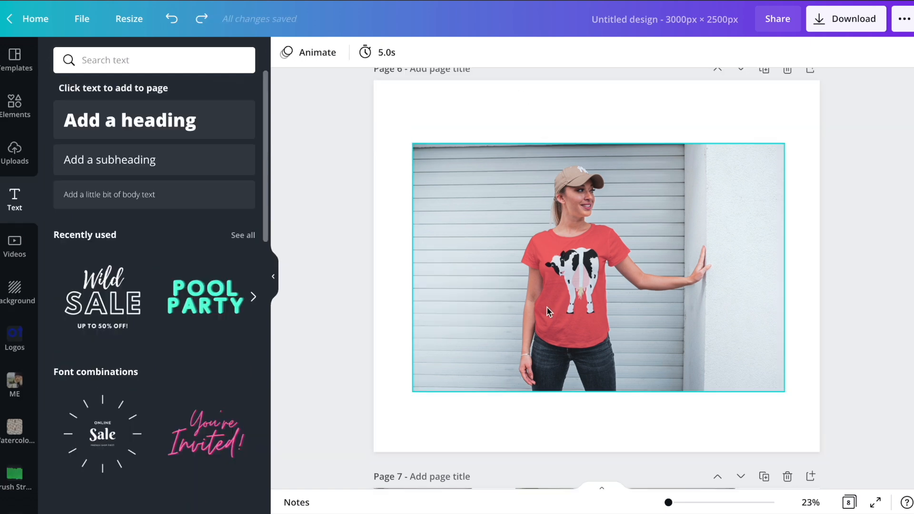
Try the Fresco and Flint Photogenic effects on the red T-shirt mockup.
left_click(546, 307)
left_click(319, 55)
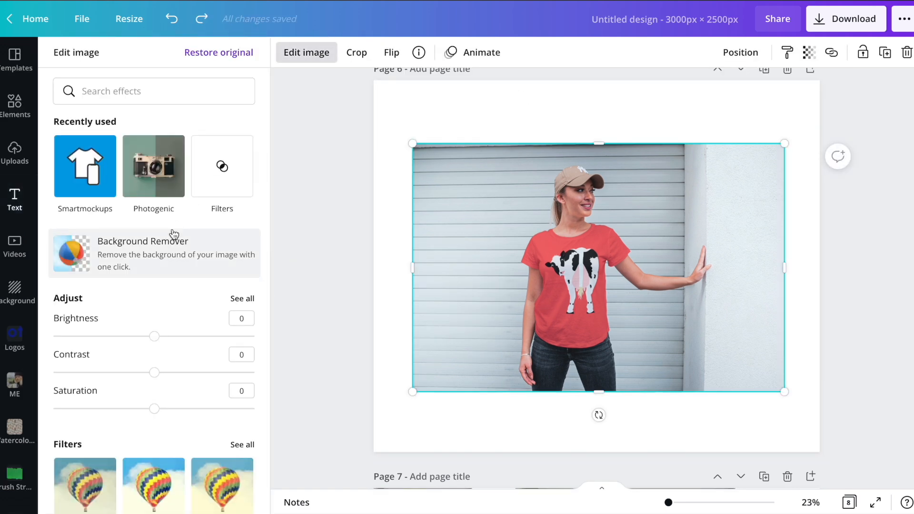
scroll(130, 118, "down", 10)
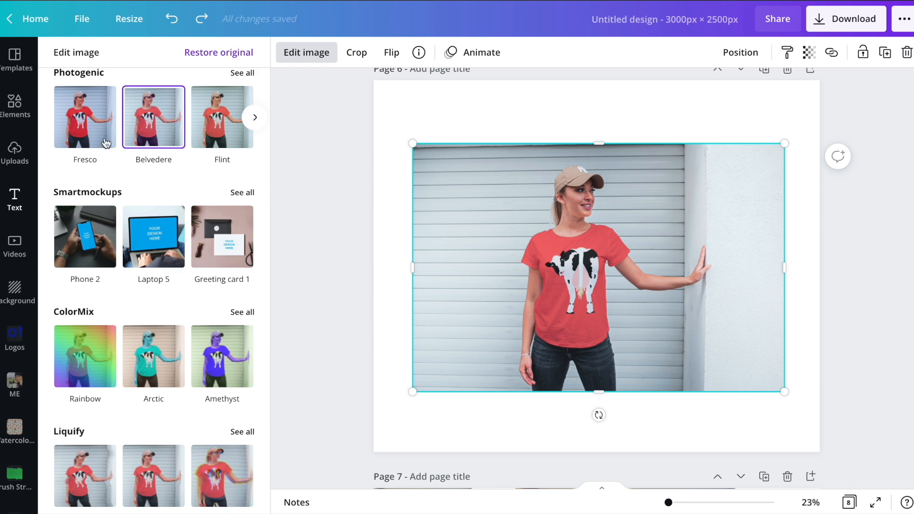
left_click(83, 119)
left_click(233, 124)
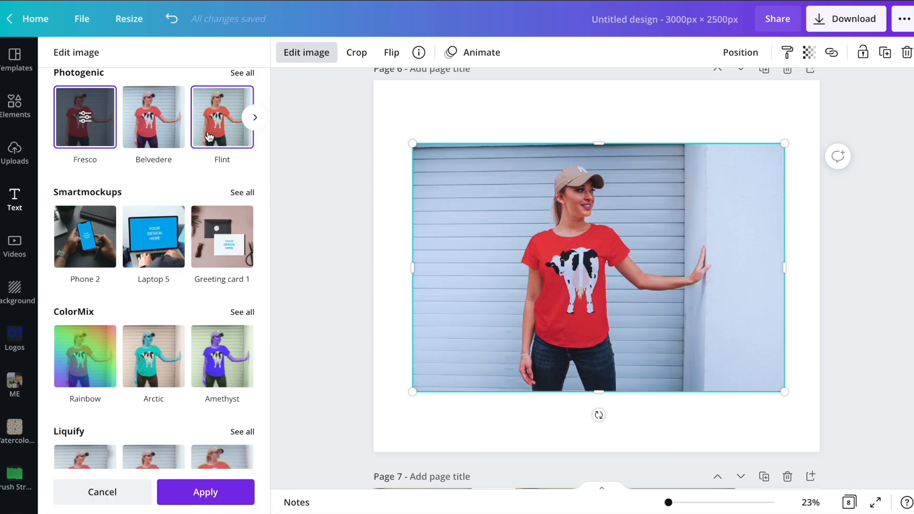
Try the warm Sandi Photogenic effect on the T-shirt mockup, then switch to the cool Tundra effect.
left_click(242, 73)
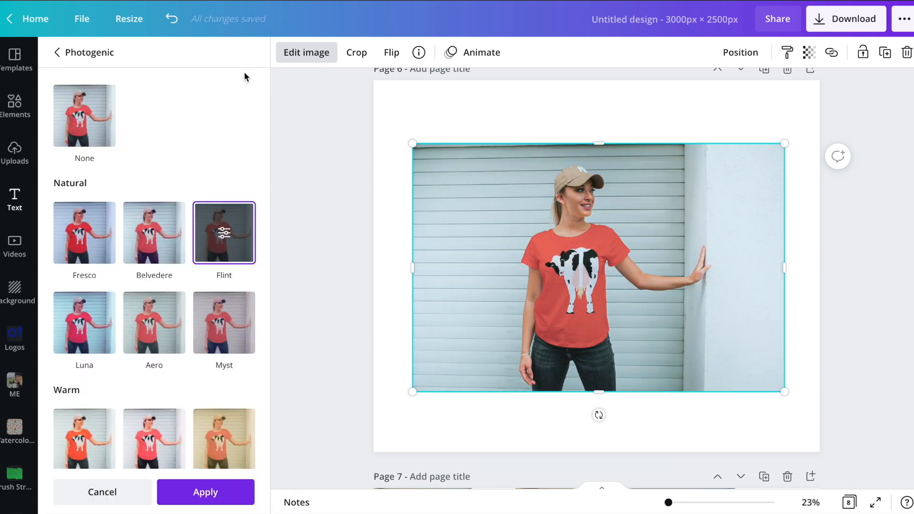
scroll(188, 310, "down", 3)
left_click(154, 363)
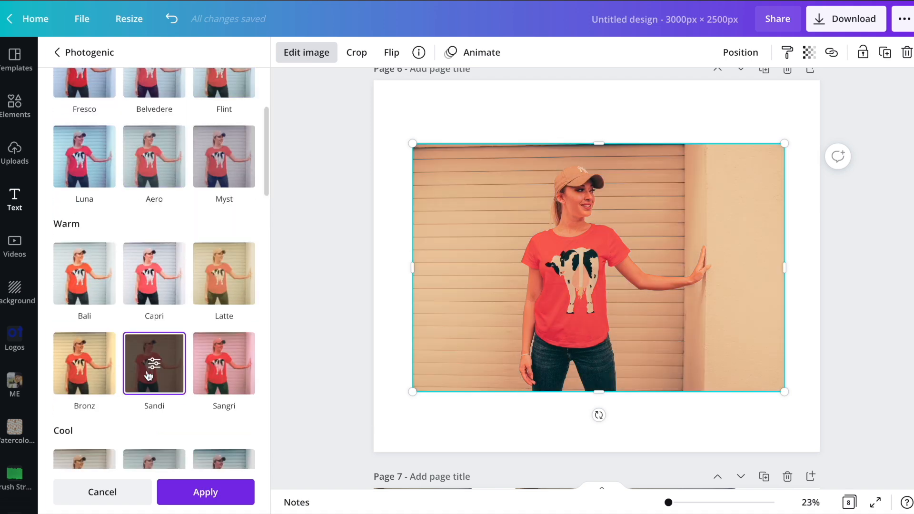
scroll(178, 237, "down", 5)
left_click(211, 248)
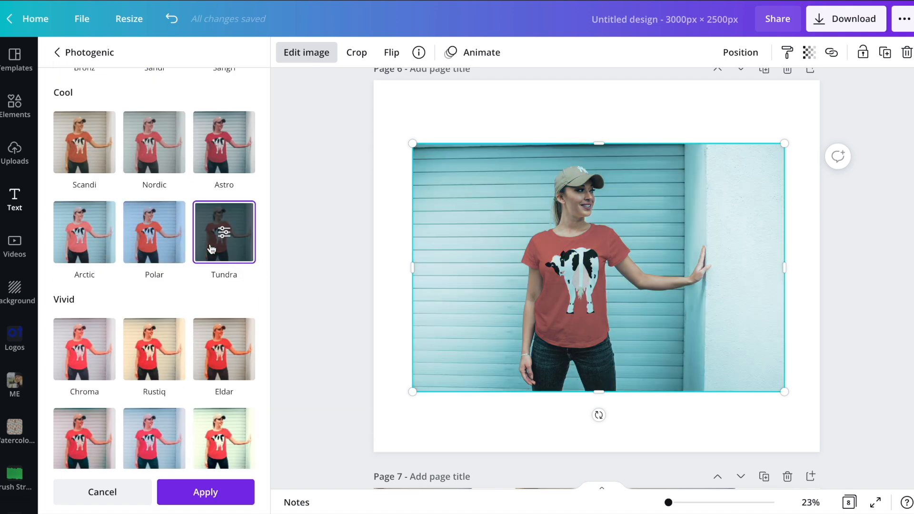
Finish the Tundra edit on the T-shirt image and open the full Smartmockups collection for it.
left_click(366, 205)
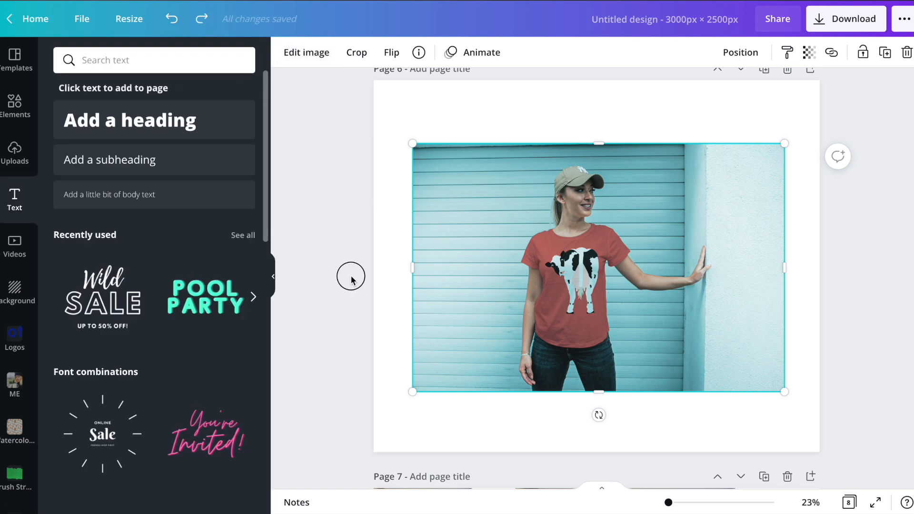
left_click(293, 56)
scroll(141, 175, "down", 10)
scroll(141, 170, "down", 2)
scroll(141, 170, "up", 8)
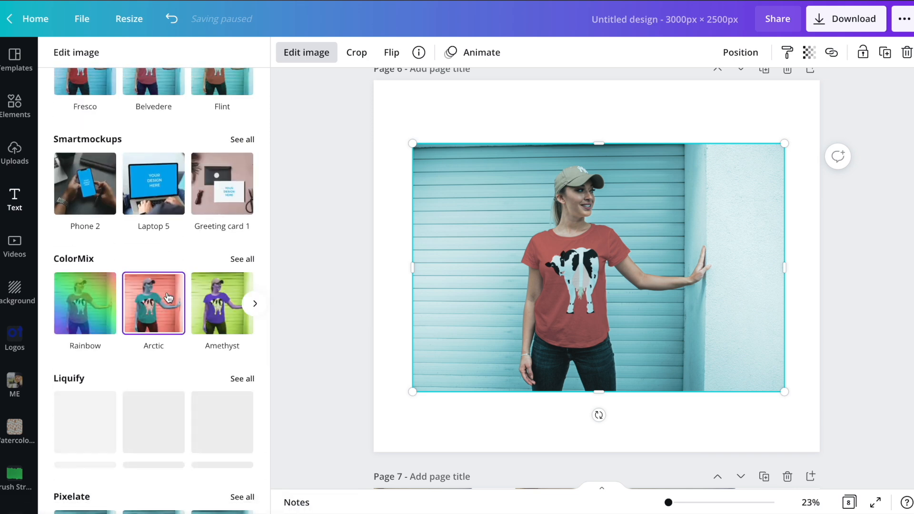
scroll(171, 281, "down", 3)
scroll(181, 262, "up", 4)
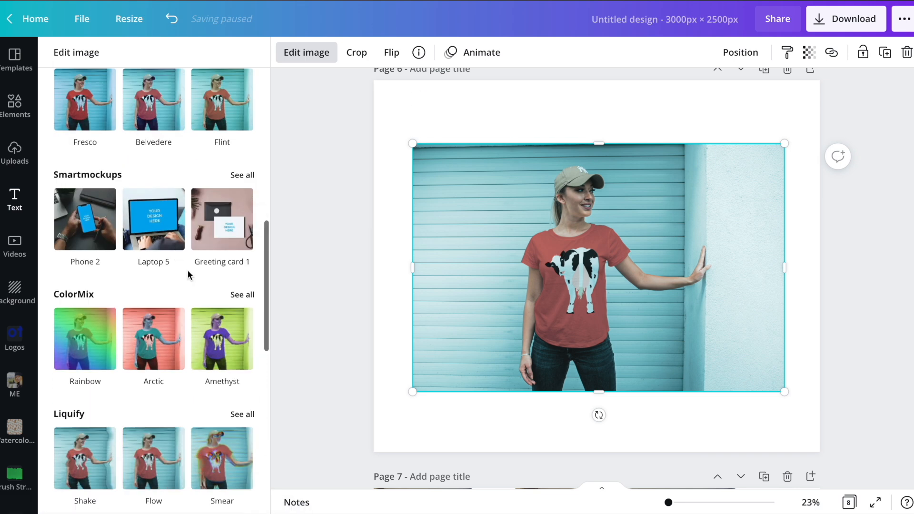
left_click(241, 175)
Examine the Smartmockups categories, from smartphones, computers and cards through frames, books and clothing to mugs.
scroll(201, 286, "down", 15)
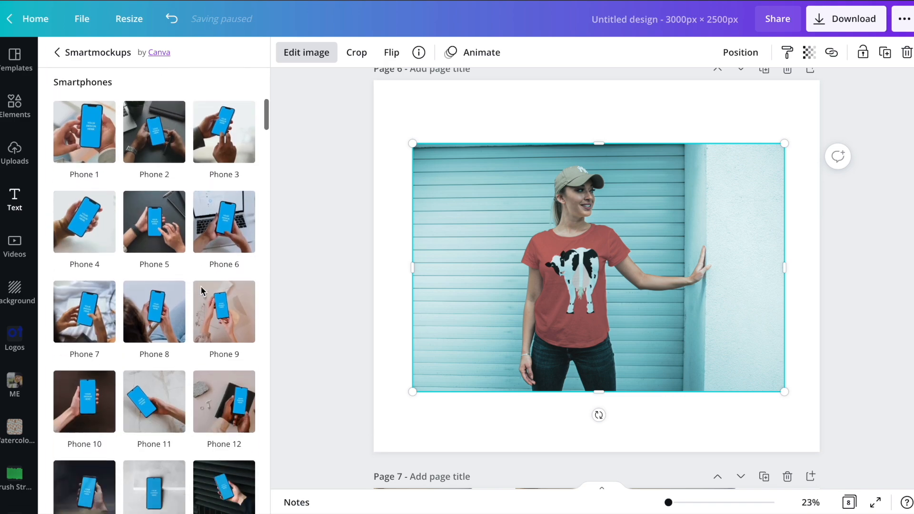
scroll(202, 292, "down", 20)
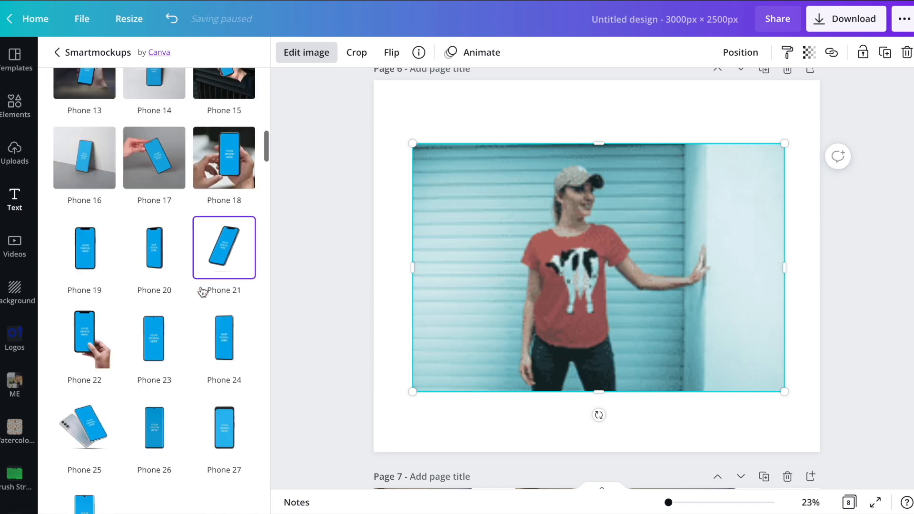
scroll(202, 292, "down", 1)
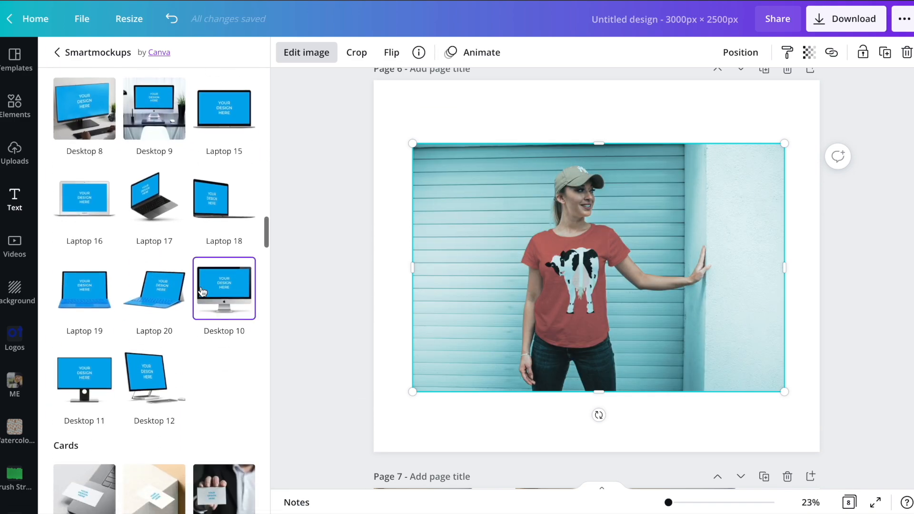
scroll(202, 292, "down", 7)
scroll(203, 292, "up", 7)
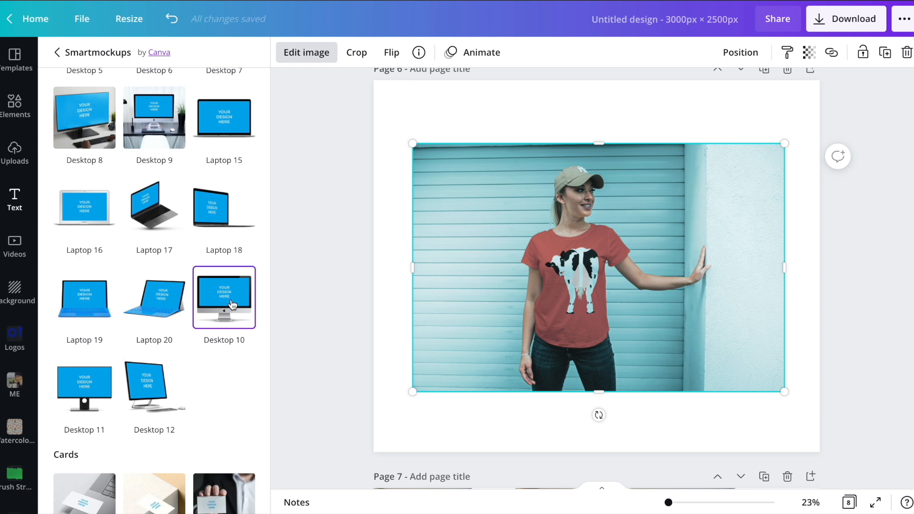
scroll(232, 305, "down", 20)
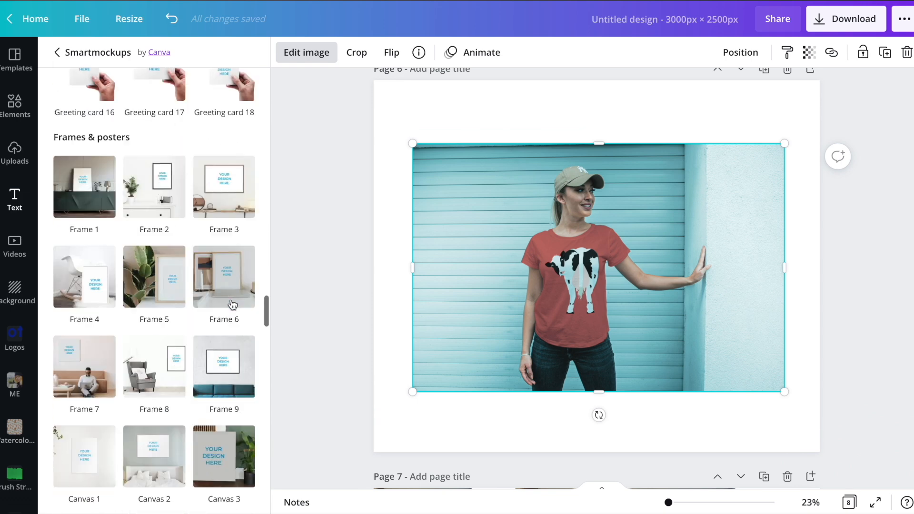
scroll(232, 305, "down", 15)
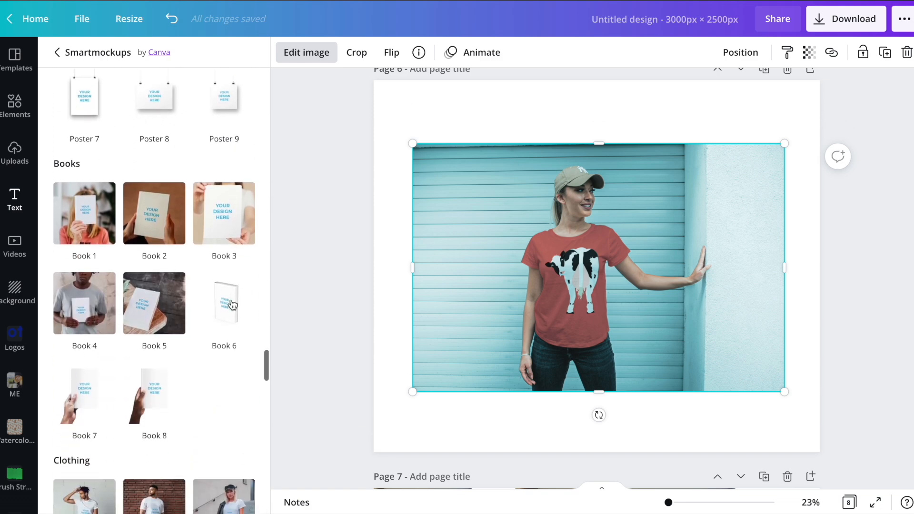
scroll(232, 303, "down", 15)
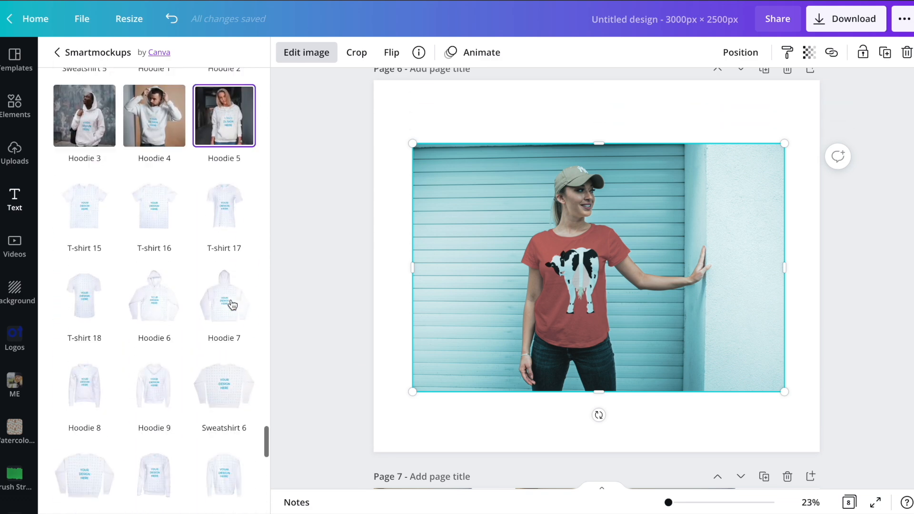
scroll(233, 305, "down", 2)
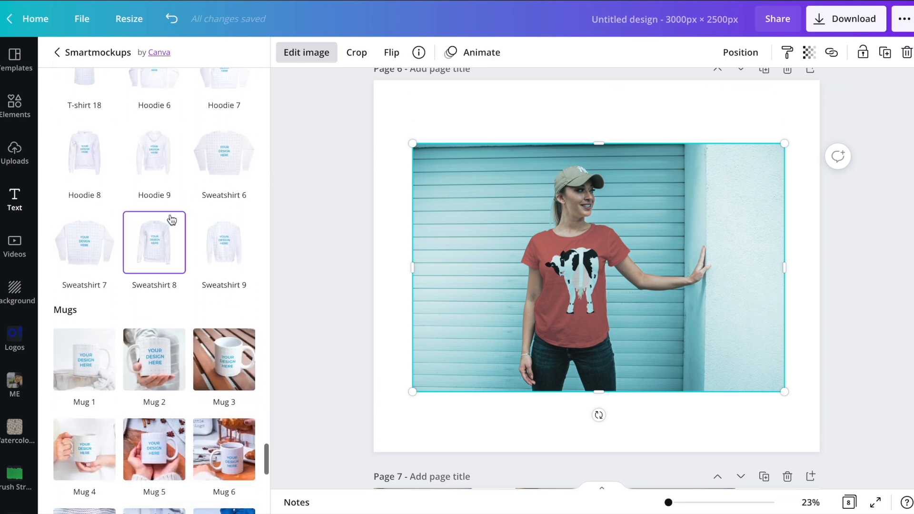
scroll(172, 220, "down", 10)
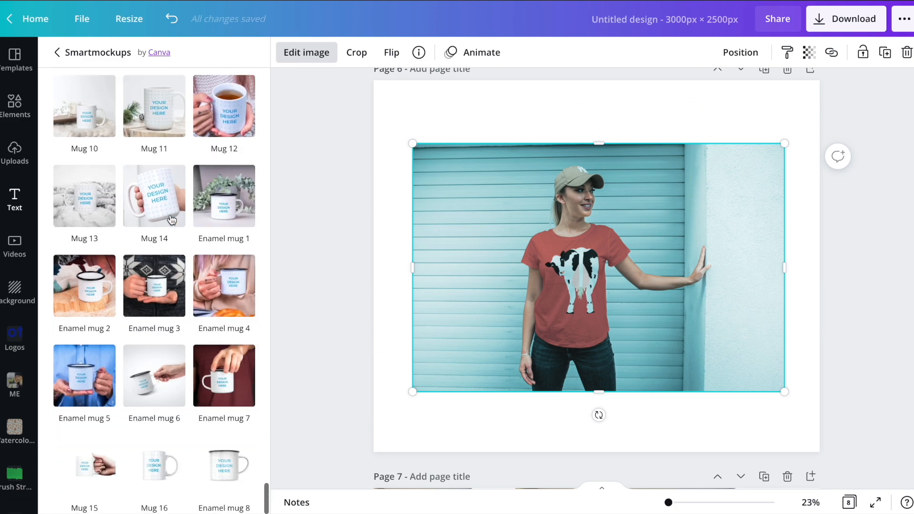
scroll(171, 220, "up", 20)
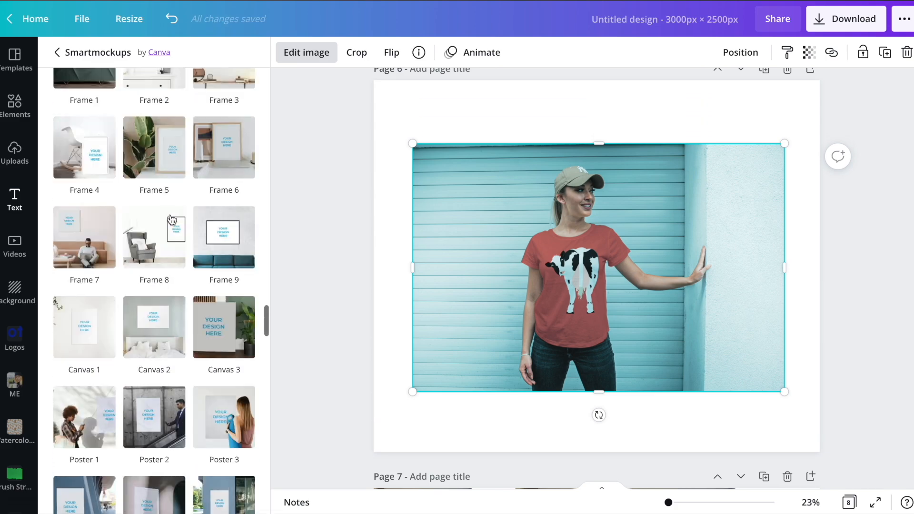
scroll(172, 219, "up", 15)
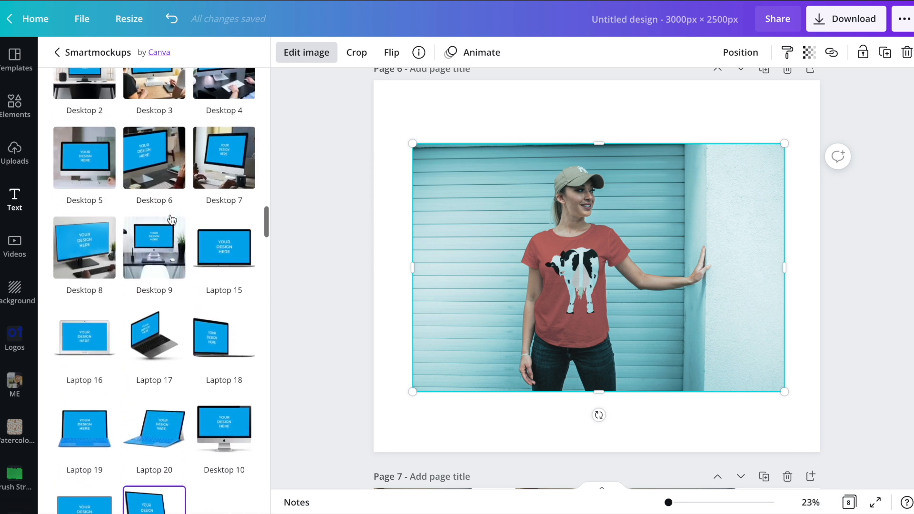
Place the T-shirt image in the Desktop 8 computer mockup and finish editing the image.
left_click(82, 257)
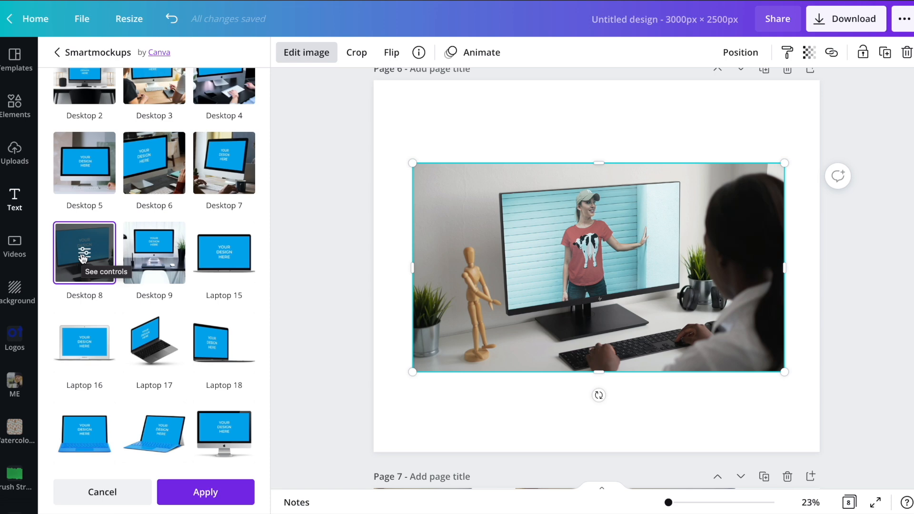
scroll(82, 258, "down", 10)
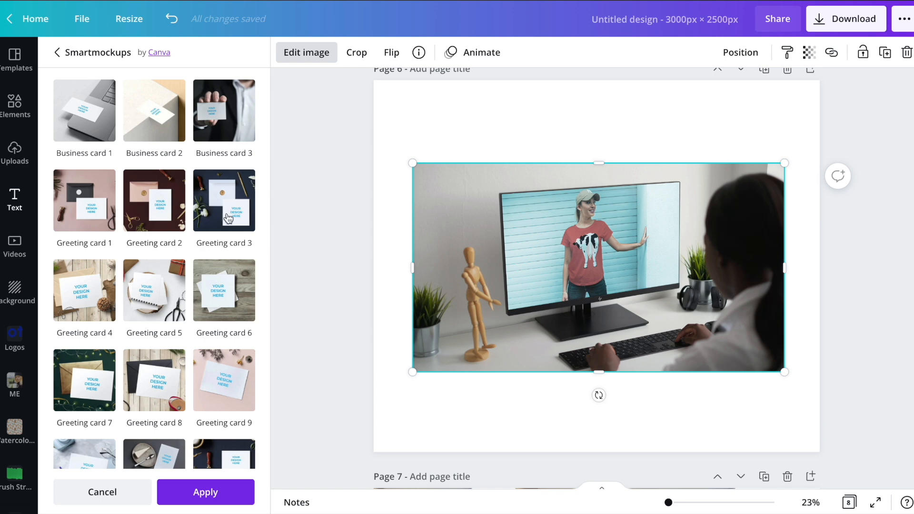
left_click(347, 249)
left_click(351, 254)
left_click(548, 237)
Put the desktop computer image into the Greeting card 1 Smartmockup.
left_click(296, 55)
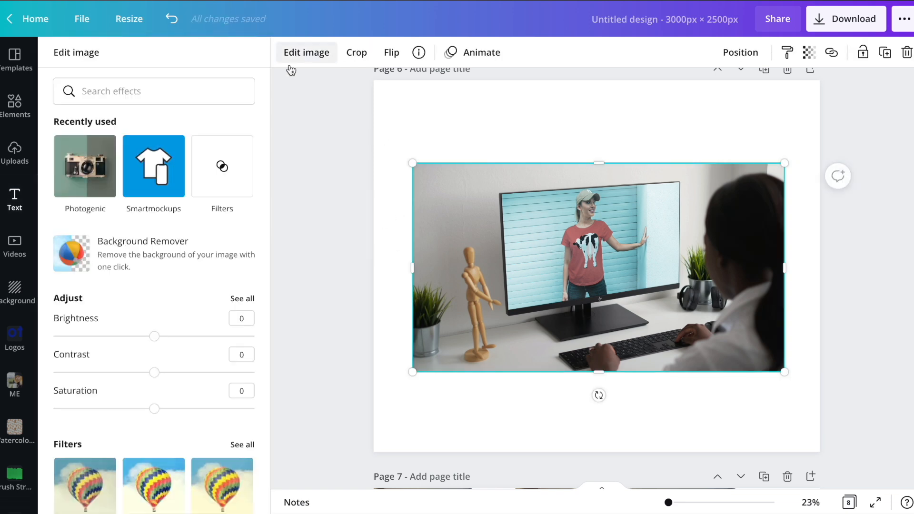
left_click(157, 176)
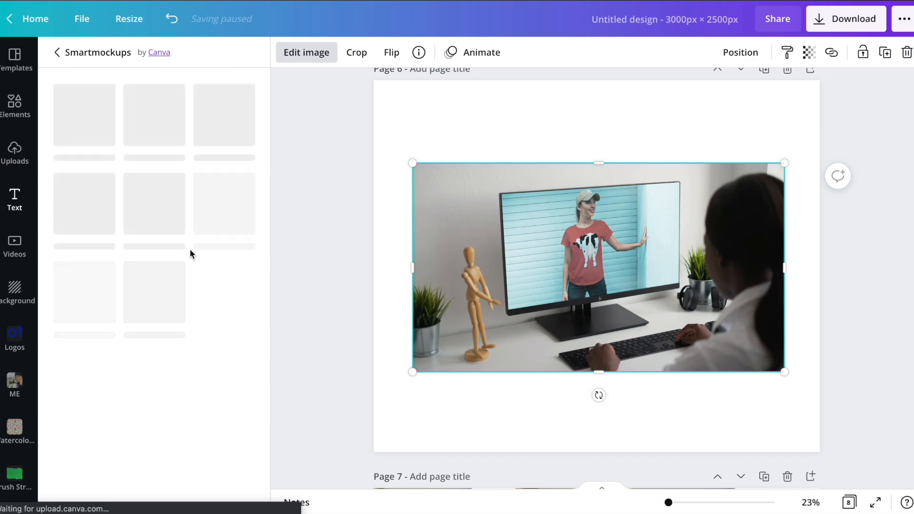
scroll(190, 249, "down", 6)
scroll(190, 249, "down", 20)
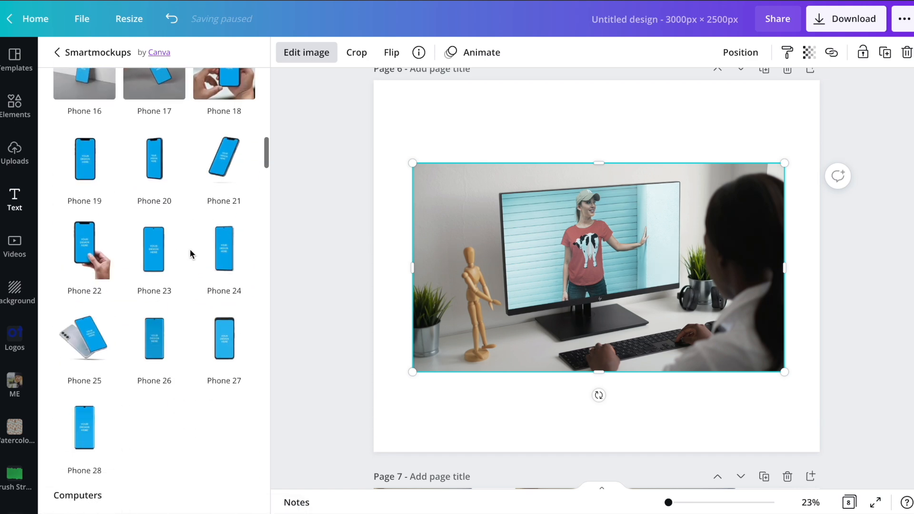
scroll(190, 249, "down", 7)
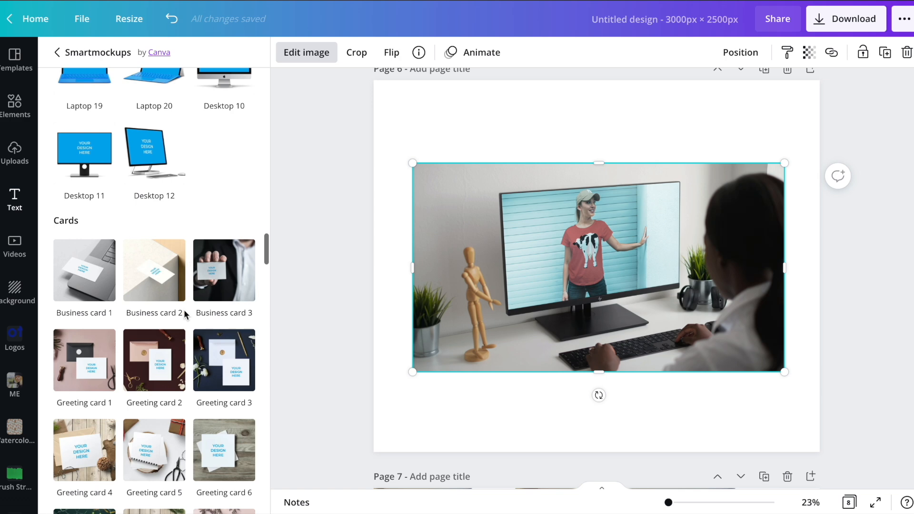
left_click(98, 164)
scroll(98, 161, "up", 3)
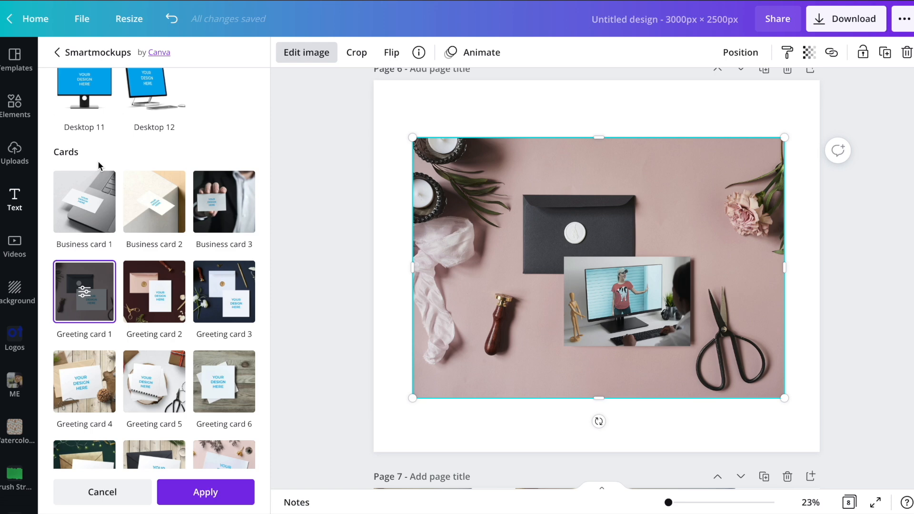
Browse the remaining clothing and mug mockups, then delete the greeting card mockup image from page 6.
scroll(162, 288, "down", 10)
scroll(163, 289, "down", 15)
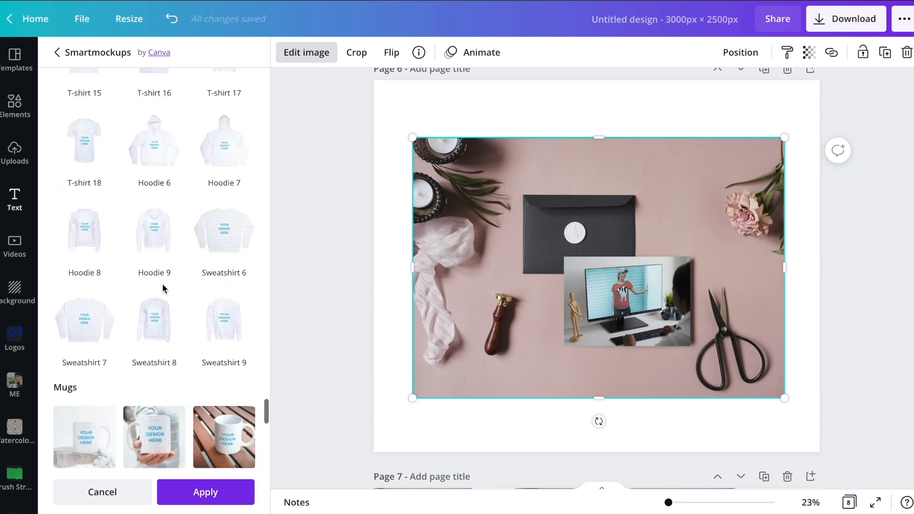
scroll(163, 288, "up", 10)
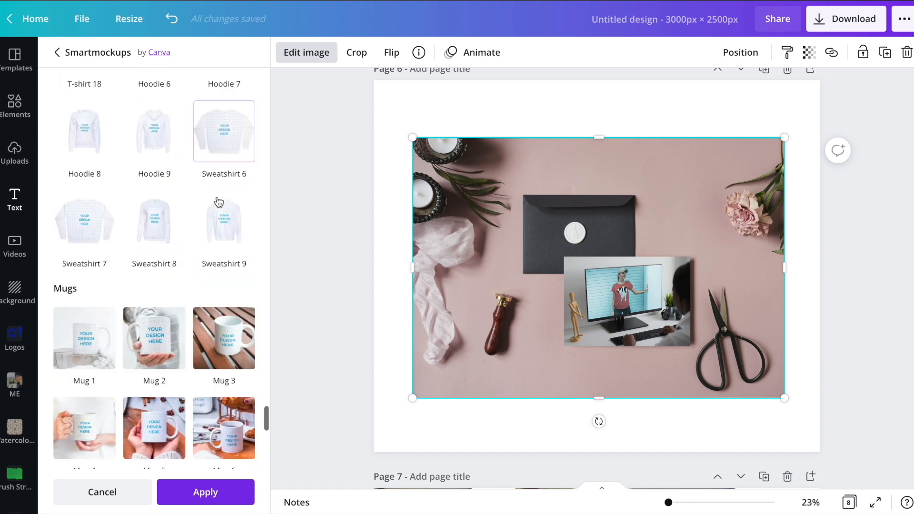
key("Delete")
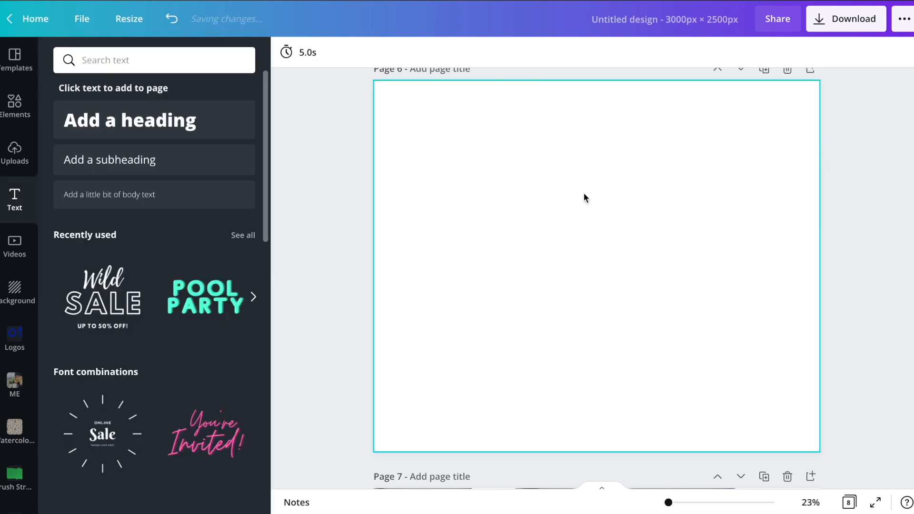
Add the uploaded pink and yellow brush-stroke pattern to page 6, enlarge it to nearly fill the page and center it.
left_click(13, 159)
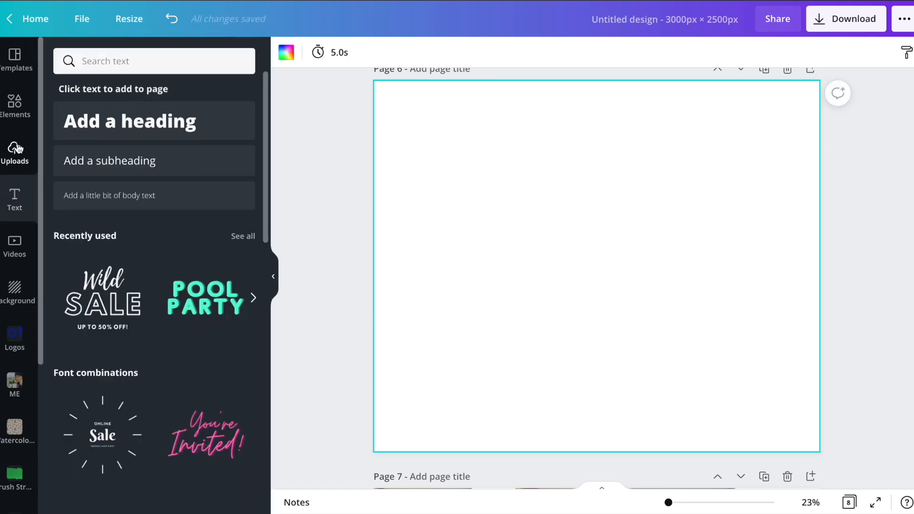
scroll(86, 265, "down", 1)
left_click(87, 264)
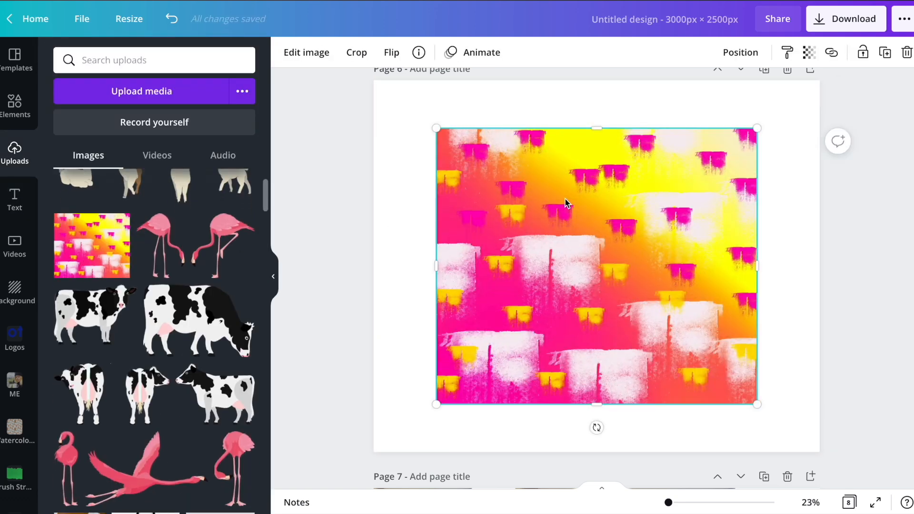
left_click_drag(446, 127, 374, 85)
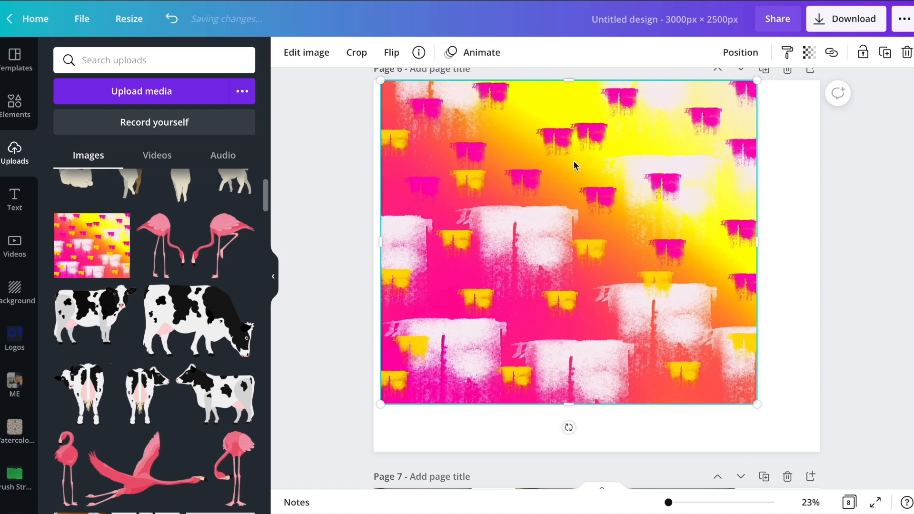
left_click_drag(754, 407, 794, 431)
left_click_drag(659, 316, 669, 328)
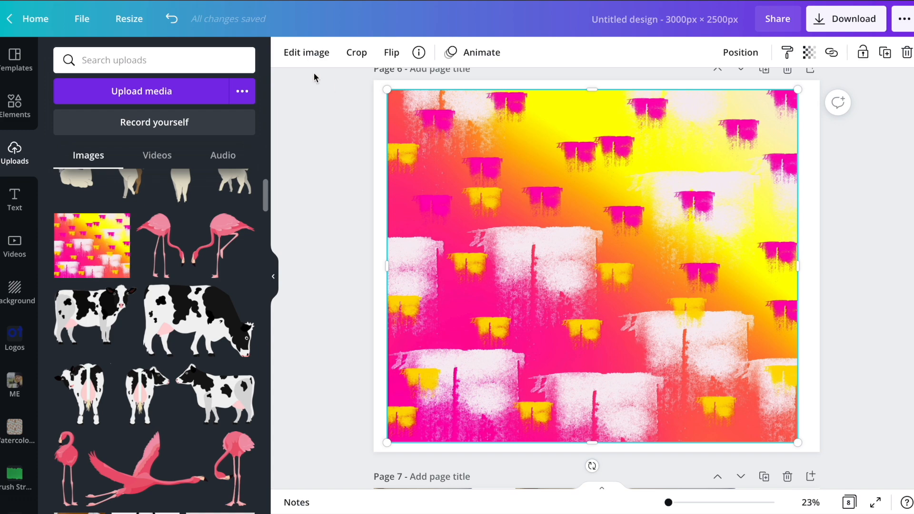
Apply the Hoodie 8 Smartmockup to the brush-stroke pattern image.
left_click(303, 54)
left_click(82, 160)
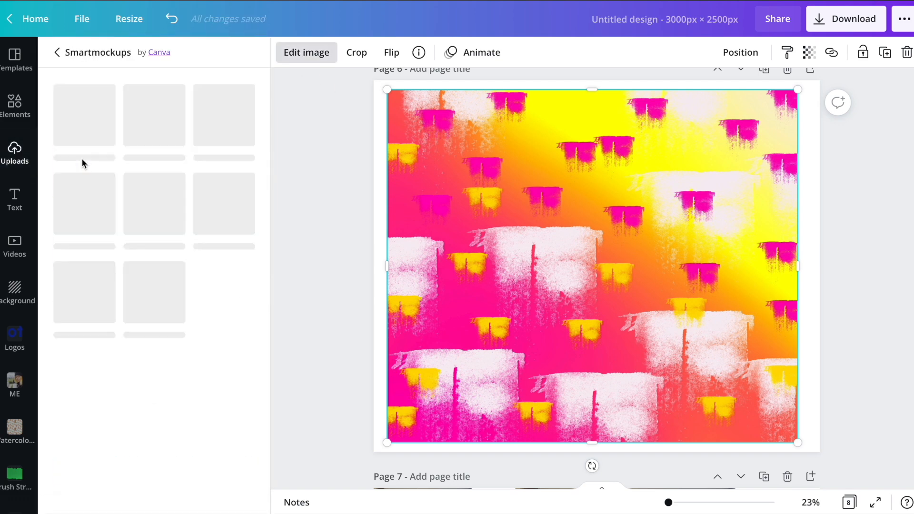
scroll(173, 285, "down", 20)
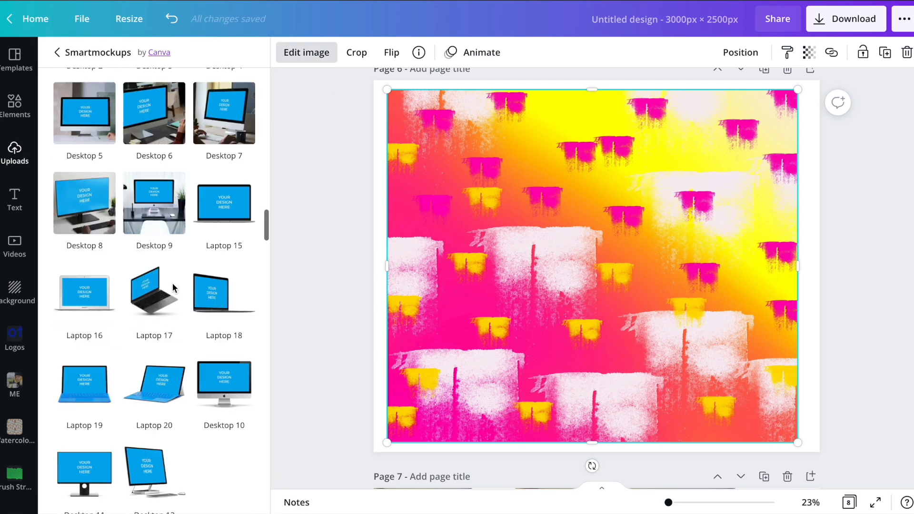
scroll(172, 288, "down", 5)
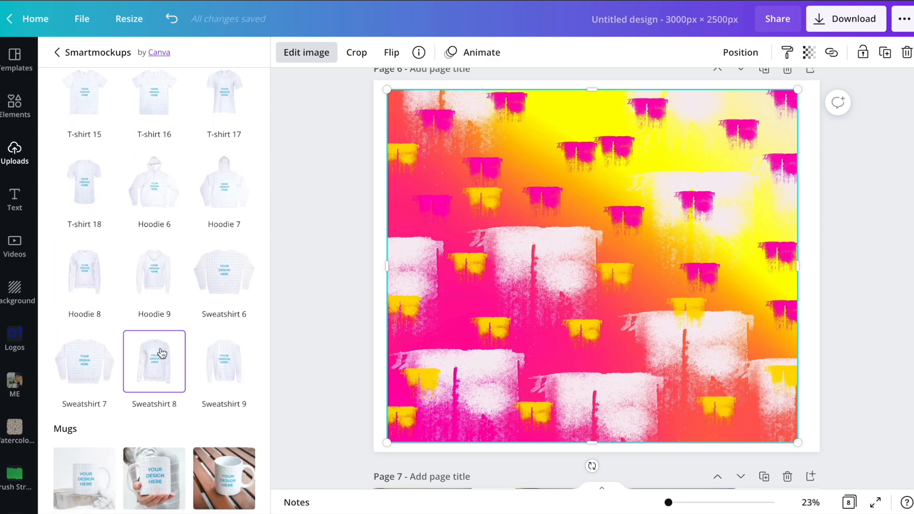
left_click(94, 297)
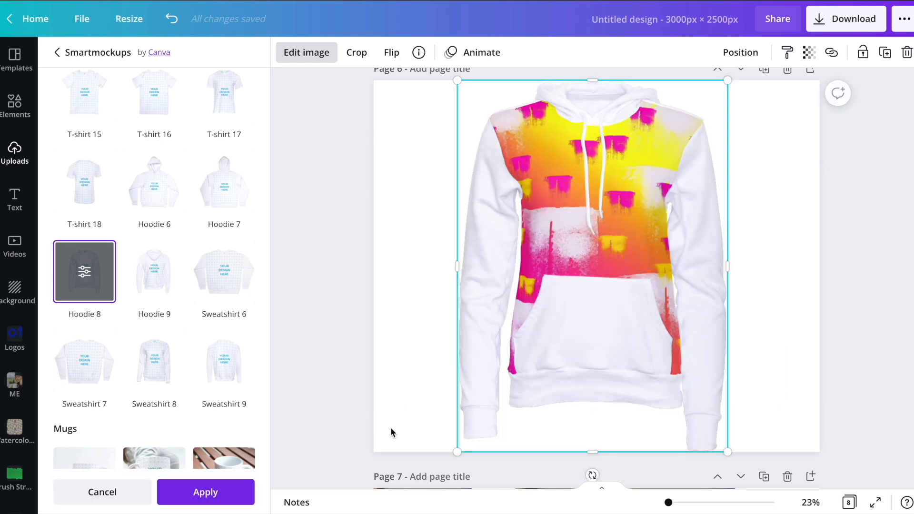
Review the Hoodie 8 mockup's crop options and set its object color to black.
left_click(84, 272)
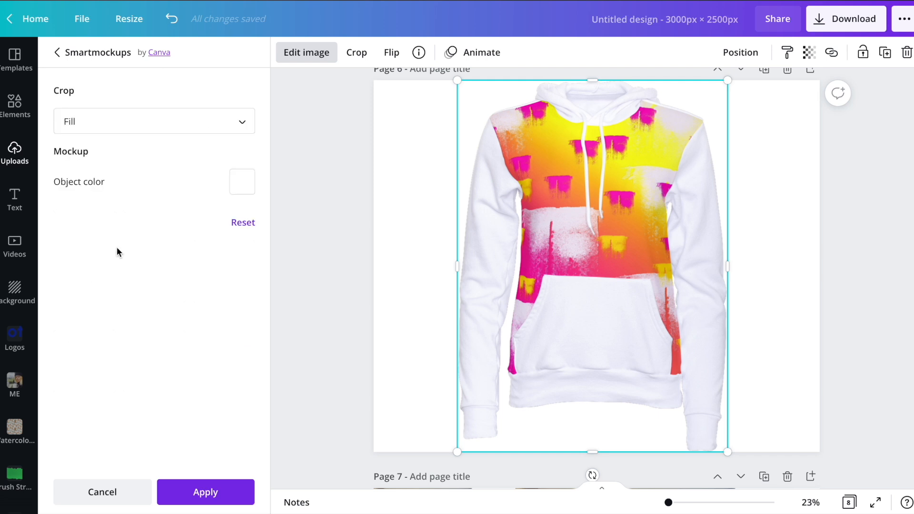
left_click(202, 125)
left_click(143, 253)
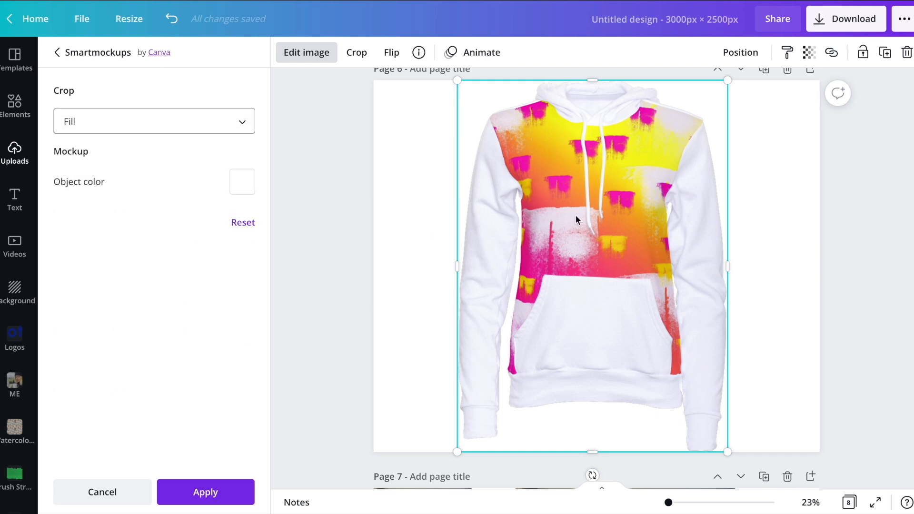
left_click(245, 184)
left_click(252, 299)
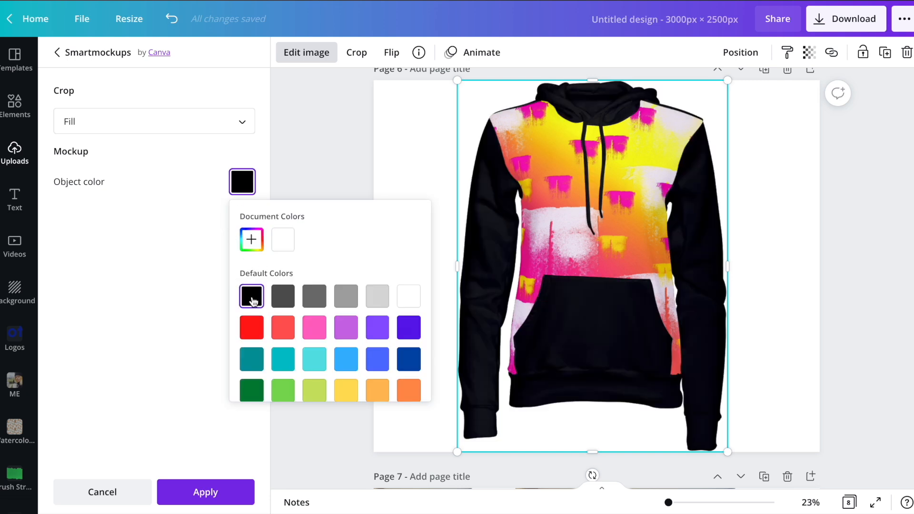
Try pink for the Hoodie 8 mockup's object color, then set it to the custom olive-yellow #CFC569.
left_click(315, 327)
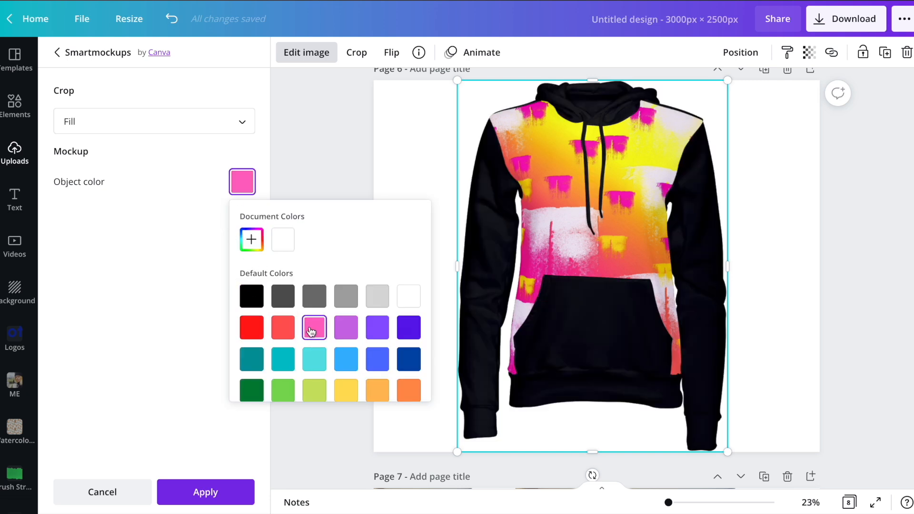
left_click(251, 240)
left_click_drag(295, 296, 301, 270)
left_click_drag(285, 351, 276, 349)
left_click(331, 282)
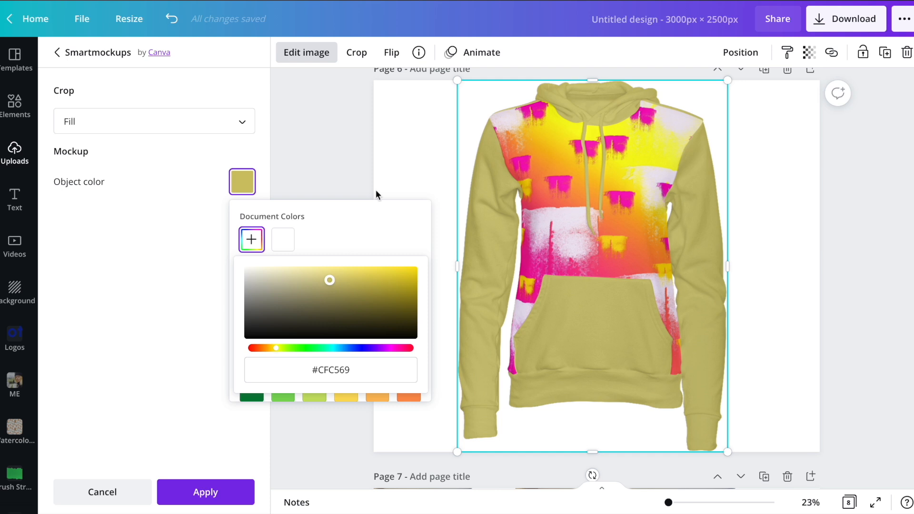
left_click(410, 128)
left_click(409, 128)
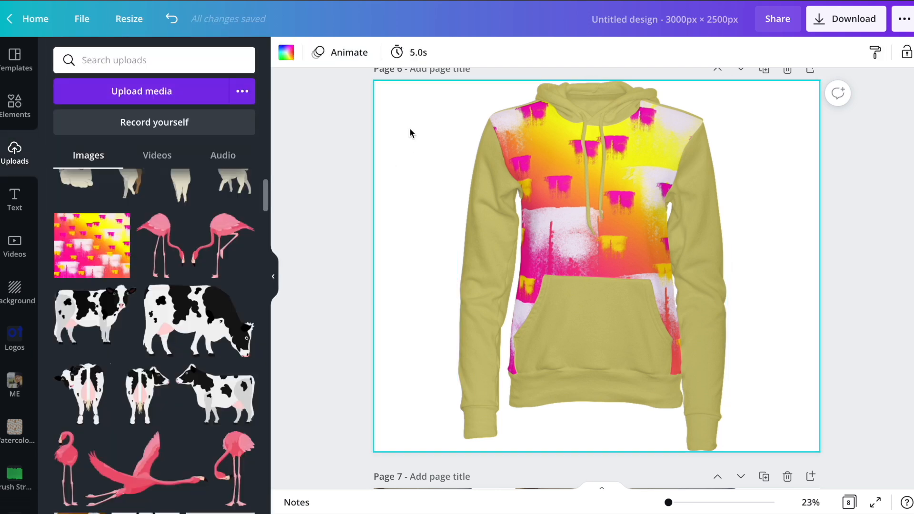
Shrink the front-view hoodie mockup to about four fifths of its size and move it to the left half of page 6.
left_click(724, 443)
left_click_drag(729, 447, 670, 373)
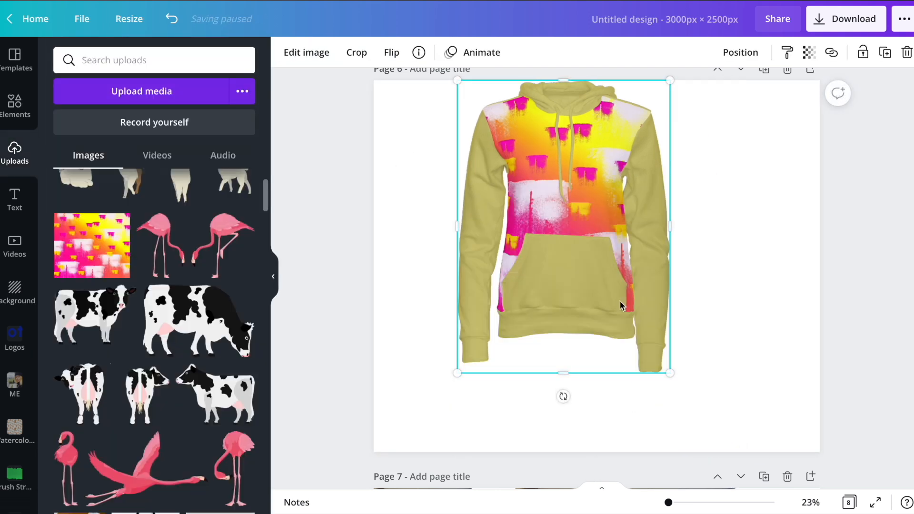
left_click_drag(595, 176, 534, 212)
left_click(703, 228)
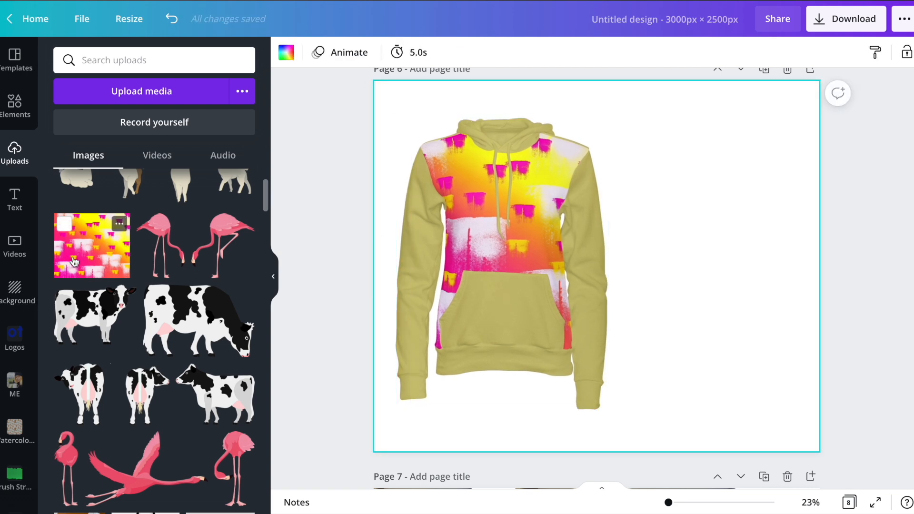
Add the uploaded pink and yellow brush-stroke pattern to page 6 again and apply the Hoodie 9 Smartmockup to it.
left_click(84, 257)
left_click(306, 52)
scroll(143, 245, "down", 1)
left_click(84, 152)
scroll(158, 279, "down", 20)
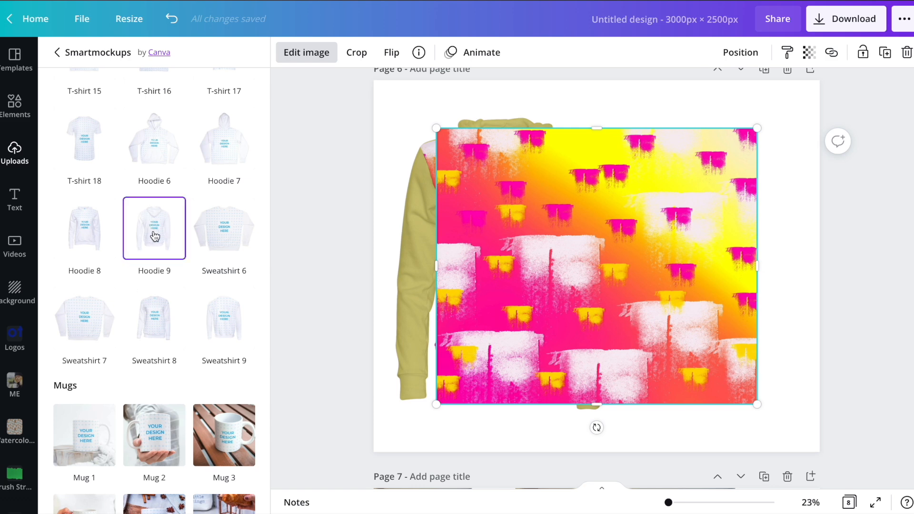
left_click(155, 235)
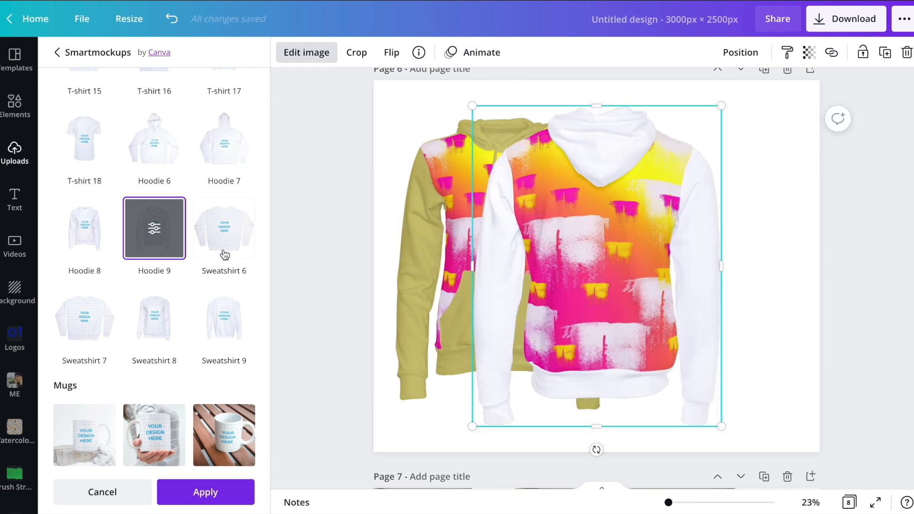
Set the Hoodie 9 mockup's object color to the custom shade #D1C26E to match the front-view hoodie.
left_click(154, 228)
left_click(244, 189)
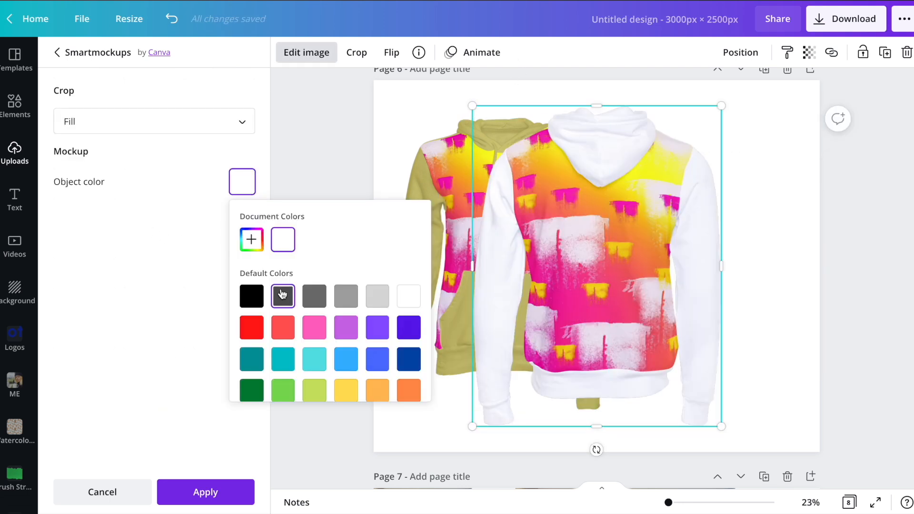
scroll(406, 256, "down", 1)
left_click(251, 224)
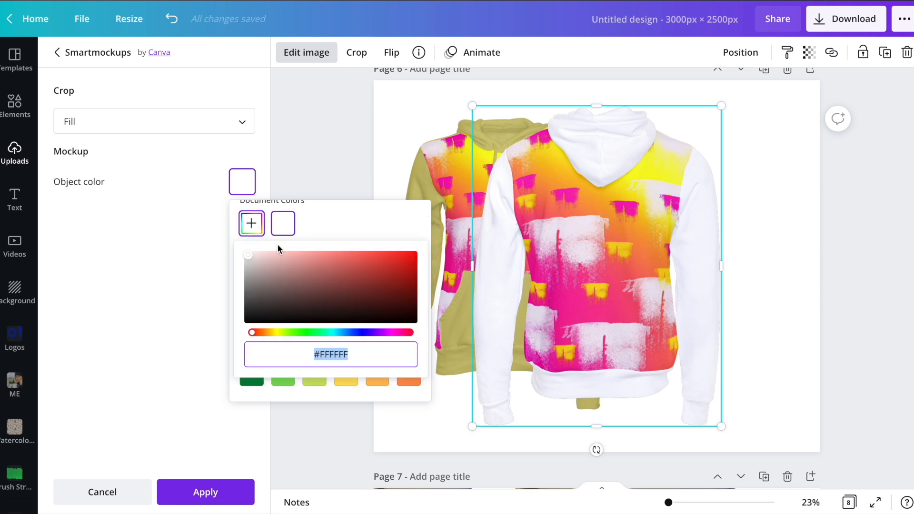
mouse_move(284, 280)
left_mouse_down()
mouse_move(348, 241)
mouse_move(337, 263)
left_mouse_up()
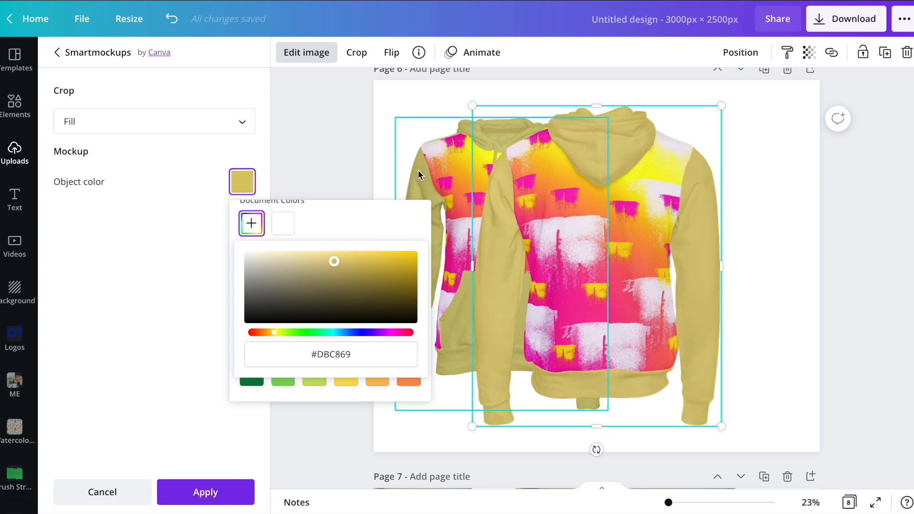
left_click_drag(333, 264, 327, 264)
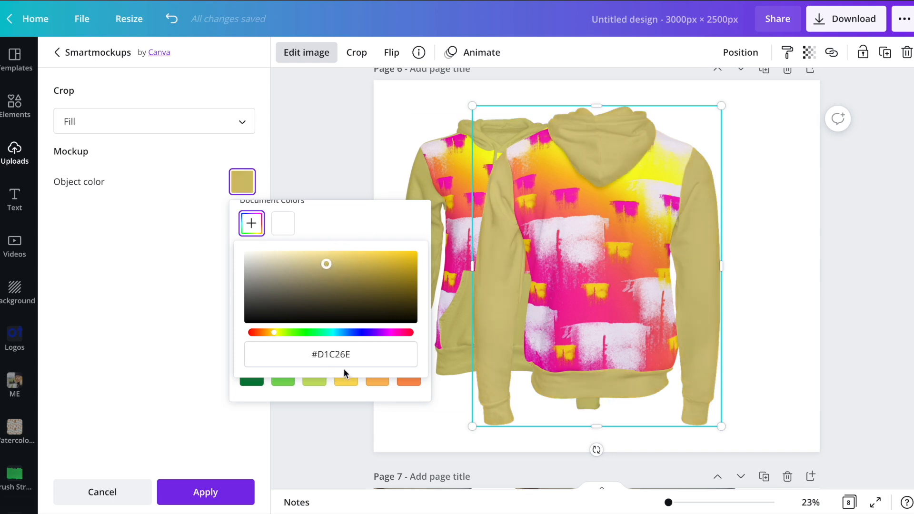
left_click(334, 140)
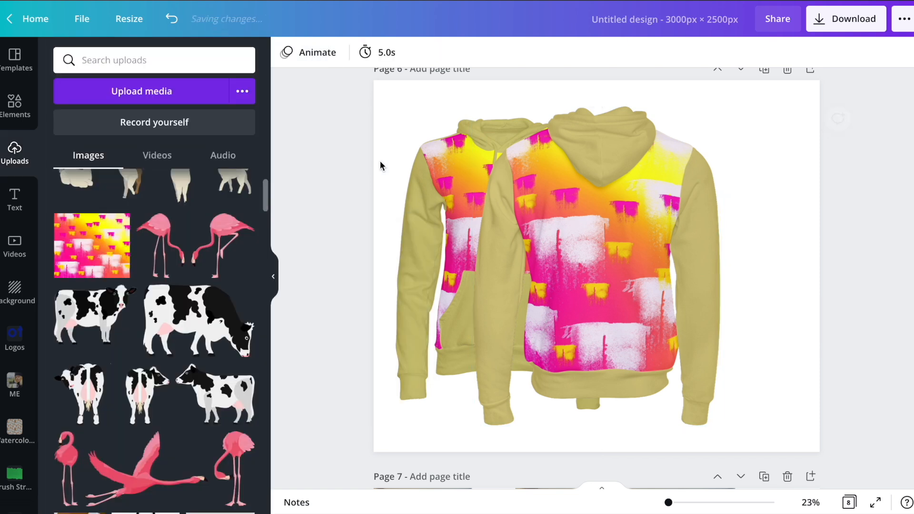
Shrink the back-view hoodie mockup to about half its size and place it in the upper right area of page 6.
left_click(521, 309)
left_click_drag(472, 426, 611, 299)
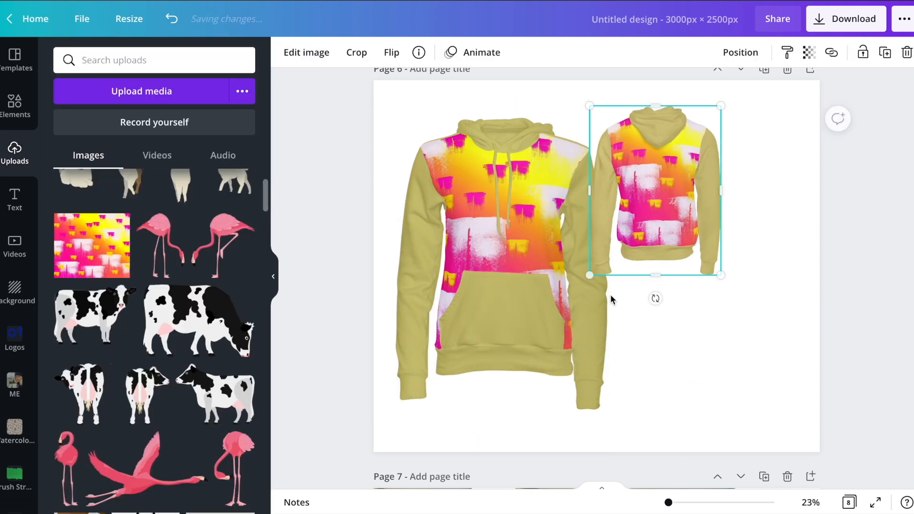
left_click_drag(669, 213, 730, 204)
left_click(556, 244)
left_click(673, 322)
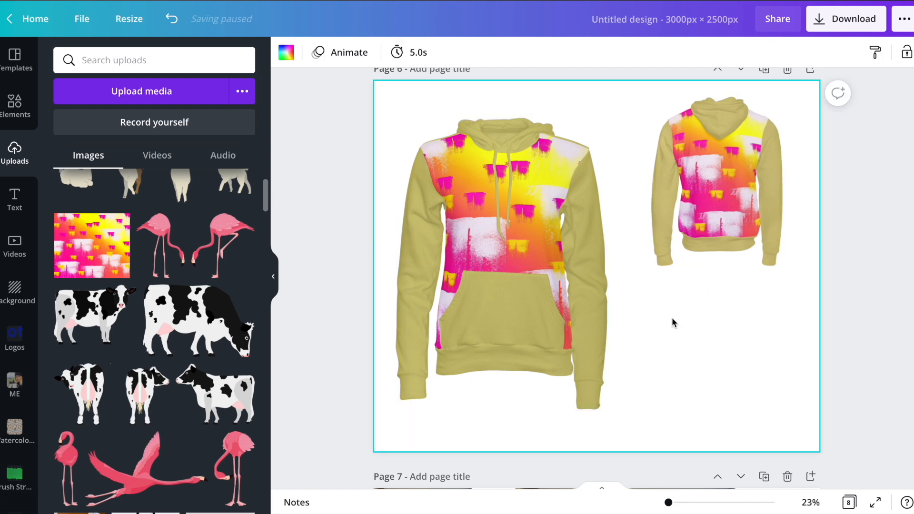
Browse the image effects for the large portrait on page 7 and apply the ColorMix Rainbow preset to it.
scroll(674, 322, "down", 7)
left_click(675, 321)
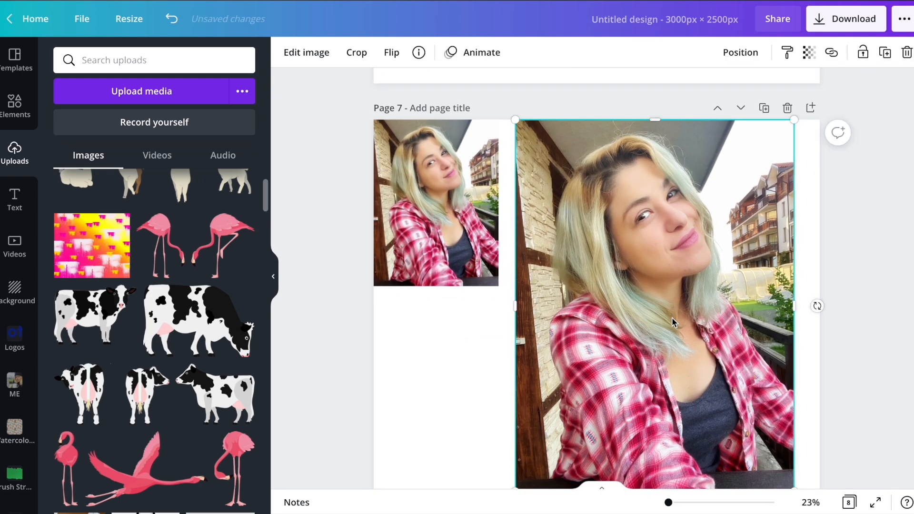
left_click(304, 52)
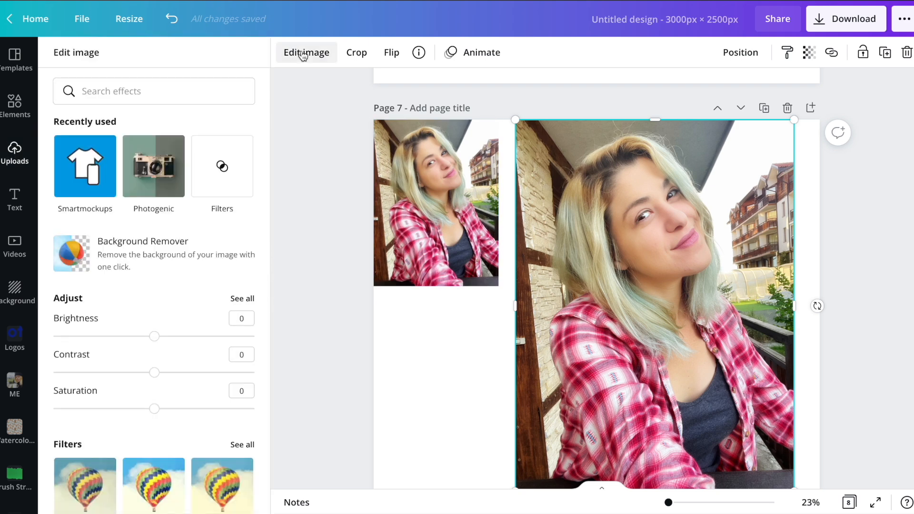
scroll(158, 293, "down", 3)
scroll(158, 293, "down", 6)
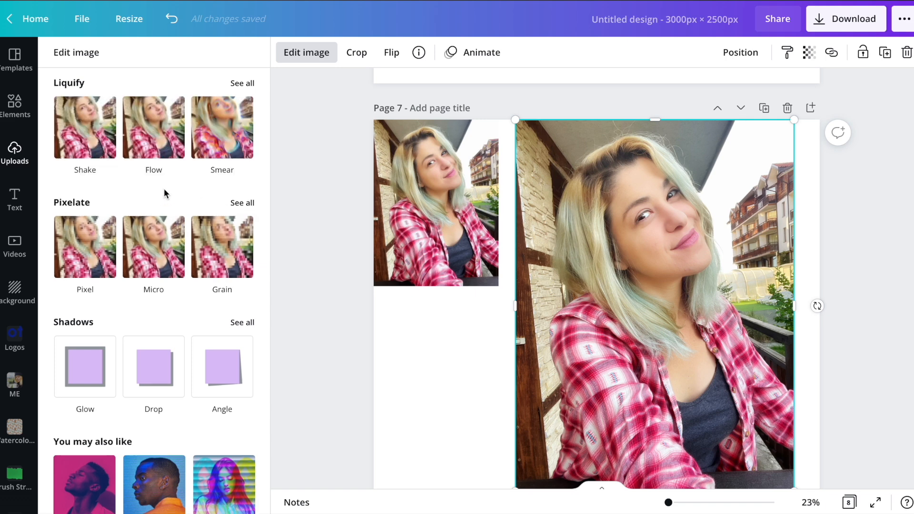
scroll(163, 188, "up", 2)
scroll(164, 188, "up", 5)
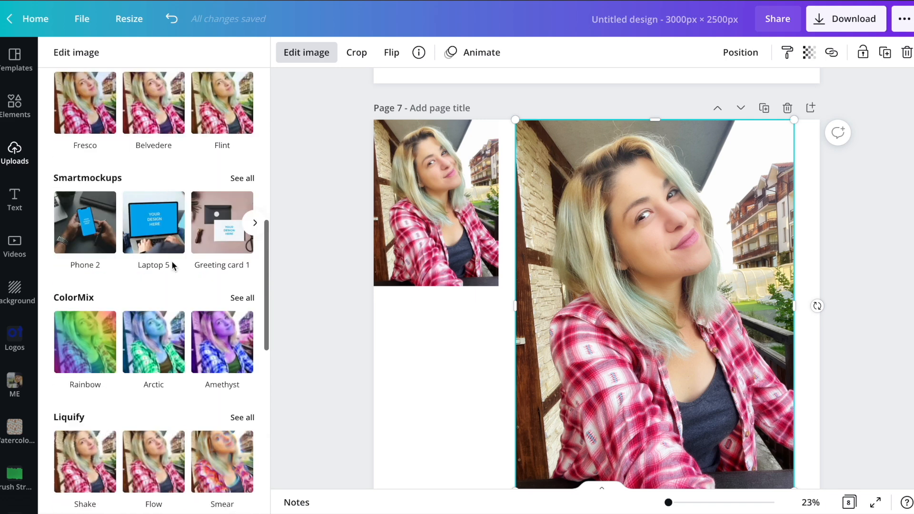
scroll(173, 265, "down", 2)
scroll(173, 266, "down", 1)
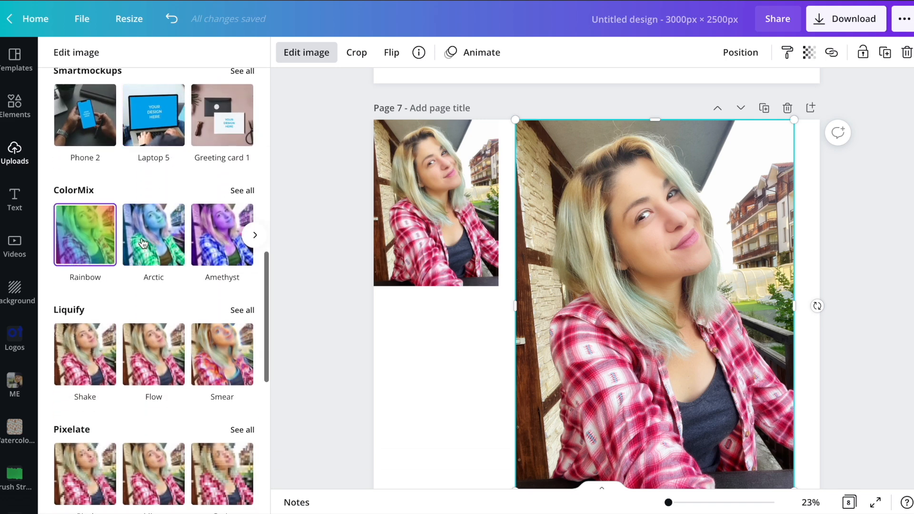
left_click(76, 236)
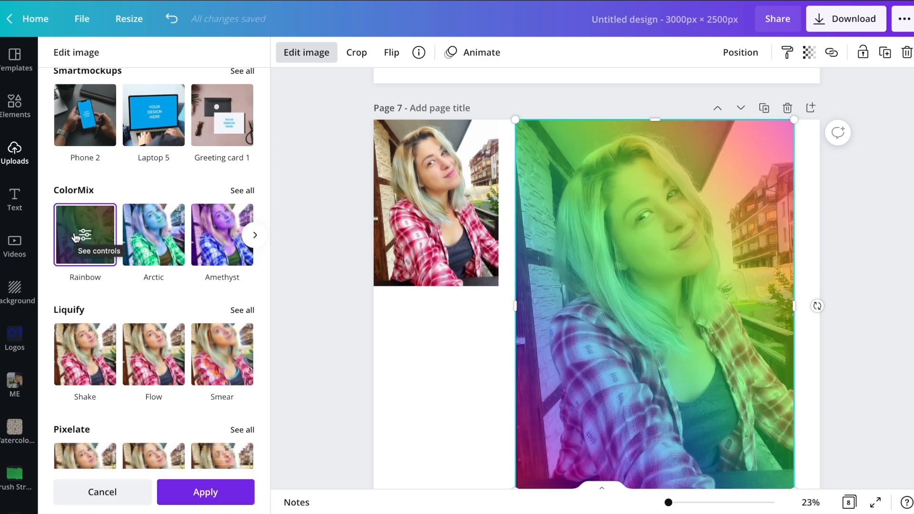
Compare the ColorMix presets Arctic, Amethyst, Marmalade, Marine, Sangria and Glow on the large portrait, and end on Parakeet.
left_click(244, 194)
left_click(217, 123)
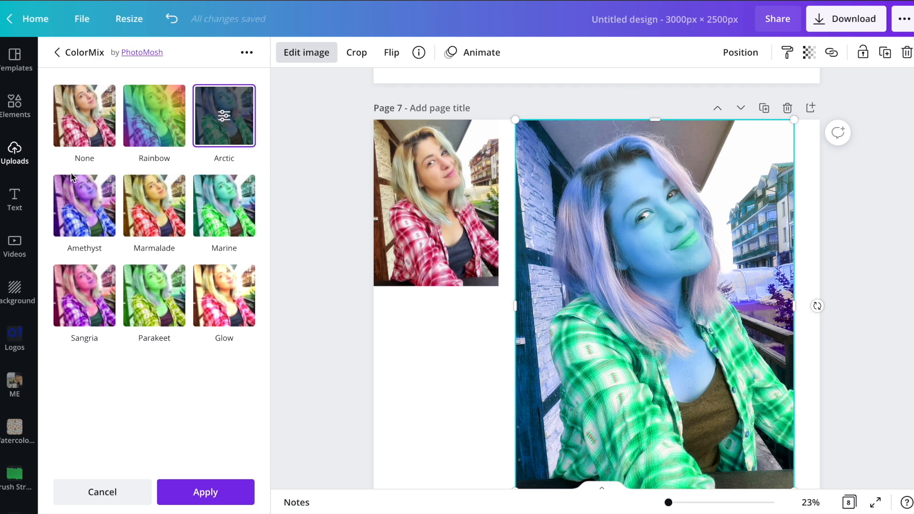
left_click(91, 215)
left_click(164, 218)
left_click(222, 219)
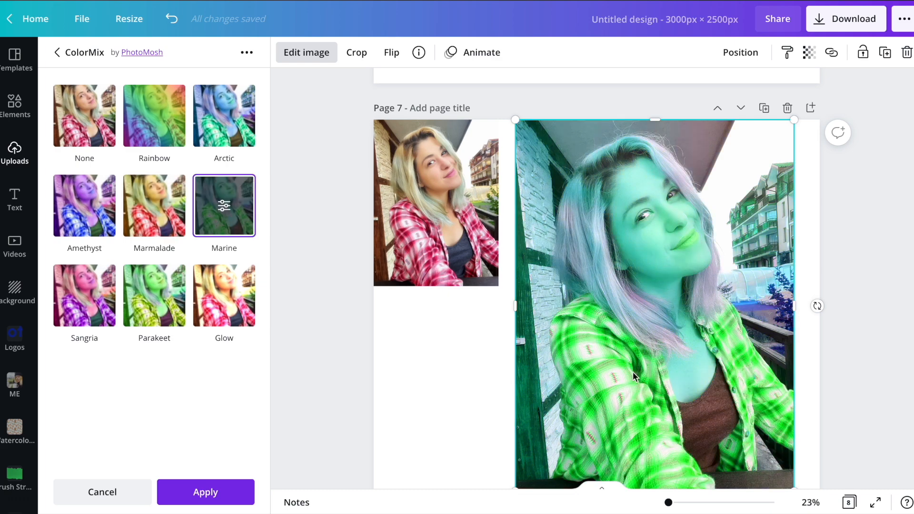
left_click(150, 294)
left_click(93, 294)
left_click(220, 284)
left_click(143, 307)
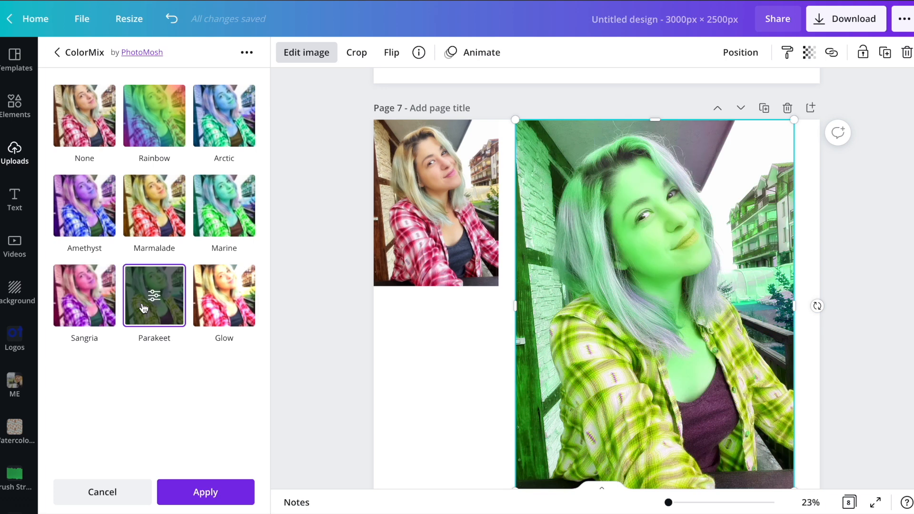
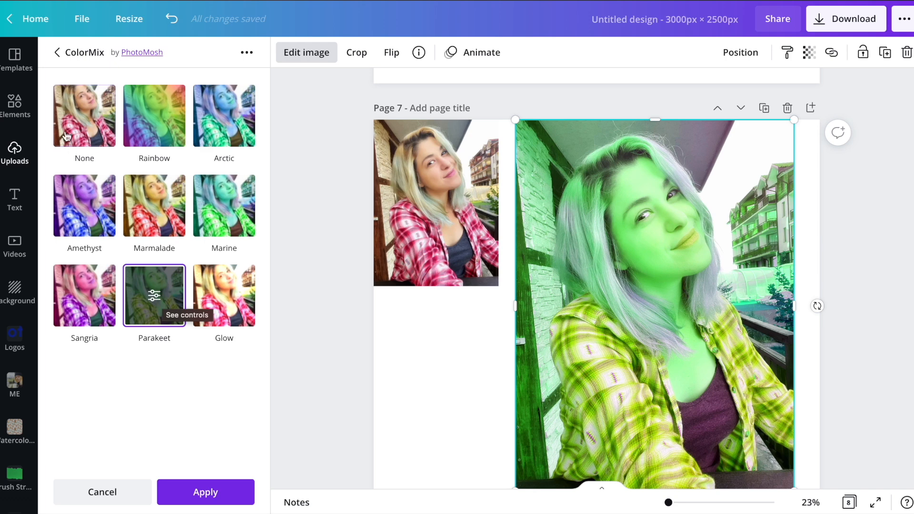
Leave the ColorMix effects and duplicate page 8 twice, keeping both portraits on each copy.
left_click(425, 380)
scroll(424, 381, "down", 1)
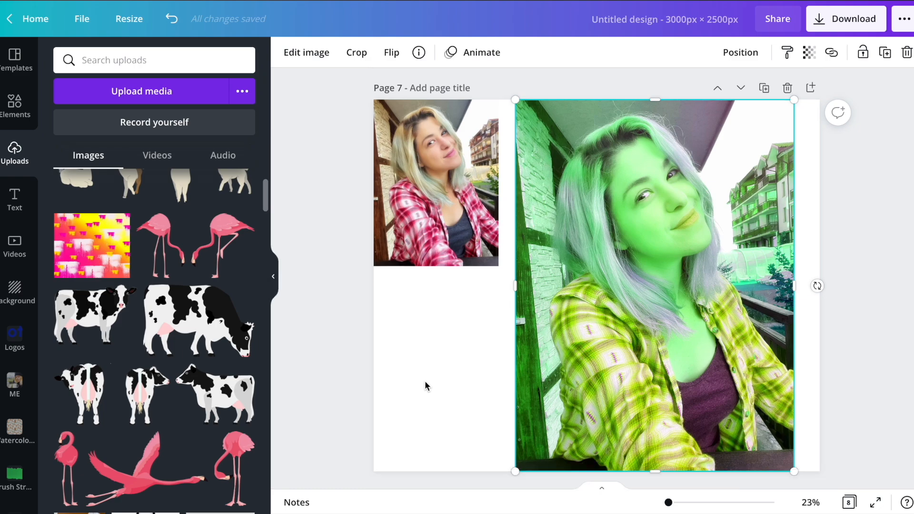
scroll(429, 379, "down", 5)
scroll(741, 76, "up", 2)
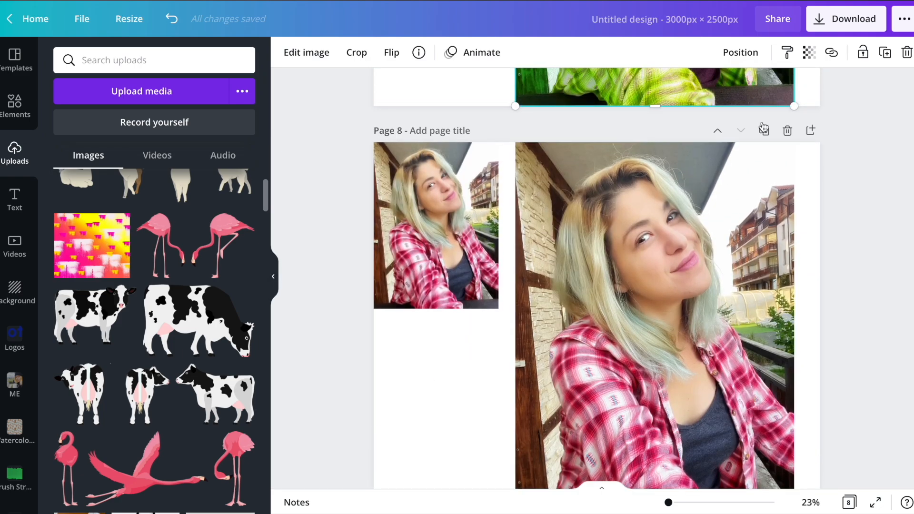
left_click(764, 130)
left_click(764, 130)
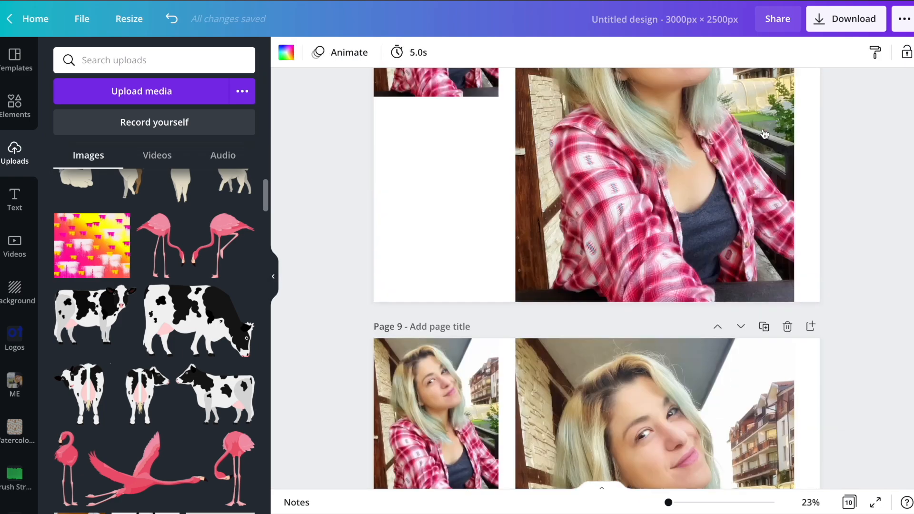
Bring up all Liquify effects for the large portrait on page 8 and apply the Shake preset.
scroll(675, 229, "up", 3)
left_click(676, 228)
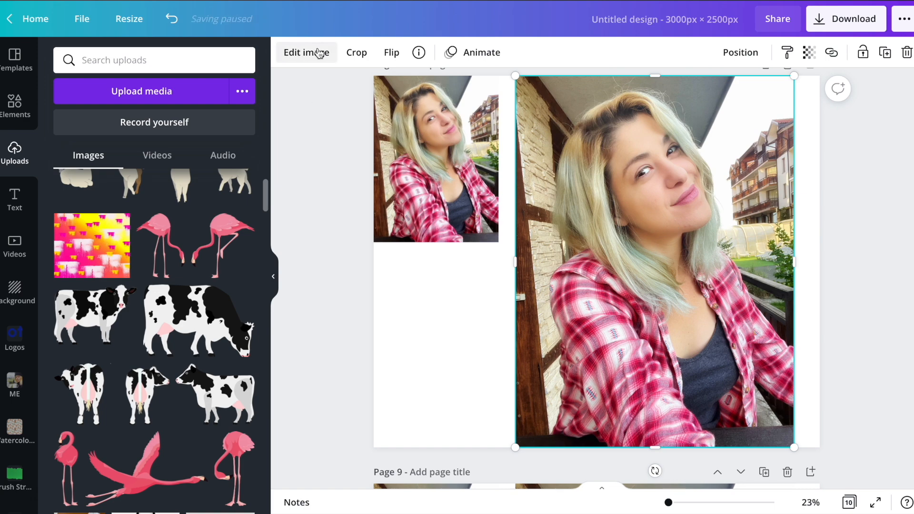
left_click(319, 52)
scroll(195, 241, "down", 10)
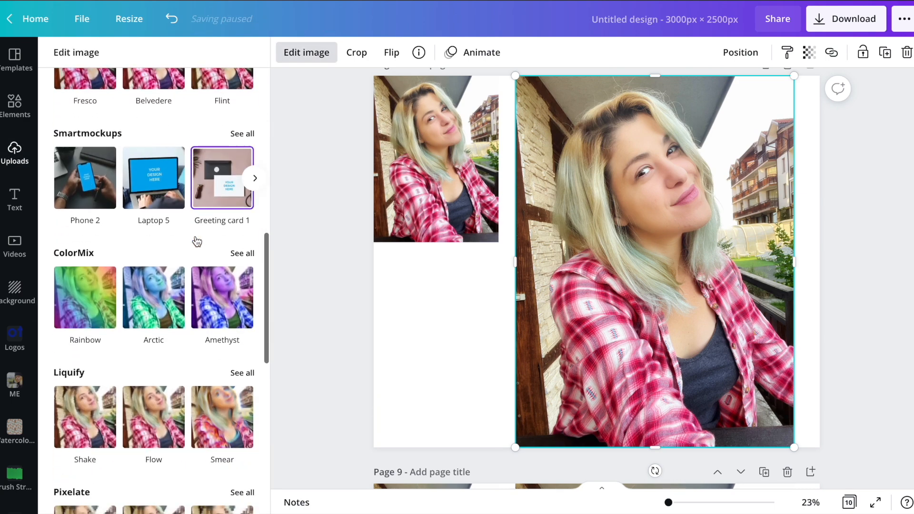
scroll(197, 242, "down", 2)
left_click(243, 301)
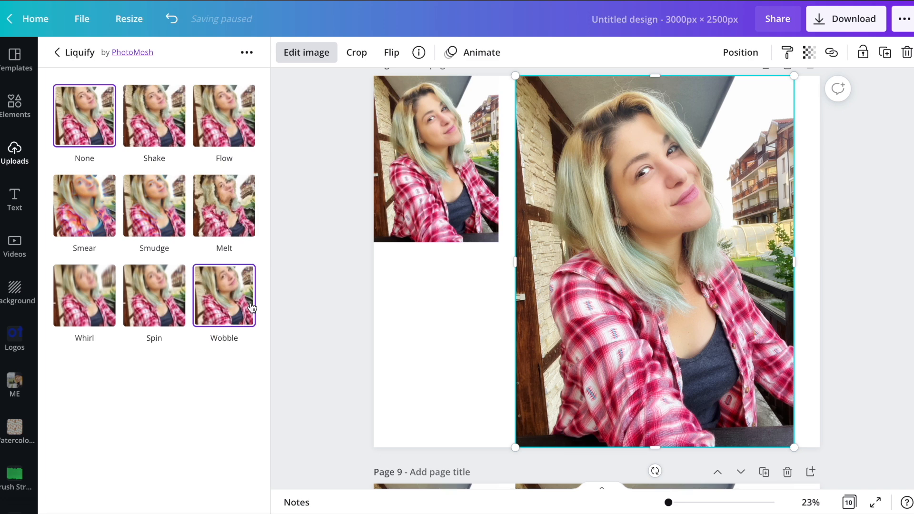
left_click(175, 126)
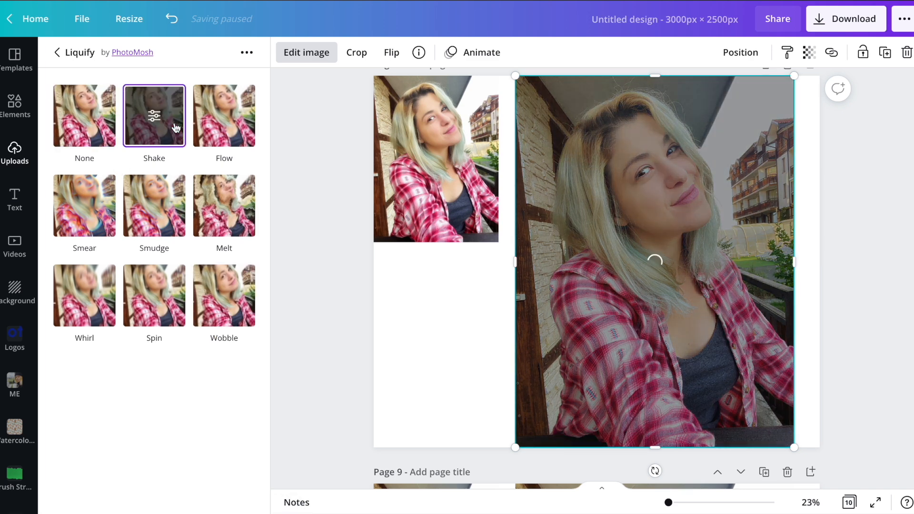
Try the Shake preset with Fine distort 6, Thick distort 1.8 and Roll speed 1, and reset its settings.
left_click(156, 121)
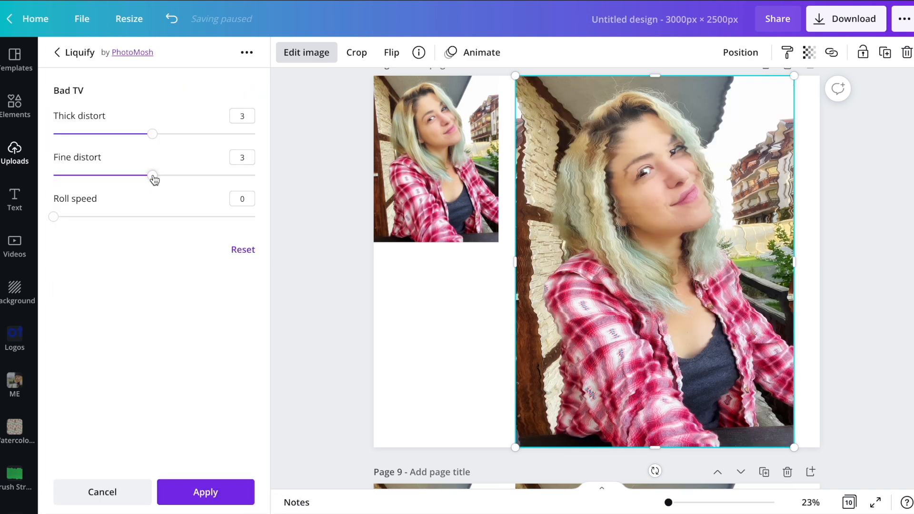
left_click_drag(157, 176, 261, 178)
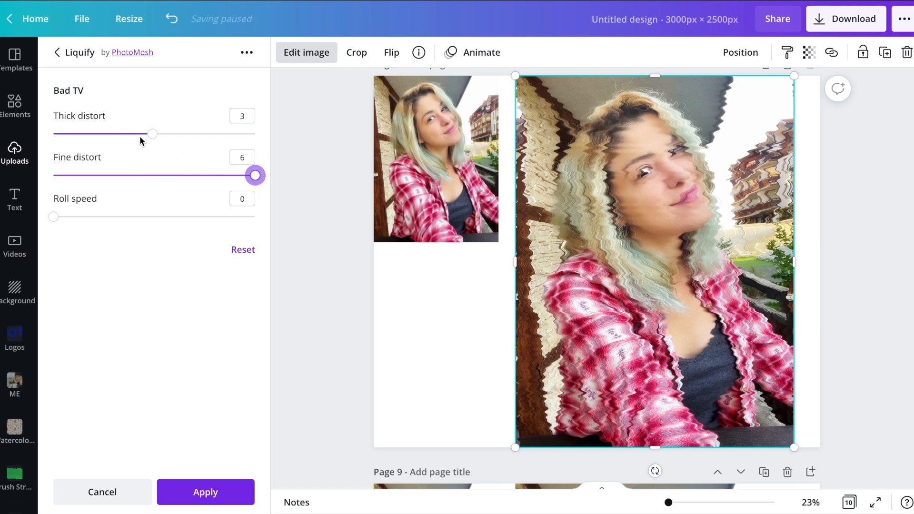
left_click_drag(153, 134, 112, 133)
left_click_drag(54, 217, 121, 217)
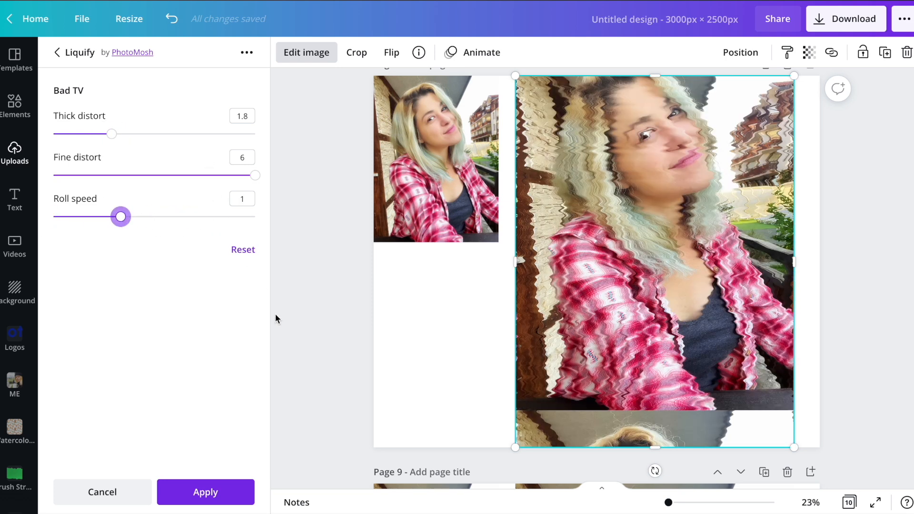
left_click(240, 250)
left_click(77, 54)
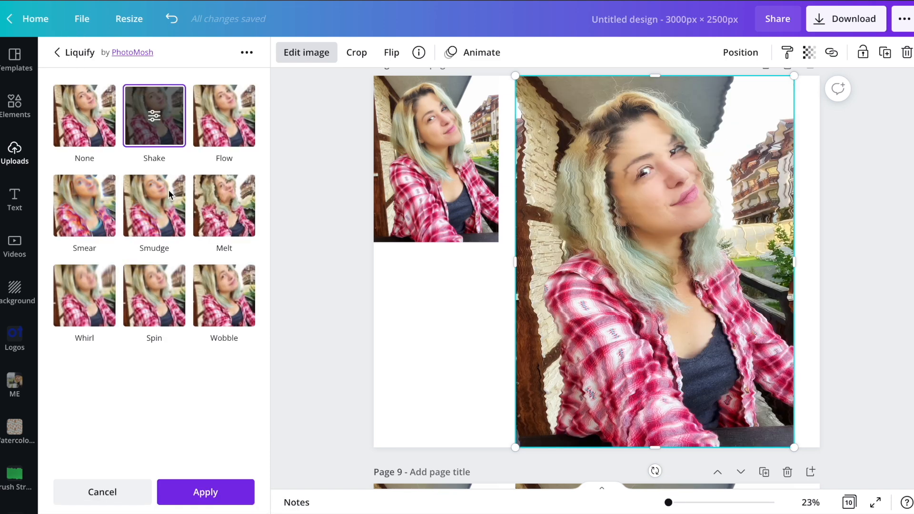
Switch the large portrait to the Flow preset with Barrel Blur 0.05 and Smear 0.15.
left_click(236, 134)
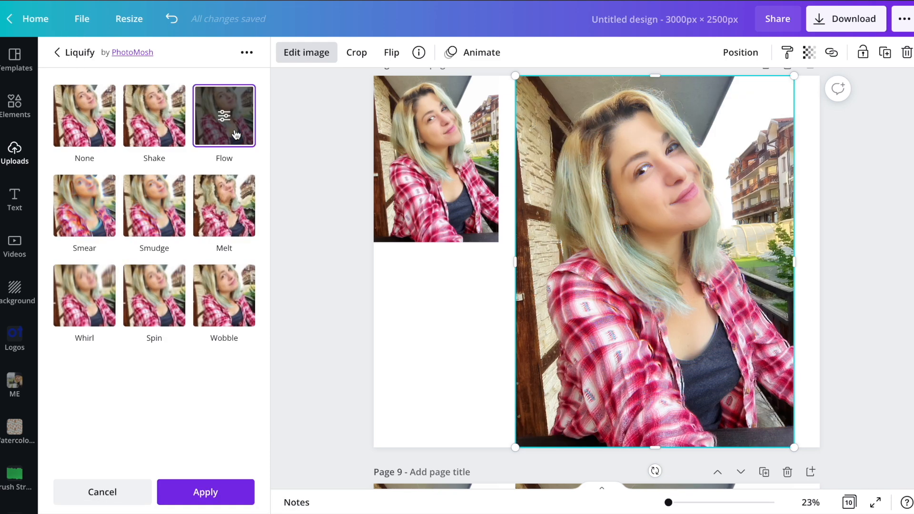
left_click(224, 117)
left_click_drag(64, 140, 109, 140)
mouse_move(69, 199)
left_mouse_down()
mouse_move(251, 205)
mouse_move(138, 204)
mouse_move(147, 201)
left_mouse_up()
left_click_drag(241, 202, 289, 205)
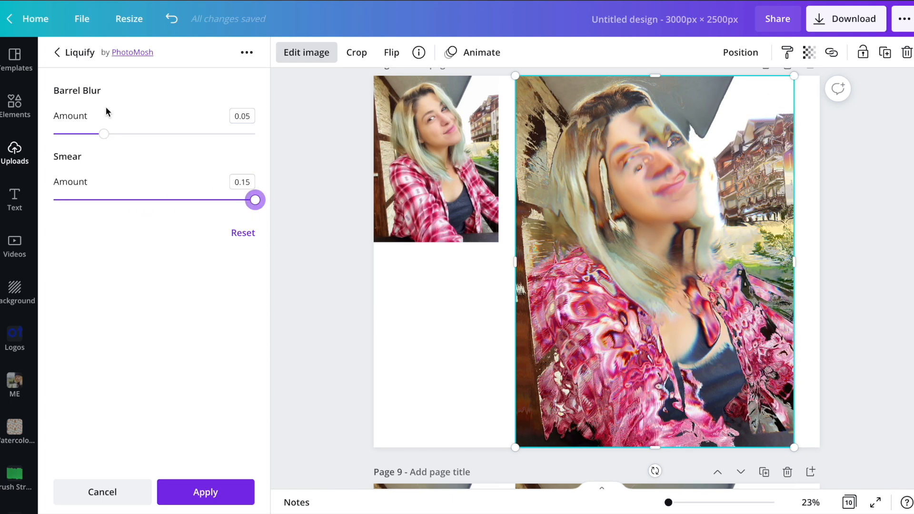
left_click(76, 53)
Switch the large portrait to the Smear preset with Barrel Blur 0.01 and Smear 0.023.
left_click(78, 231)
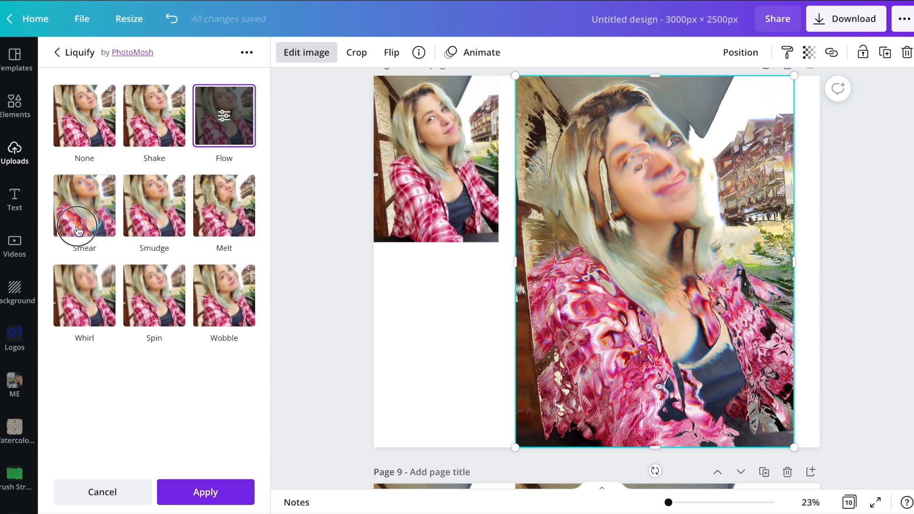
left_click(85, 207)
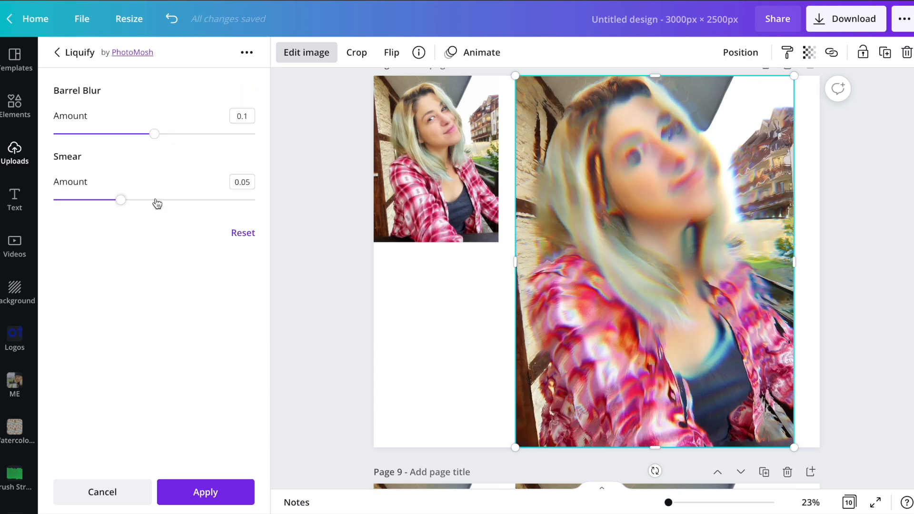
left_click_drag(142, 139, 66, 145)
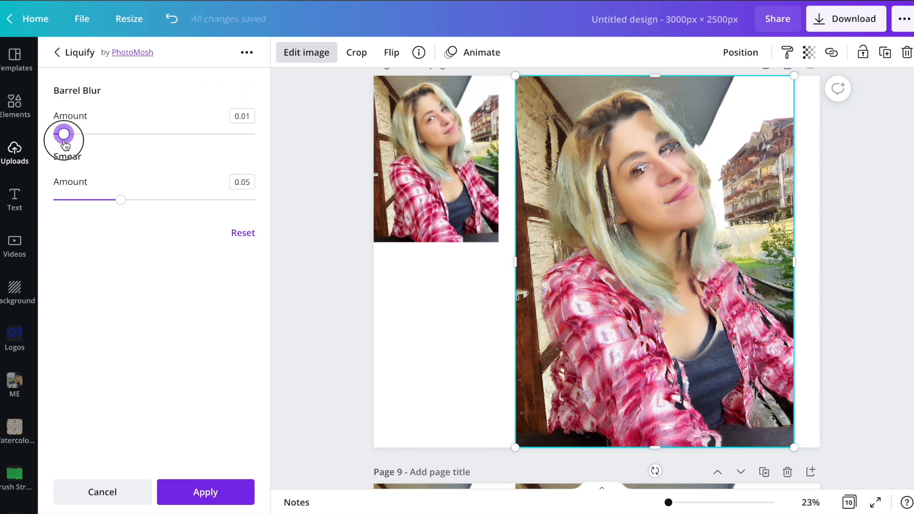
mouse_move(121, 200)
left_mouse_down()
mouse_move(58, 200)
mouse_move(86, 207)
left_mouse_up()
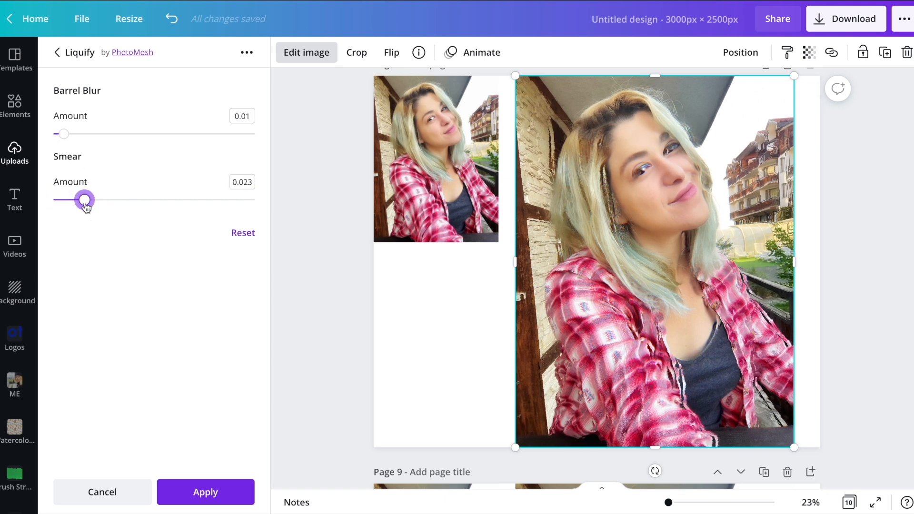
left_click(59, 57)
Apply the Smudge preset to the large portrait and lower its Barrel Blur amount slightly.
left_click(149, 205)
left_click(151, 207)
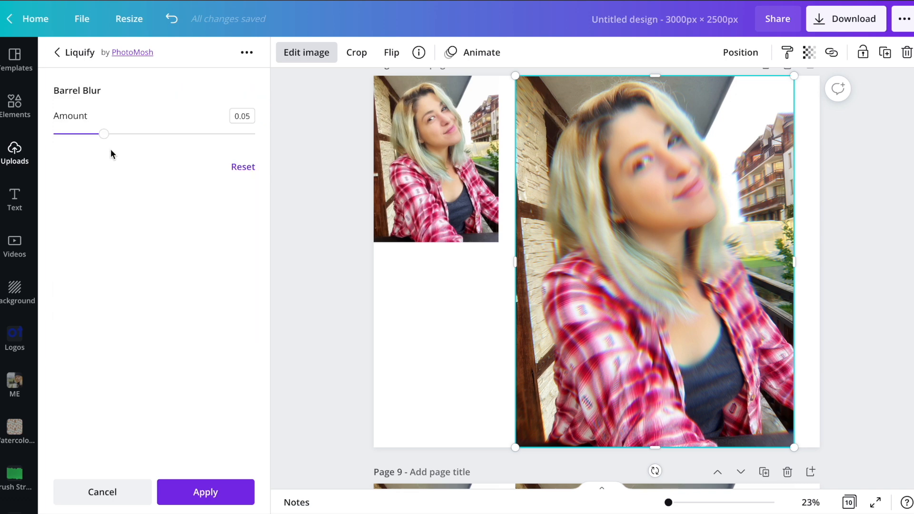
mouse_move(104, 137)
left_mouse_down()
mouse_move(259, 135)
mouse_move(55, 139)
mouse_move(88, 143)
left_mouse_up()
left_click(58, 54)
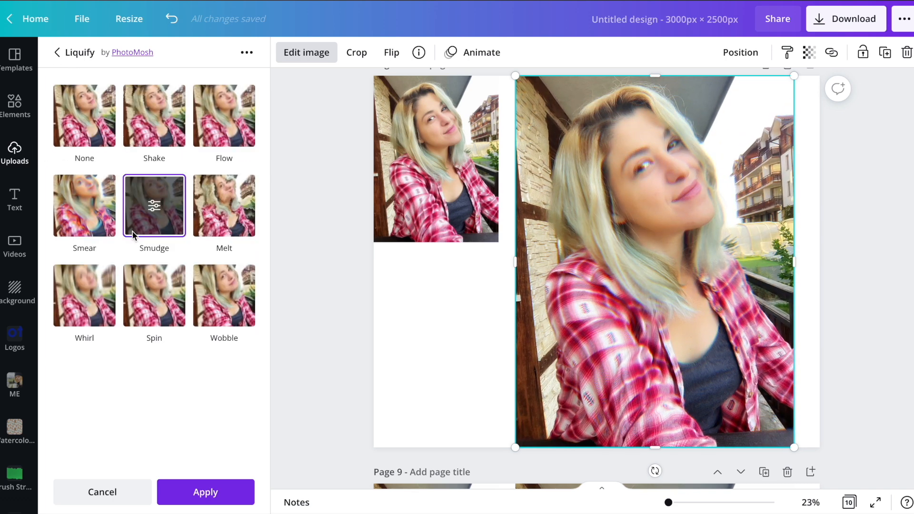
Apply the Melt preset to the large portrait, view its settings, and leave the effect with the photo deselected.
left_click(230, 217)
left_click(221, 203)
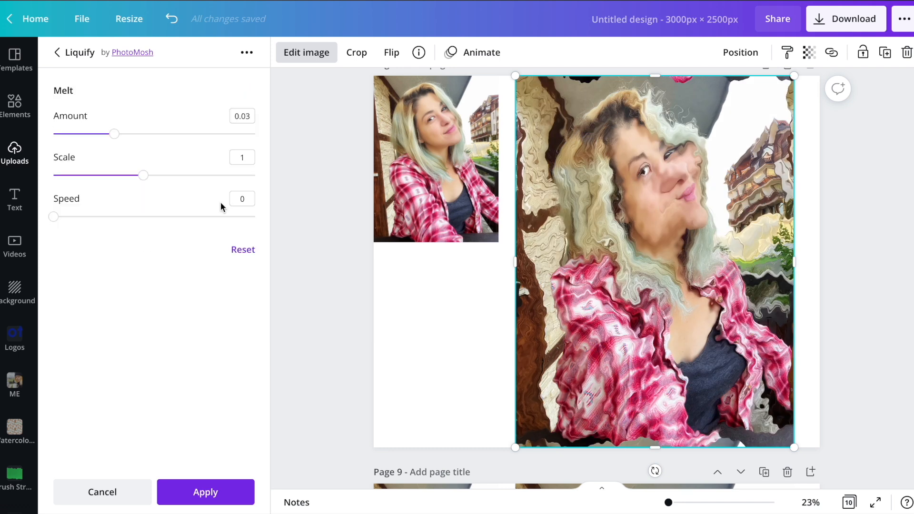
left_click(314, 212)
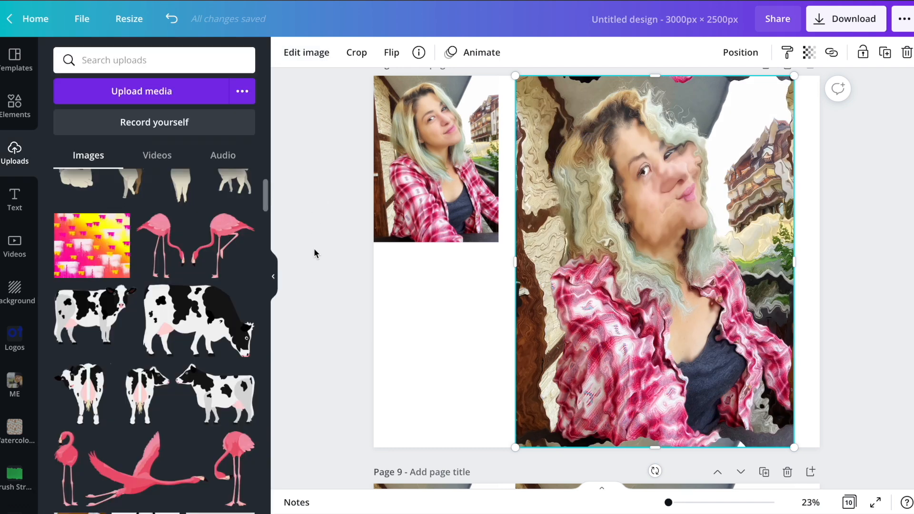
left_click(316, 267)
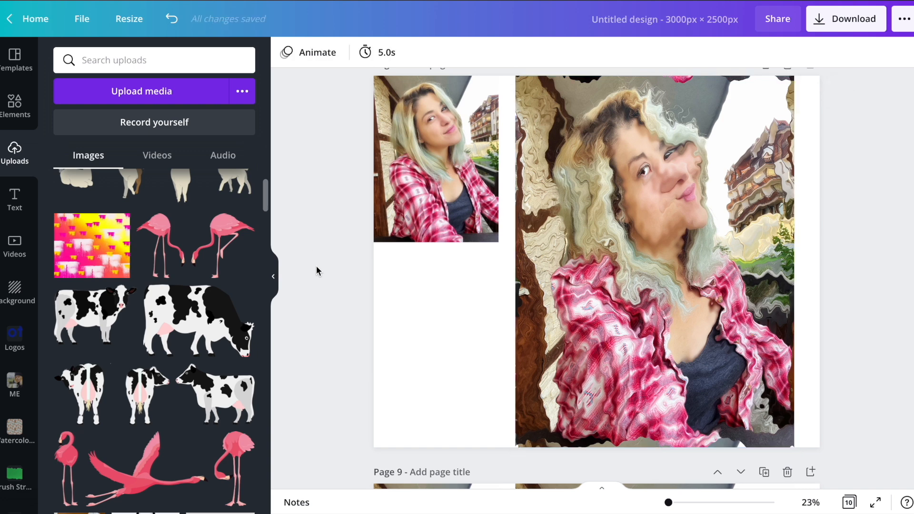
Delete both the large and the small portrait from page 8.
double_click(670, 212)
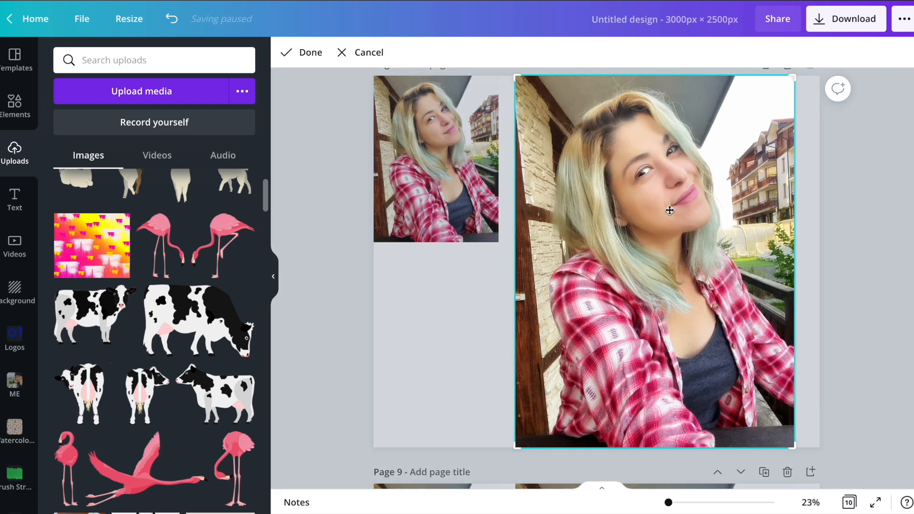
left_click(878, 203)
left_click(658, 231)
key("Delete")
left_click(426, 186)
key("Delete")
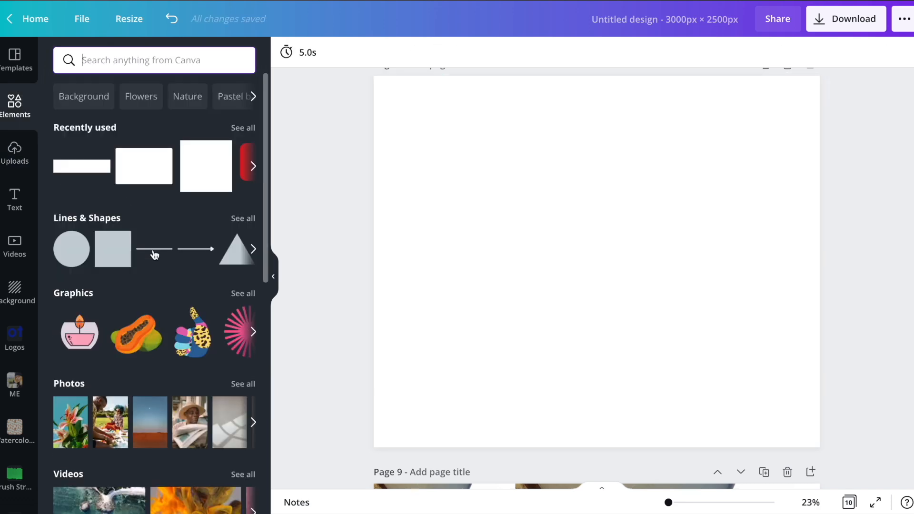
Browse the Grids elements and add the layout with two large diagonal cells and two blocks of four small cells to page 8.
scroll(154, 255, "down", 10)
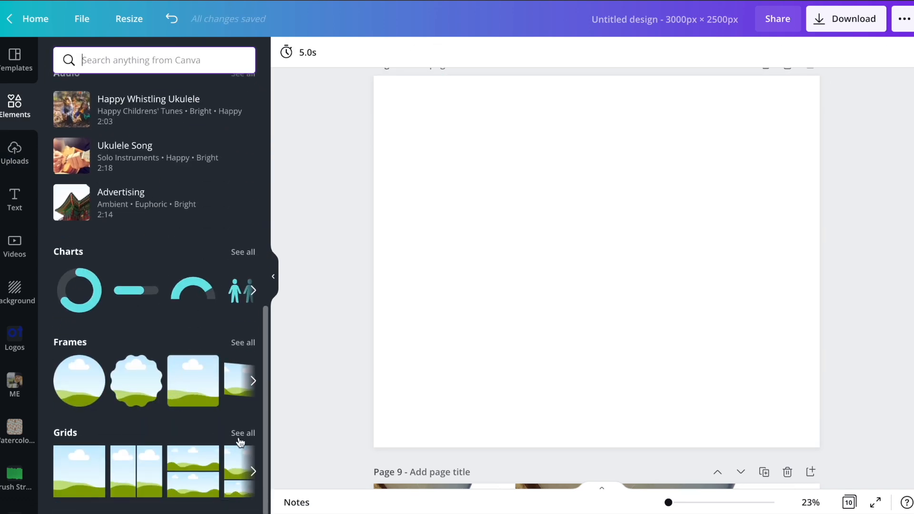
left_click(241, 443)
scroll(138, 183, "down", 5)
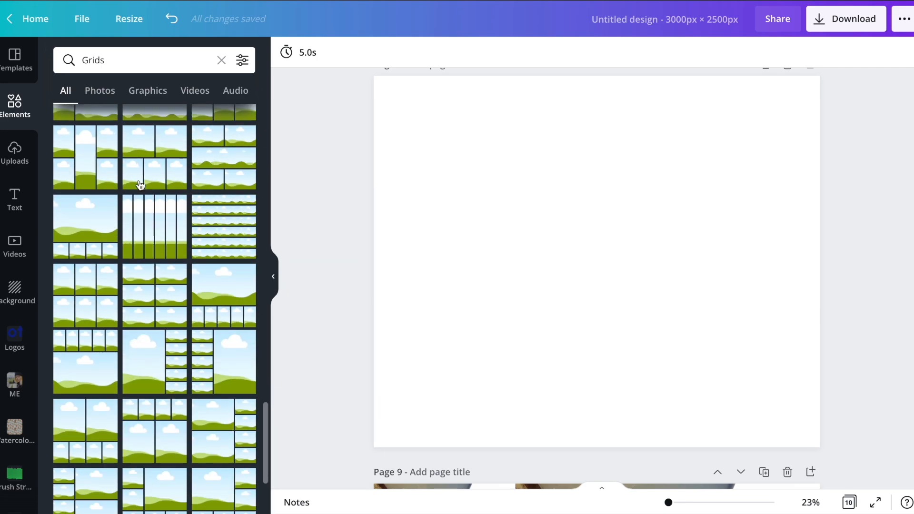
scroll(141, 185, "down", 5)
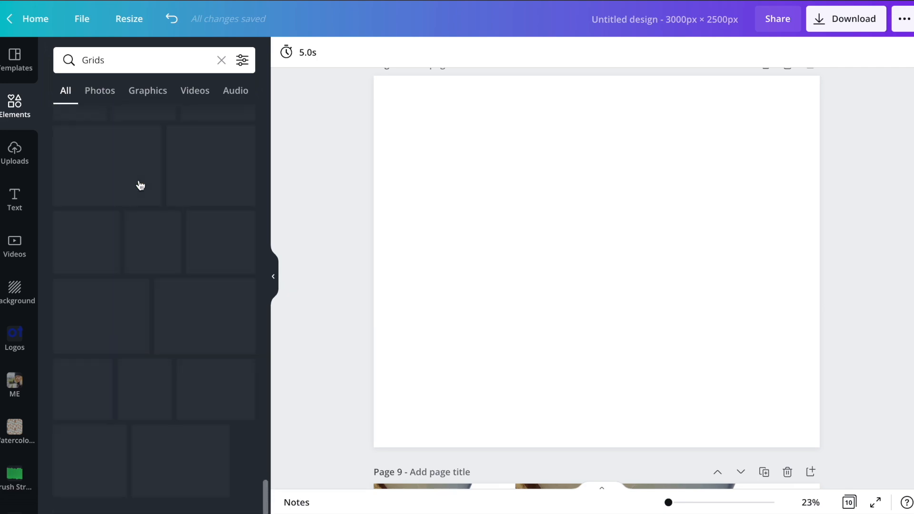
scroll(141, 186, "down", 10)
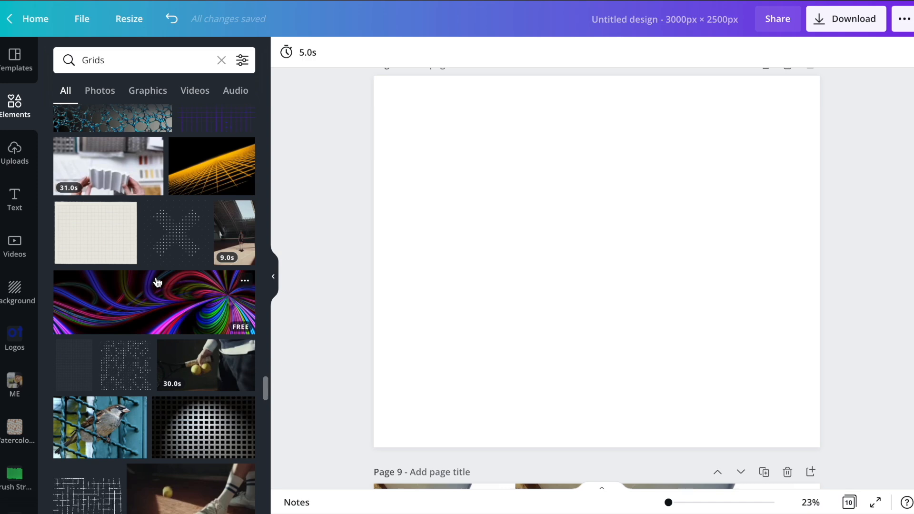
scroll(156, 309, "up", 5)
scroll(157, 341, "down", 5)
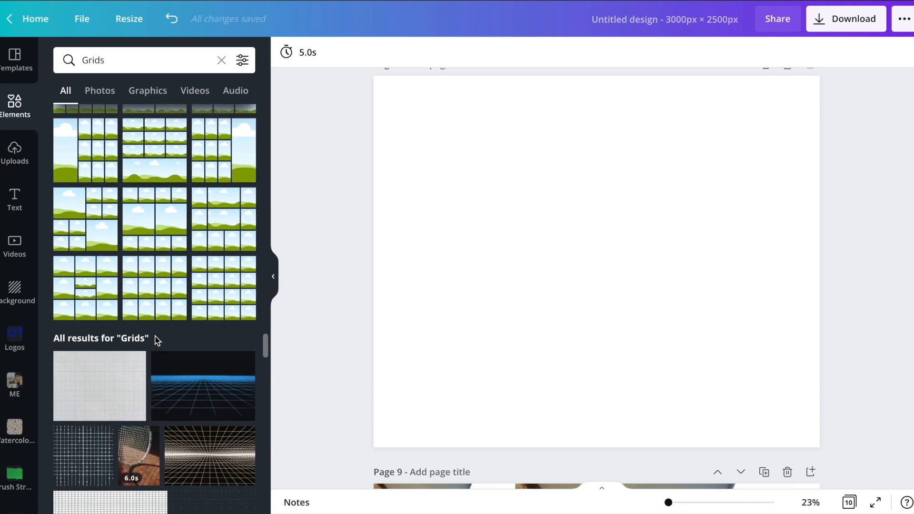
scroll(188, 325, "up", 3)
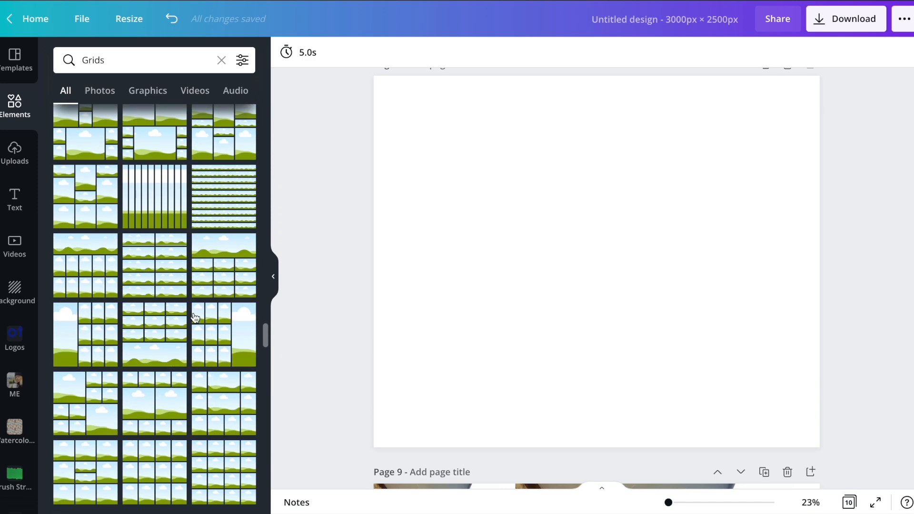
scroll(195, 318, "up", 3)
scroll(183, 279, "down", 5)
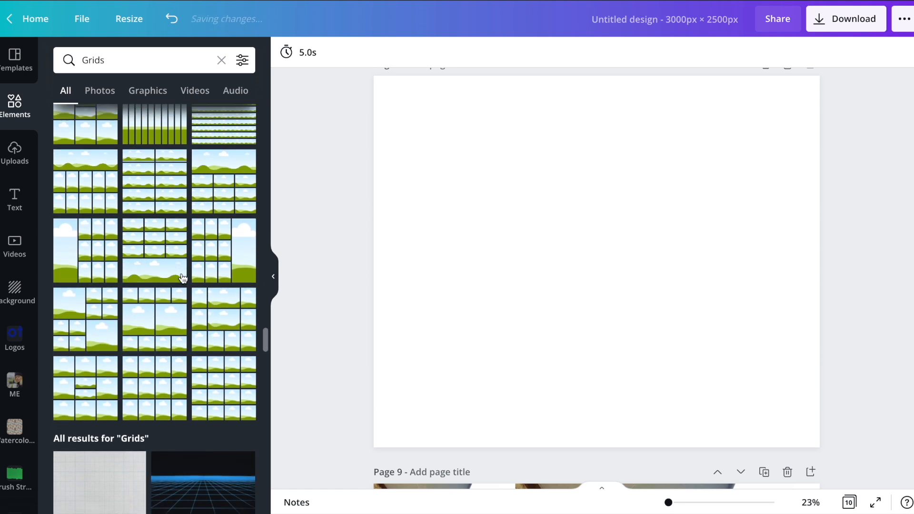
left_click(90, 316)
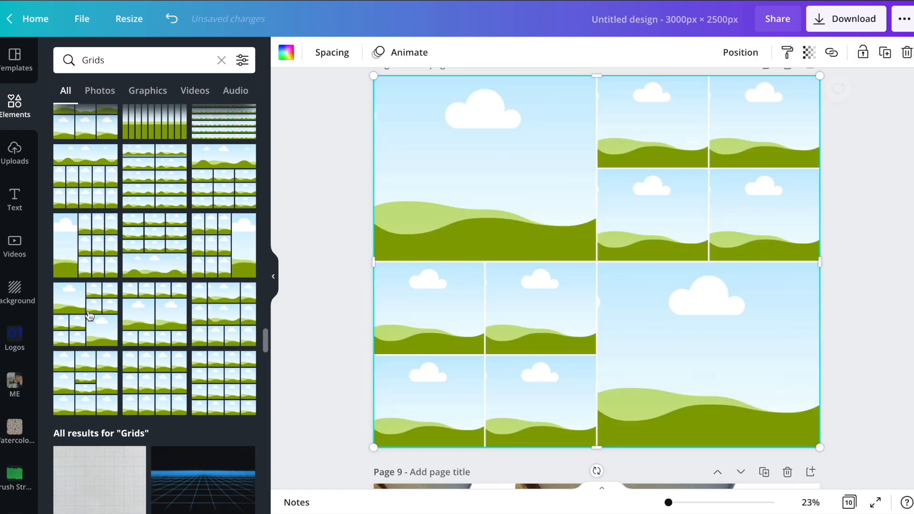
Fill the grid's large upper-left cell with taupe and the upper two cells of the lower-left block with pink and crimson photo colors.
left_click(287, 53)
left_click(148, 244)
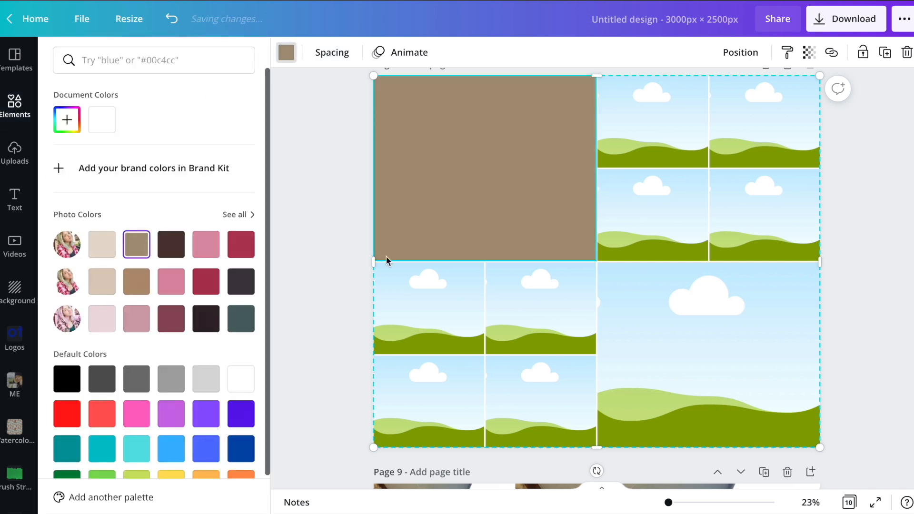
left_click(210, 250)
left_click(533, 300)
left_click(241, 244)
Fill the lower two cells of the lower-left block with dark teal and plum, and the large lower-right cell with crimson.
left_click(408, 397)
left_click(242, 322)
left_click(570, 393)
left_click(170, 319)
left_click(749, 382)
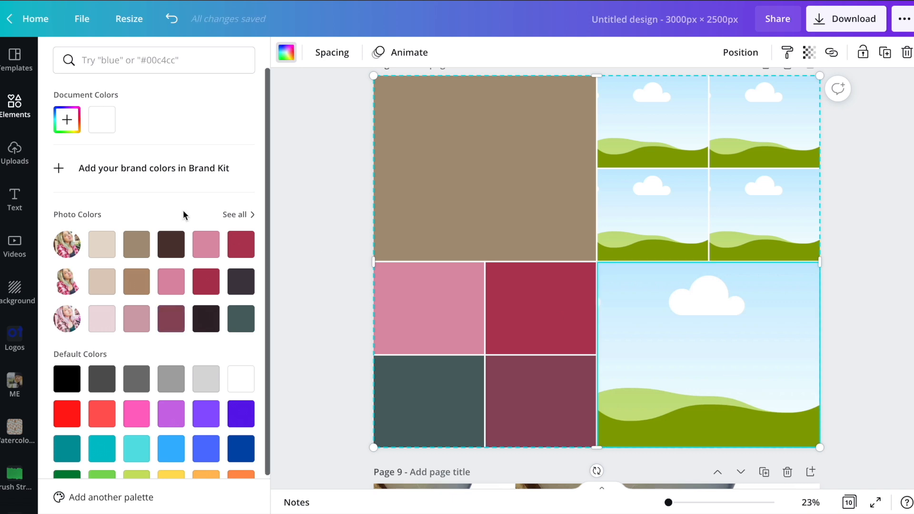
left_click(205, 289)
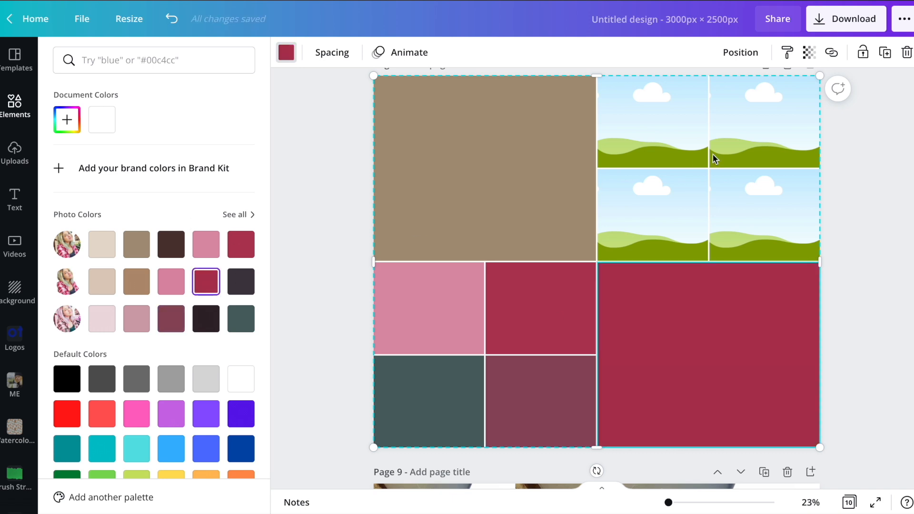
Recolor the large lower-right cell beige and fill the left two cells of the upper-right block with dark brown and crimson photo colors.
left_click(138, 283)
left_click(102, 282)
left_click(646, 215)
left_click(175, 248)
left_click(695, 113)
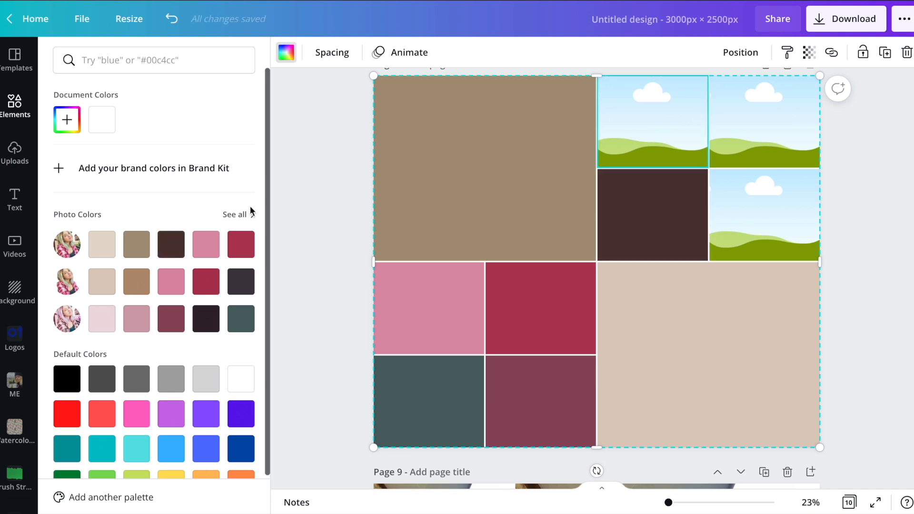
left_click(241, 244)
Fill the right two cells of the upper-right block with pink and dusty pink photo colors.
left_click(748, 118)
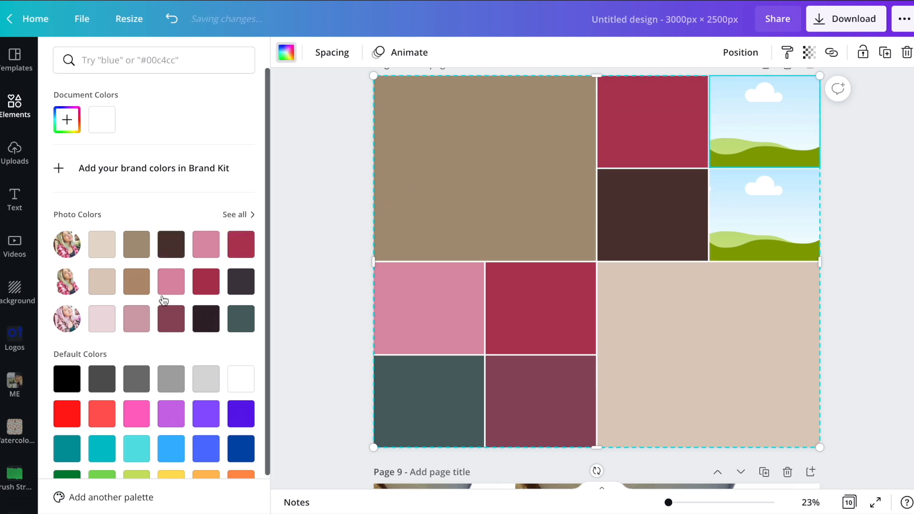
left_click(182, 283)
left_click(796, 189)
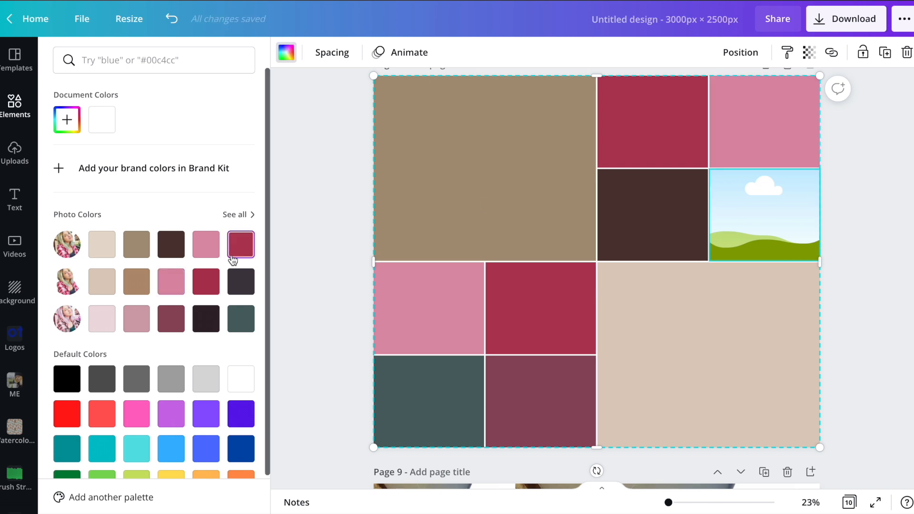
left_click(136, 319)
left_click(347, 299)
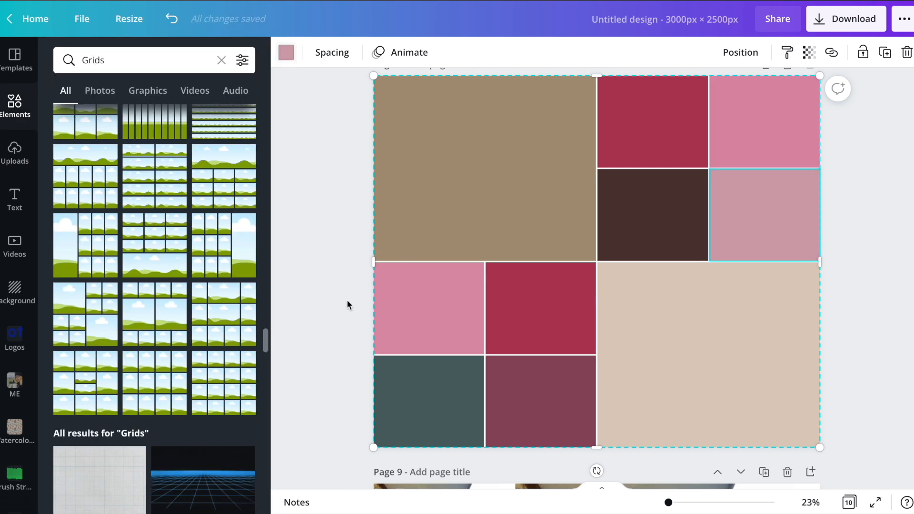
Download only page 8 of the design as a JPG.
left_click(847, 21)
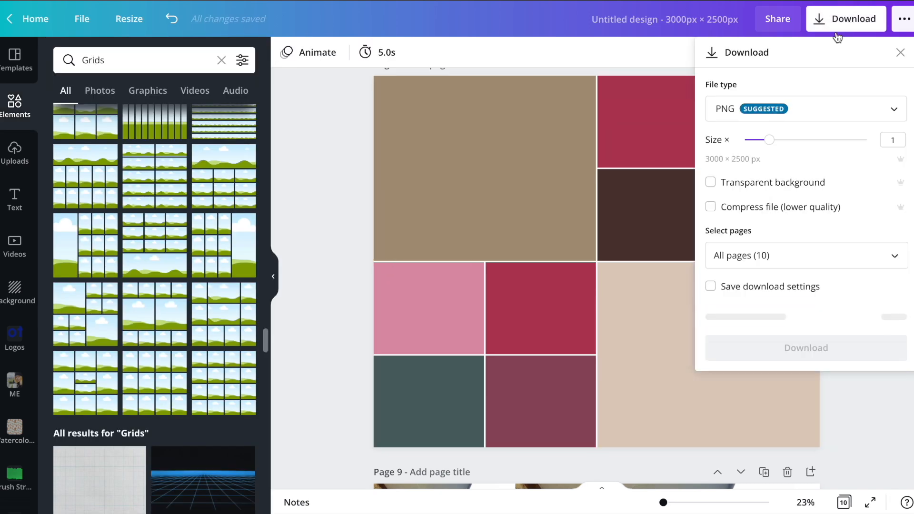
left_click(743, 112)
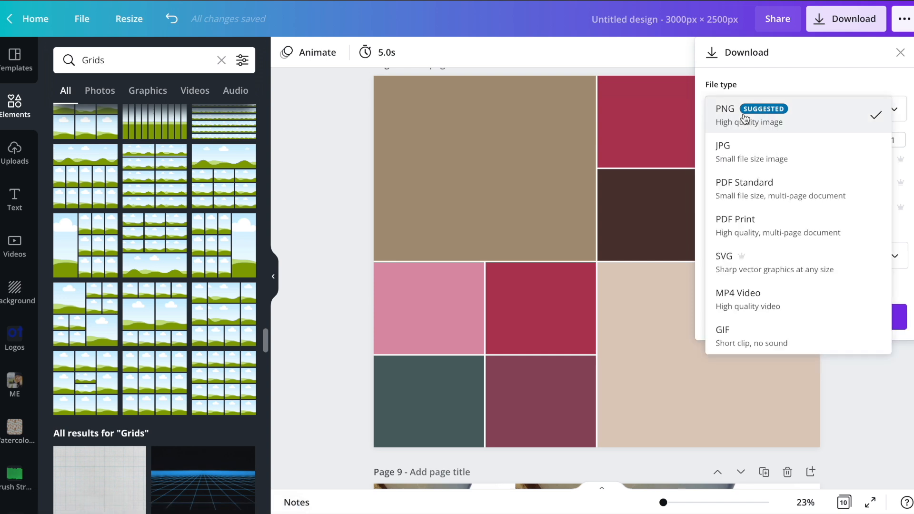
left_click(745, 145)
left_click(745, 243)
left_click(729, 286)
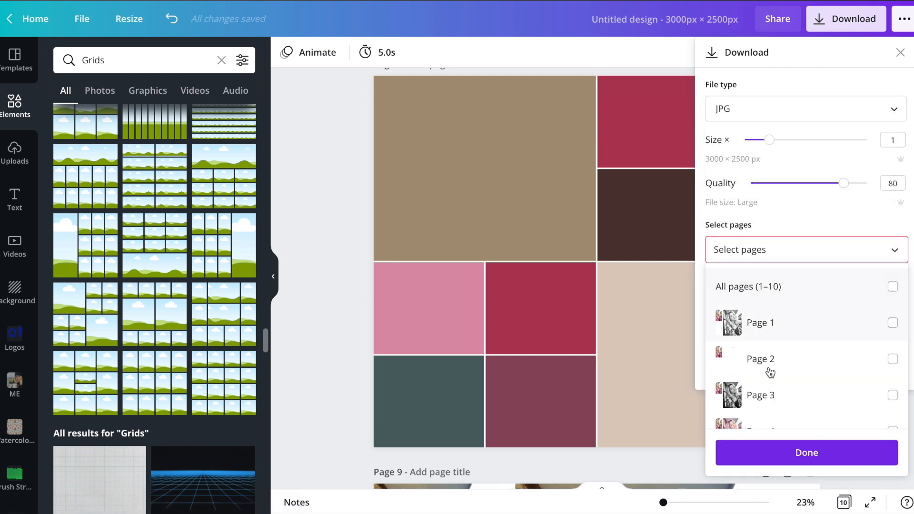
scroll(770, 372, "down", 3)
scroll(762, 371, "down", 3)
left_click(764, 334)
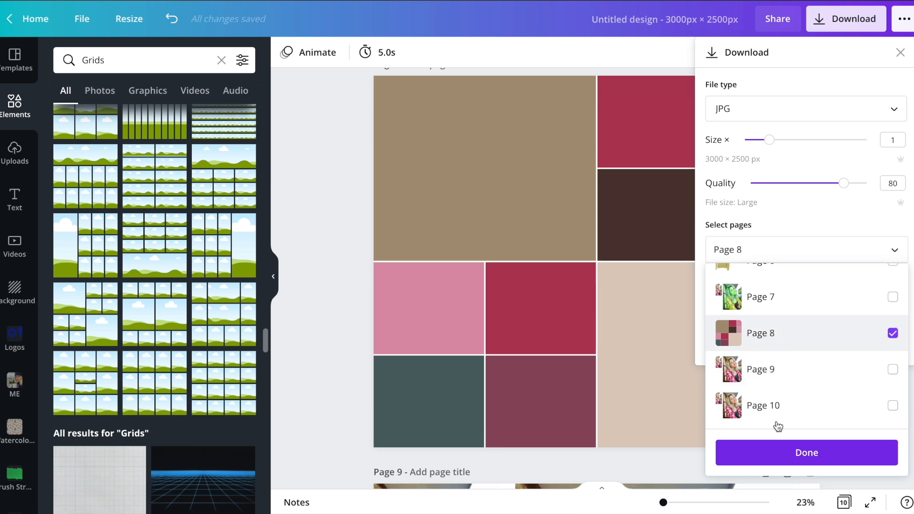
left_click(779, 451)
left_click(786, 312)
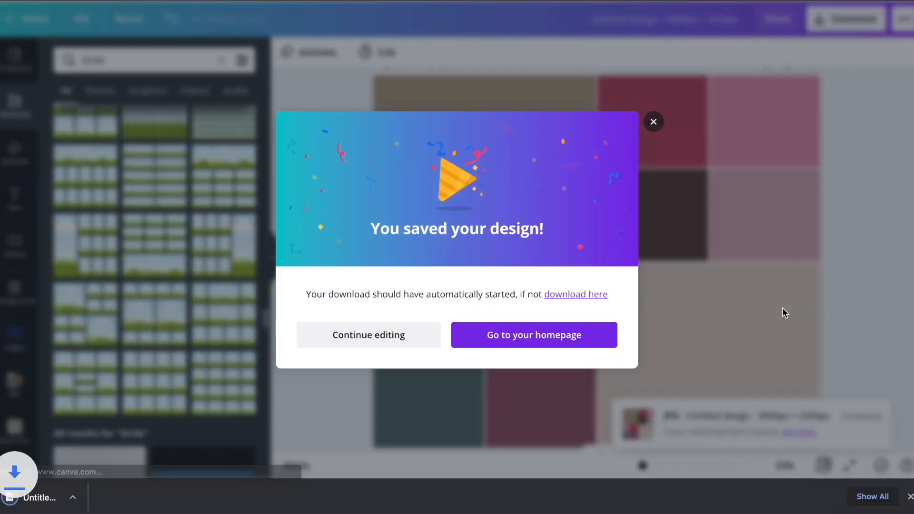
left_click(654, 122)
Upload the downloaded JPG to the media library and replace page 8's grid with it.
left_click_drag(15, 497, 138, 359)
left_click_drag(648, 205, 679, 157)
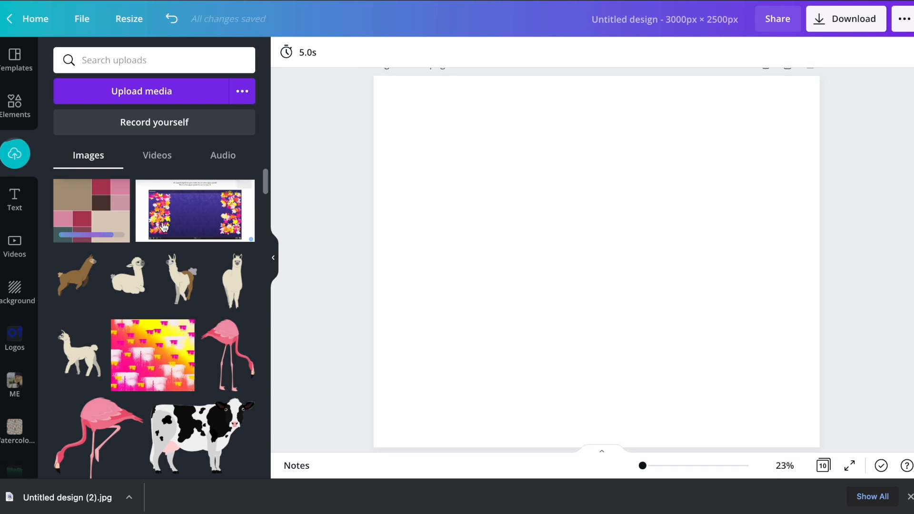
left_click(93, 213)
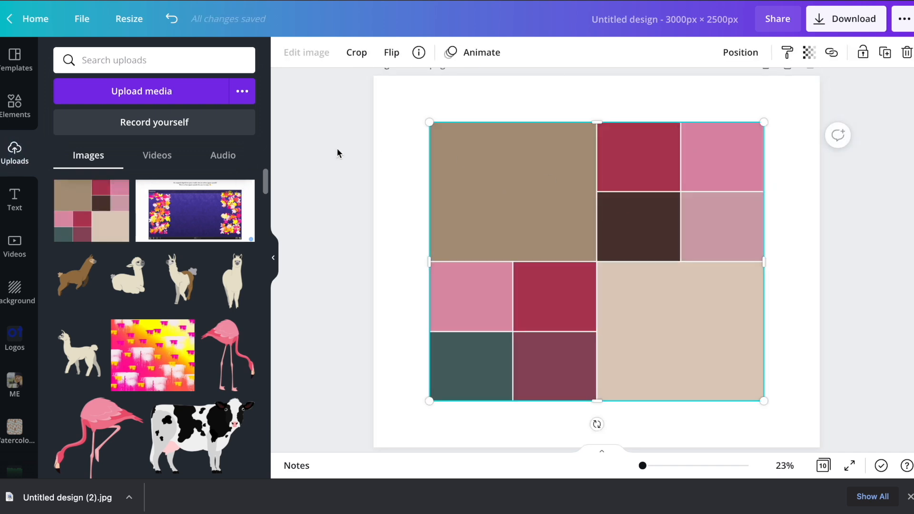
left_click(909, 496)
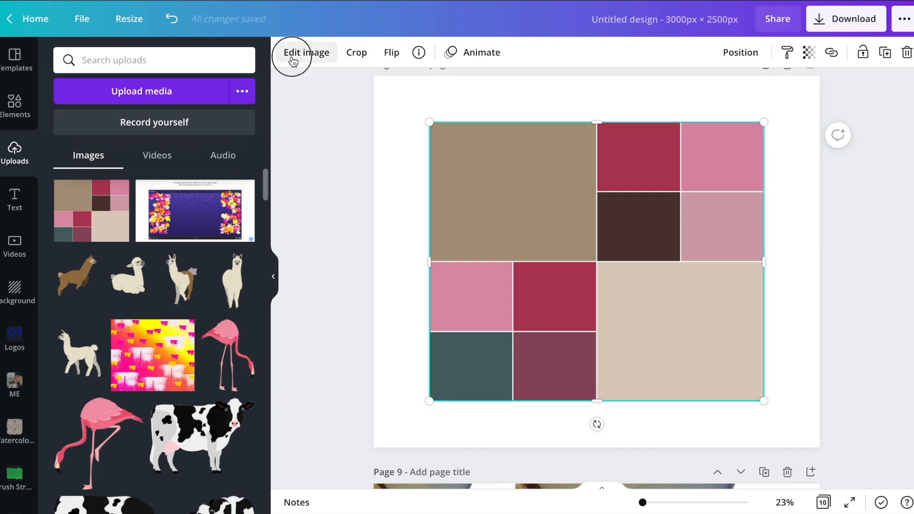
Try the Liquify effect Melt on the placed color-block image and settle on Wobble.
left_click(293, 54)
scroll(170, 212, "down", 10)
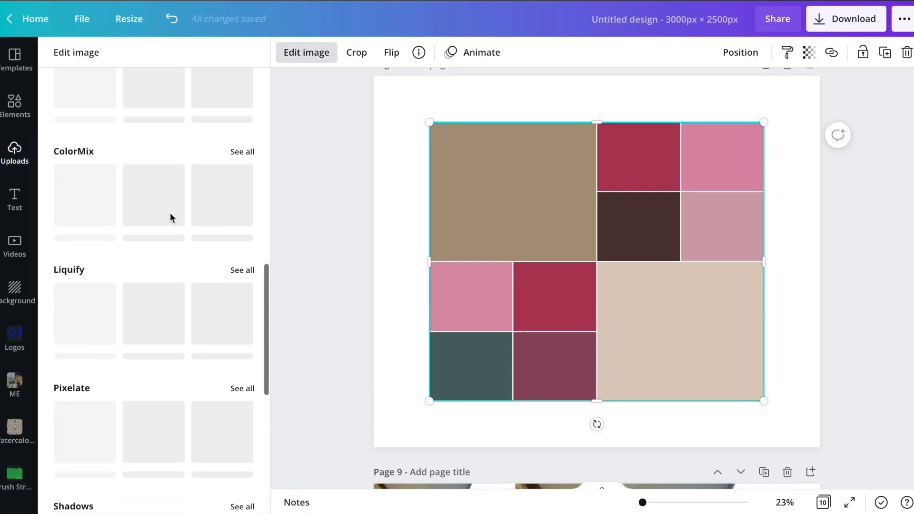
left_click(244, 270)
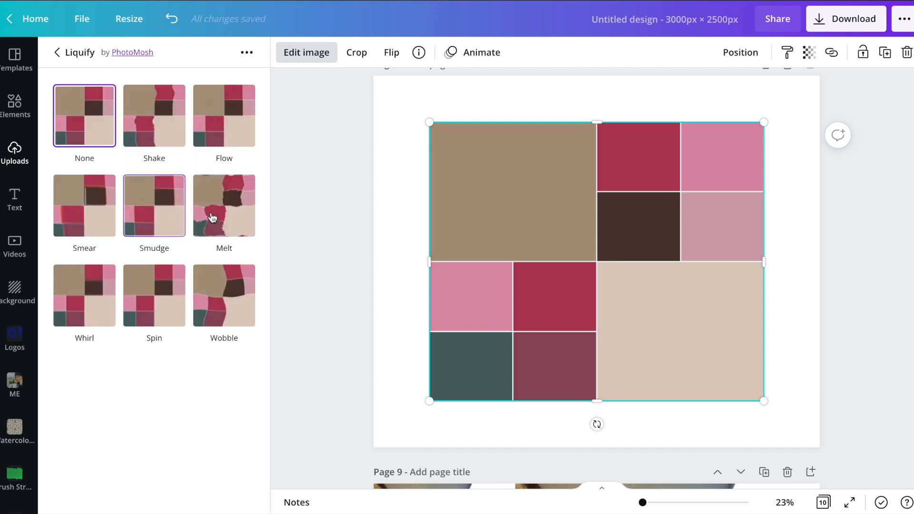
left_click(213, 218)
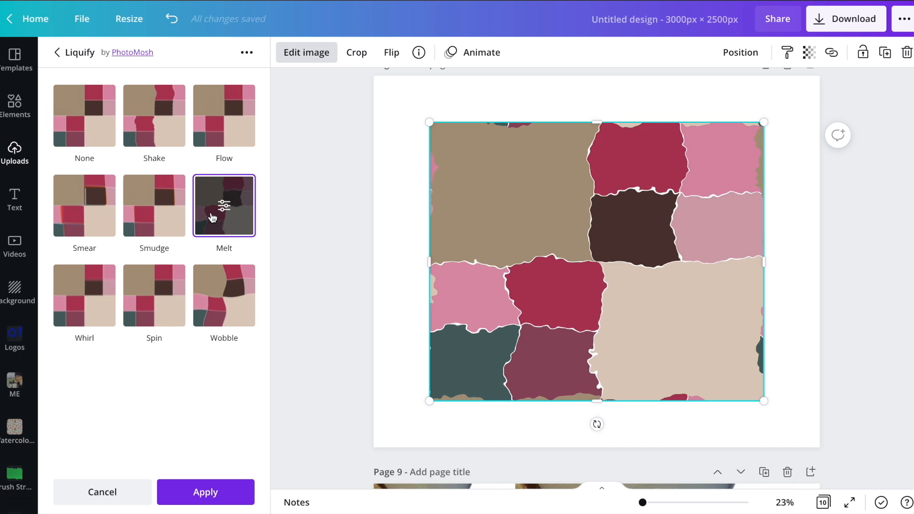
left_click(229, 293)
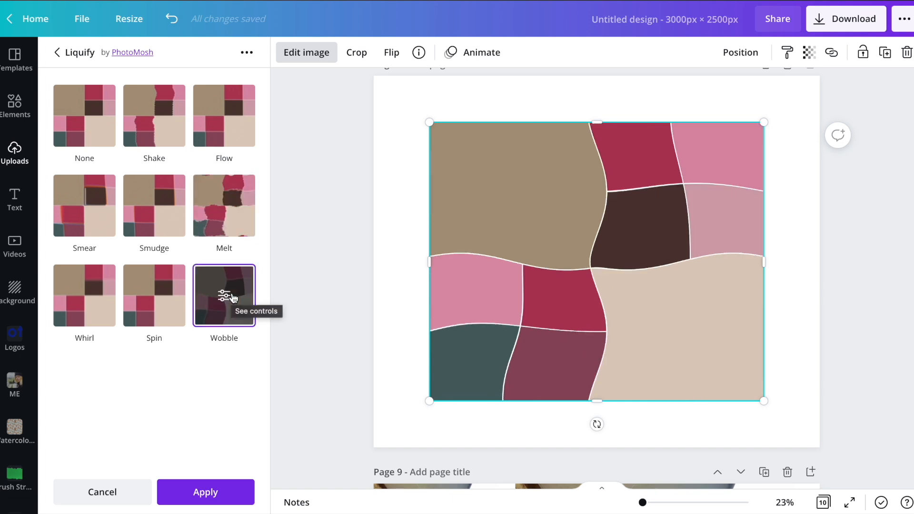
left_click(778, 227)
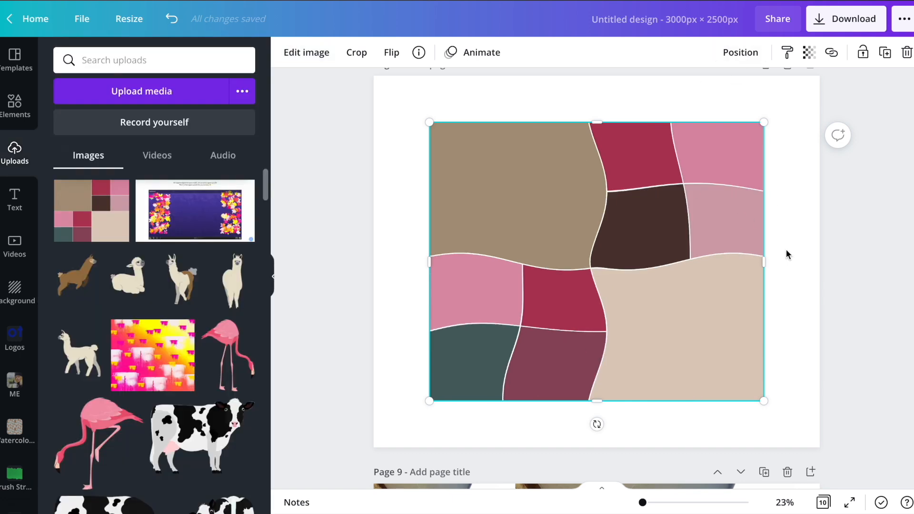
Scale the wobbled image to a quarter of page 8 and duplicate it into a two-by-two tiling that fills the page.
left_click_drag(680, 306, 621, 255)
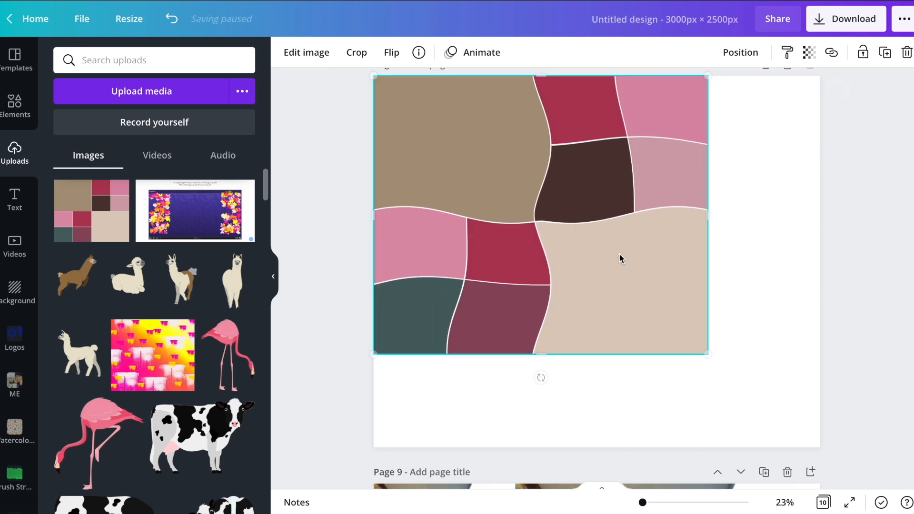
left_click_drag(706, 356, 588, 272)
left_click_drag(554, 210, 723, 357)
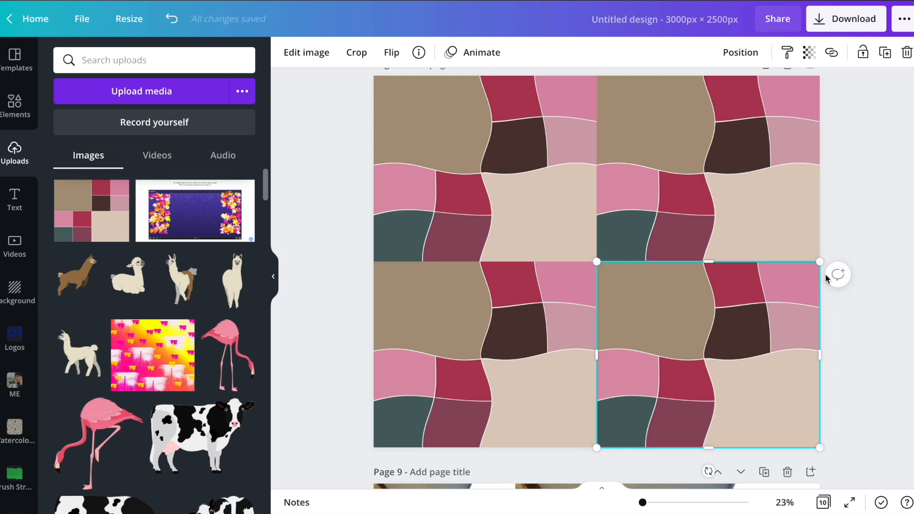
left_click(870, 199)
Flip the lower-right tile horizontally and the upper-right tile both vertically and horizontally.
left_click(659, 327)
left_click(389, 51)
left_click(423, 87)
left_click(656, 119)
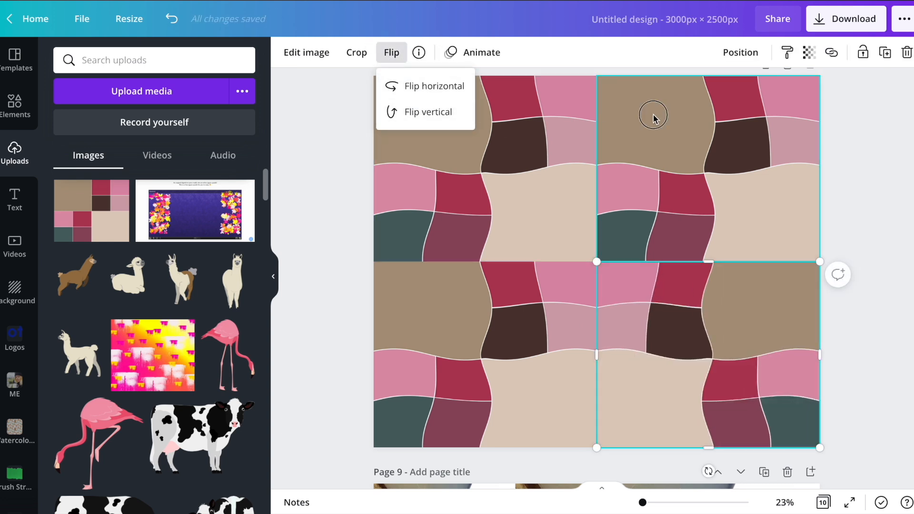
left_click(392, 52)
left_click(422, 113)
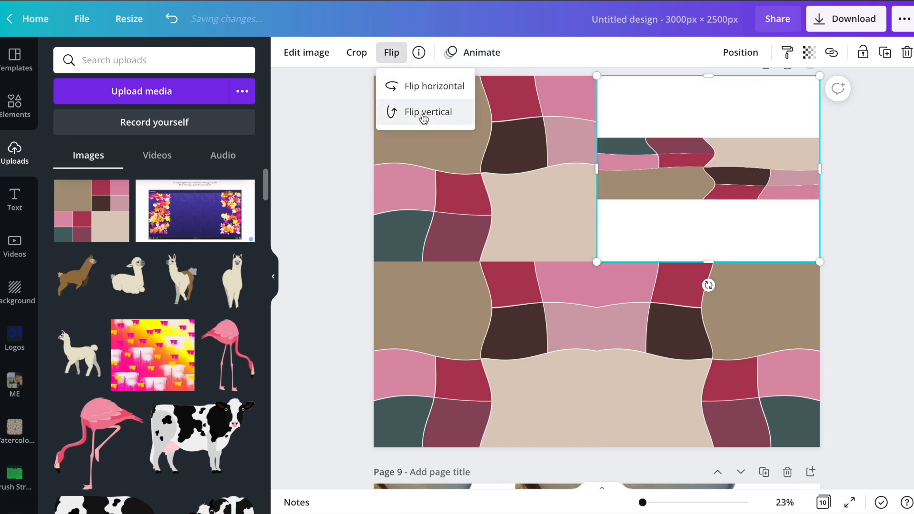
left_click(424, 117)
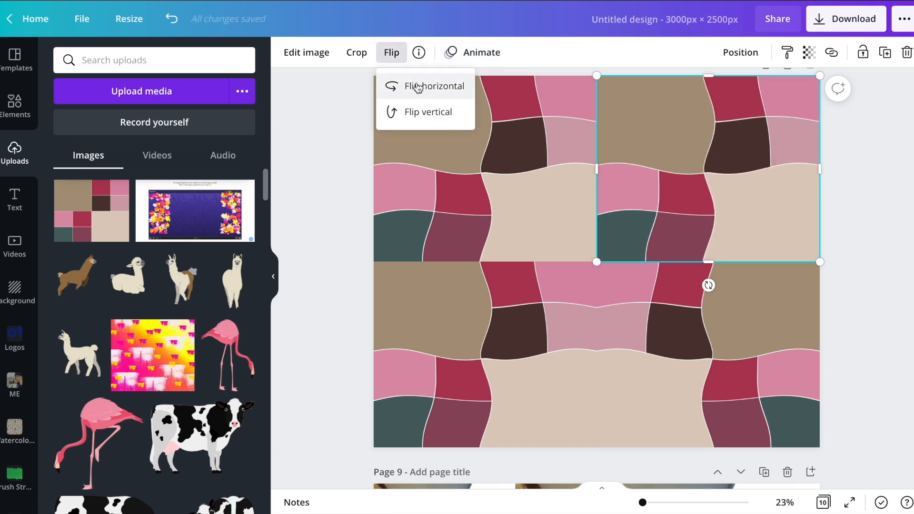
left_click(421, 113)
left_click(418, 87)
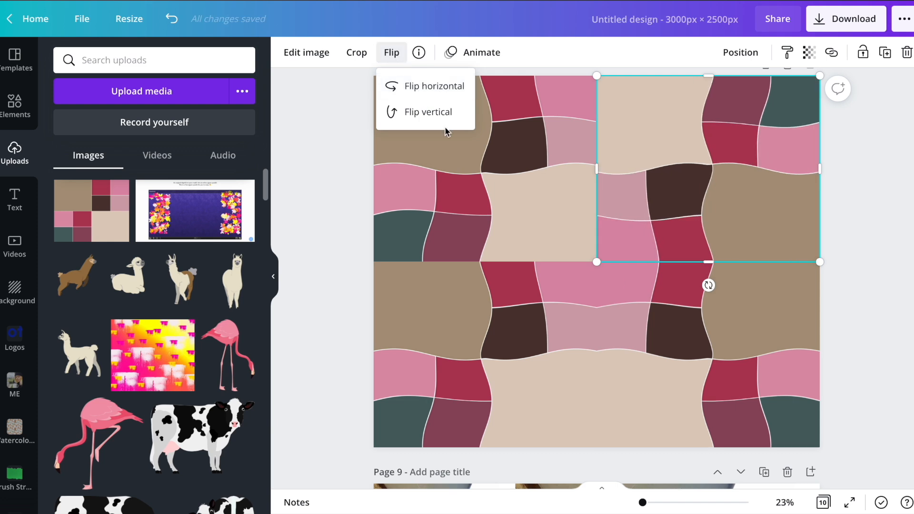
Flip the upper-left tile vertically to complete the mirrored pattern on page 8.
left_click(468, 166)
left_click(391, 52)
left_click(407, 86)
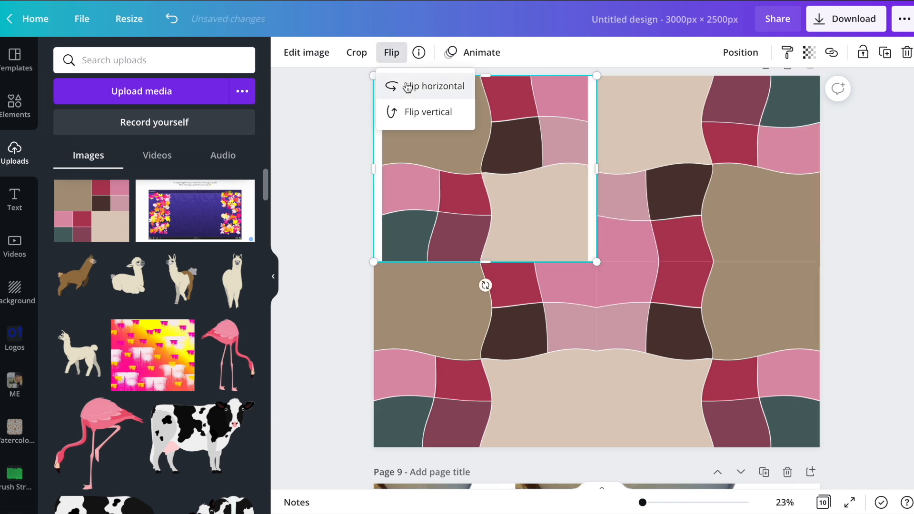
left_click(408, 113)
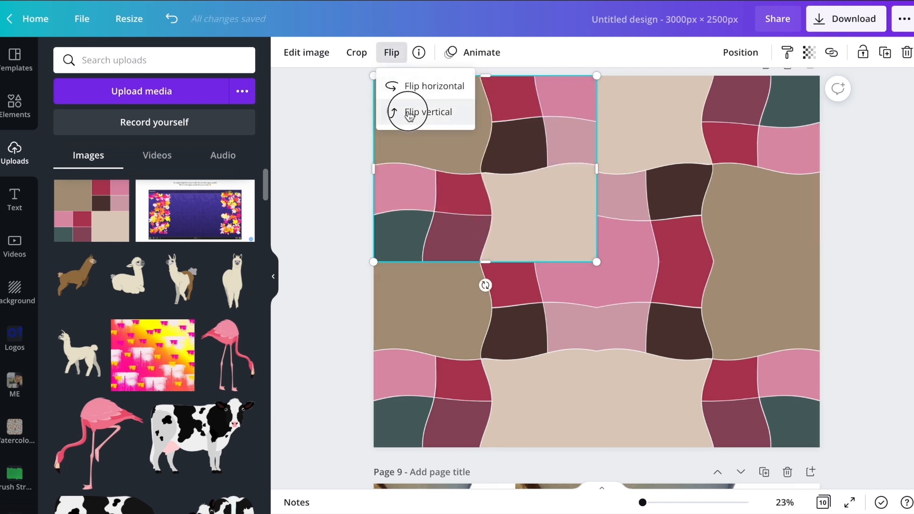
left_click(332, 250)
left_click(337, 295)
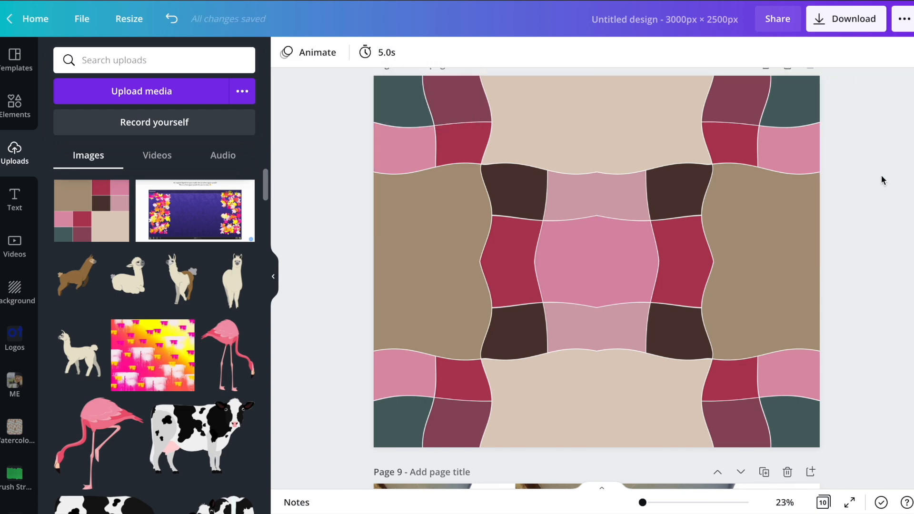
scroll(881, 176, "up", 1)
scroll(881, 180, "down", 10)
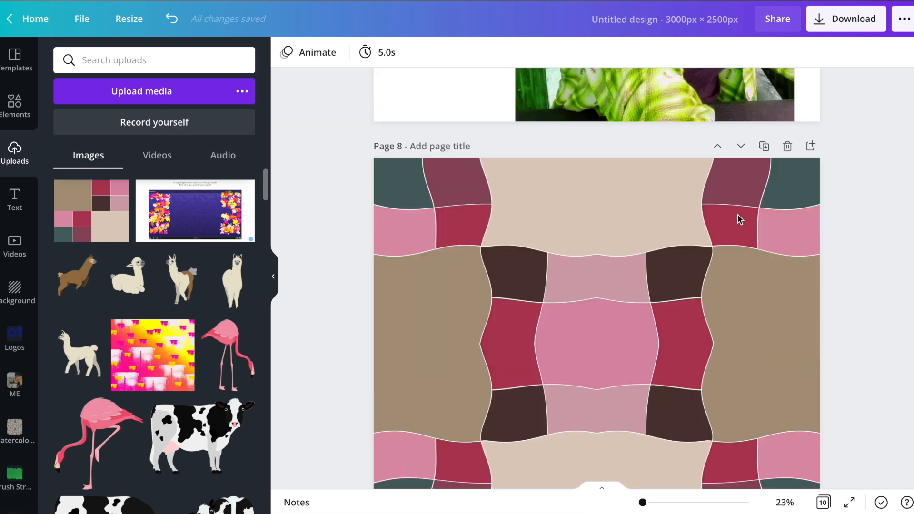
scroll(476, 238, "down", 2)
left_click(80, 222)
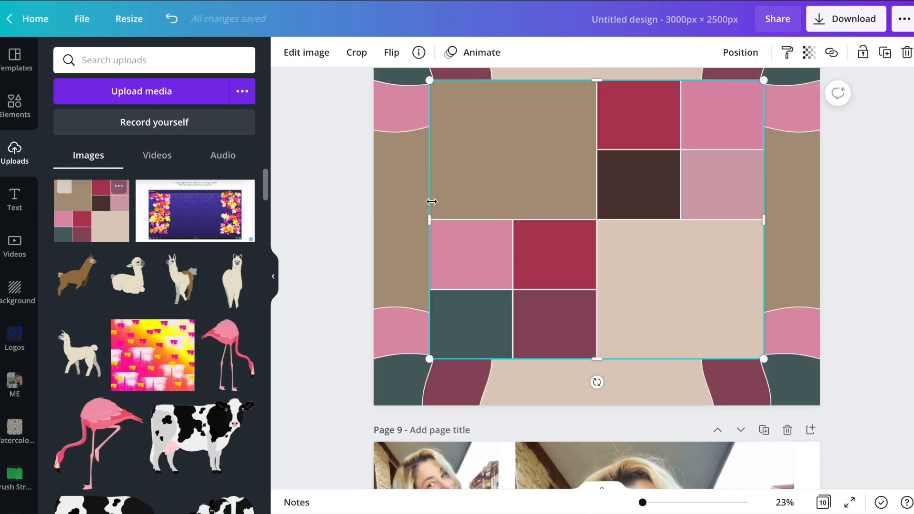
key("Delete")
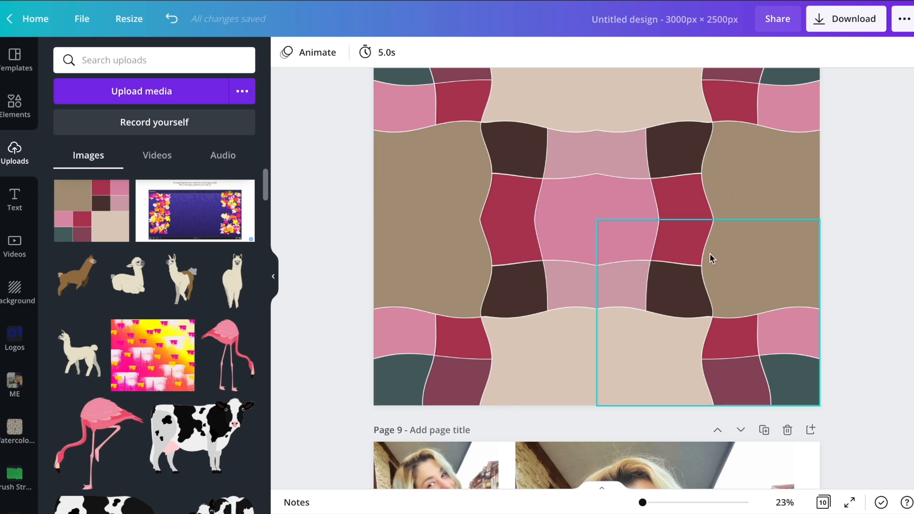
scroll(704, 252, "up", 2)
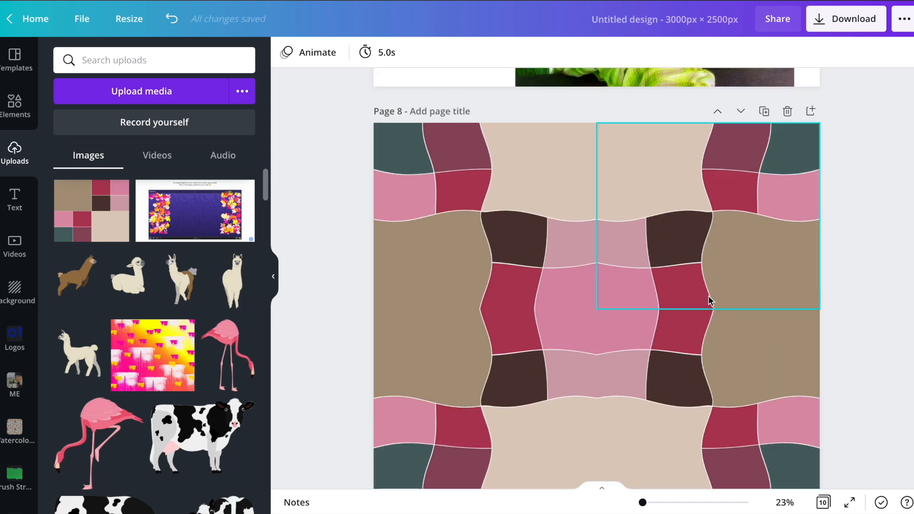
Apply the Dots variant of the Pixelate effect to the large photo on page 9.
scroll(601, 221, "down", 8)
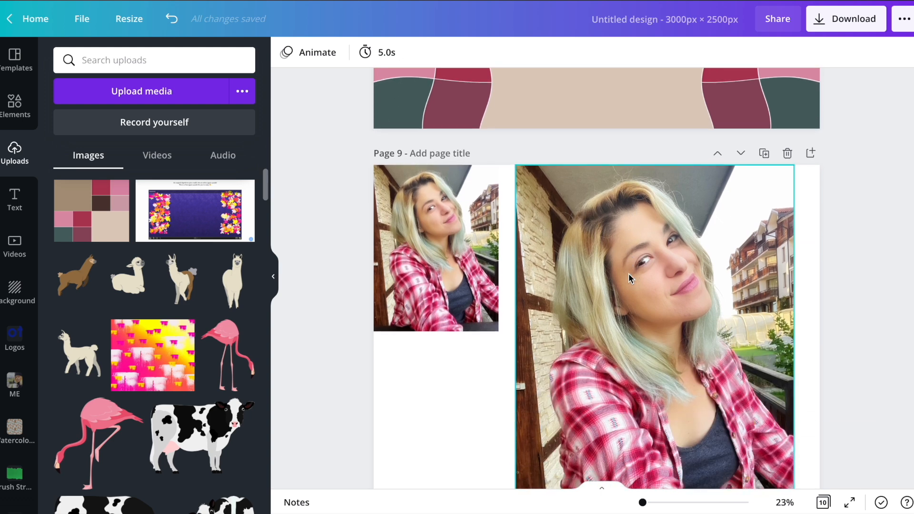
left_click(708, 301)
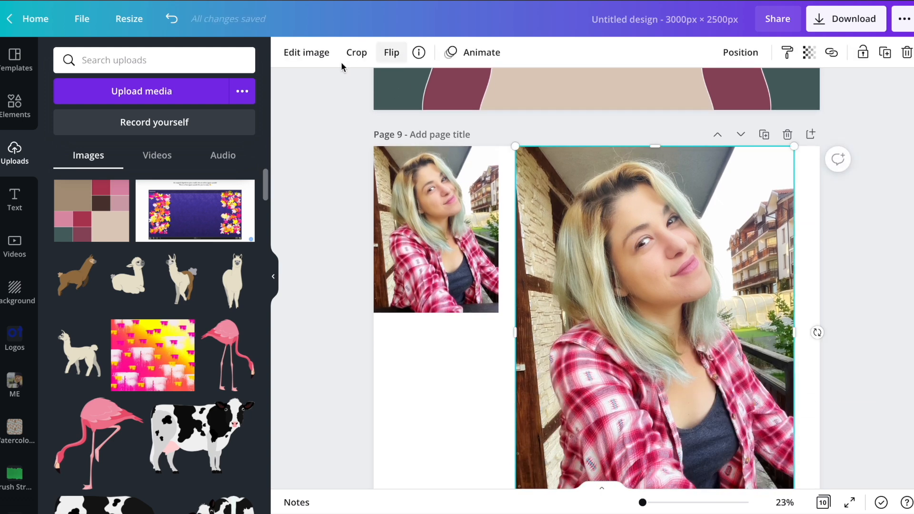
left_click(327, 61)
scroll(150, 248, "down", 12)
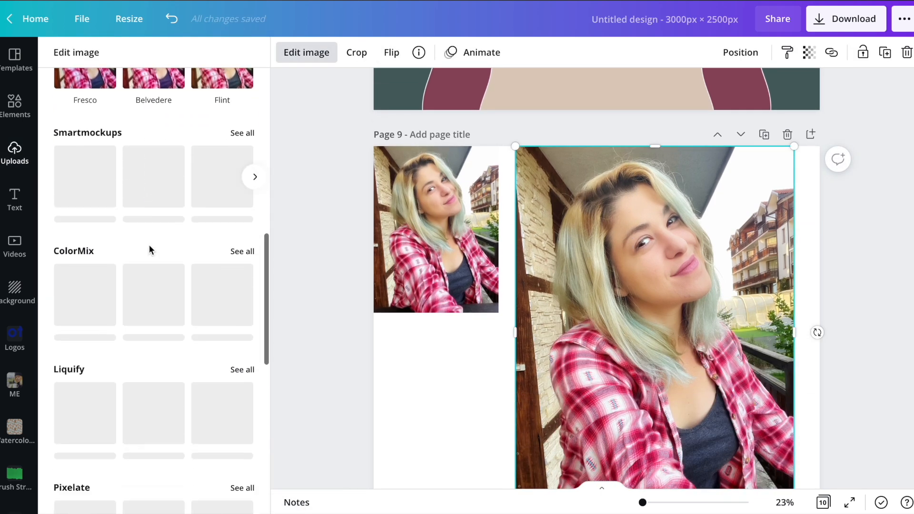
left_click(241, 288)
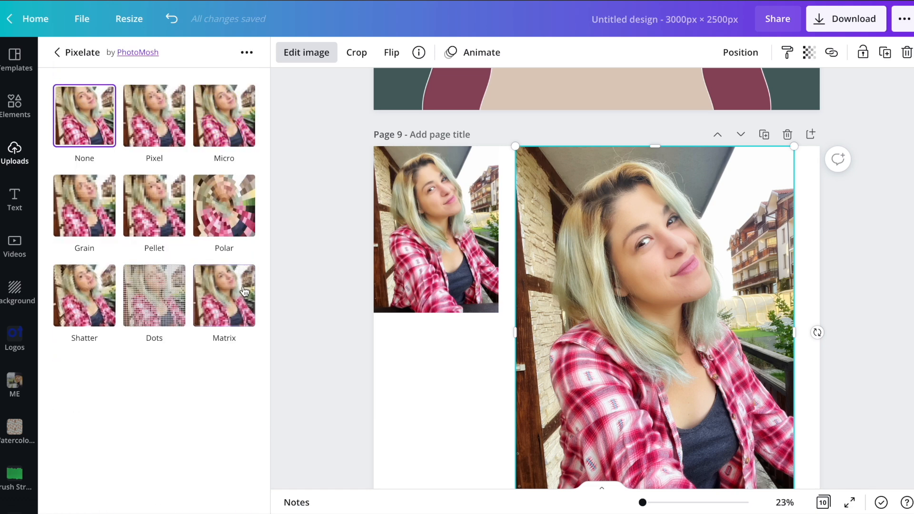
left_click(162, 317)
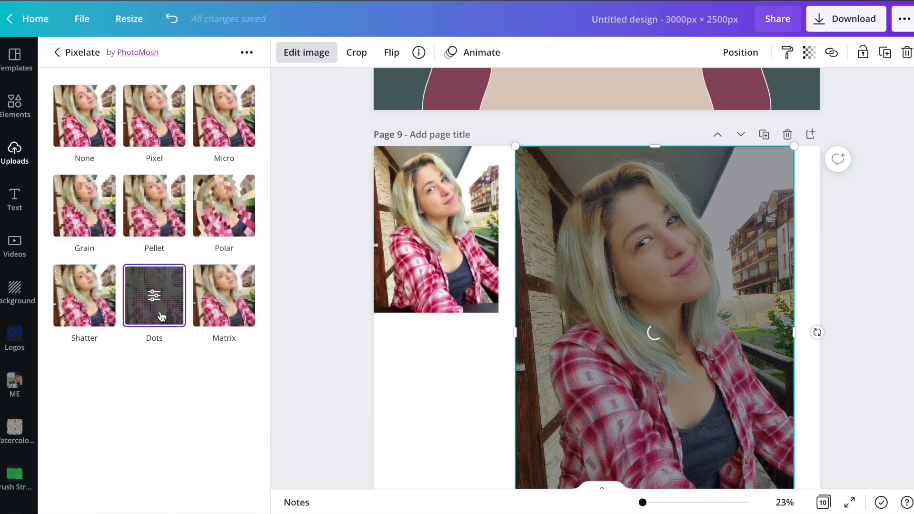
scroll(344, 243, "down", 2)
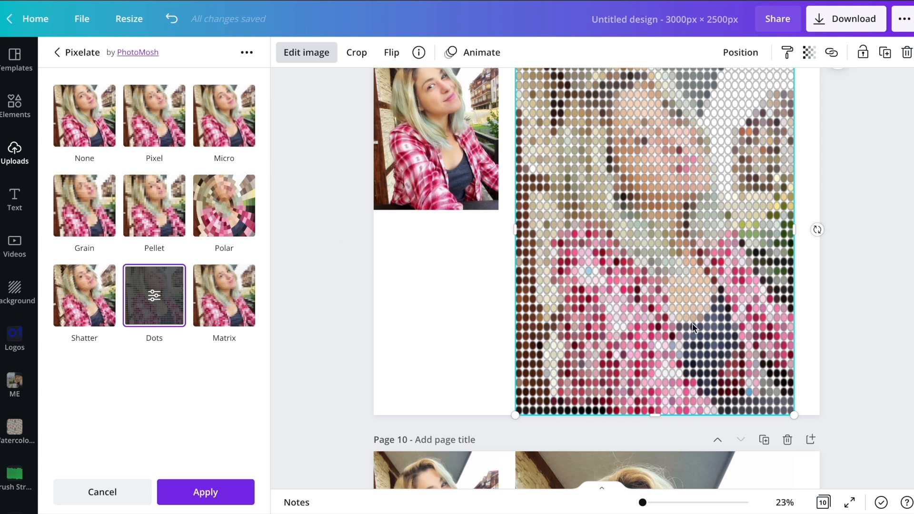
scroll(693, 324, "up", 1)
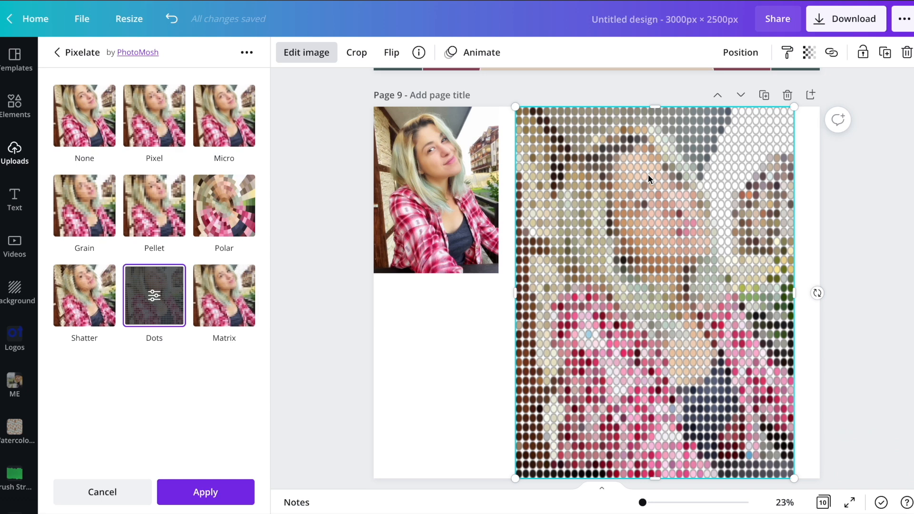
Adjust the Dots effect on the page 9 photo to count 10, size 0.336 and blur 0.725.
left_click(155, 297)
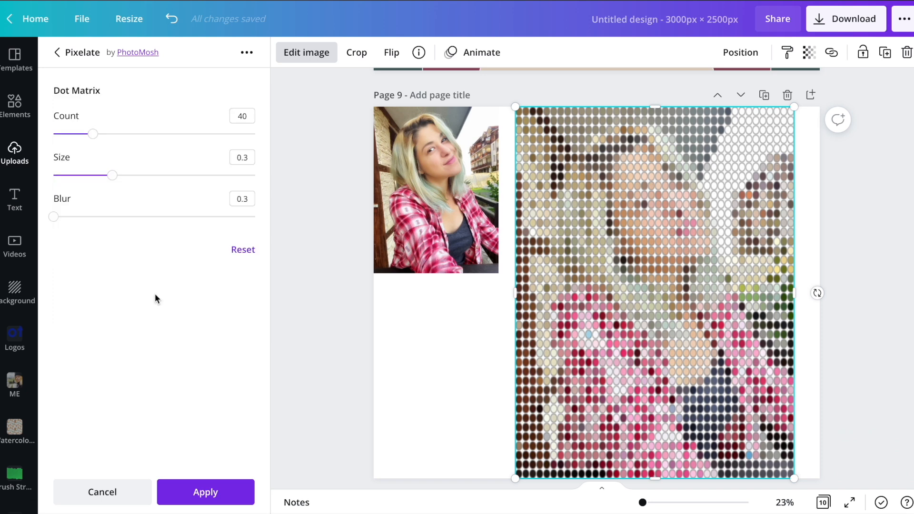
mouse_move(112, 175)
left_mouse_down()
mouse_move(73, 177)
mouse_move(128, 176)
left_mouse_up()
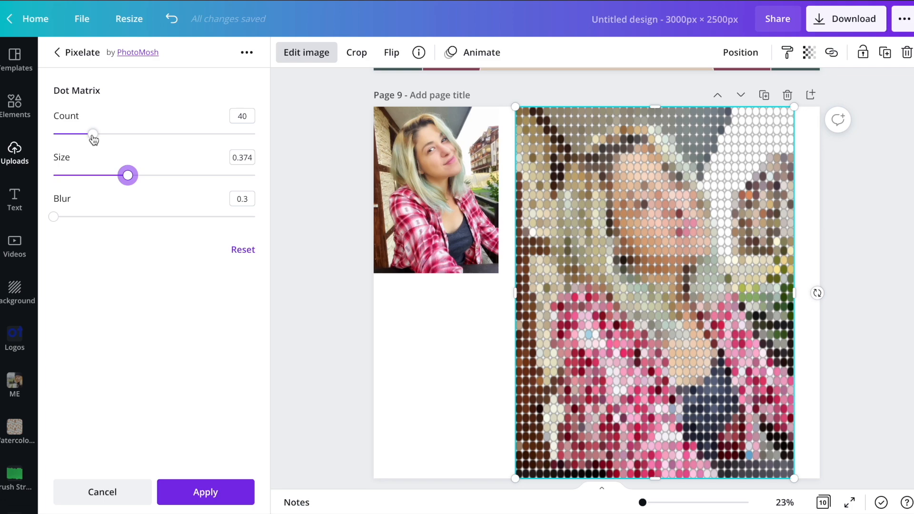
left_click_drag(93, 139, 133, 139)
left_click_drag(129, 179, 120, 175)
left_click_drag(129, 138, 64, 140)
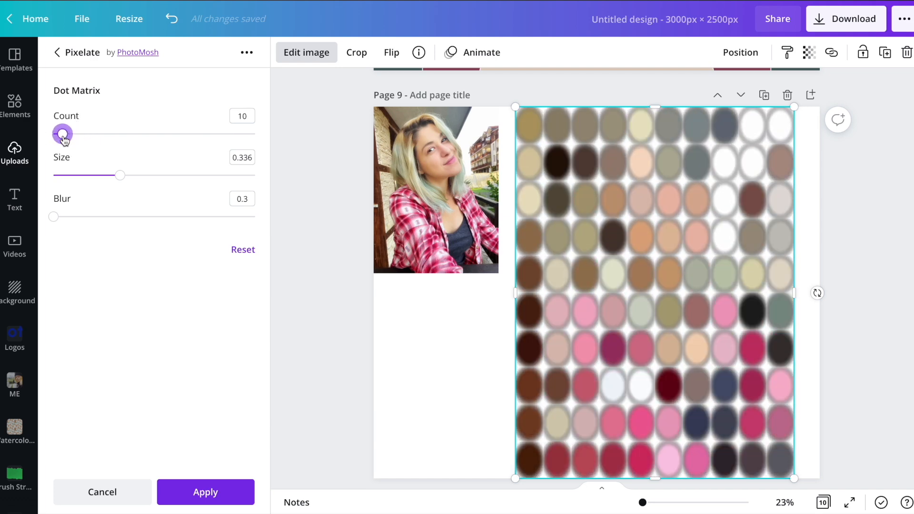
left_click_drag(53, 217, 176, 219)
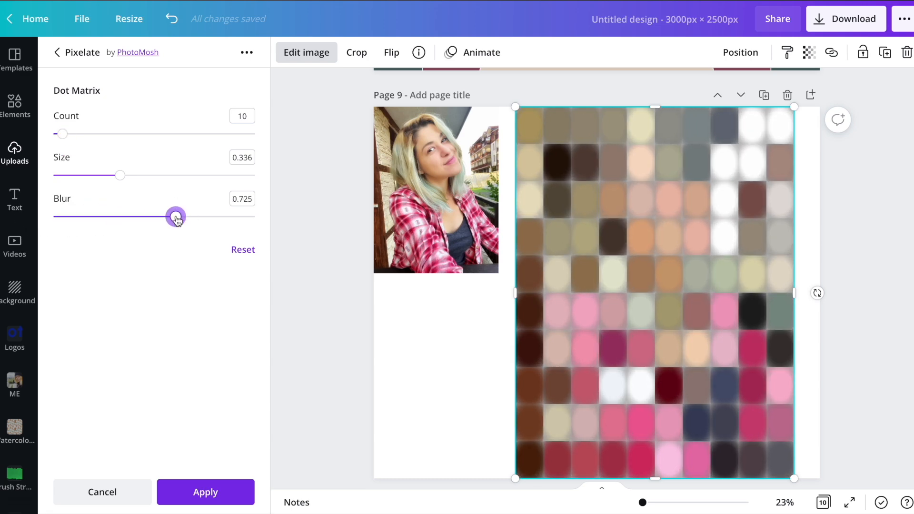
Refine the dots to count 108 and size 0.288, and finish editing the page 9 photo.
left_click_drag(59, 134, 162, 134)
mouse_move(120, 176)
left_mouse_down()
mouse_move(240, 184)
mouse_move(110, 175)
left_mouse_up()
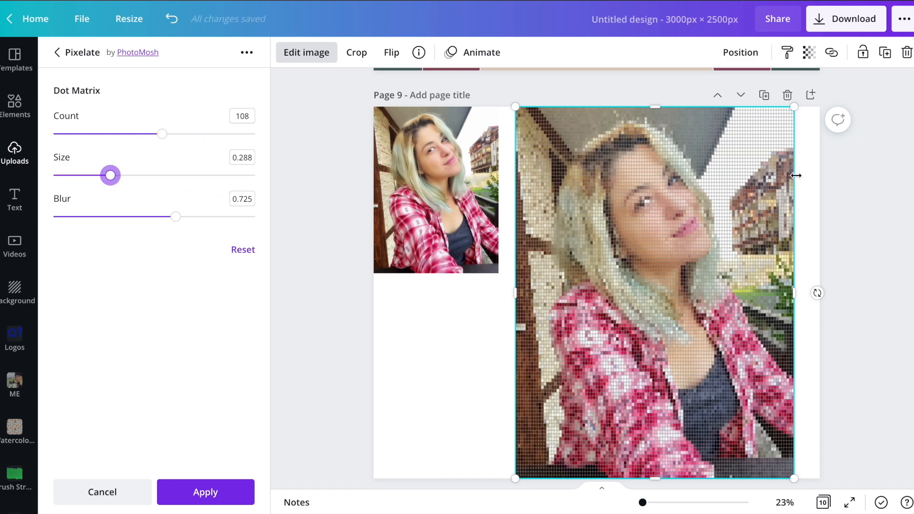
left_click(820, 179)
left_click(853, 197)
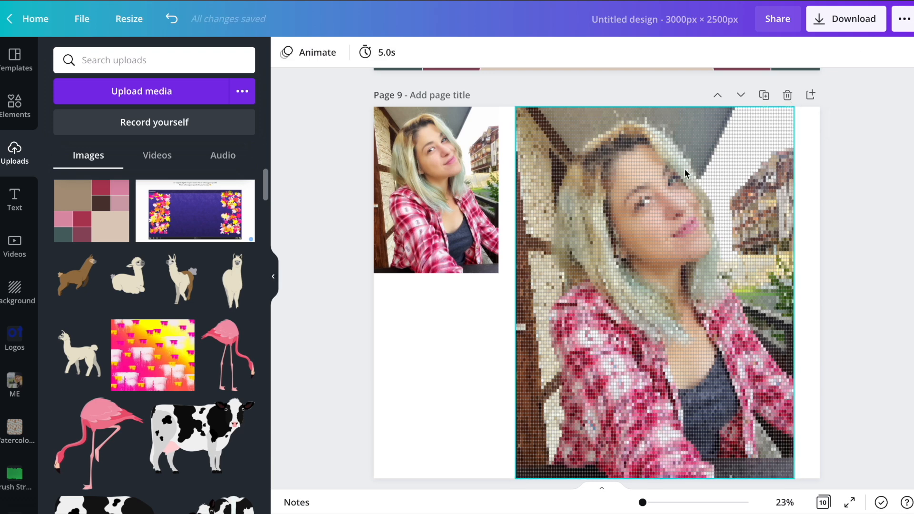
Open the Shadows effects for the large photo on page 10.
scroll(685, 169, "down", 8)
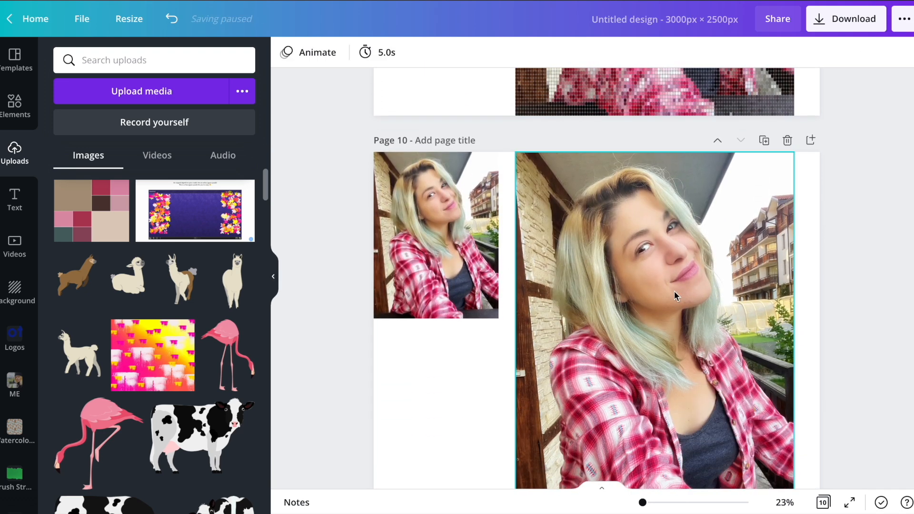
left_click(674, 291)
left_click(303, 54)
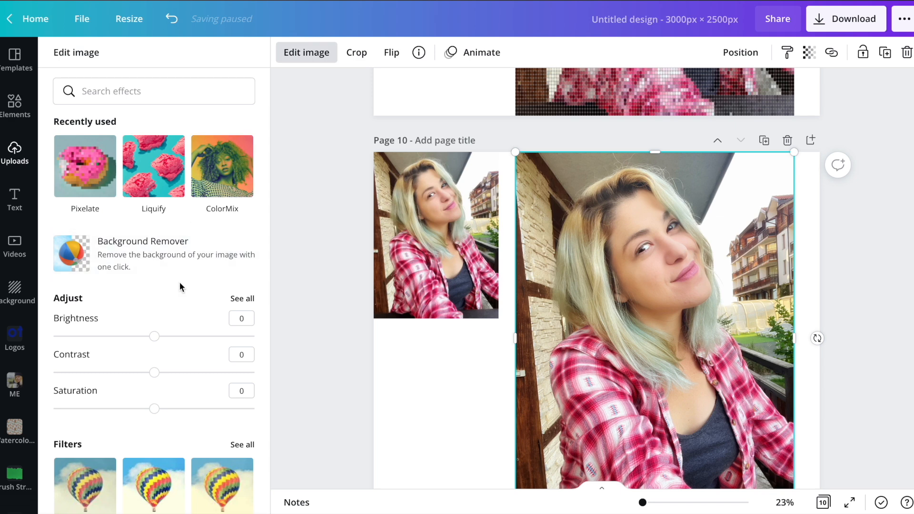
scroll(179, 282, "down", 9)
left_click(241, 184)
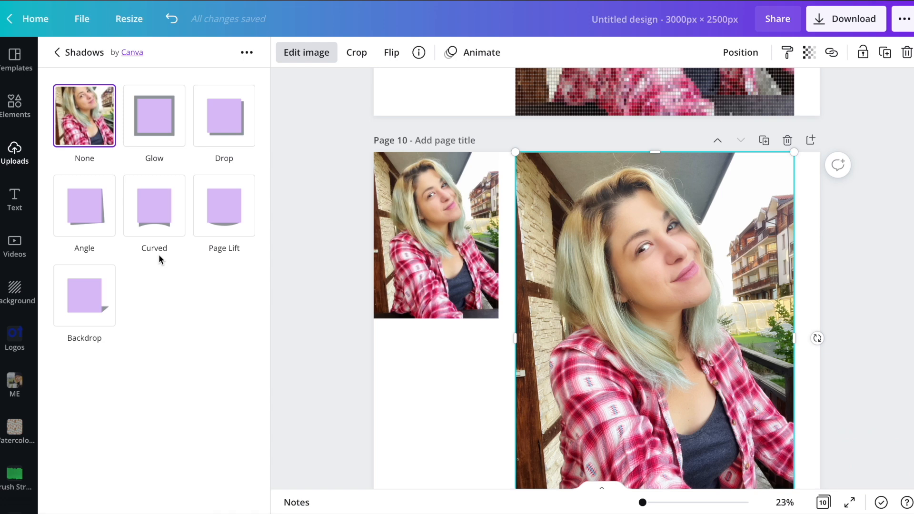
Shrink the large photo on page 10 to about 80% and move it up to leave white space around it.
scroll(515, 152, "down", 2)
left_click_drag(516, 75, 572, 147)
left_click_drag(681, 313, 686, 275)
Try the Glow, Drop, Page Lift, Curved, Angle and Backdrop shadows on the photo and move it toward the page center.
left_click(159, 127)
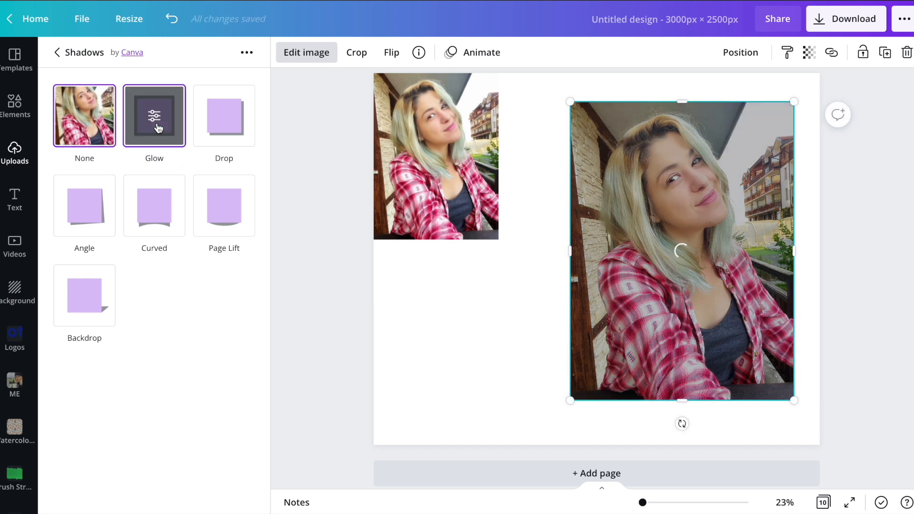
left_click(218, 127)
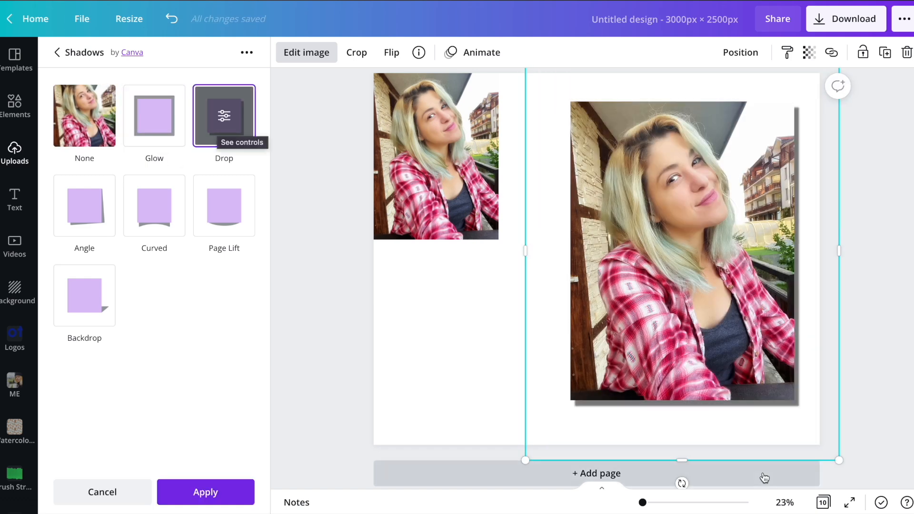
left_click(223, 218)
left_click(157, 230)
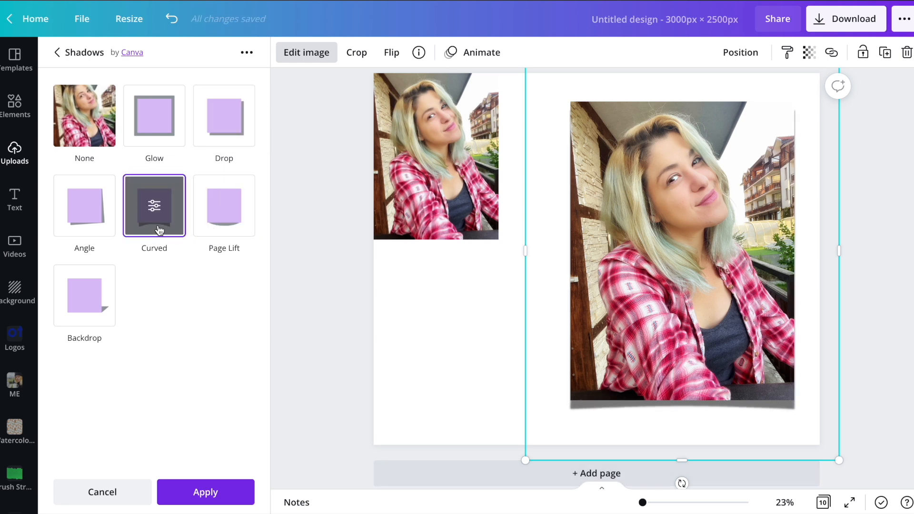
left_click(72, 229)
left_click(90, 303)
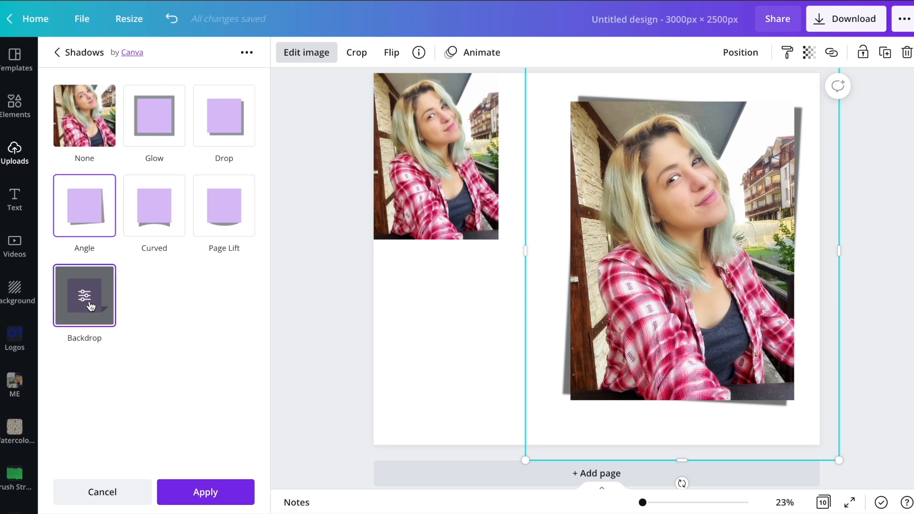
left_click_drag(791, 241, 710, 273)
left_click(610, 278)
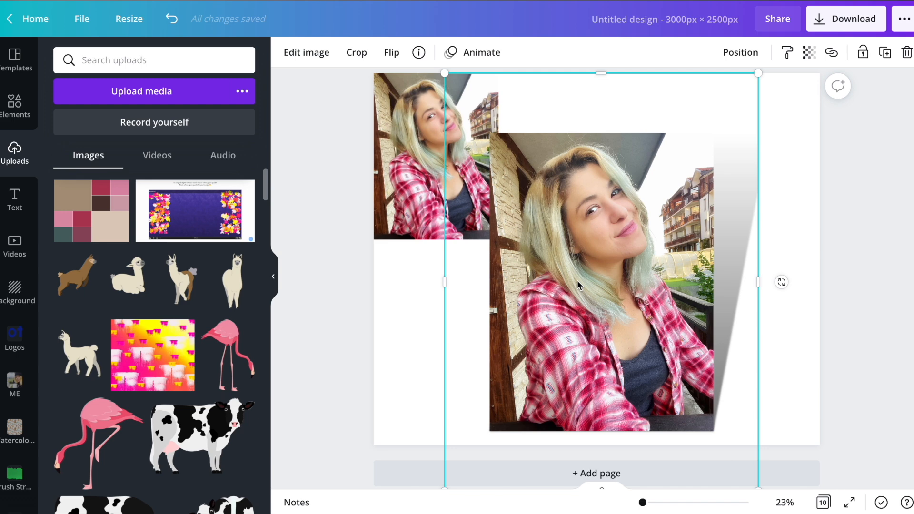
Delete the large shadowed photo and the small photo from page 10.
key("Delete")
left_click(457, 216)
key("Delete")
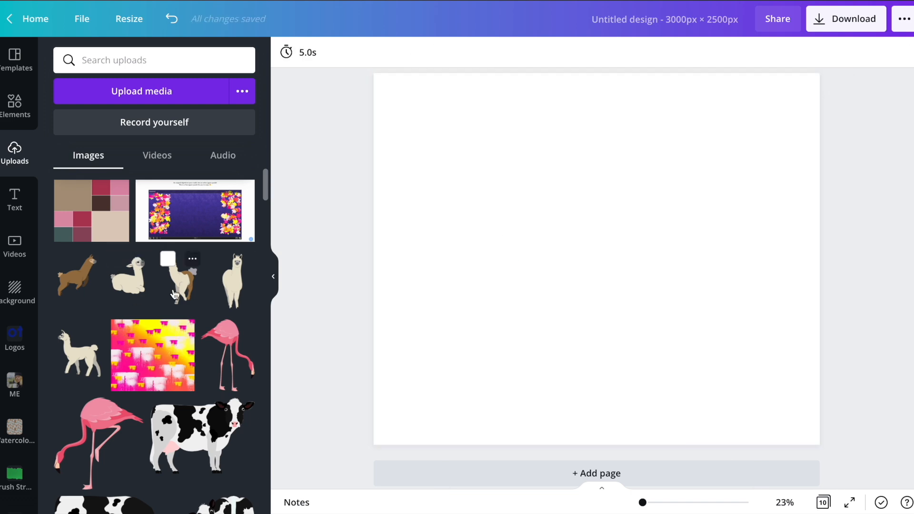
Add the purple polka-dot star from the uploaded images to the empty page 10.
scroll(175, 294, "down", 10)
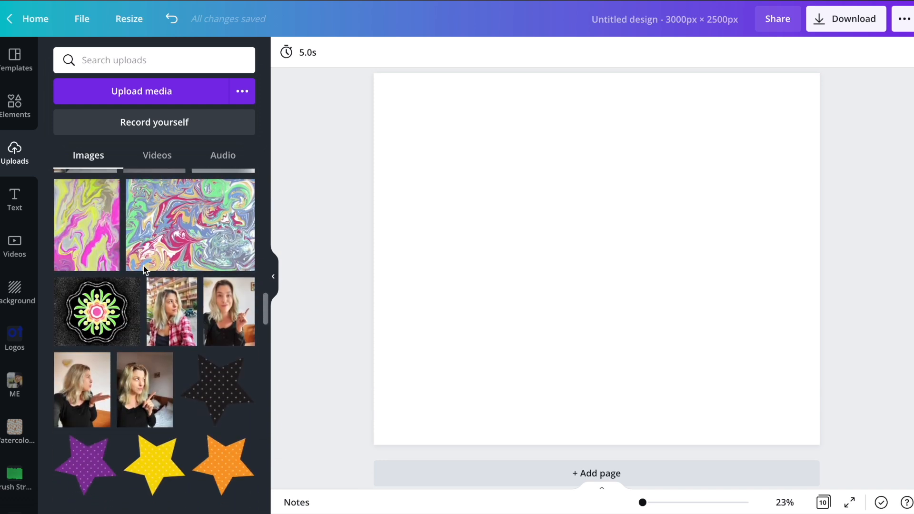
left_click(86, 326)
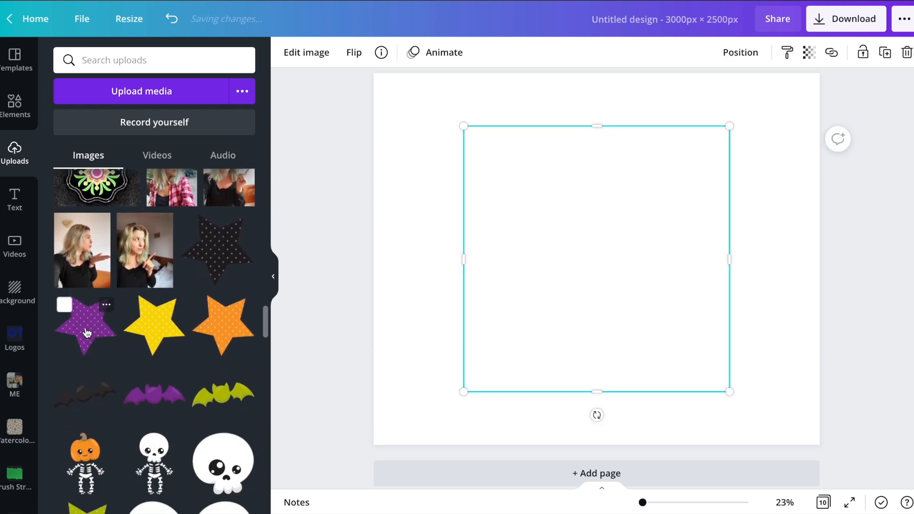
key("ctrl+z")
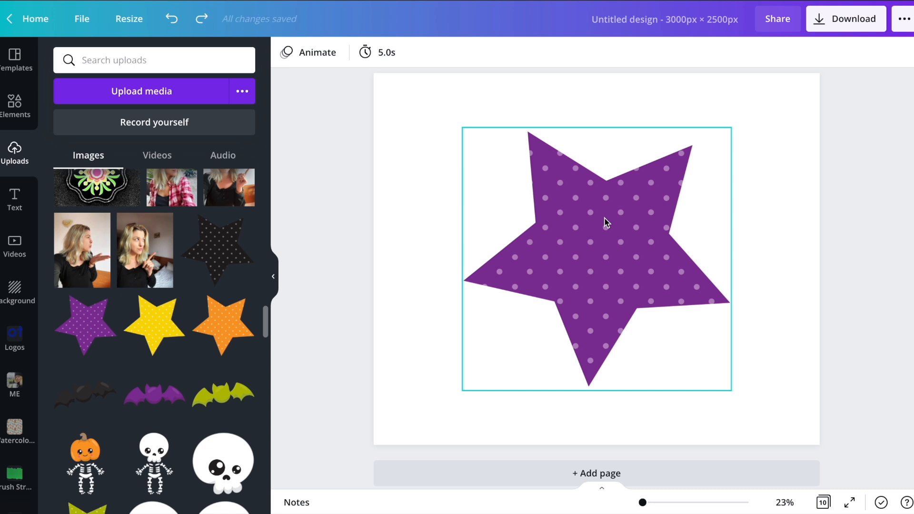
Change the background color of page 10 to the medium-dark gray from the default colors.
left_click(390, 92)
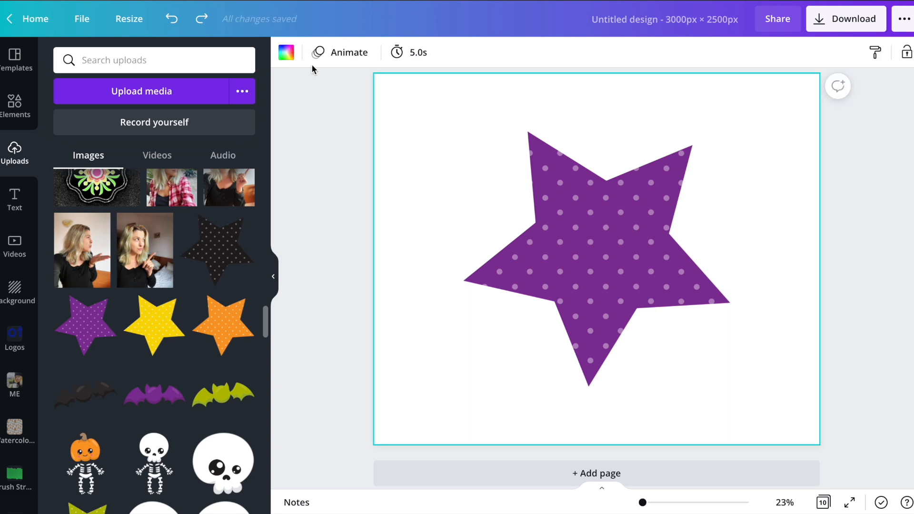
left_click(285, 54)
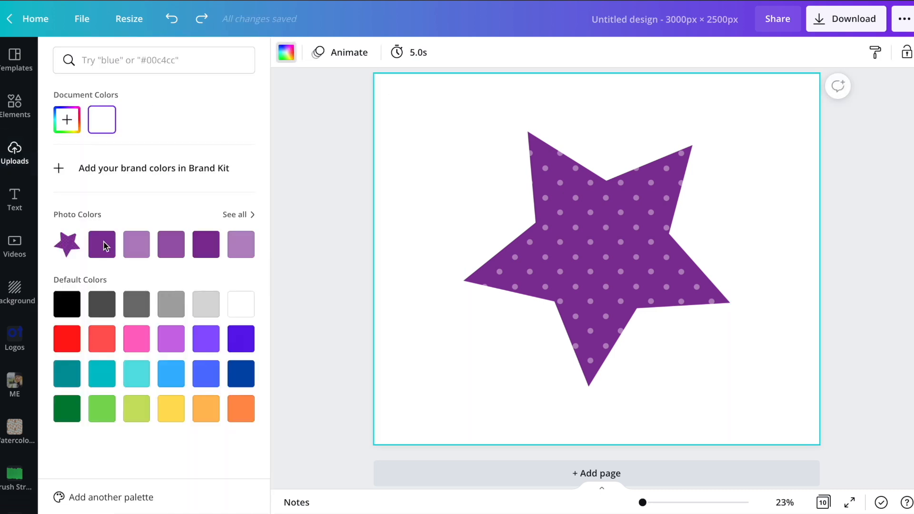
left_click(137, 305)
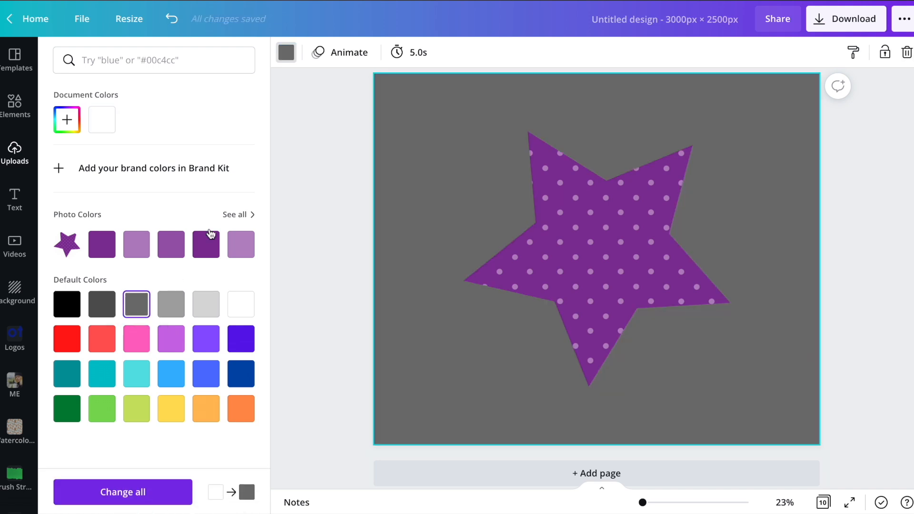
left_click(344, 187)
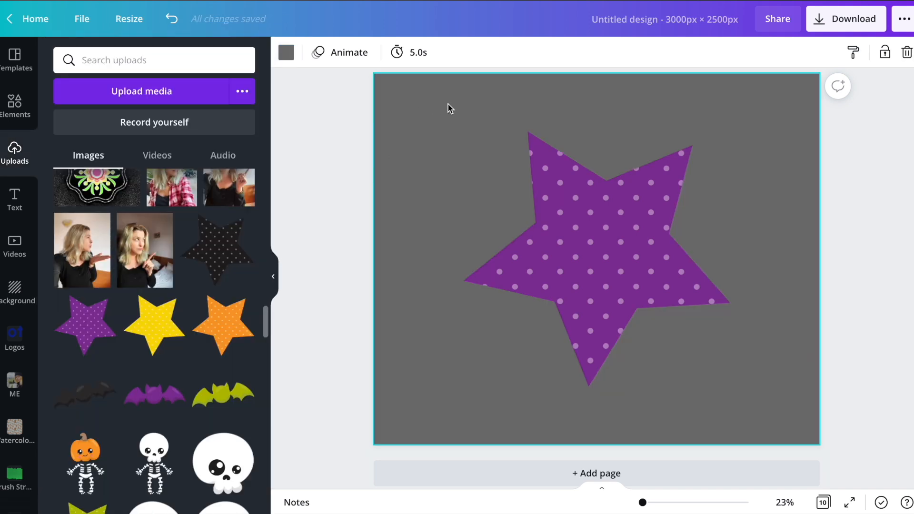
Apply the Glow shadow to the purple star and open its settings.
left_click(567, 193)
left_click(307, 53)
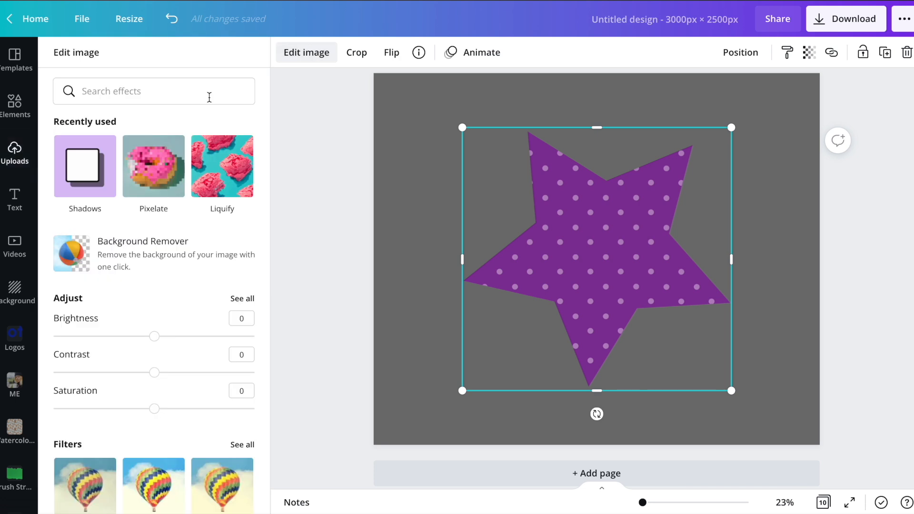
left_click(90, 169)
left_click(155, 124)
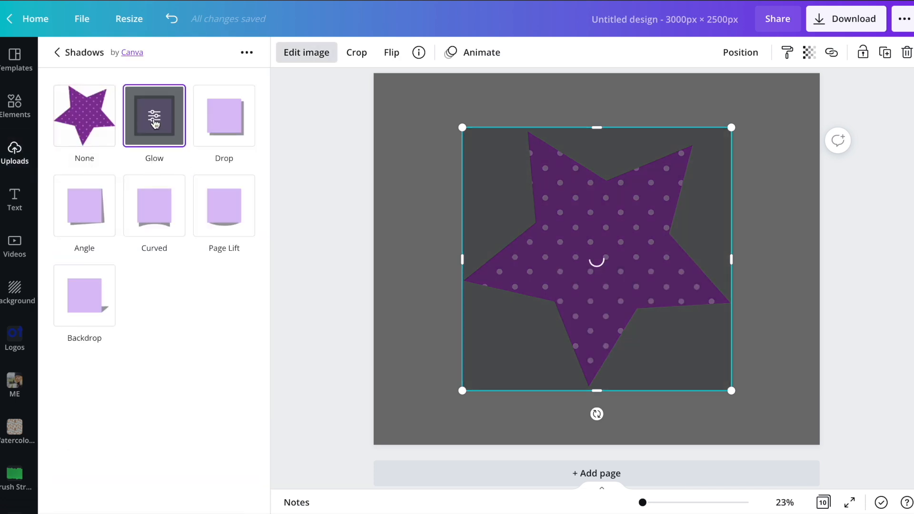
left_click(155, 119)
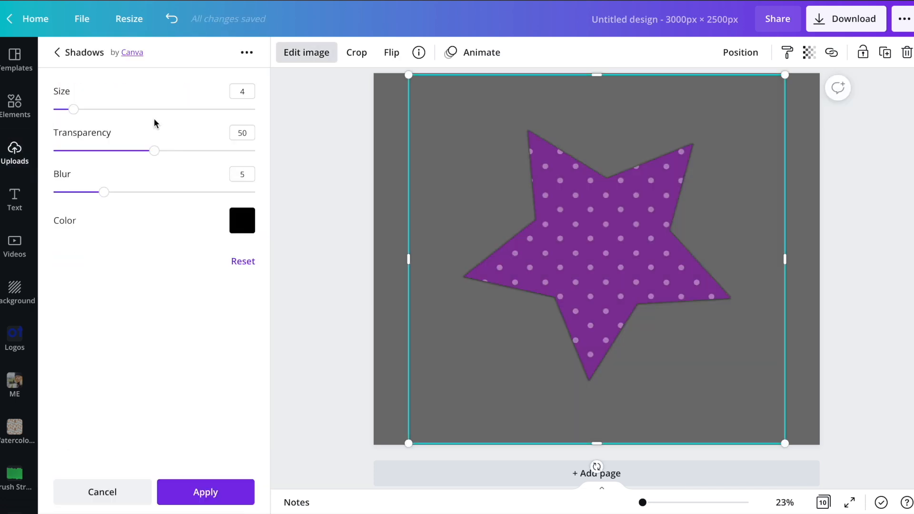
Turn the star's glow into a solid white outline with white color, blur 0, transparency 100 and size 38.
left_click(242, 220)
left_click(314, 286)
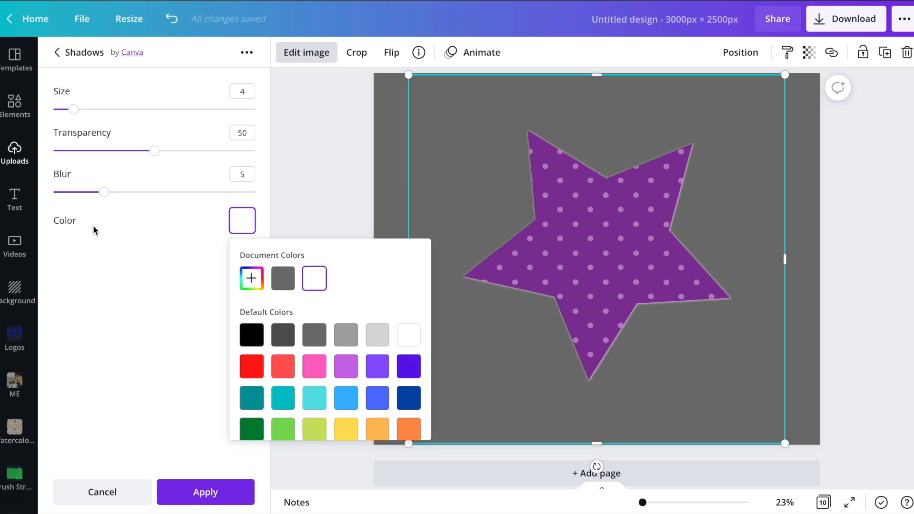
left_click_drag(104, 192, 53, 192)
left_click_drag(159, 152, 292, 151)
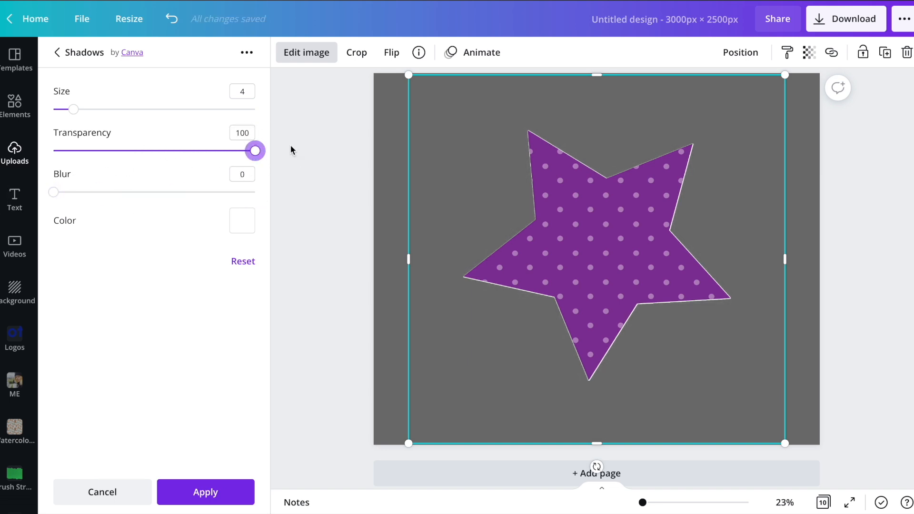
left_click_drag(73, 109, 246, 121)
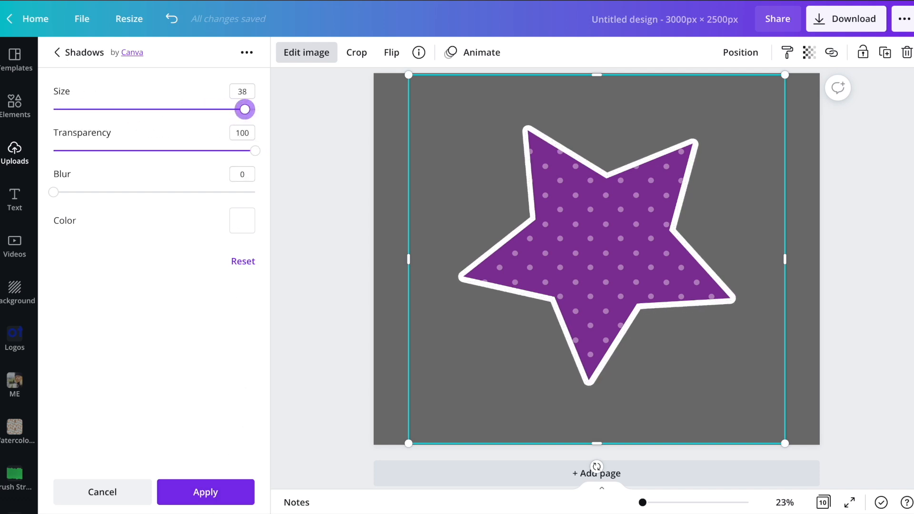
Apply the outline, shrink the purple star into the page's upper-left area and place the orange polka-dot star to its lower right.
left_click(200, 495)
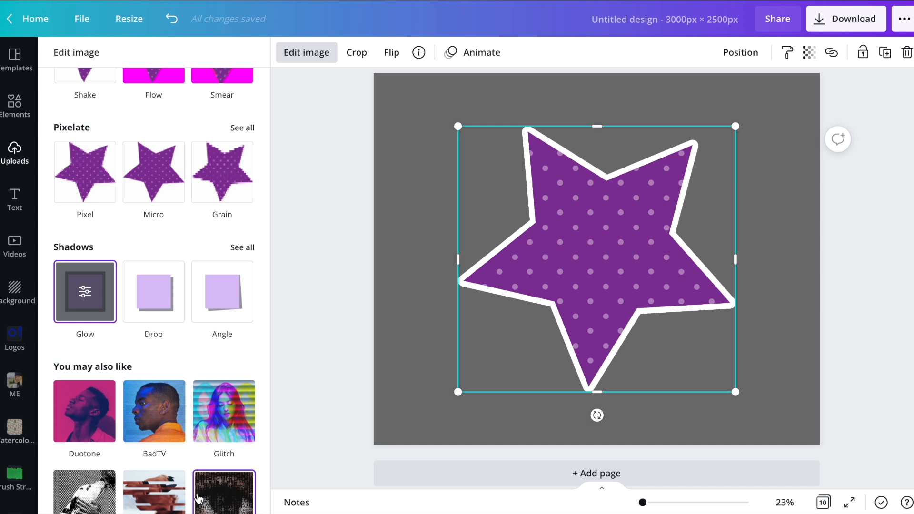
left_click(330, 292)
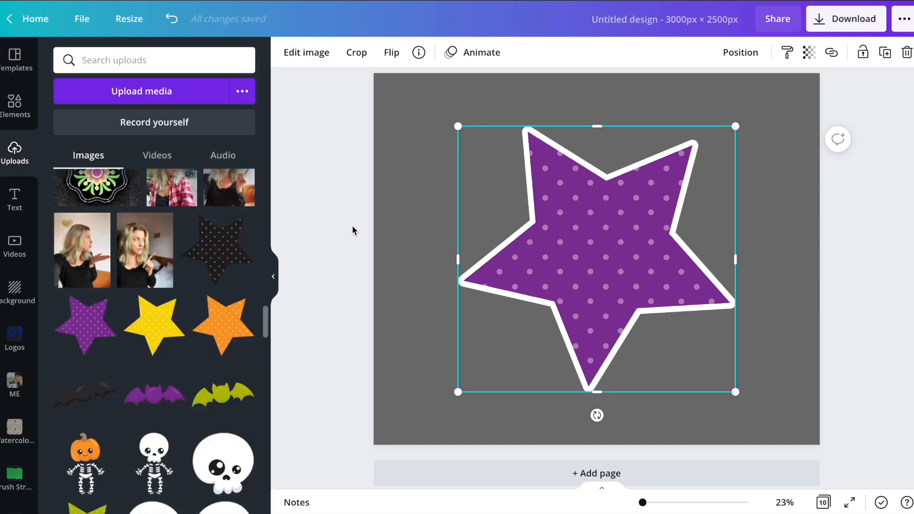
left_click_drag(618, 234, 553, 193)
left_click_drag(672, 355, 633, 292)
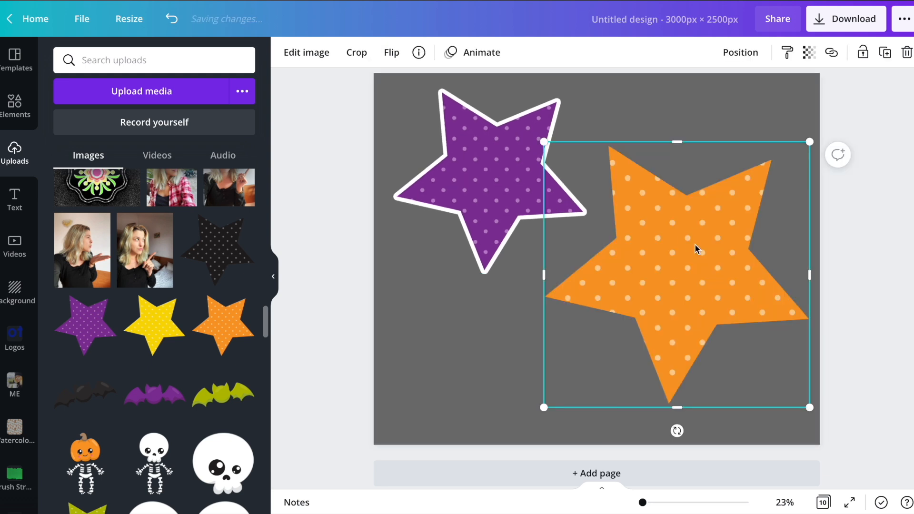
Apply the Glow shadow to the orange star and open its settings.
left_click(306, 53)
left_click(85, 167)
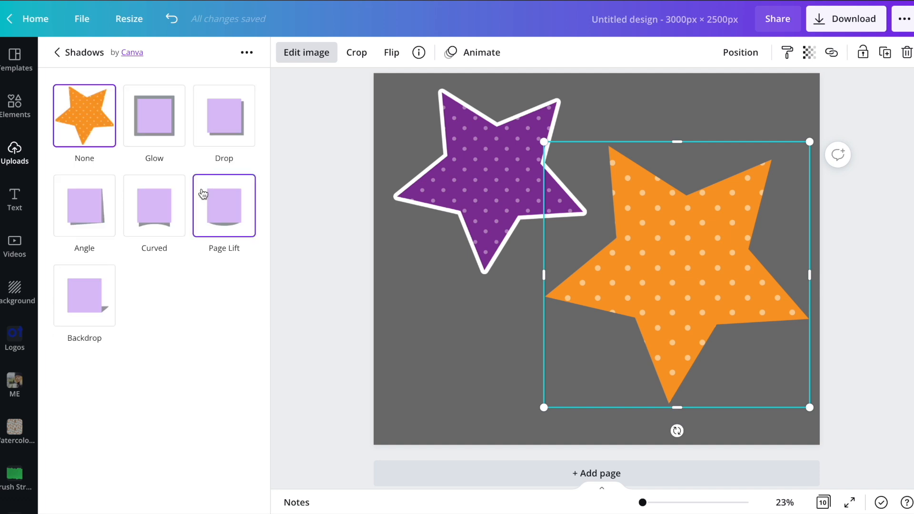
left_click(158, 132)
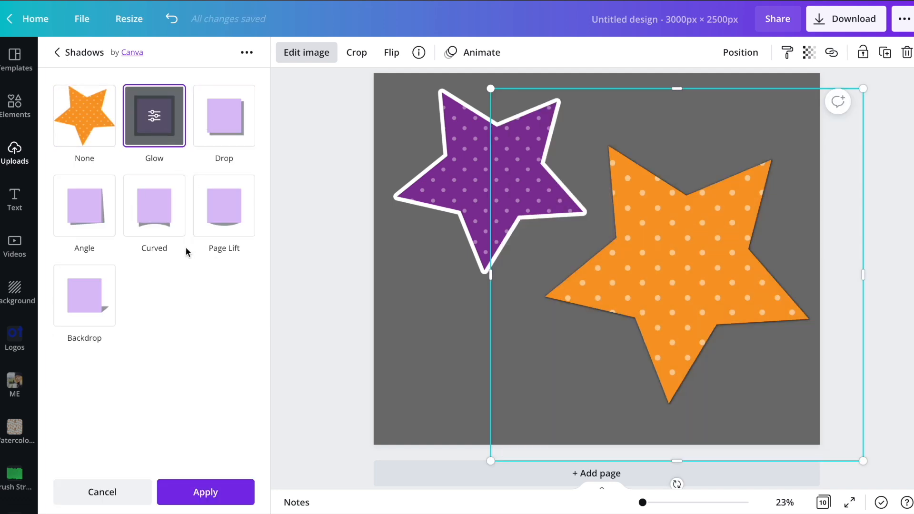
left_click(154, 116)
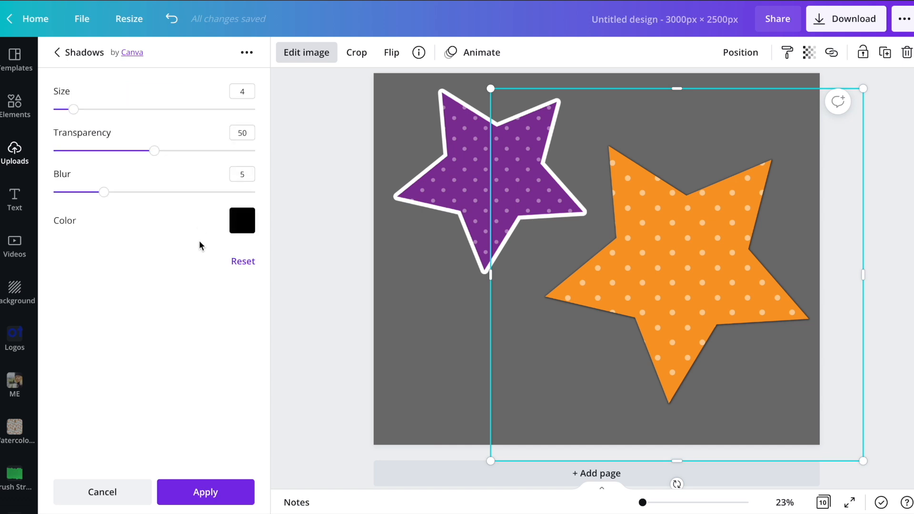
Turn the orange star's glow into a solid light-gray outline with blur 0, transparency 100 and size 40.
left_click(242, 224)
left_click(377, 335)
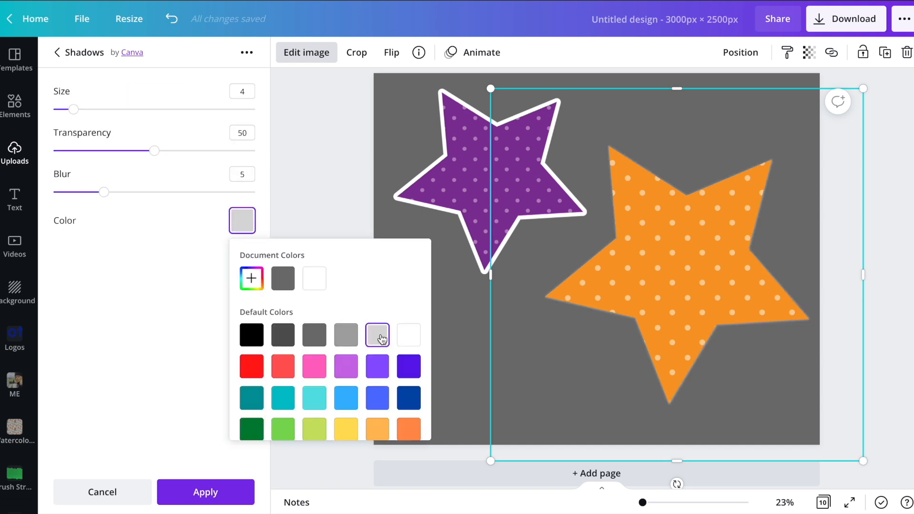
left_click_drag(104, 192, 59, 181)
left_click_drag(161, 152, 288, 151)
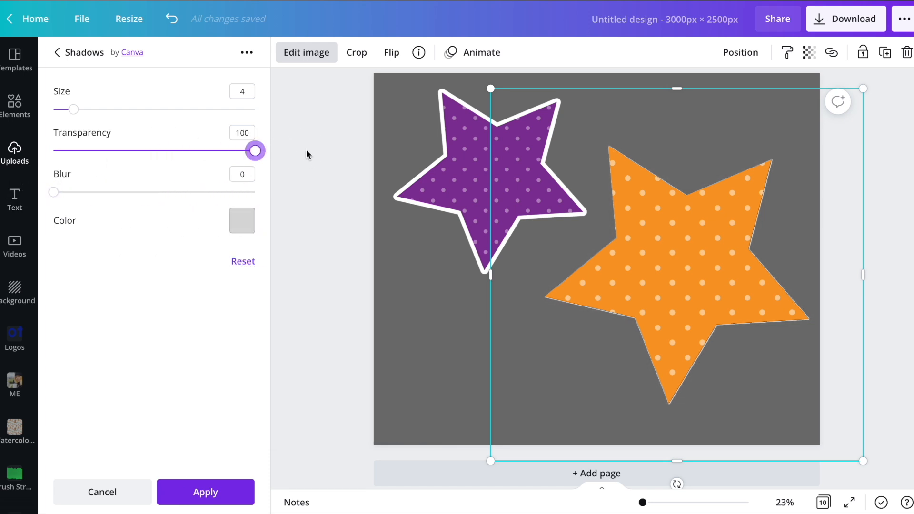
left_click_drag(75, 111, 288, 114)
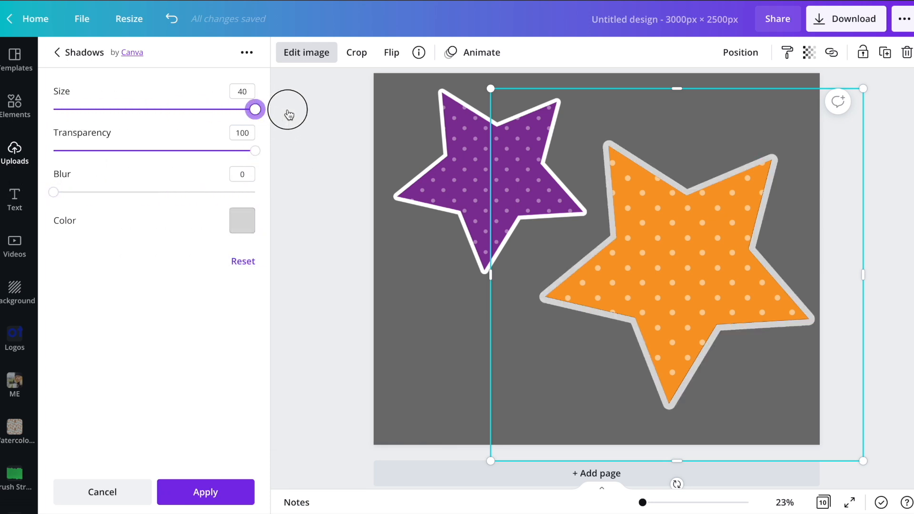
Recolor the orange star's outline to the custom near-white #FFFDFD and lower its transparency value for a see-through border.
left_click(243, 224)
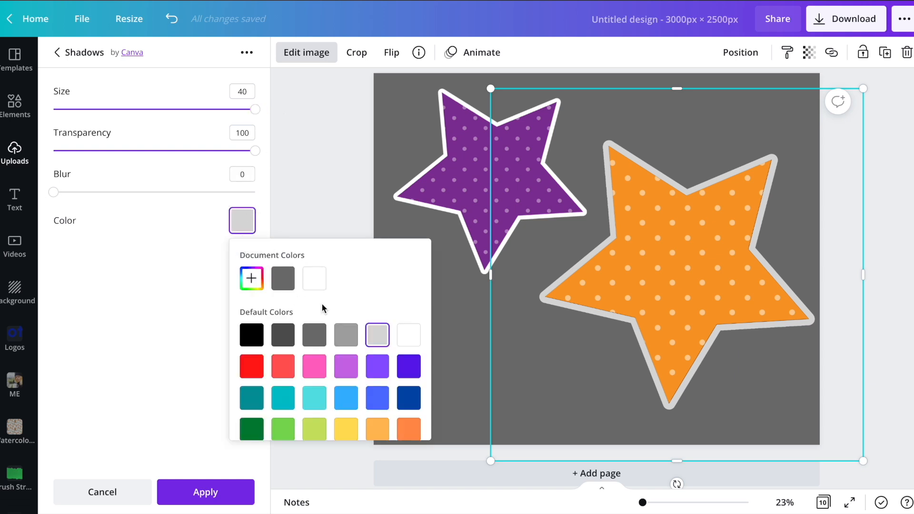
left_click(251, 278)
left_click(250, 315)
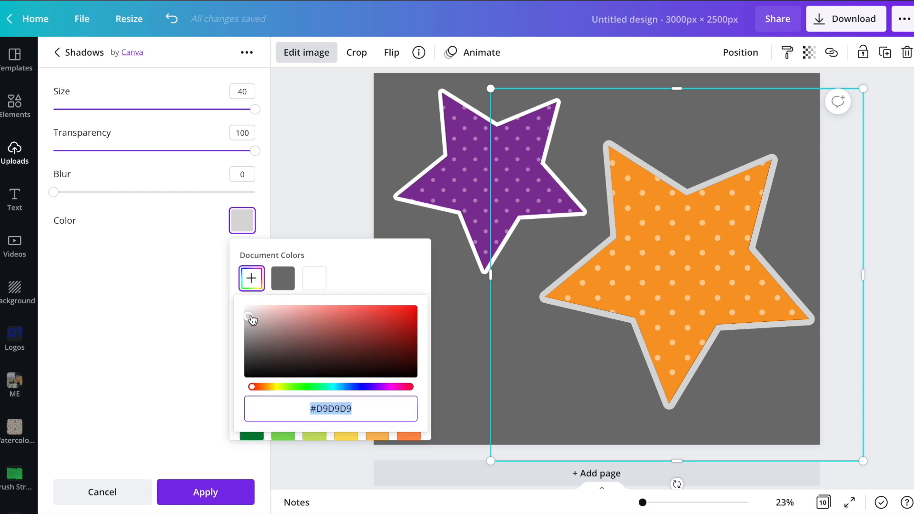
left_click_drag(250, 314, 256, 312)
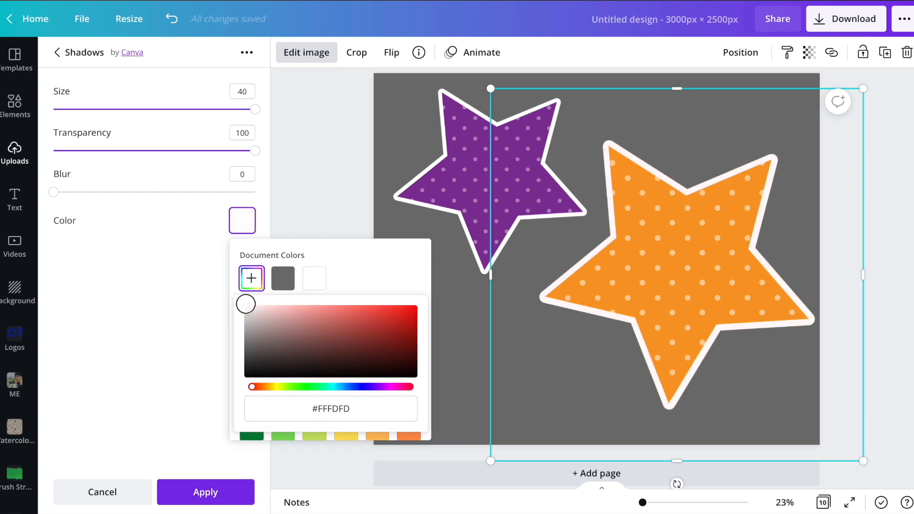
left_click_drag(255, 153, 89, 147)
left_click(395, 353)
left_click(402, 310)
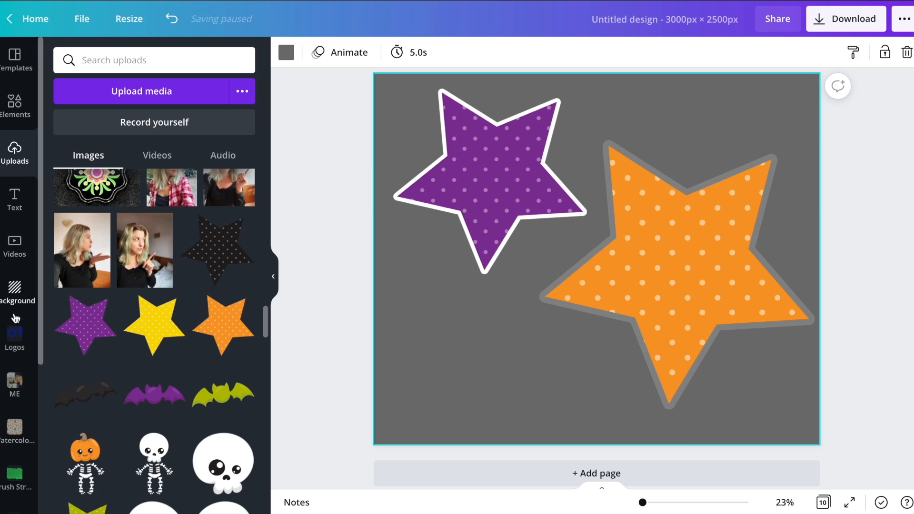
Search the backgrounds for "wood" and set the orange wood-plank image as the background of page 10.
left_click(15, 292)
left_click(135, 62)
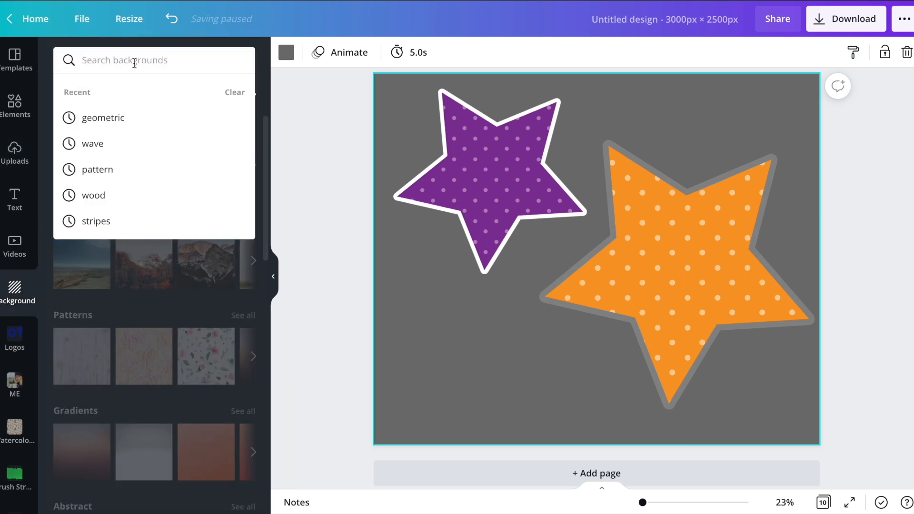
type("wood")
key("Return")
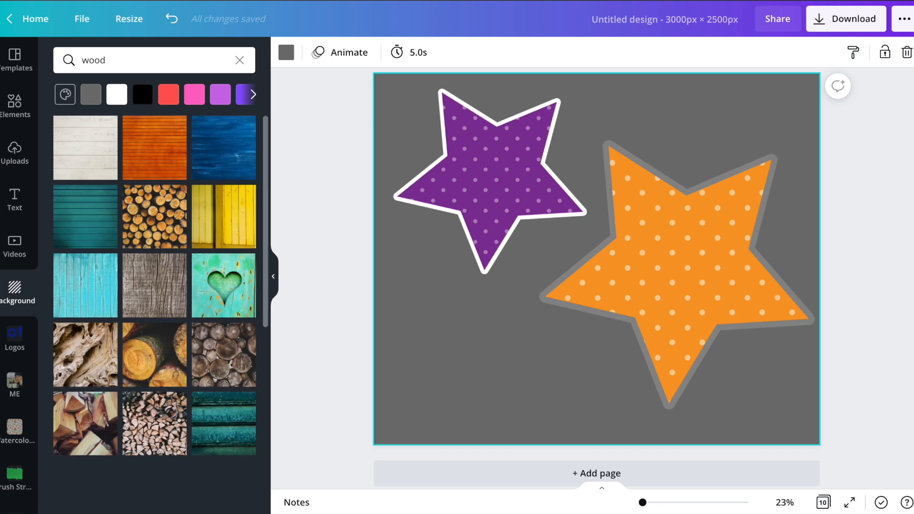
left_click(135, 159)
left_click_drag(135, 160, 376, 351)
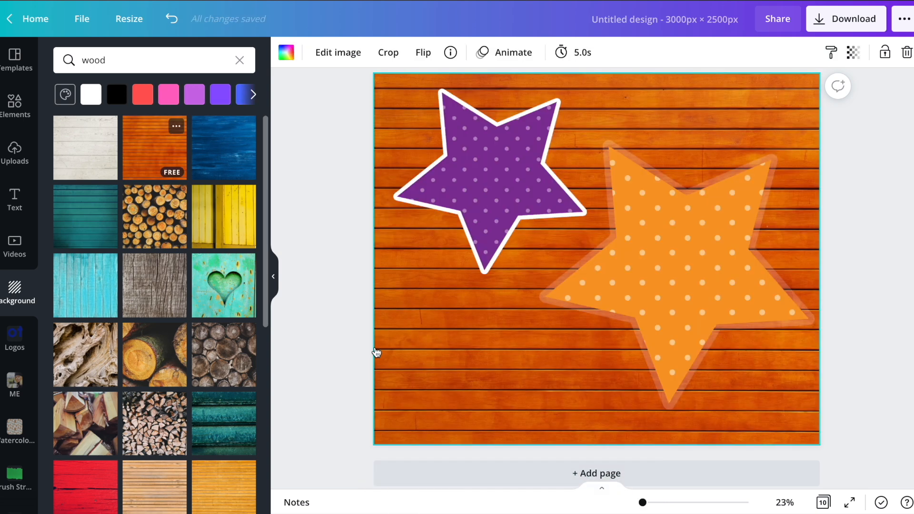
Shrink the orange star into the lower-right corner of page 10 and add a new page after it.
left_click(588, 219)
left_click_drag(539, 140, 596, 196)
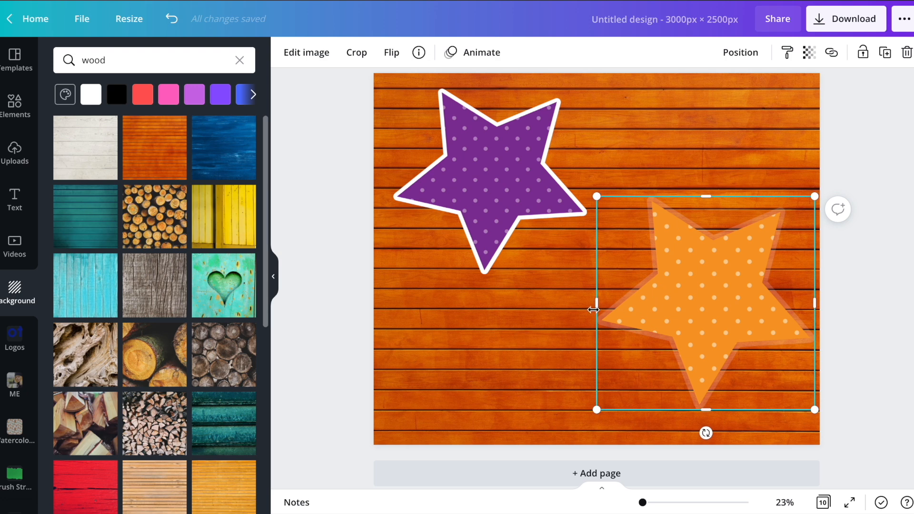
left_click(666, 145)
scroll(665, 141, "down", 1)
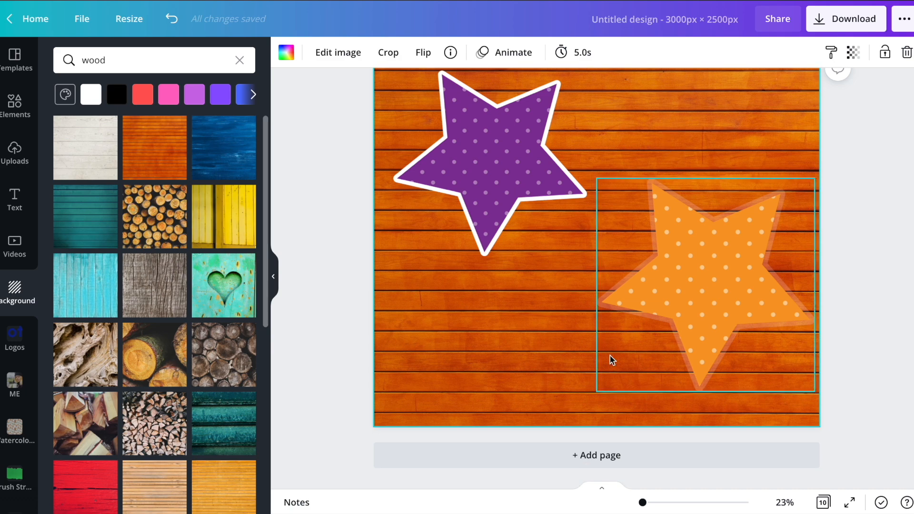
left_click(578, 453)
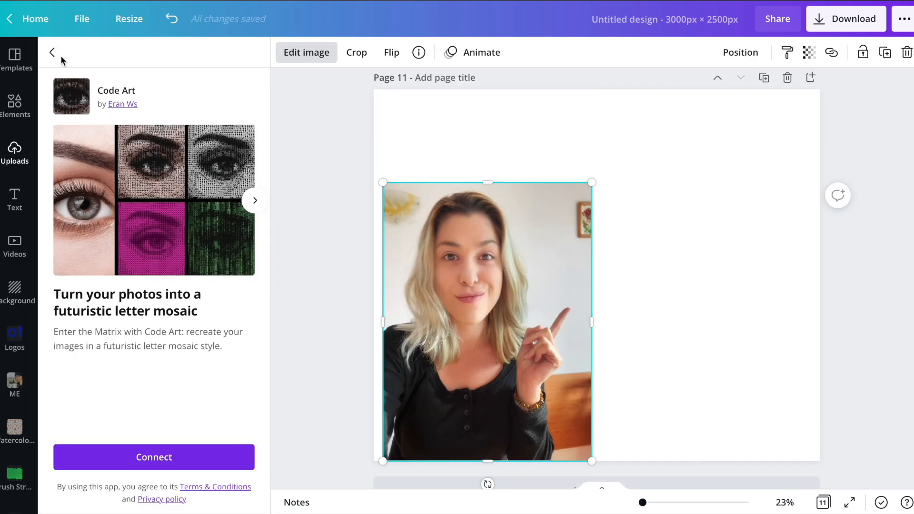
Leave the Code Art effect, browse the image effects and try the ColorMix Amethyst effect on the page 11 portrait.
left_click(52, 52)
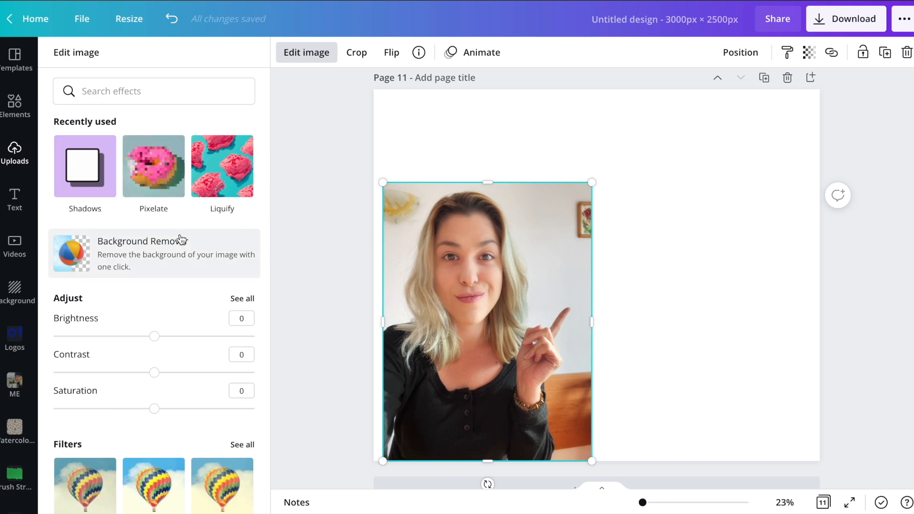
scroll(180, 239, "down", 8)
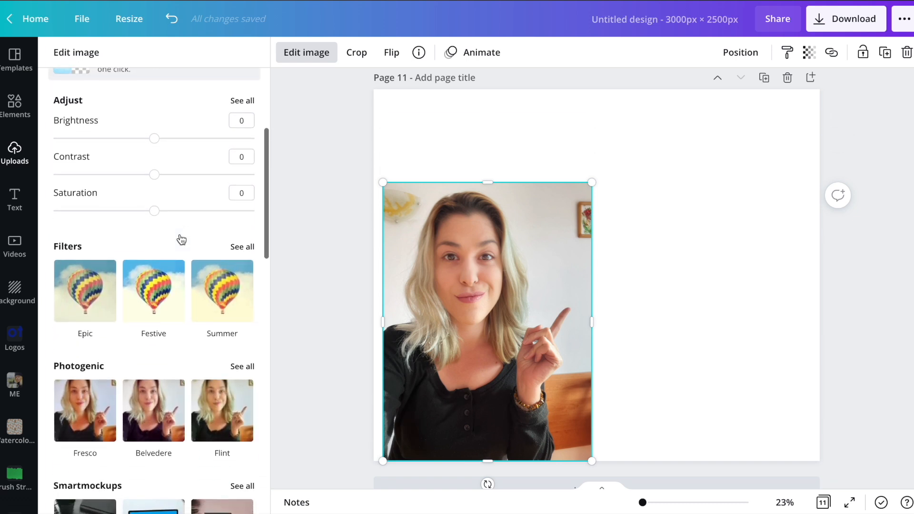
scroll(180, 237, "down", 3)
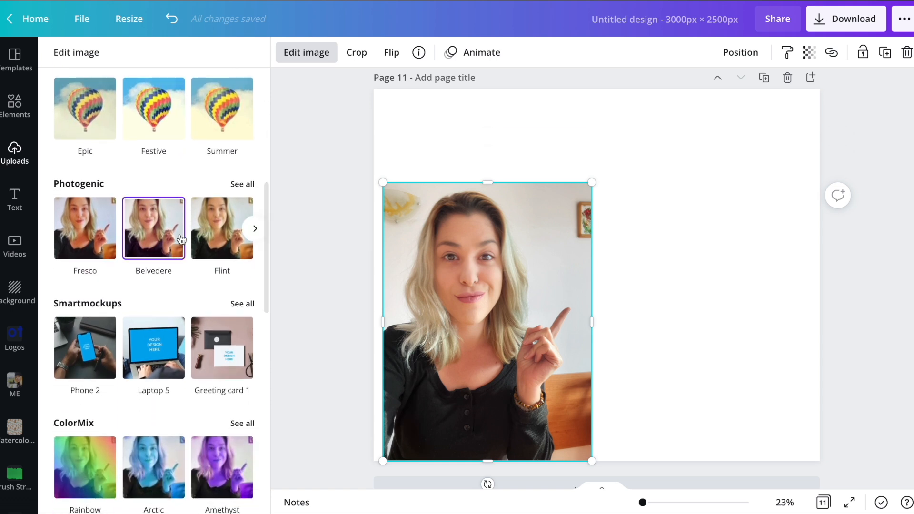
scroll(180, 238, "down", 3)
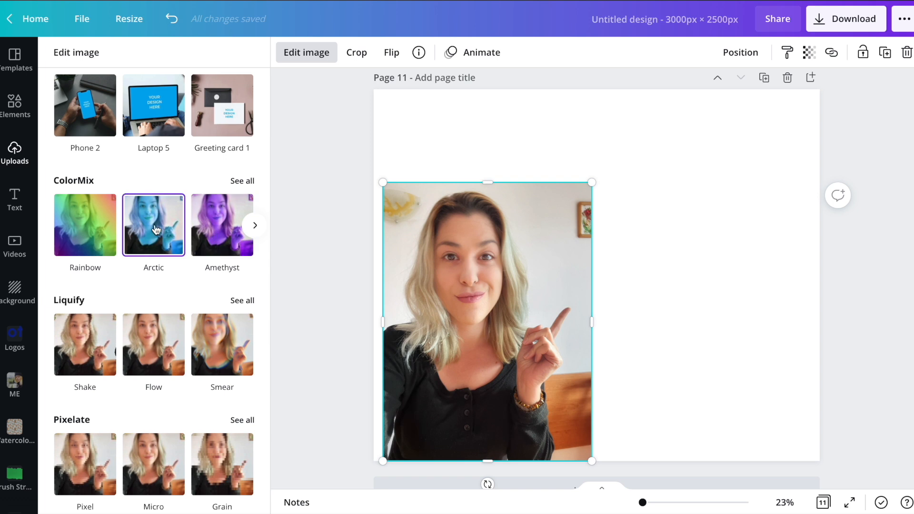
left_click(217, 220)
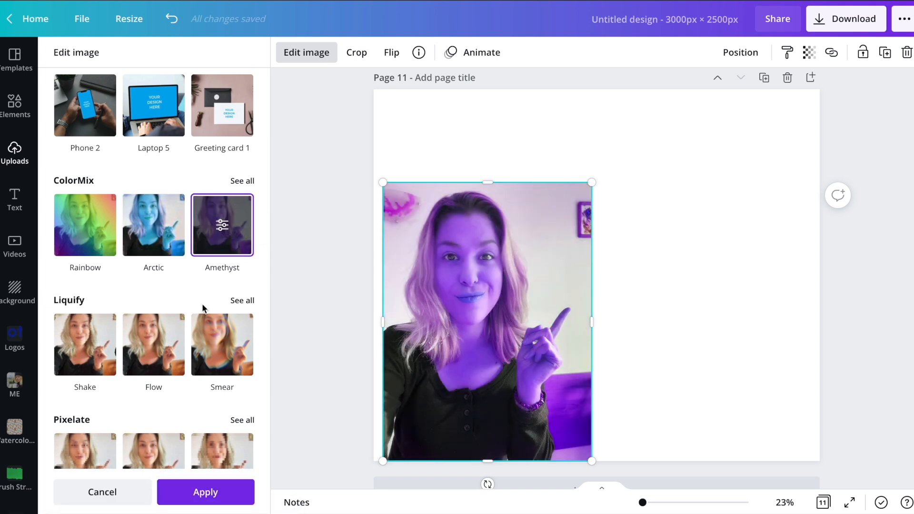
scroll(203, 309, "down", 8)
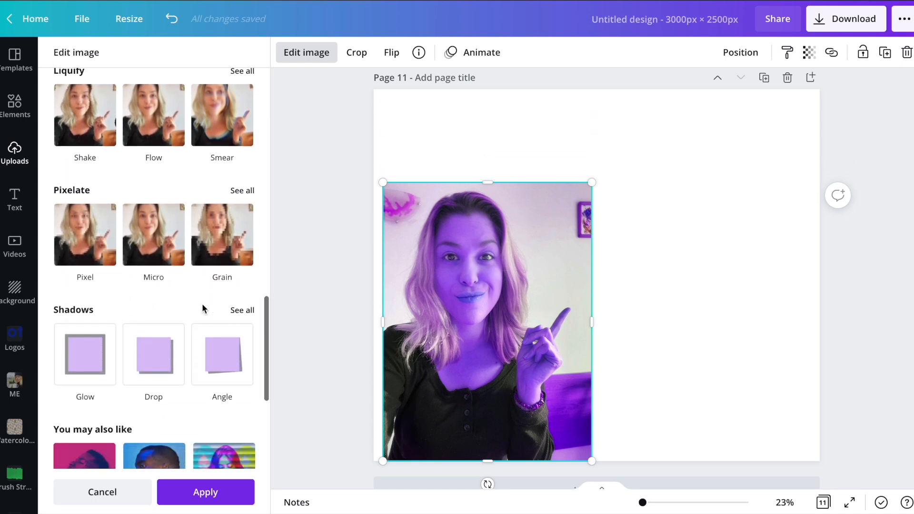
scroll(202, 308, "up", 10)
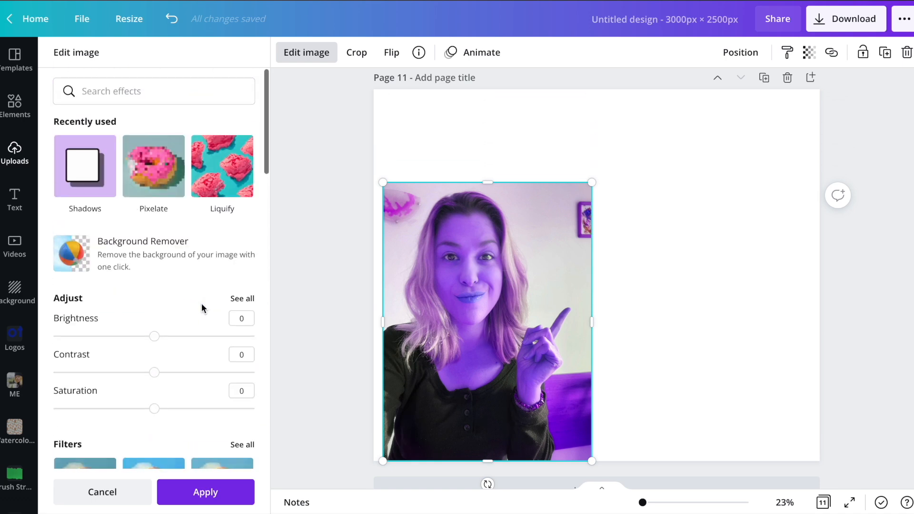
Try removing the portrait's background and moving the cutout toward the page's left edge, and undo these edits.
left_click(171, 264)
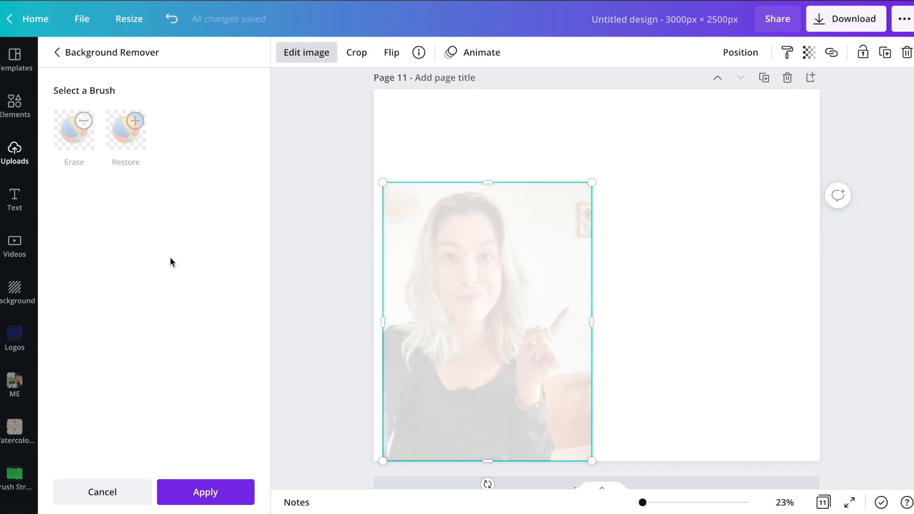
left_click(201, 483)
left_click_drag(460, 384, 445, 386)
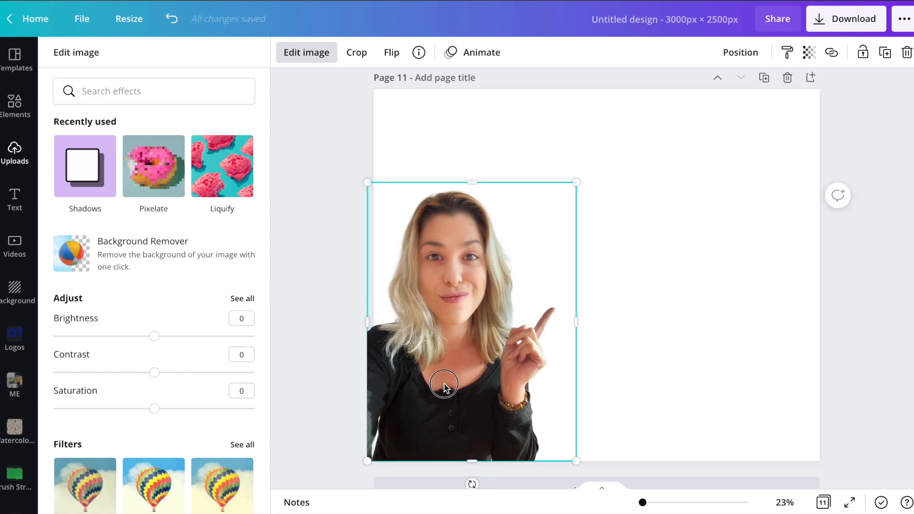
key("ctrl+z")
left_click(691, 211)
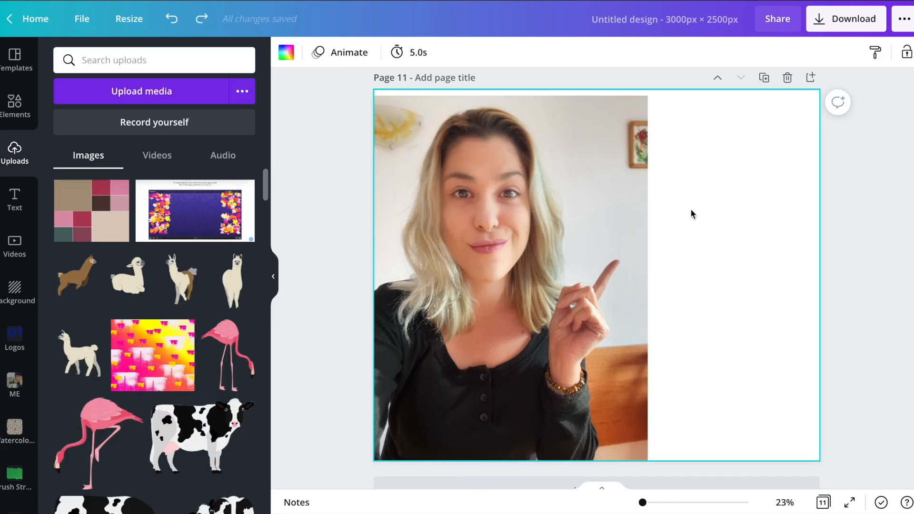
Look back through the finished pages from page 11 to page 7, then return to the patterned page 8.
scroll(691, 209, "up", 7)
scroll(692, 200, "up", 3)
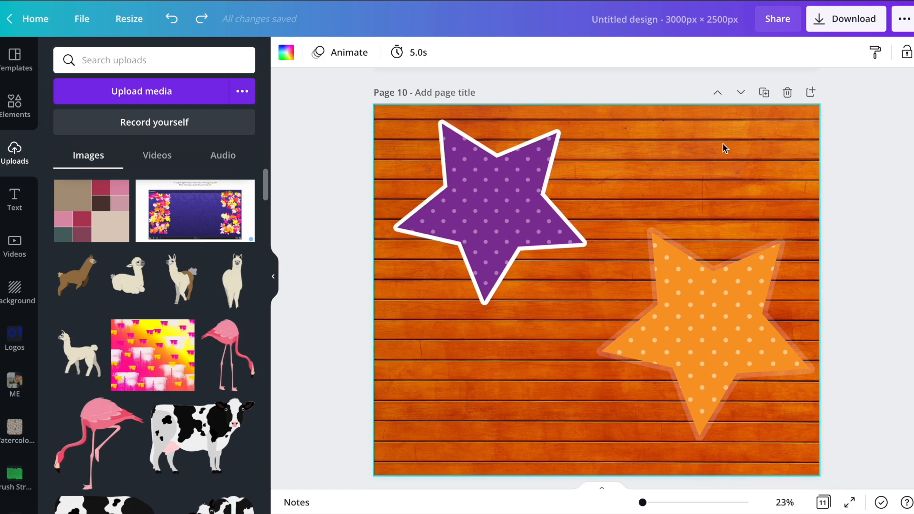
scroll(723, 148, "up", 6)
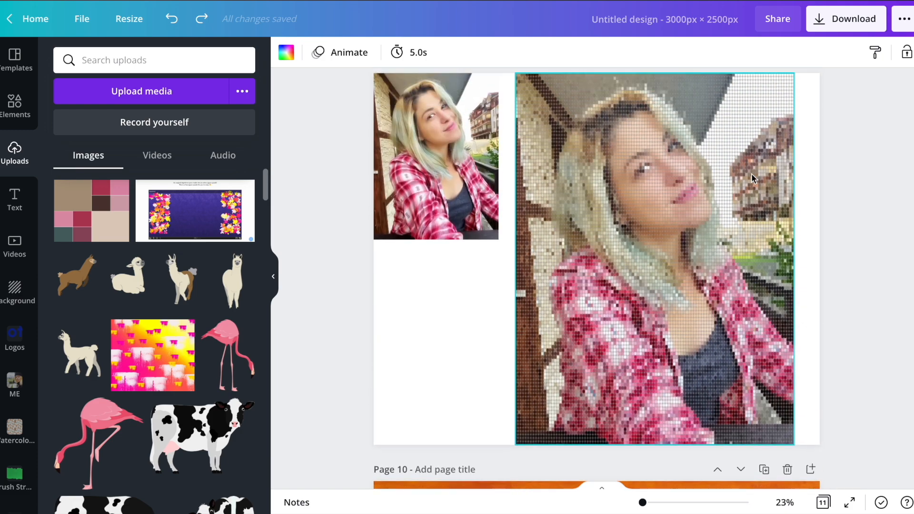
scroll(773, 197, "up", 7)
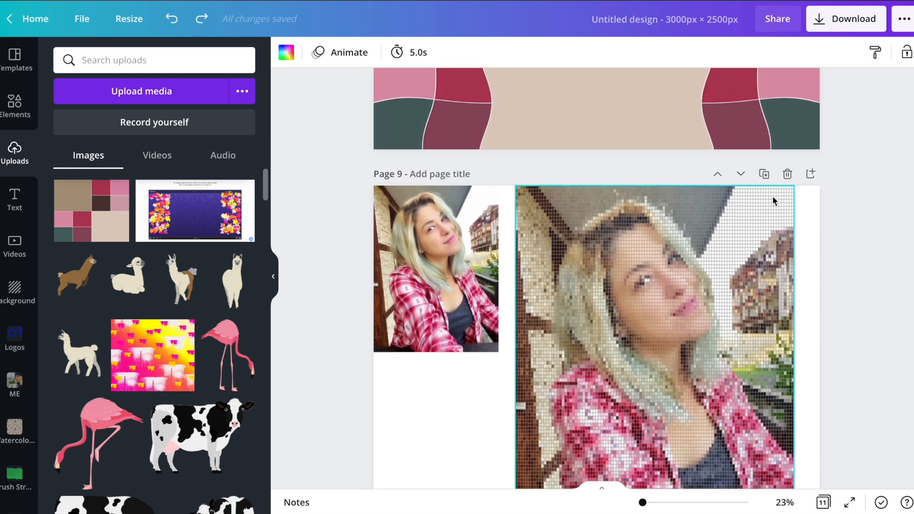
scroll(772, 196, "up", 8)
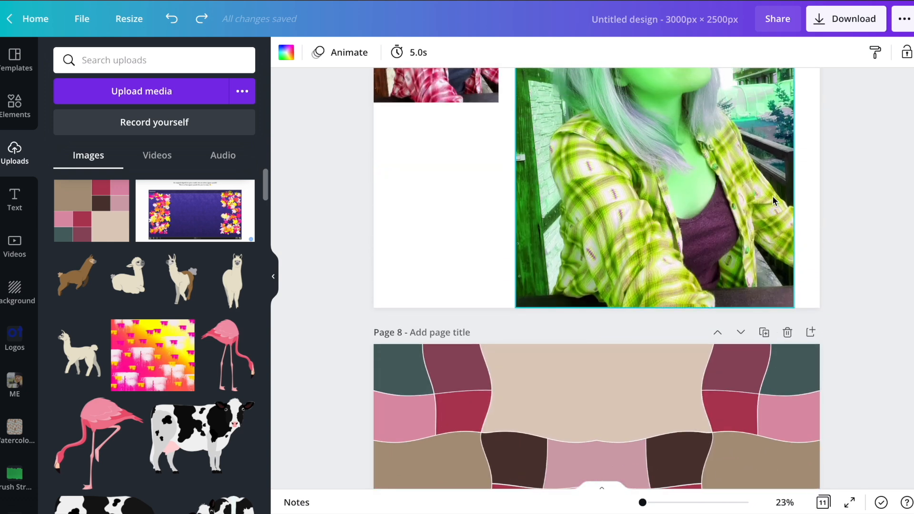
scroll(772, 195, "down", 5)
scroll(777, 292, "up", 7)
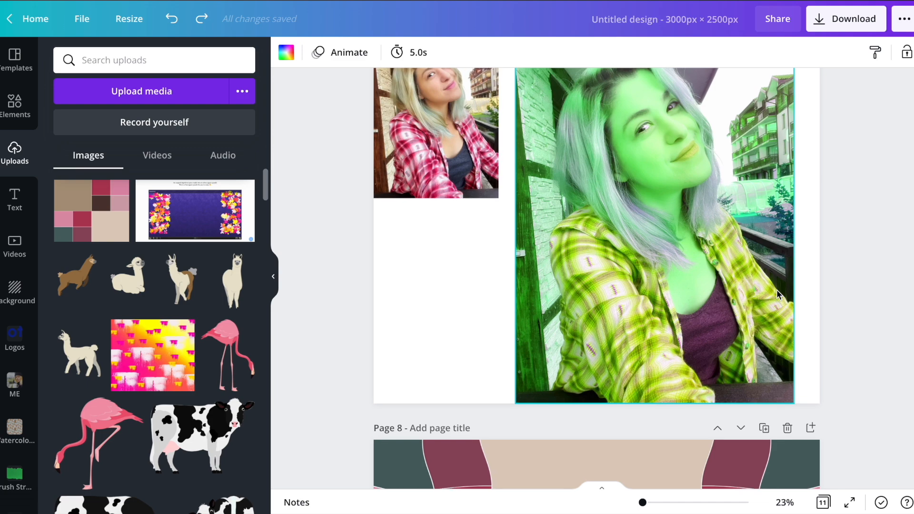
scroll(777, 291, "down", 2)
scroll(778, 294, "down", 5)
Adjust the upper-left pattern tile on page 8 to Tint 94, Blur -27, X-Process 94 and Warmth 68.
left_click(473, 198)
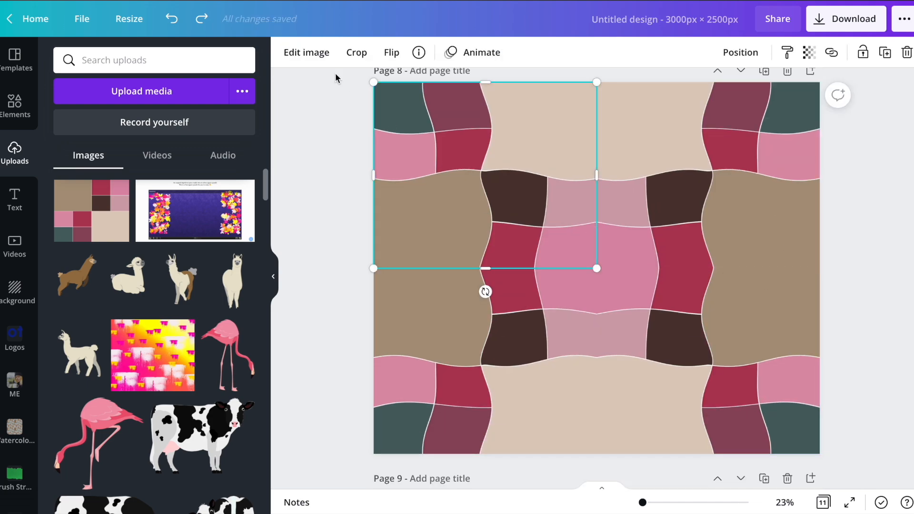
left_click(307, 53)
scroll(169, 267, "down", 7)
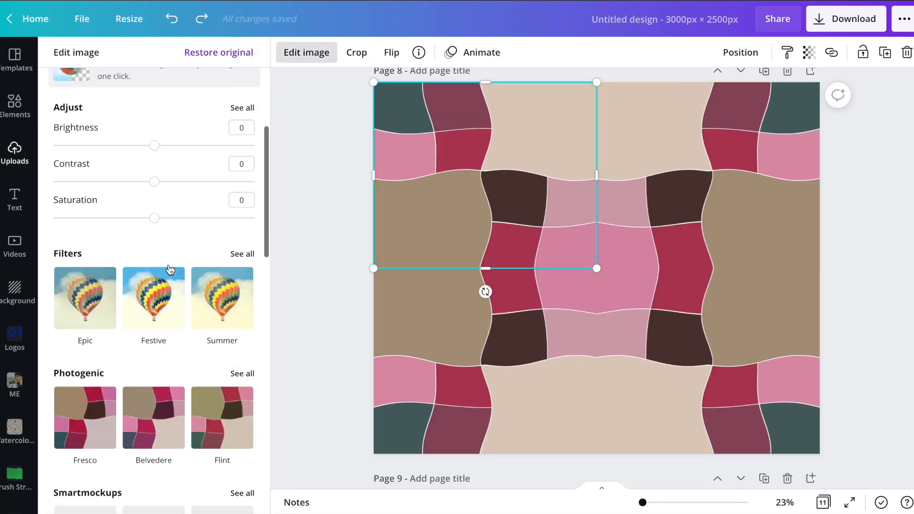
scroll(205, 198, "up", 3)
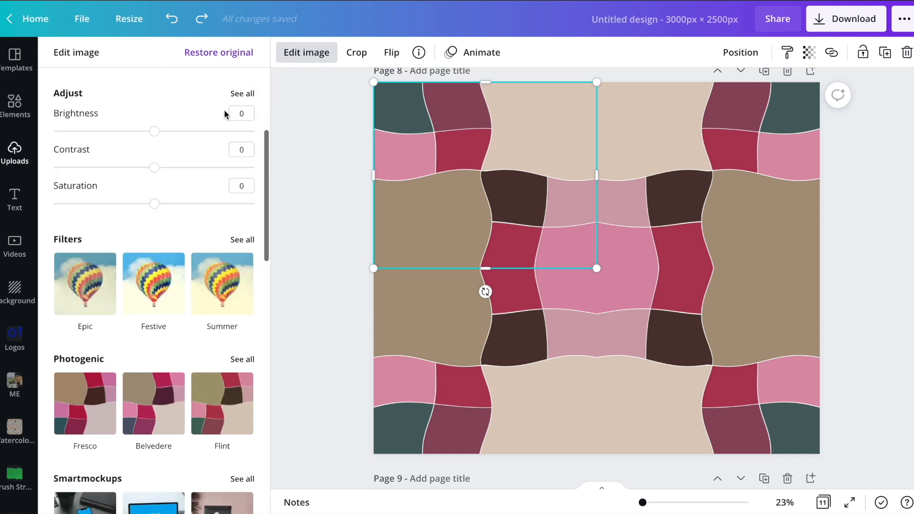
left_click(238, 93)
left_click_drag(155, 218, 248, 217)
left_click_drag(154, 253, 127, 254)
left_click_drag(170, 291, 250, 290)
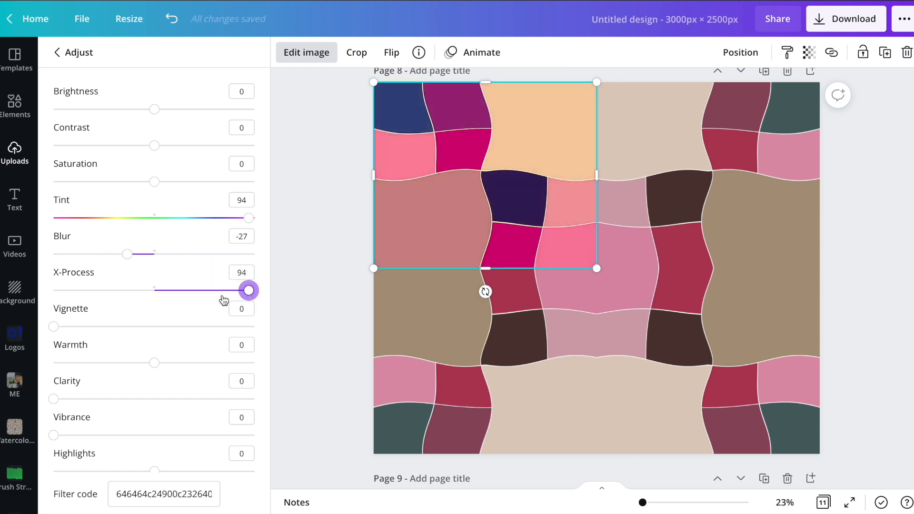
left_click_drag(153, 362, 223, 363)
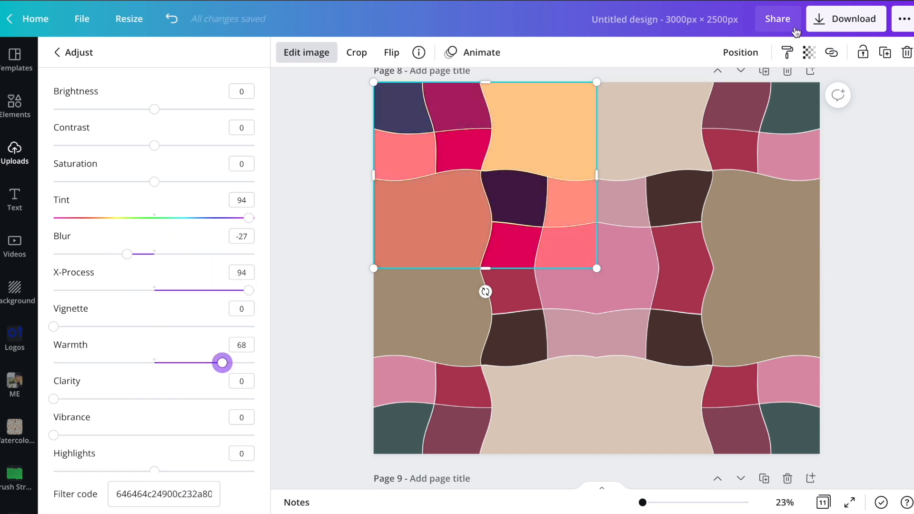
Copy the adjusted tile's style onto the other three pattern tiles on page 8 and deselect.
left_click(788, 53)
left_click(722, 144)
left_click(779, 51)
left_click(739, 293)
left_click(786, 51)
left_click(770, 95)
left_click(788, 52)
left_click(496, 353)
left_click(299, 268)
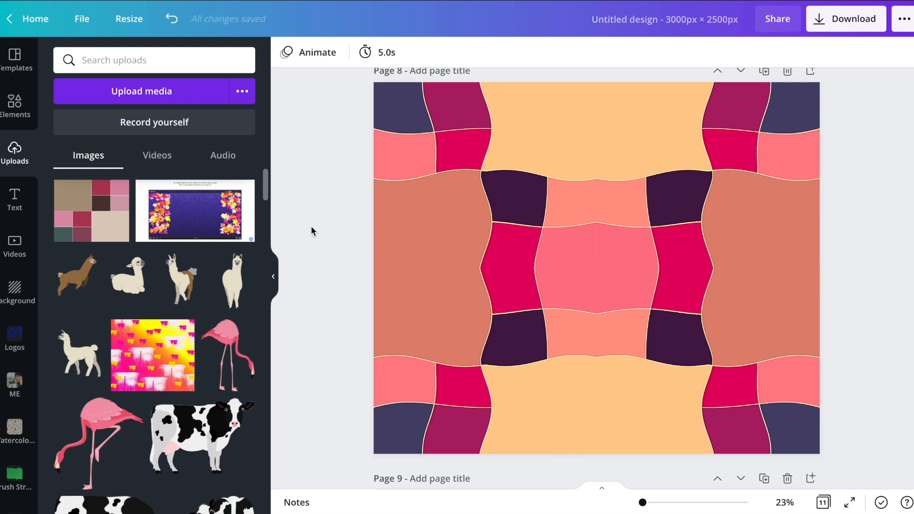
Try the uploaded colour-block image as the background of page 6 behind the hoodies.
scroll(311, 231, "up", 10)
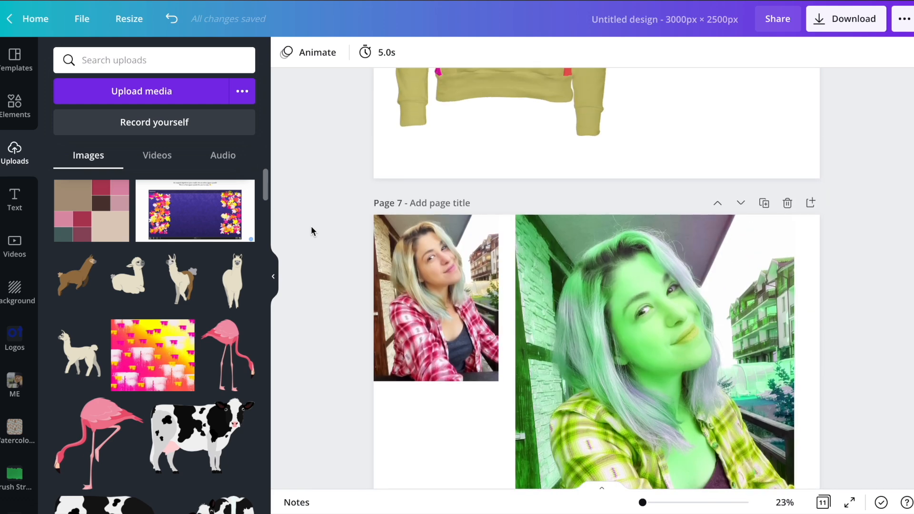
scroll(311, 231, "up", 10)
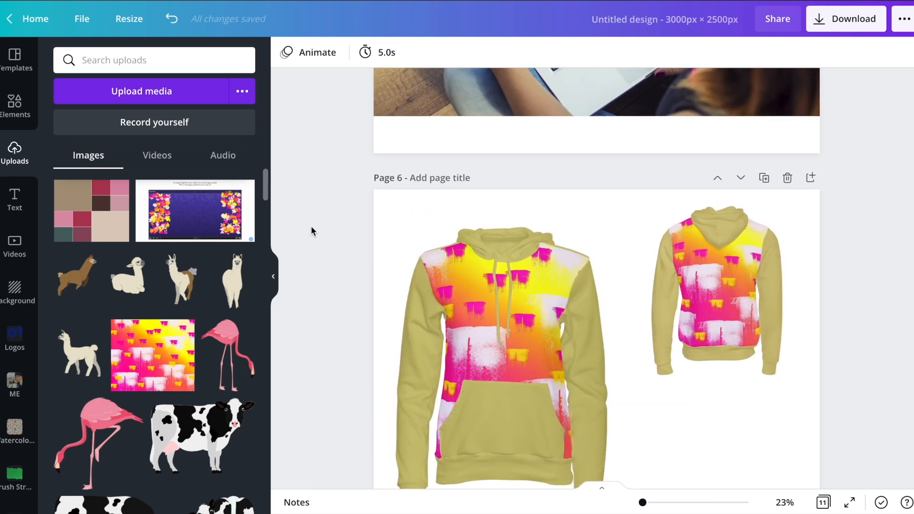
scroll(311, 231, "down", 3)
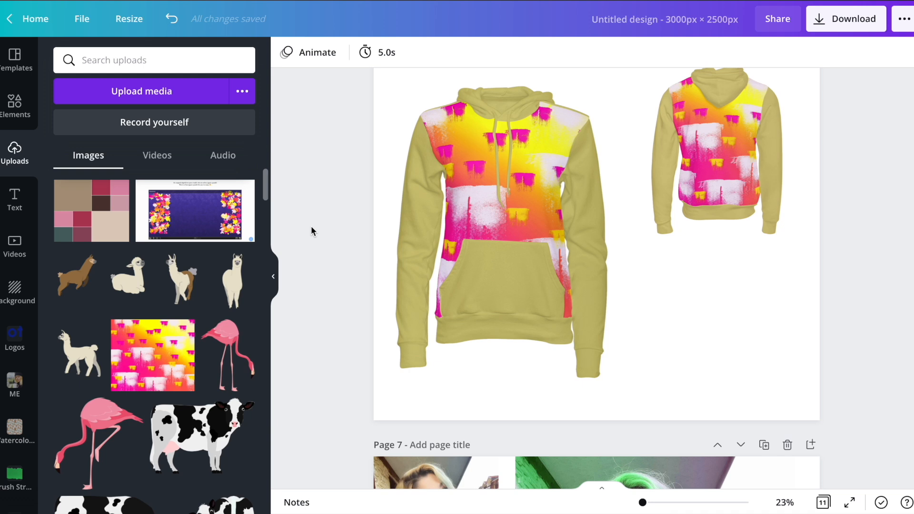
scroll(311, 231, "up", 4)
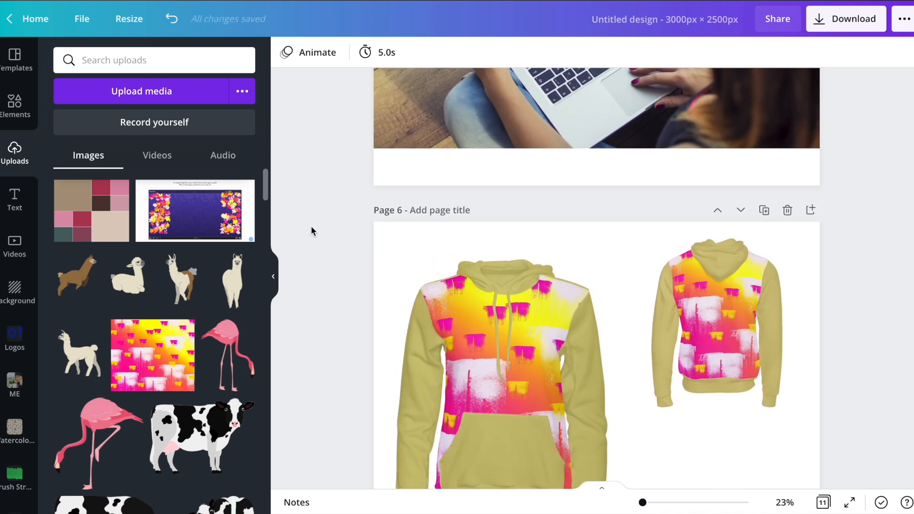
scroll(311, 231, "down", 6)
scroll(311, 231, "up", 4)
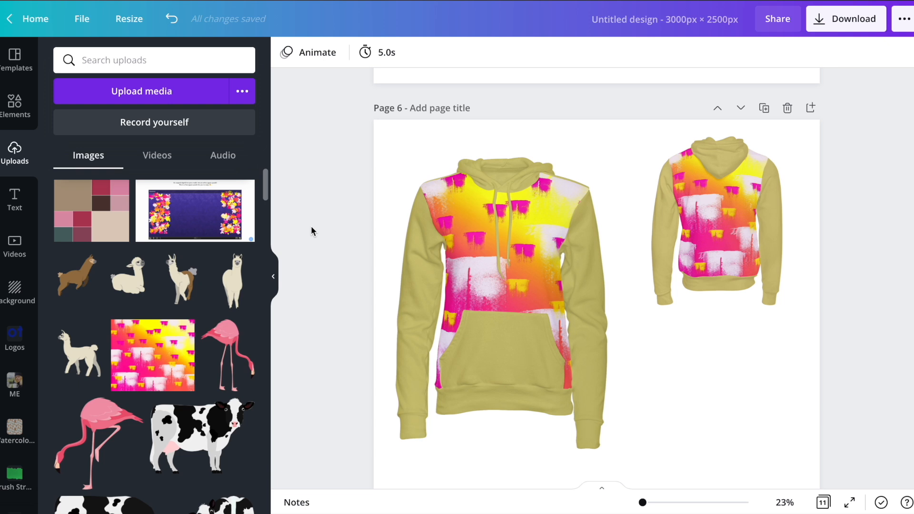
scroll(311, 227, "down", 1)
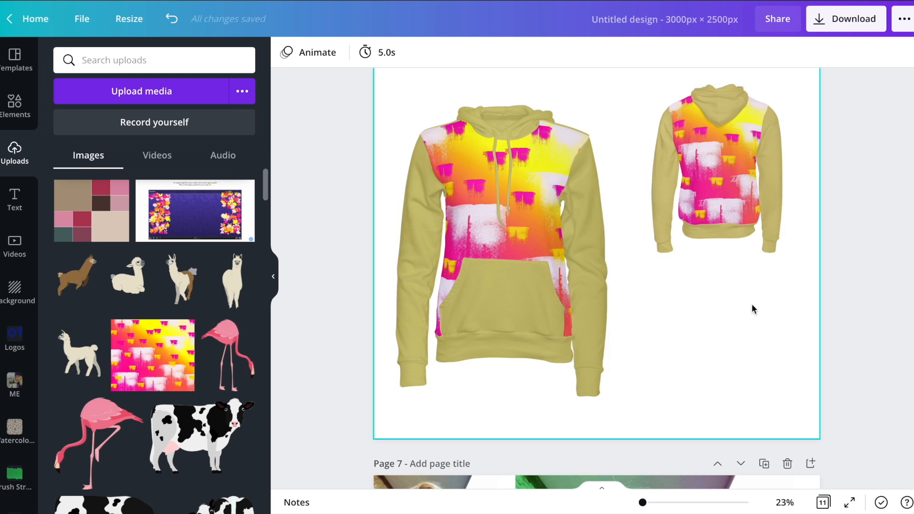
left_click(748, 362)
left_click_drag(91, 211, 378, 88)
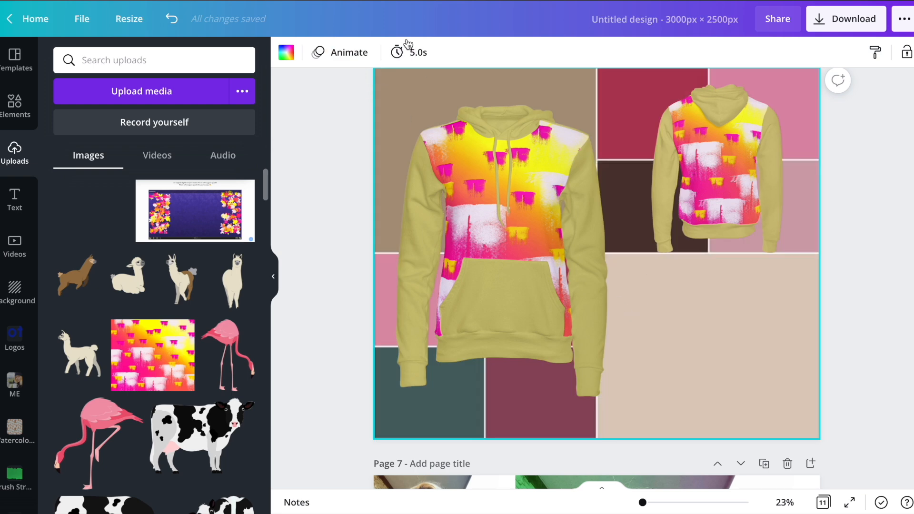
Replace the background of page 6 with the pale pink photo colour taken from the large hoodie.
left_click(286, 52)
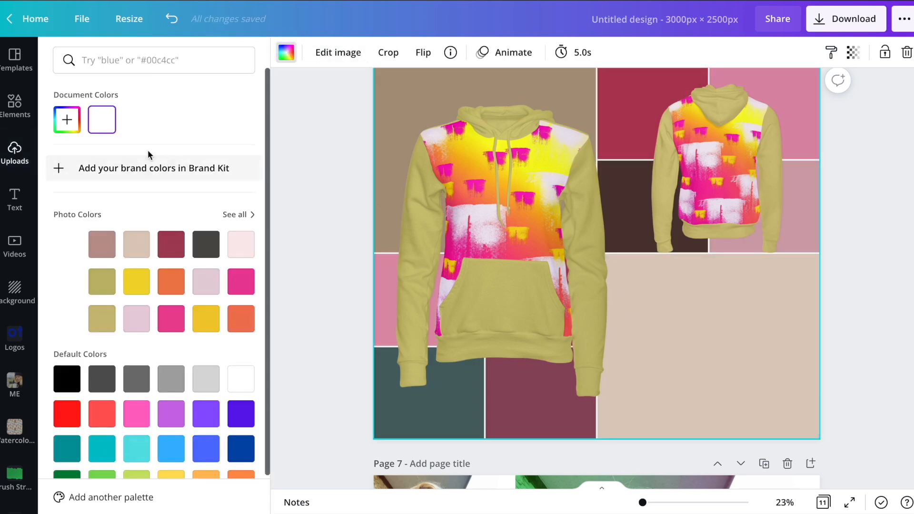
left_click(171, 244)
left_click(205, 245)
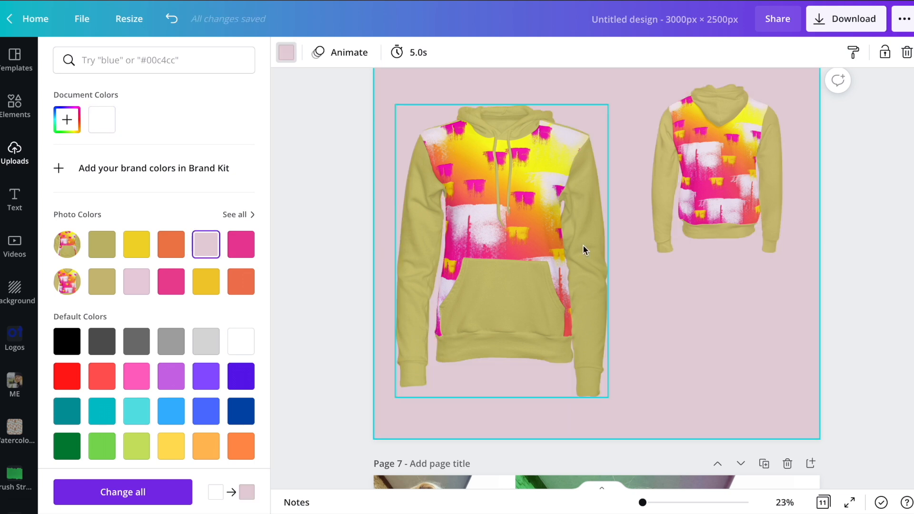
left_click(340, 227)
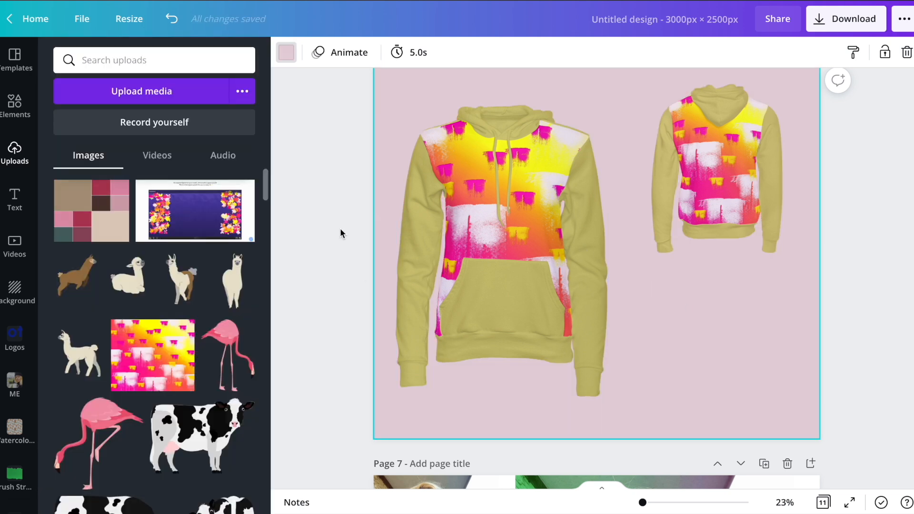
Review the hoodie, laptop mockup and portrait effects on pages 6 back to 1, then return to page 11.
scroll(340, 228, "up", 10)
scroll(570, 240, "down", 6)
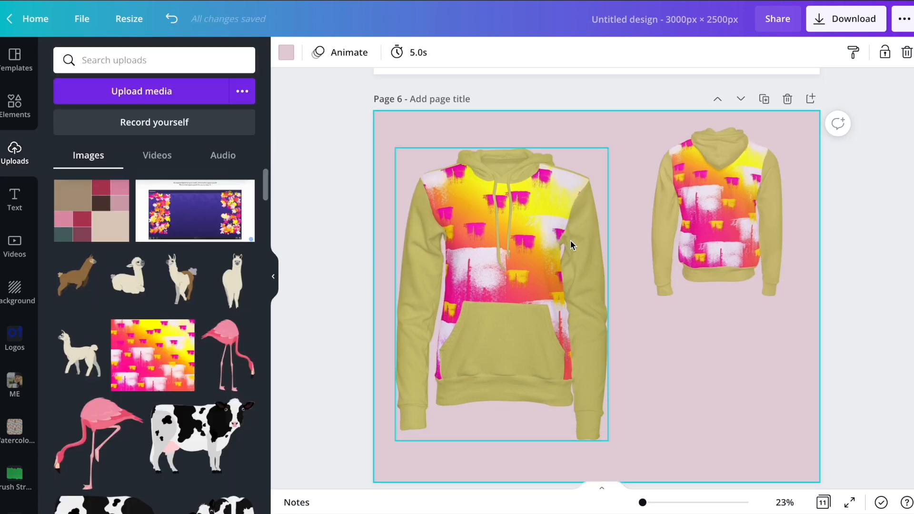
scroll(571, 240, "up", 6)
scroll(570, 233, "up", 8)
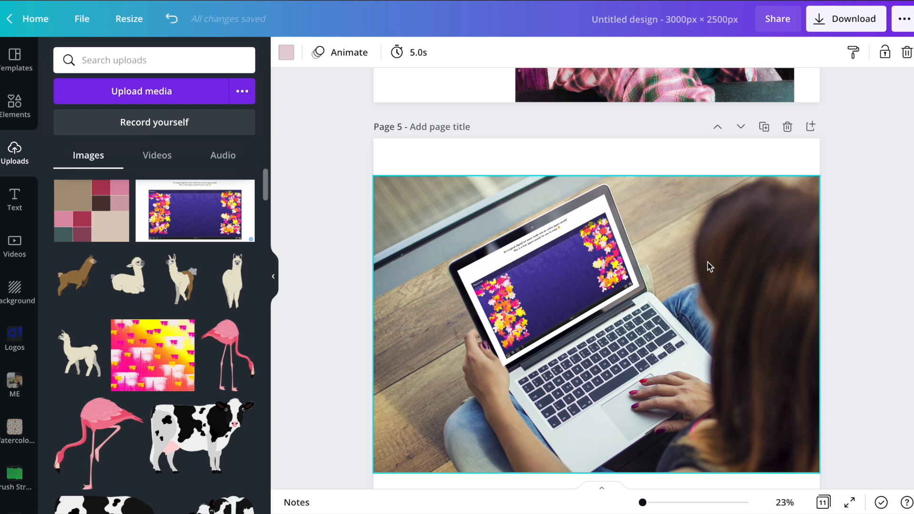
scroll(707, 266, "up", 8)
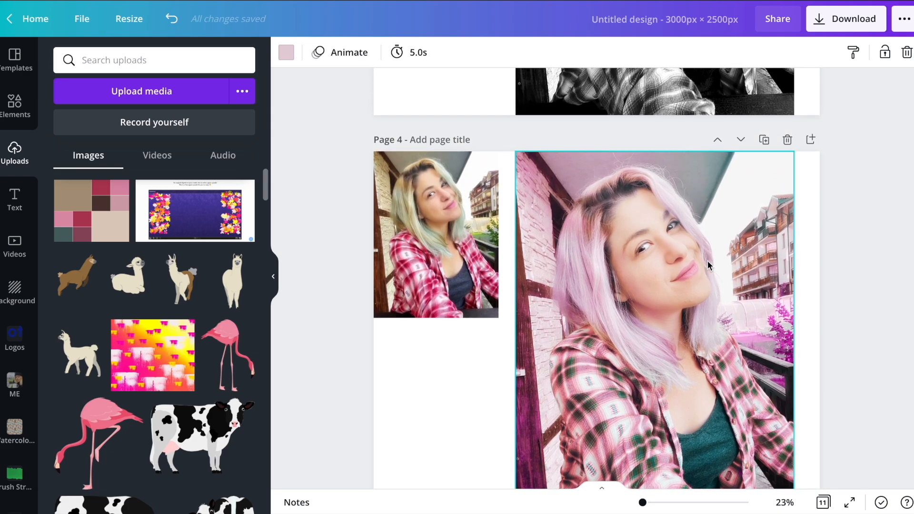
scroll(707, 261, "up", 7)
scroll(707, 261, "up", 8)
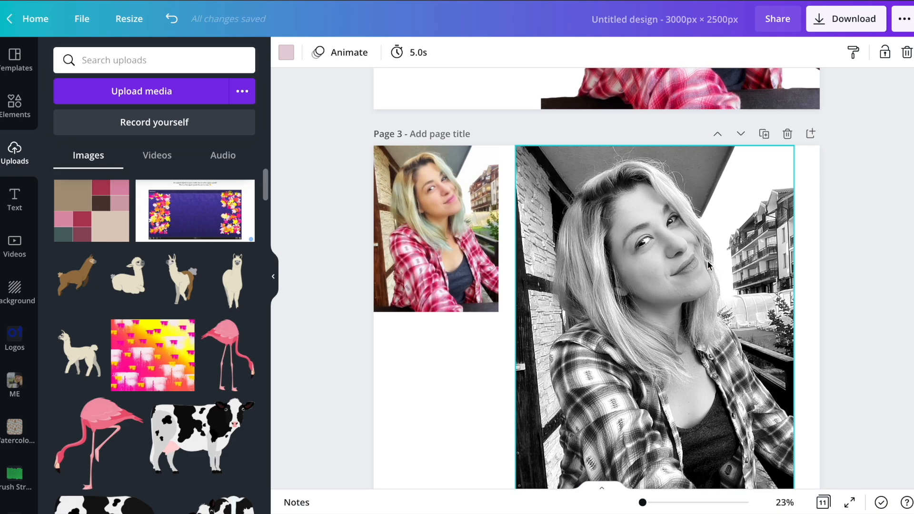
scroll(712, 233, "down", 3)
scroll(713, 233, "up", 10)
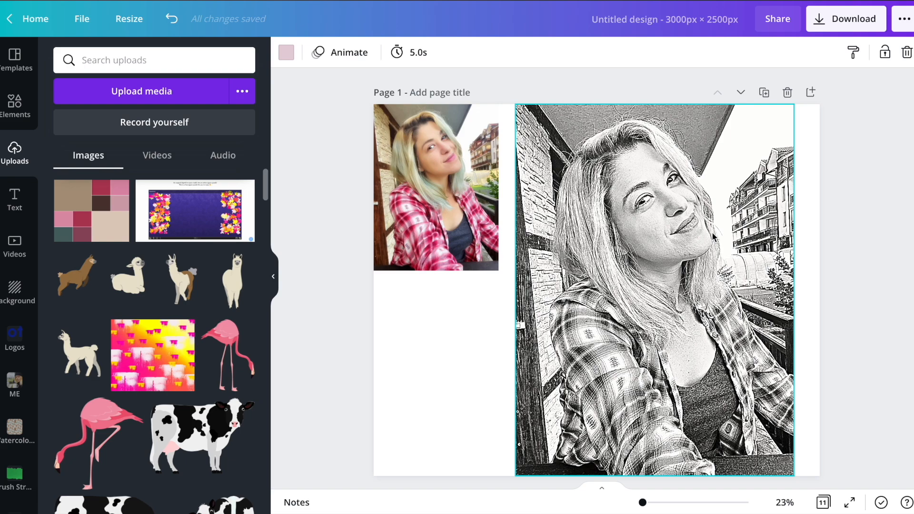
scroll(714, 237, "down", 20)
scroll(712, 237, "down", 15)
scroll(712, 233, "down", 5)
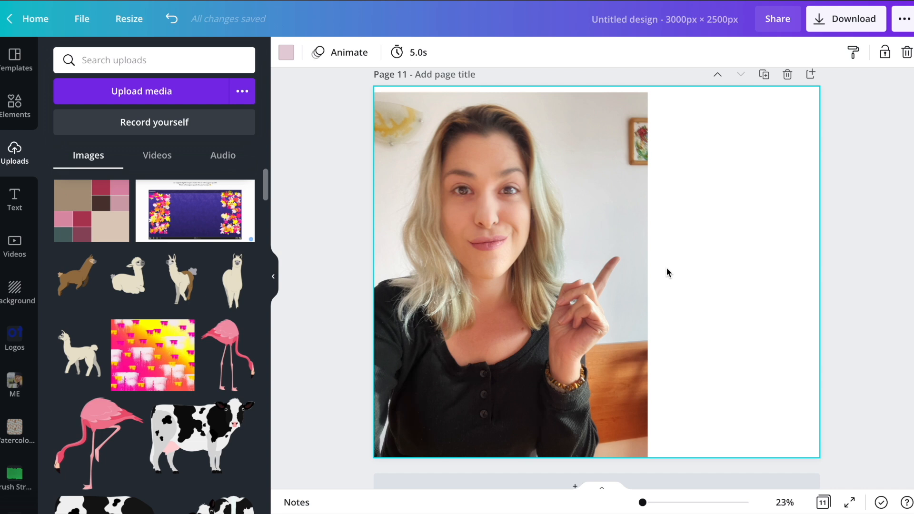